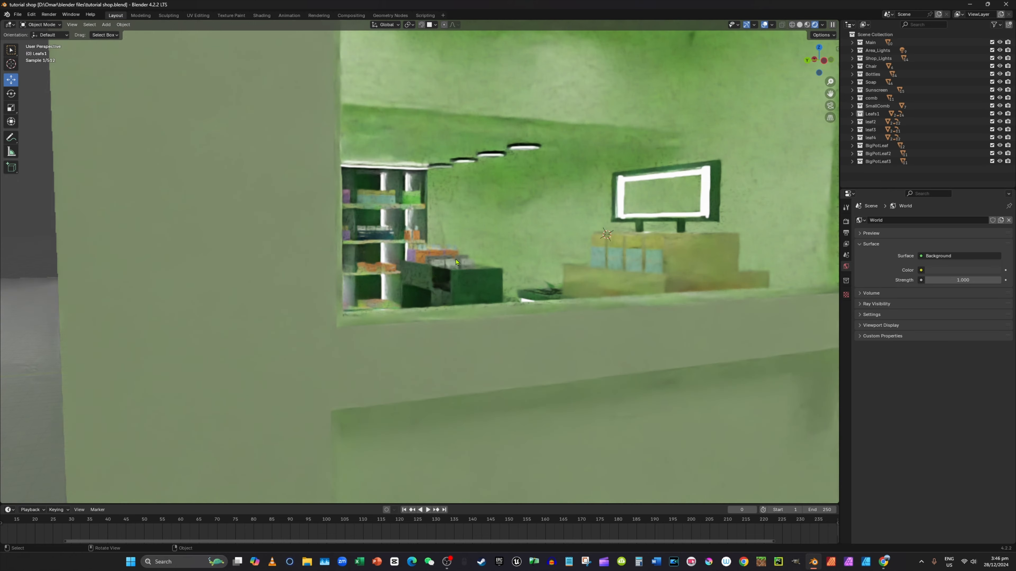
Snap the 3D cursor to the world origin at the shop model.
{"action": "scroll", "coordinate": [433, 270], "scroll_direction": "down", "scroll_amount": 5}
{"action": "scroll", "coordinate": [450, 254], "scroll_direction": "down", "scroll_amount": 8}
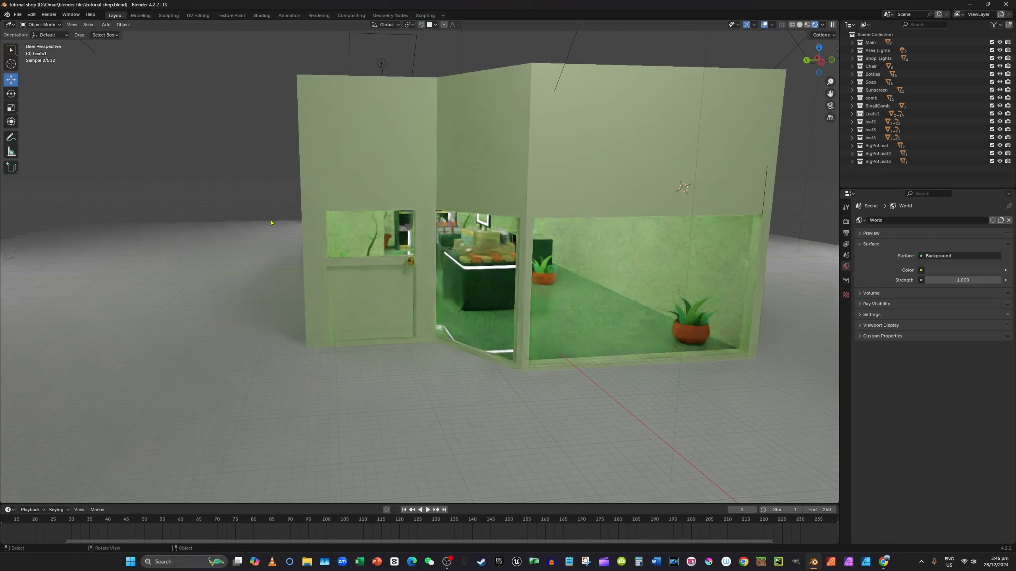
{"action": "middle_click_drag", "start_coordinate": [272, 223], "coordinate": [510, 193]}
{"action": "scroll", "coordinate": [290, 227], "scroll_direction": "down", "scroll_amount": 10}
{"action": "middle_click_drag", "start_coordinate": [510, 192], "coordinate": [468, 211], "text": "shift"}
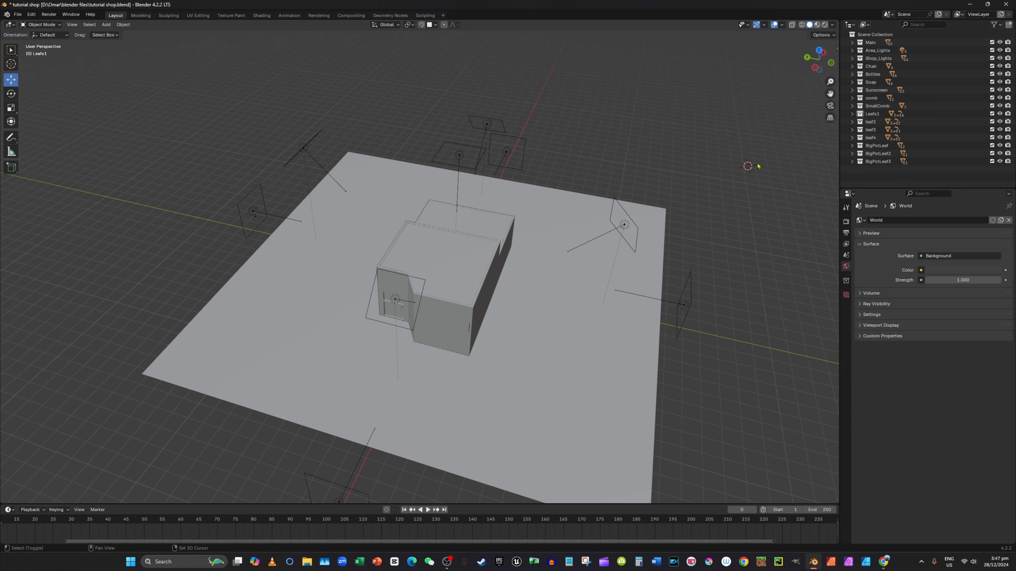
{"action": "mouse_move", "coordinate": [757, 166]}
{"action": "middle_mouse_down", "text": "shift"}
{"action": "mouse_move", "coordinate": [664, 200]}
{"action": "mouse_move", "coordinate": [739, 209]}
{"action": "middle_mouse_up", "text": "shift"}
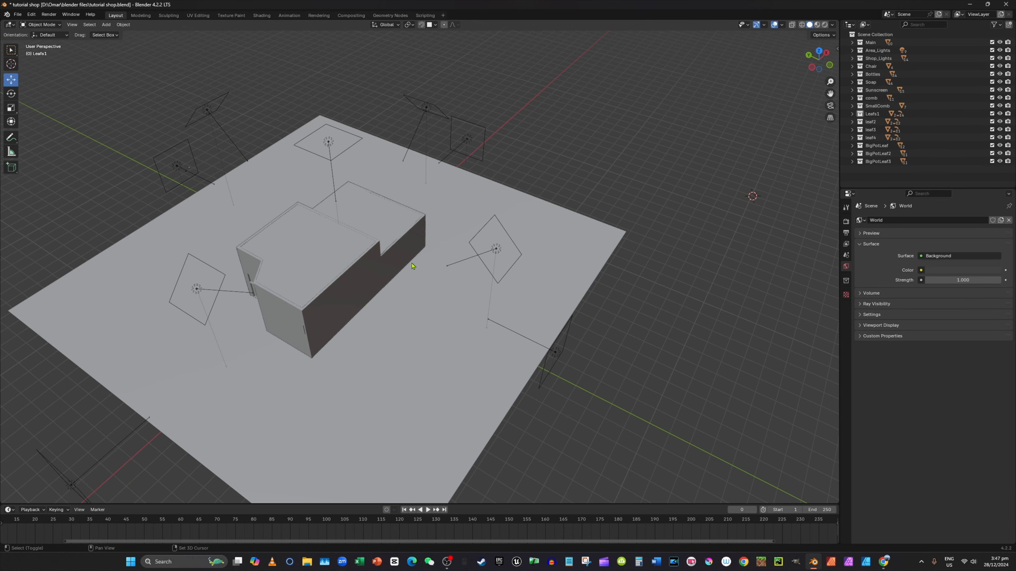
{"action": "middle_click_drag", "start_coordinate": [536, 263], "coordinate": [612, 273], "text": "shift"}
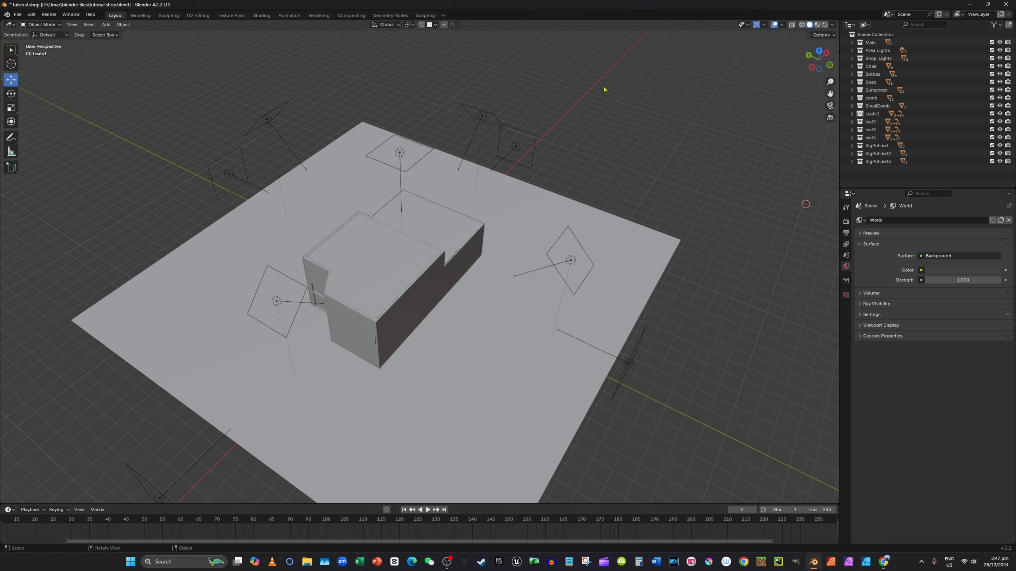
{"action": "key", "text": "shift+s"}
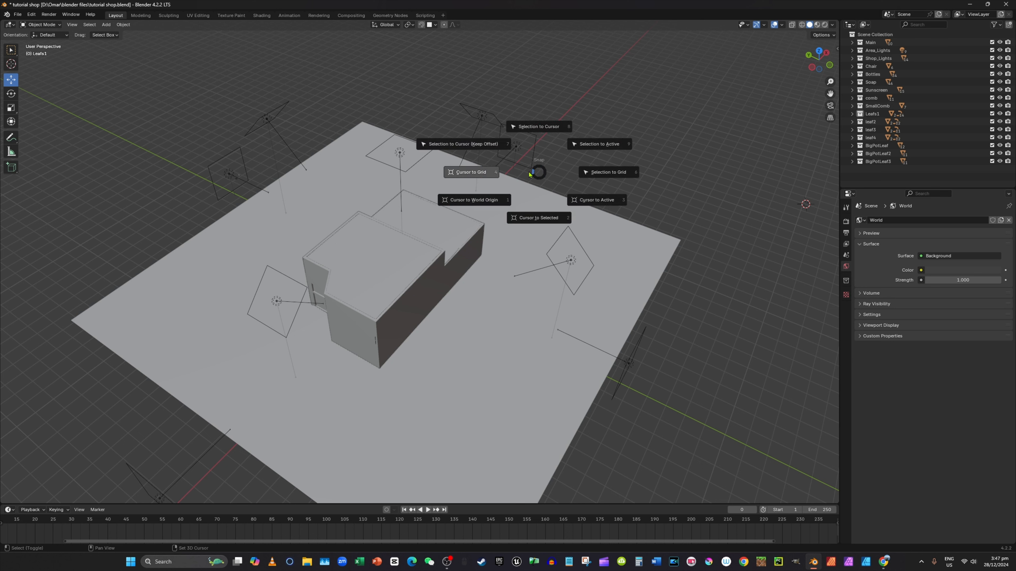
{"action": "left_click", "coordinate": [502, 202]}
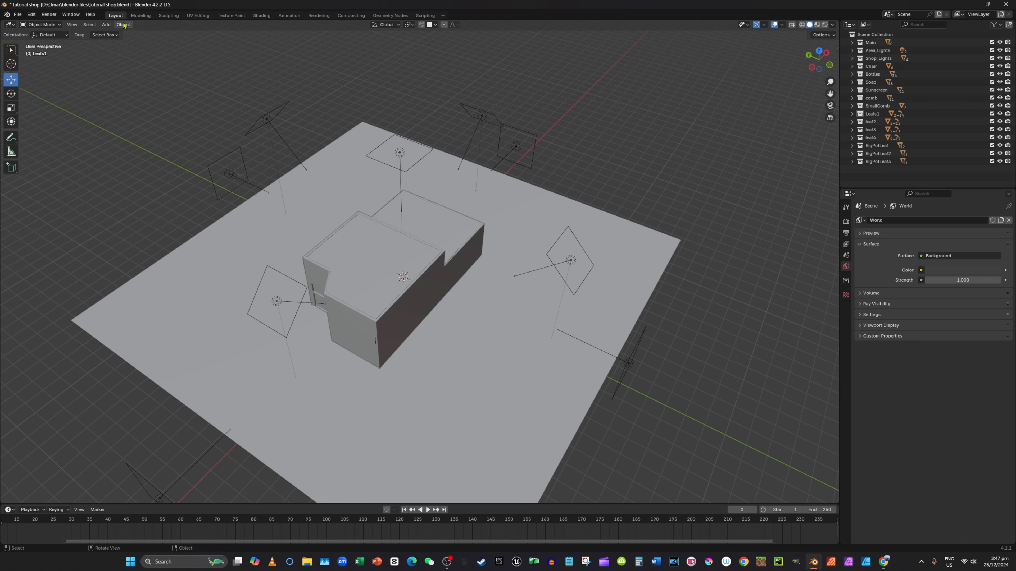
Add a Bézier circle at the 3D cursor and scale it up until it surrounds the shop building on the floor plane.
{"action": "left_click", "coordinate": [106, 24]}
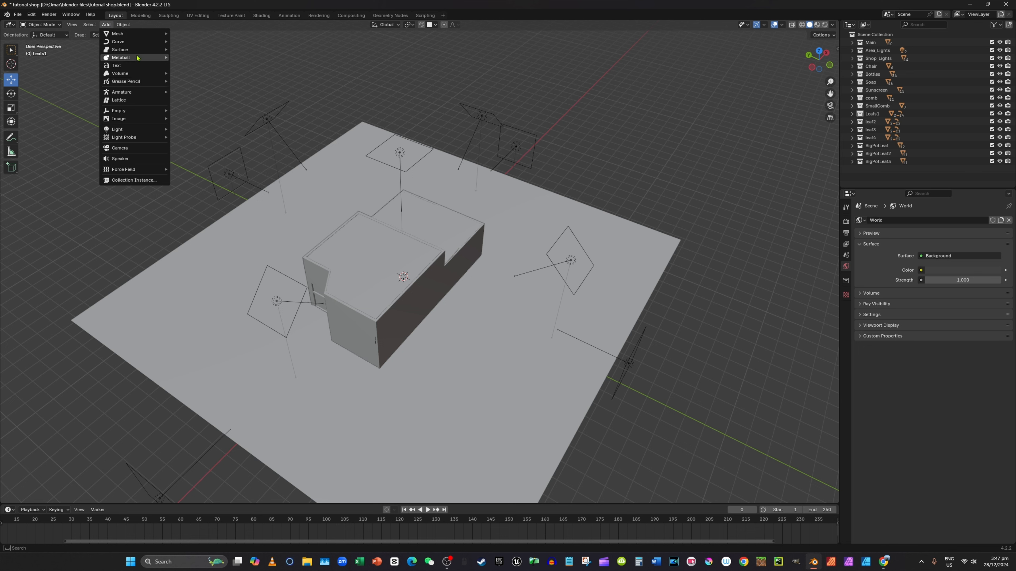
{"action": "mouse_move", "coordinate": [120, 41]}
{"action": "left_click", "coordinate": [199, 53]}
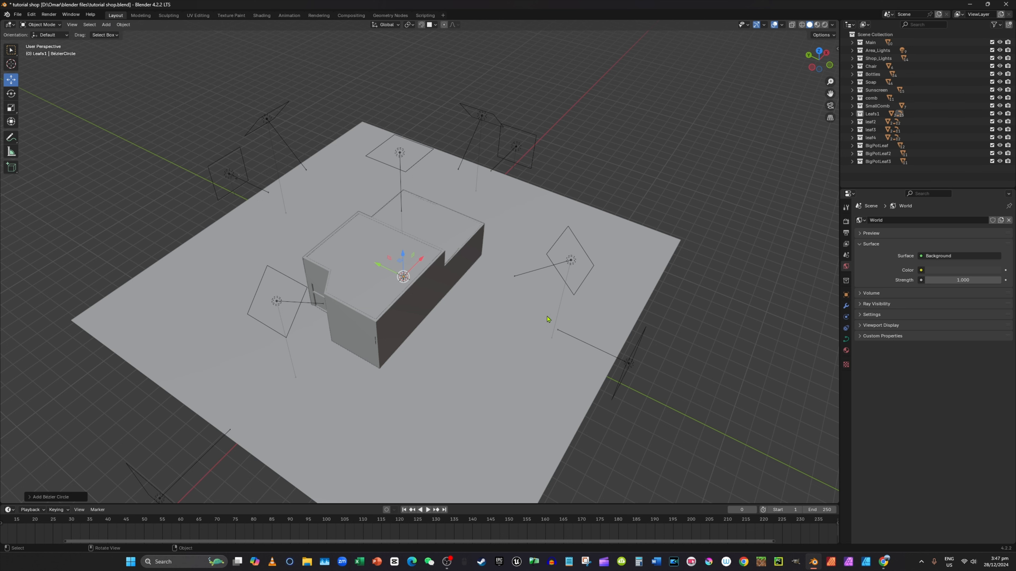
{"action": "key", "text": "s"}
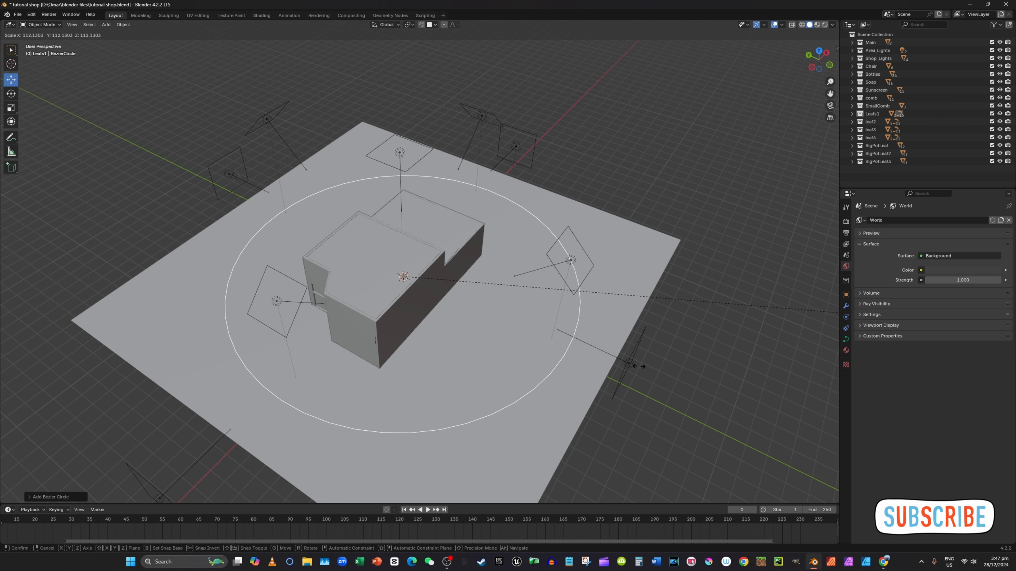
{"action": "left_click", "coordinate": [704, 376]}
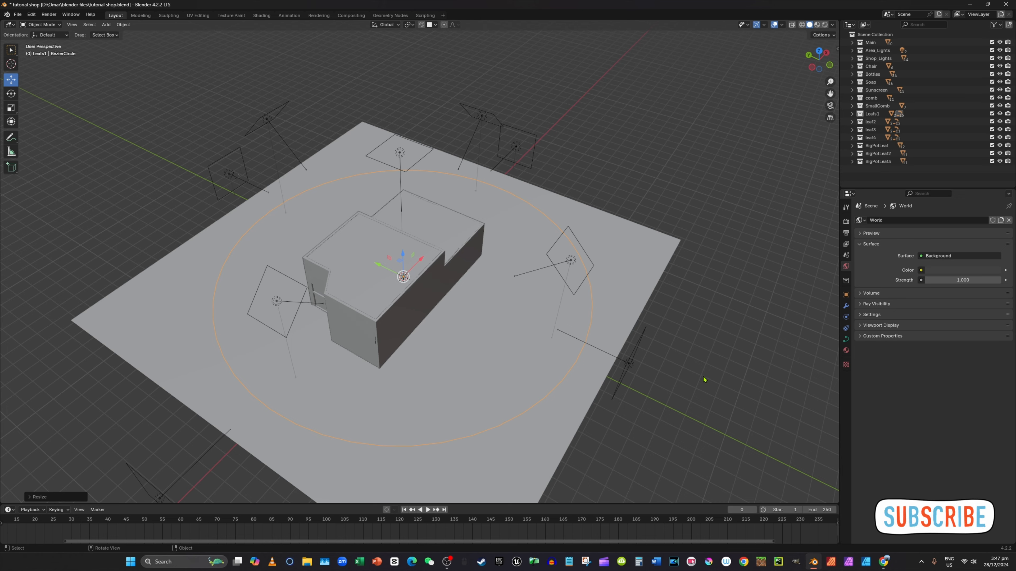
Raise the Bézier circle along the Z axis to about the height of the shop's roof.
{"action": "middle_click_drag", "start_coordinate": [704, 376], "coordinate": [760, 291]}
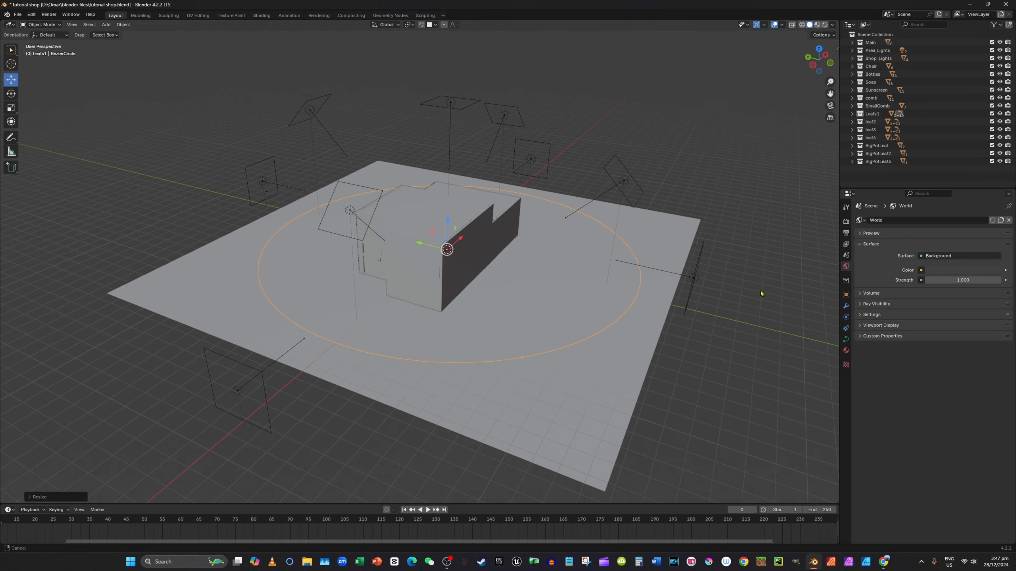
{"action": "key", "text": "g"}
{"action": "key", "text": "z"}
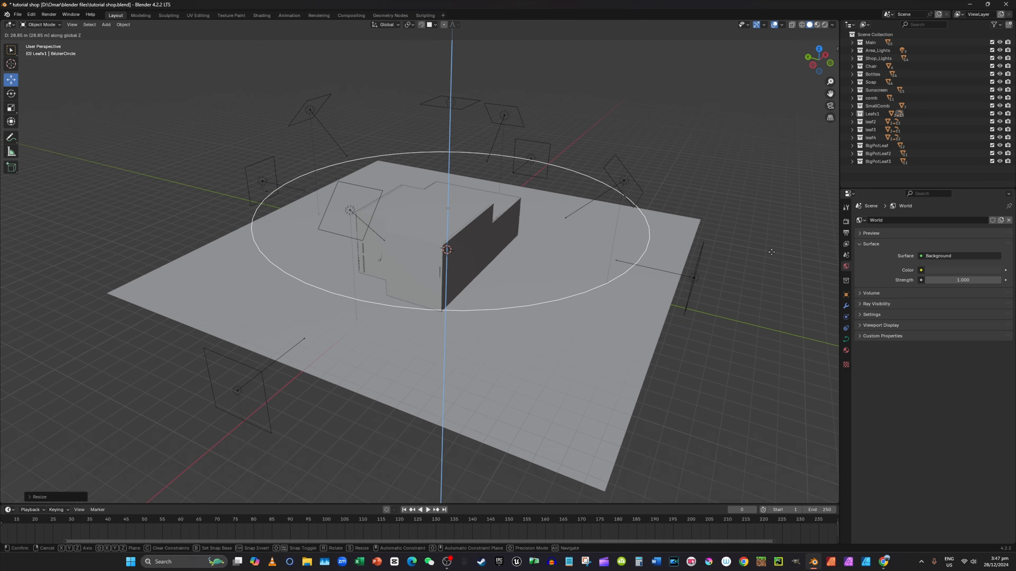
{"action": "left_click", "coordinate": [782, 262]}
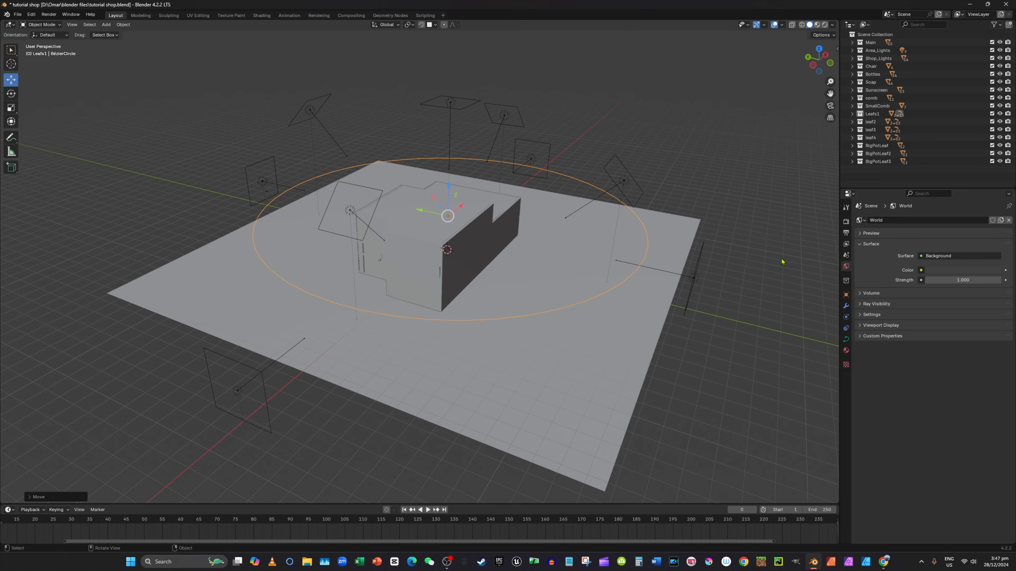
Add a camera at the 3D cursor inside the circle.
{"action": "middle_click_drag", "start_coordinate": [785, 261], "coordinate": [601, 397]}
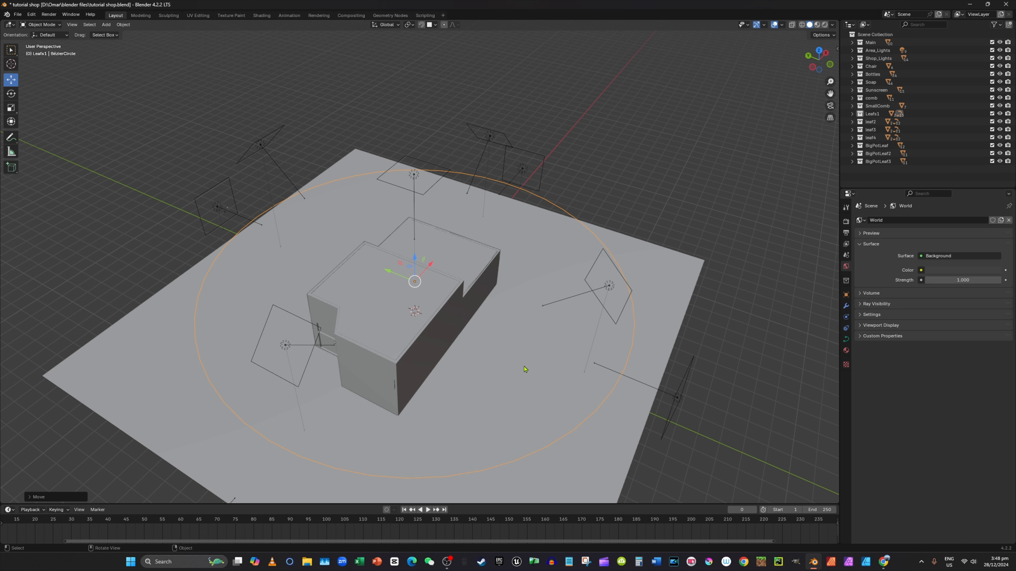
{"action": "left_click", "coordinate": [106, 24]}
{"action": "left_click", "coordinate": [106, 24]}
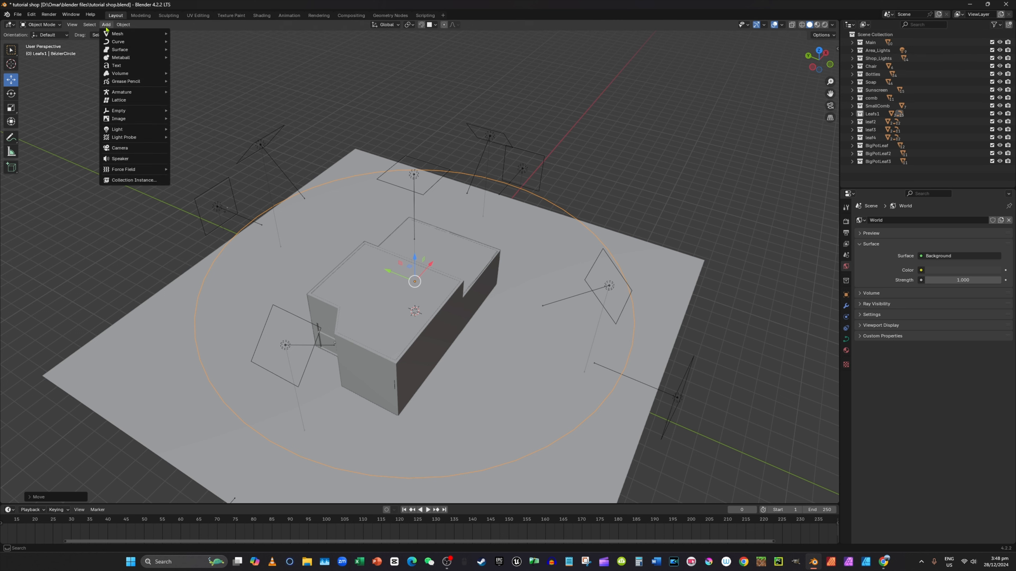
{"action": "left_click", "coordinate": [120, 150]}
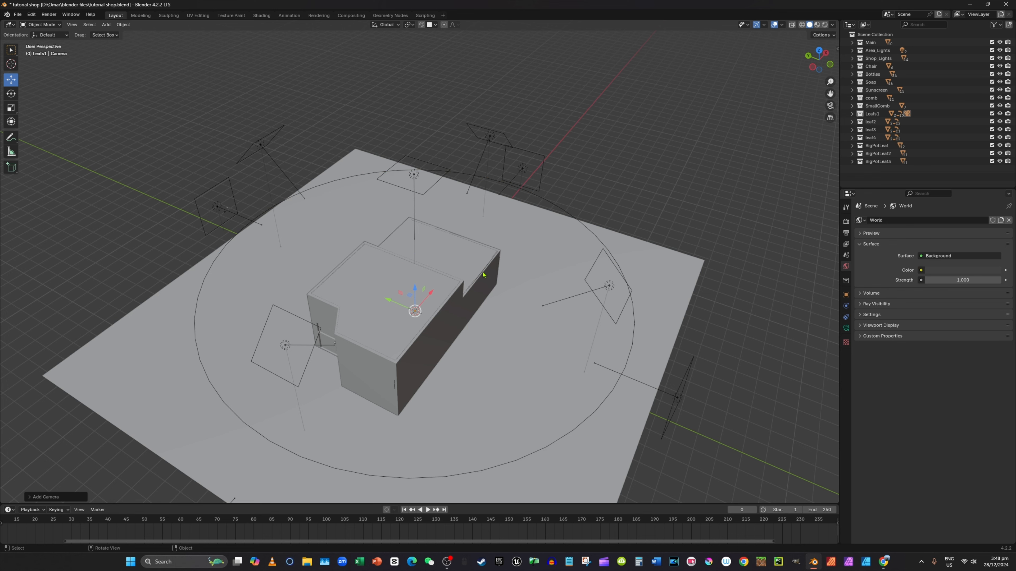
Give the camera a Follow Path constraint with BézierCircle as its target.
{"action": "middle_click_drag", "start_coordinate": [483, 274], "coordinate": [491, 257]}
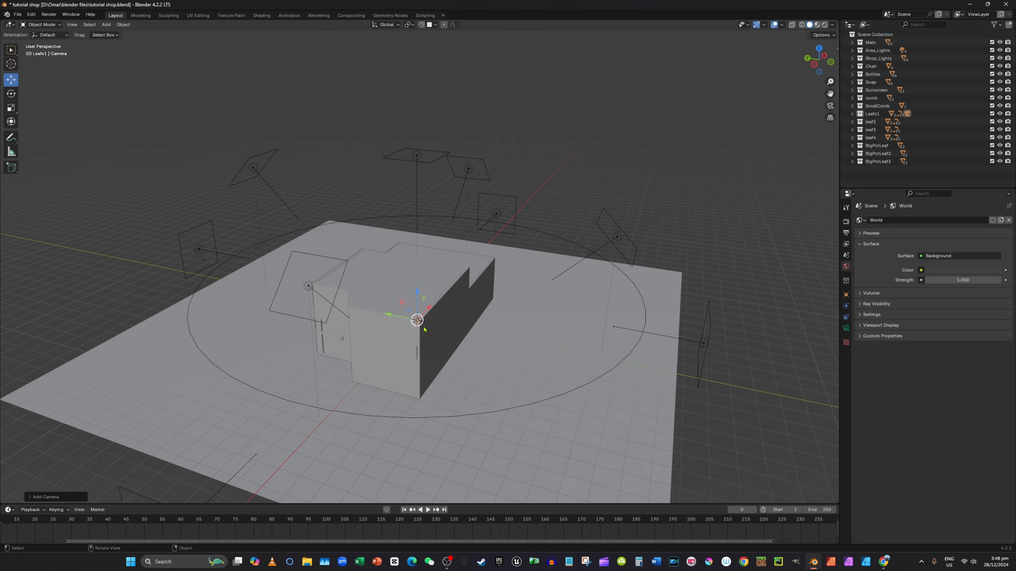
{"action": "left_click", "coordinate": [845, 317]}
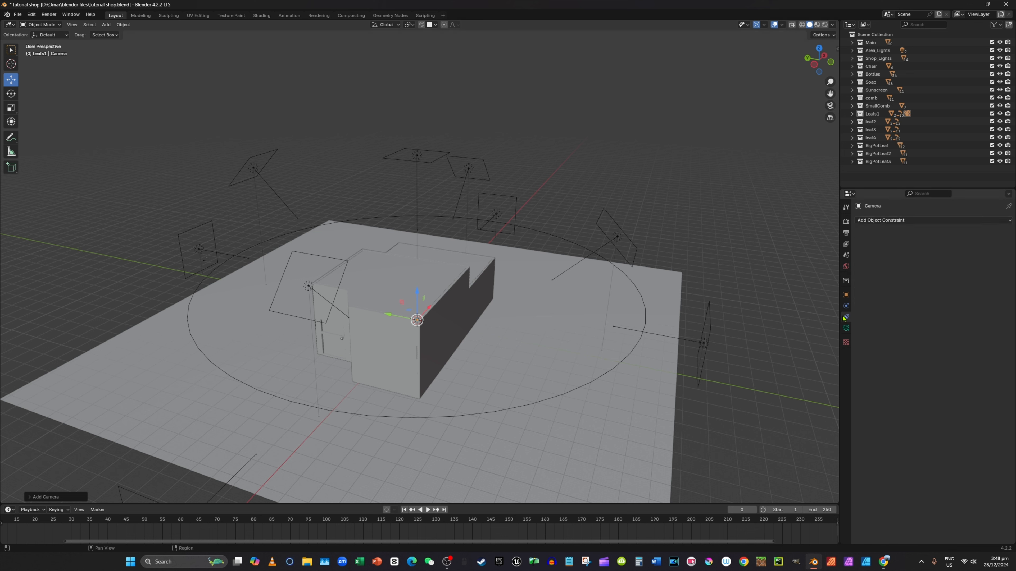
{"action": "left_click", "coordinate": [932, 221]}
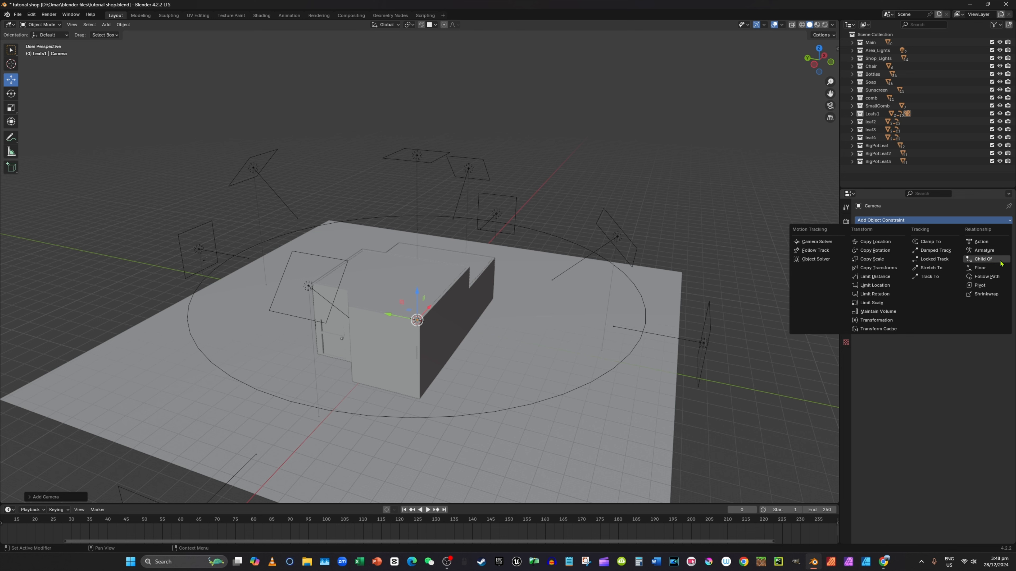
{"action": "left_click", "coordinate": [990, 276]}
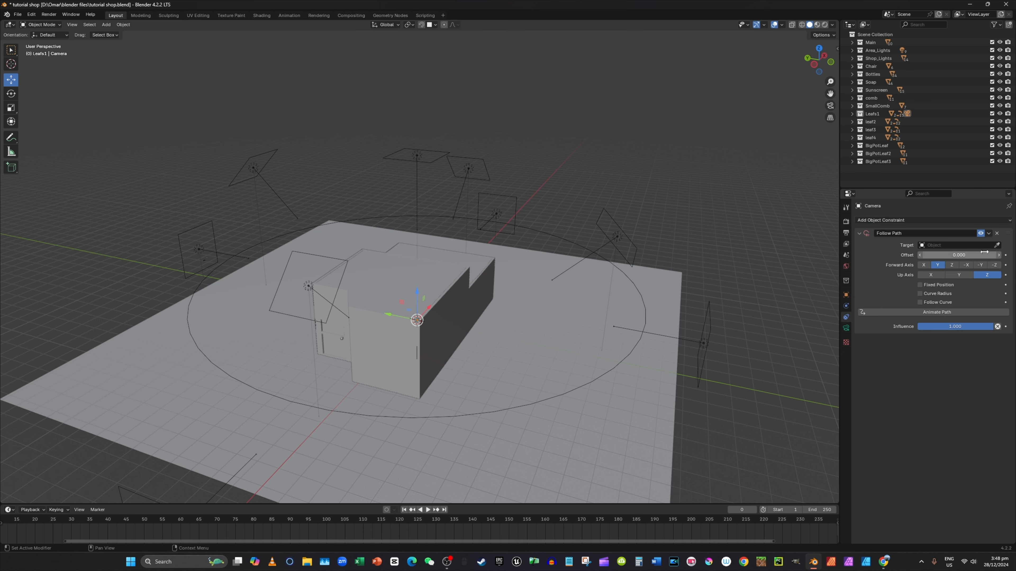
{"action": "left_click", "coordinate": [922, 245]}
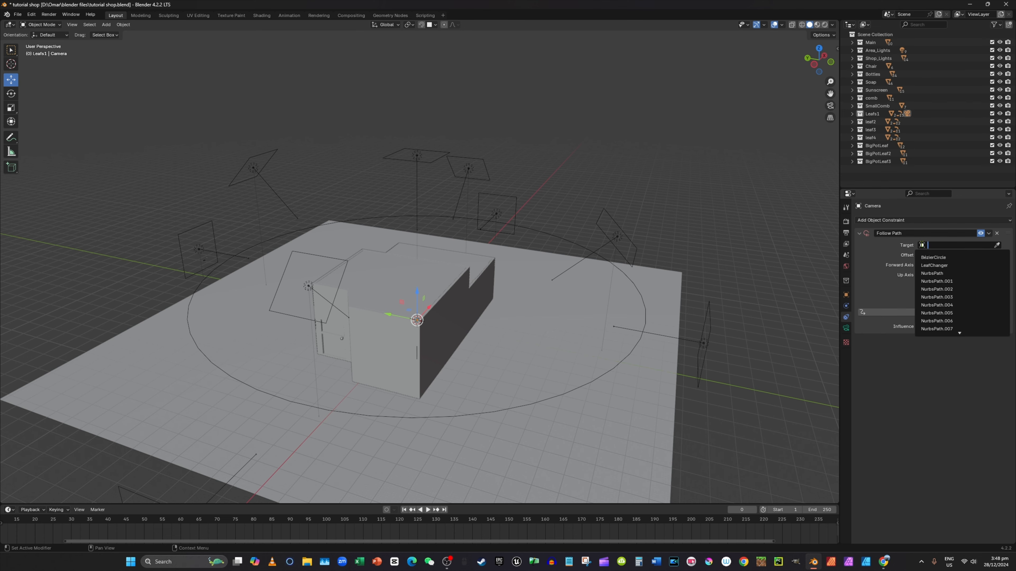
{"action": "left_click", "coordinate": [947, 258]}
Inspect the camera's placement on the circle, then undo the constraint's target assignment.
{"action": "scroll", "coordinate": [649, 316], "scroll_direction": "up", "scroll_amount": 3}
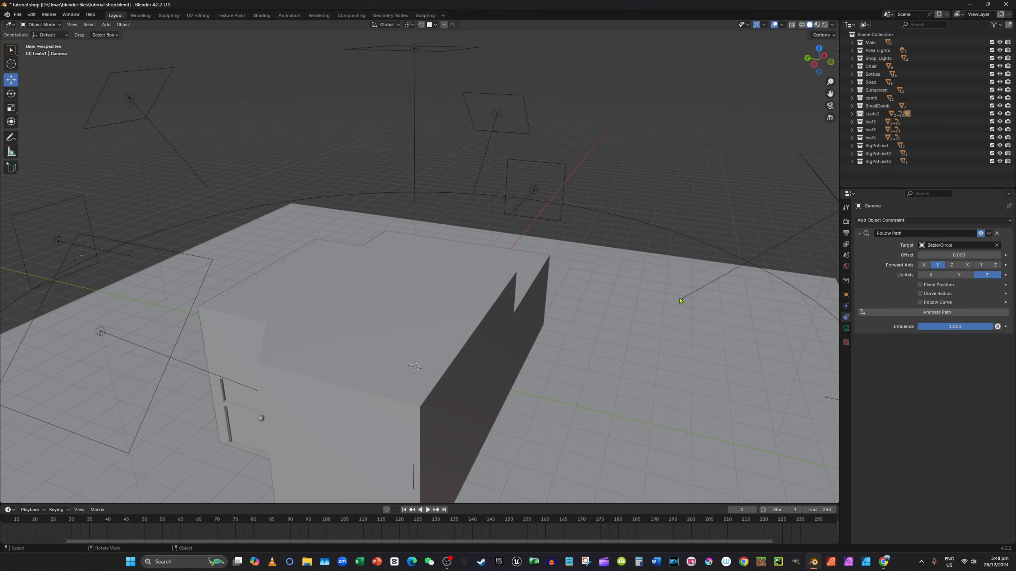
{"action": "middle_click_drag", "start_coordinate": [644, 301], "coordinate": [478, 232], "text": "shift"}
{"action": "scroll", "coordinate": [577, 291], "scroll_direction": "up", "scroll_amount": 4}
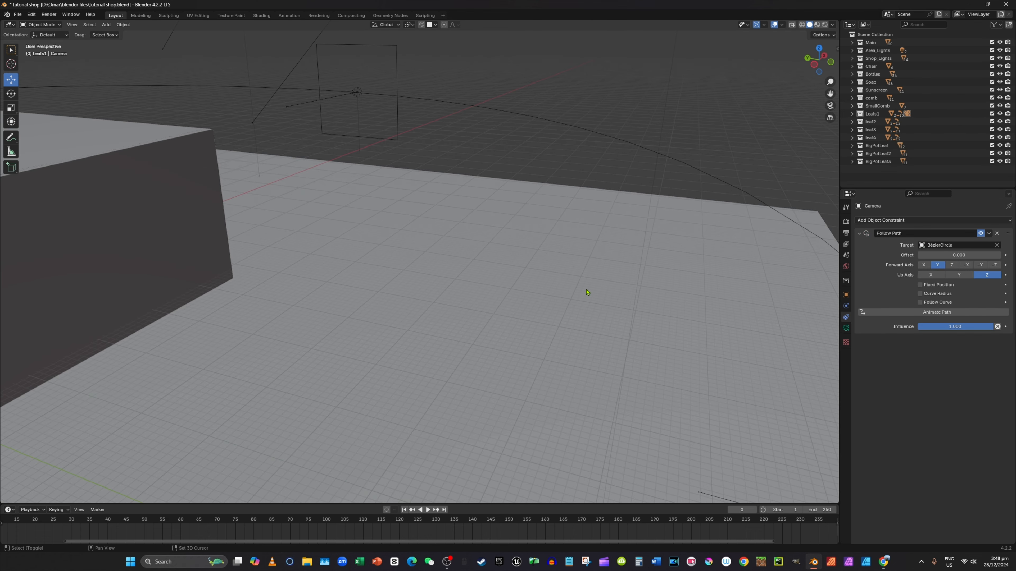
{"action": "middle_click_drag", "start_coordinate": [585, 292], "coordinate": [423, 259], "text": "shift"}
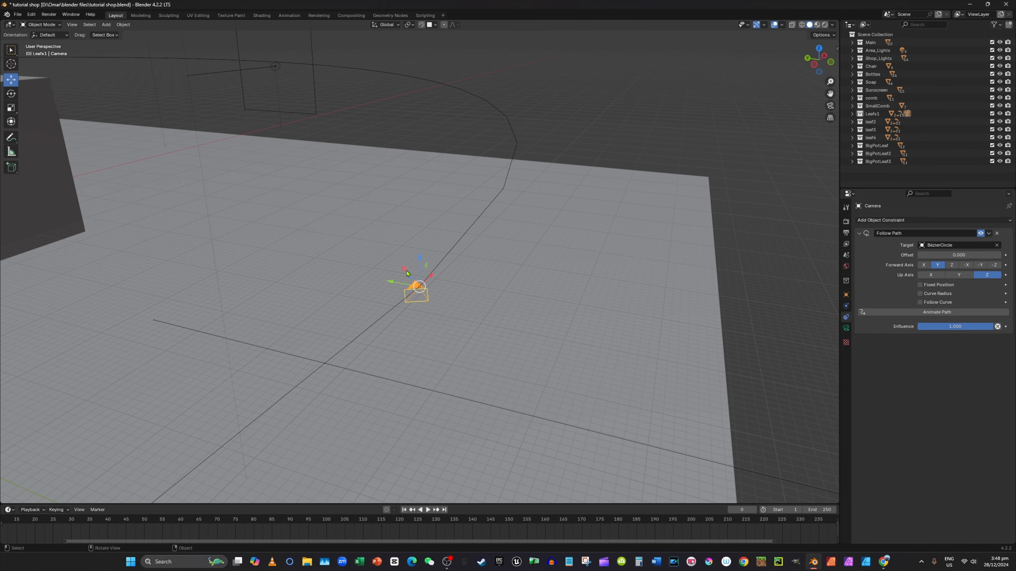
{"action": "mouse_move", "coordinate": [577, 228]}
{"action": "middle_mouse_down"}
{"action": "mouse_move", "coordinate": [568, 229]}
{"action": "mouse_move", "coordinate": [595, 235]}
{"action": "mouse_move", "coordinate": [587, 231]}
{"action": "middle_mouse_up"}
{"action": "key", "text": "ctrl+z"}
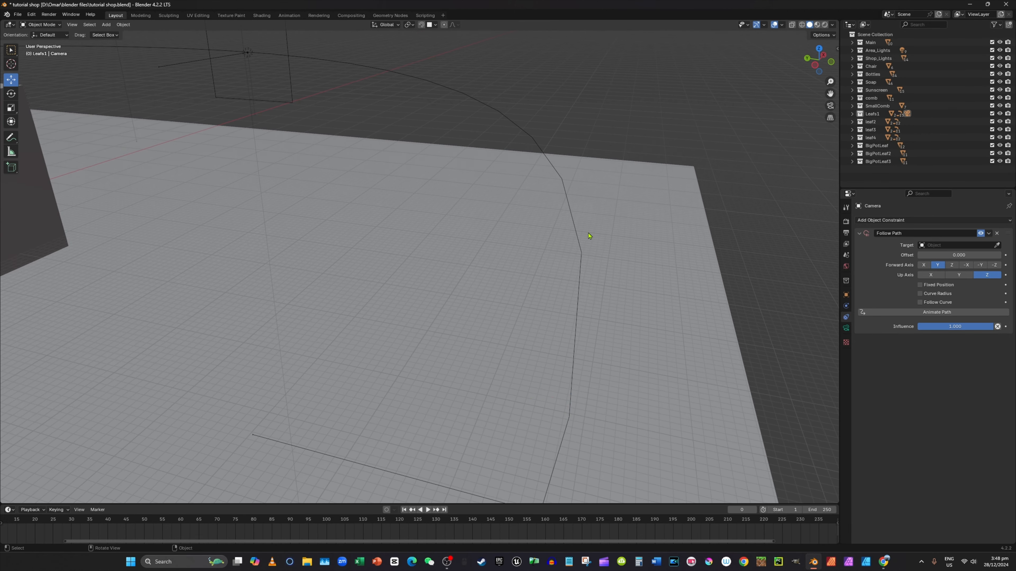
Reset the camera's rotation to 0° on the X, Y and Z axes.
{"action": "scroll", "coordinate": [546, 245], "scroll_direction": "down", "scroll_amount": 4}
{"action": "middle_click_drag", "start_coordinate": [353, 255], "coordinate": [598, 287], "text": "shift"}
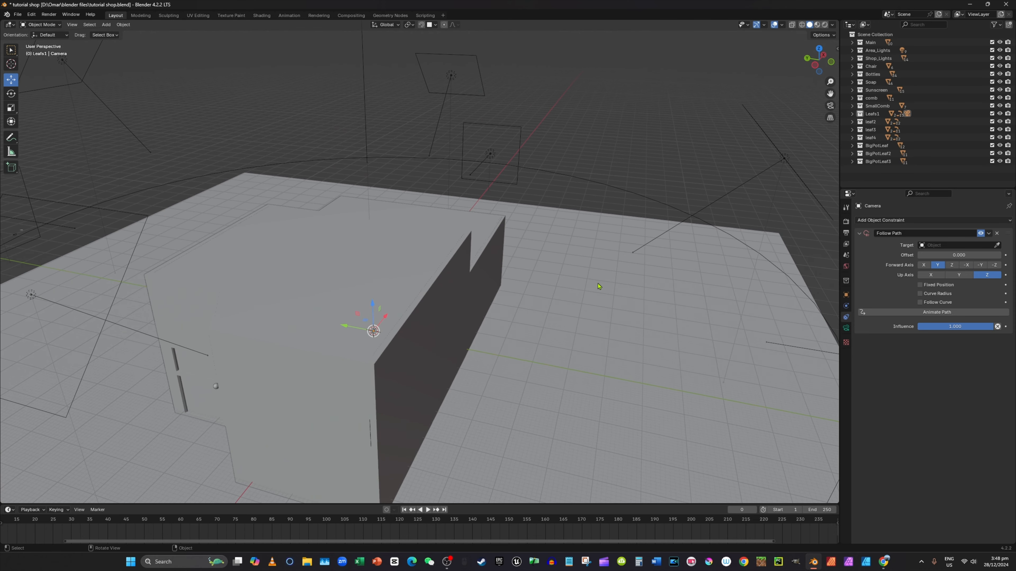
{"action": "left_click", "coordinate": [847, 295]}
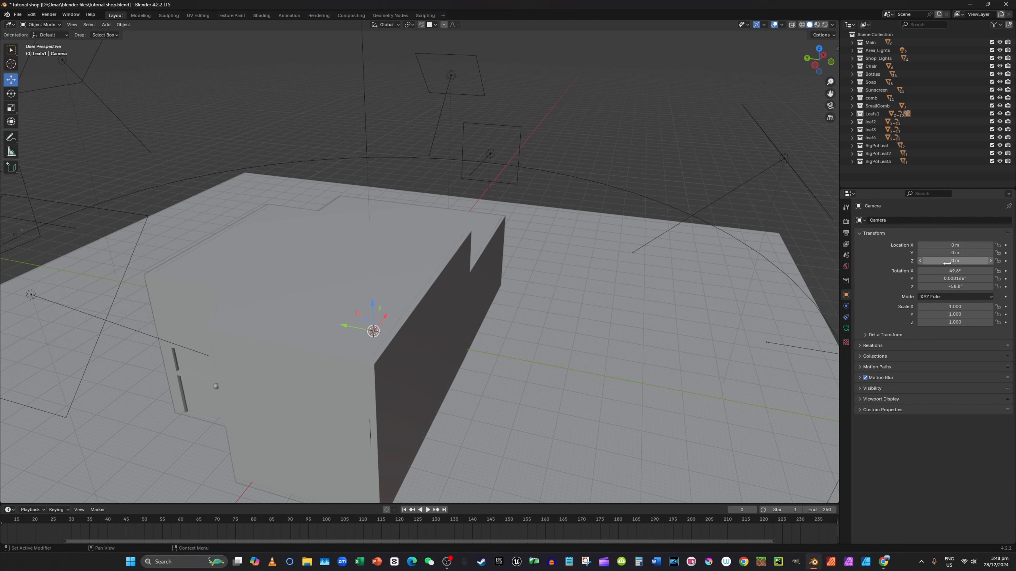
{"action": "left_click", "coordinate": [954, 272]}
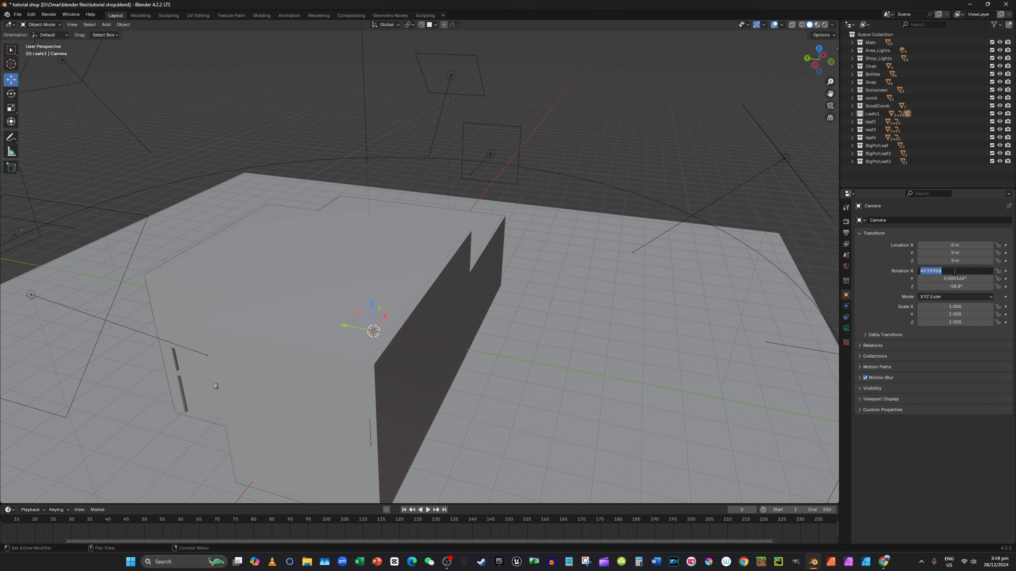
{"action": "type", "text": "0"}
{"action": "key", "text": "Return"}
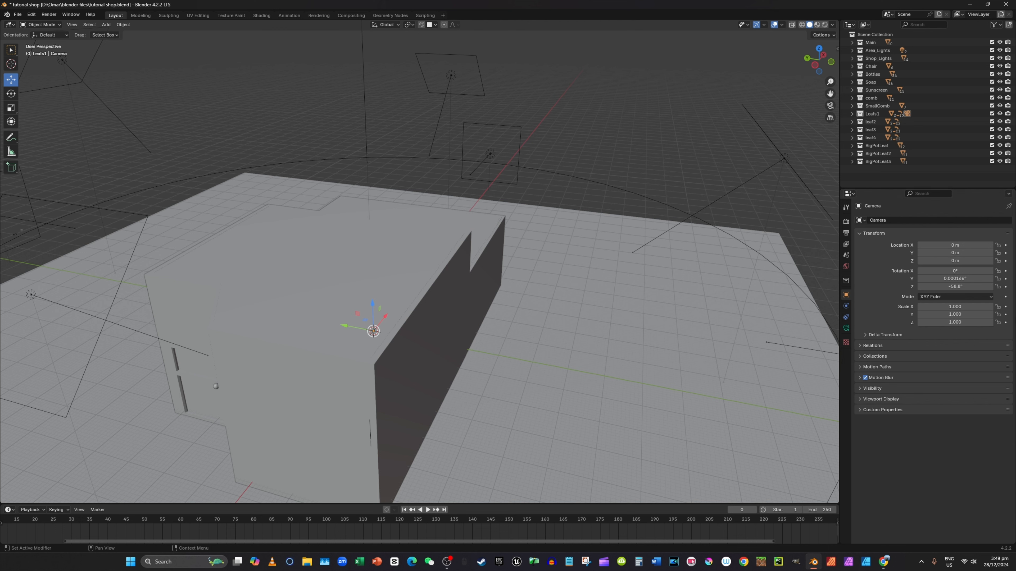
{"action": "left_click", "coordinate": [952, 279]}
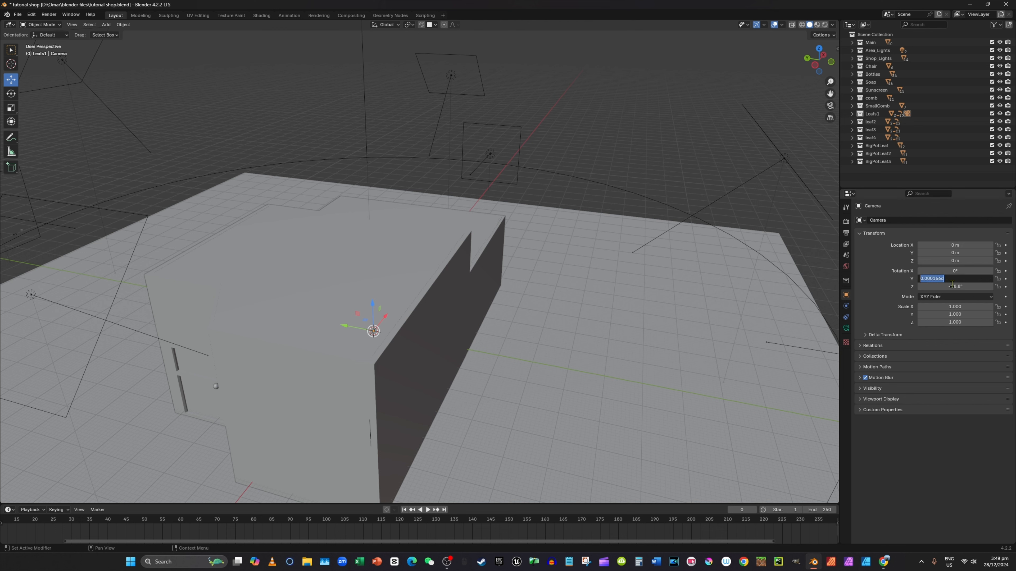
{"action": "type", "text": "0"}
{"action": "key", "text": "Return"}
{"action": "left_click", "coordinate": [952, 286]}
{"action": "type", "text": "0"}
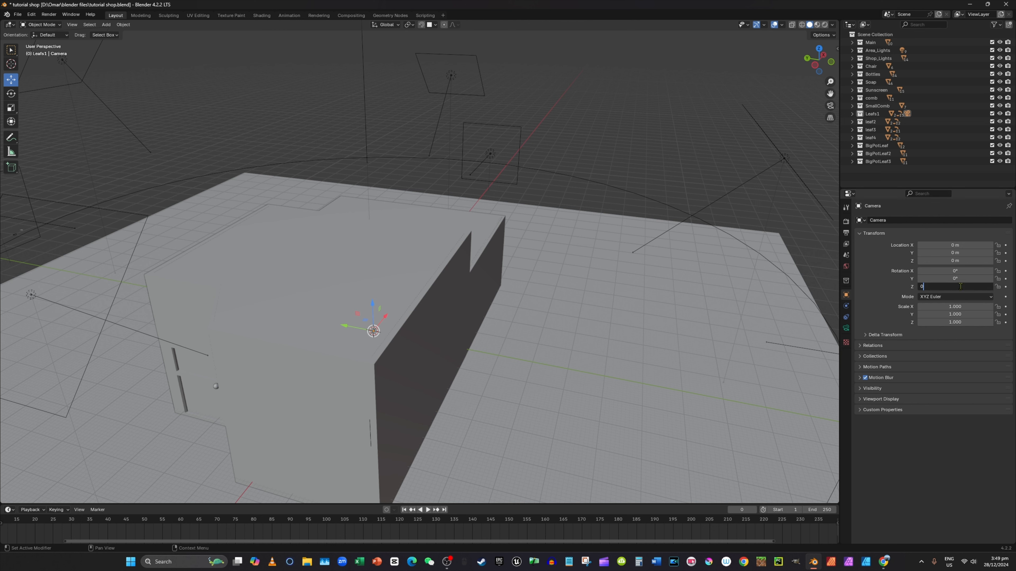
{"action": "key", "text": "Return"}
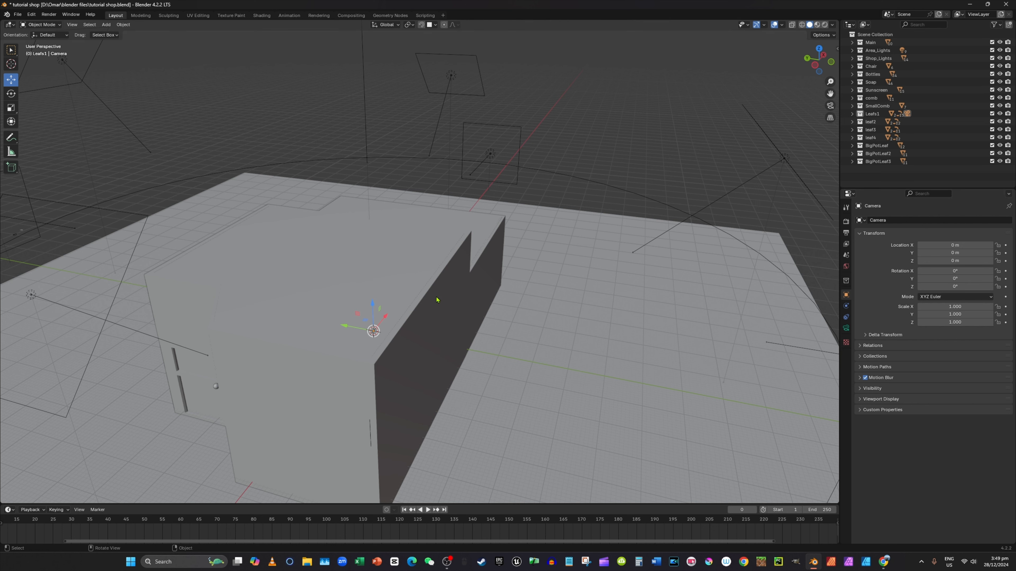
Remove the camera's existing Follow Path constraint and add a fresh Follow Path constraint in its place.
{"action": "left_click", "coordinate": [846, 319]}
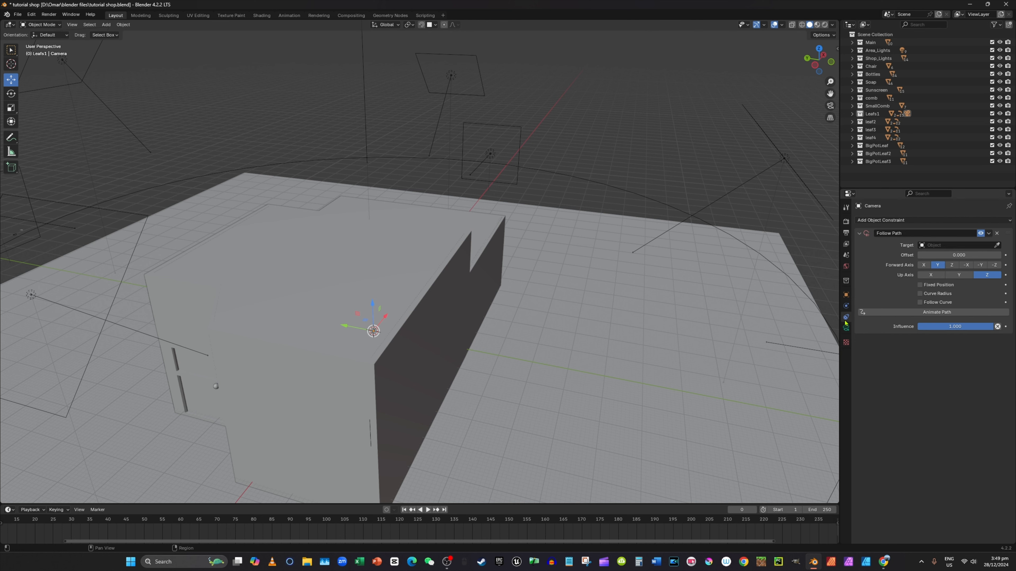
{"action": "left_click", "coordinate": [996, 233]}
{"action": "left_click", "coordinate": [984, 220]}
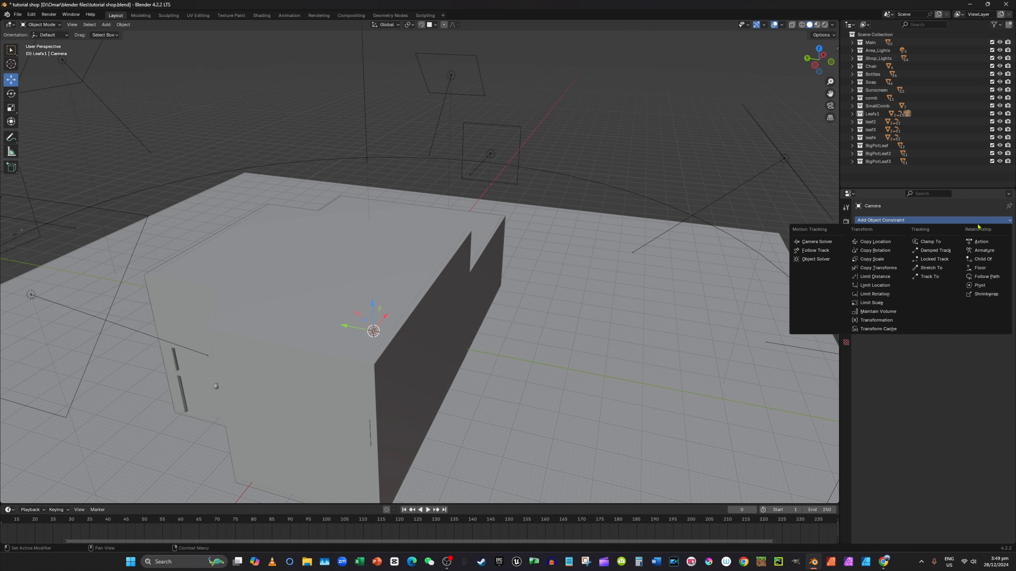
{"action": "left_click", "coordinate": [986, 276]}
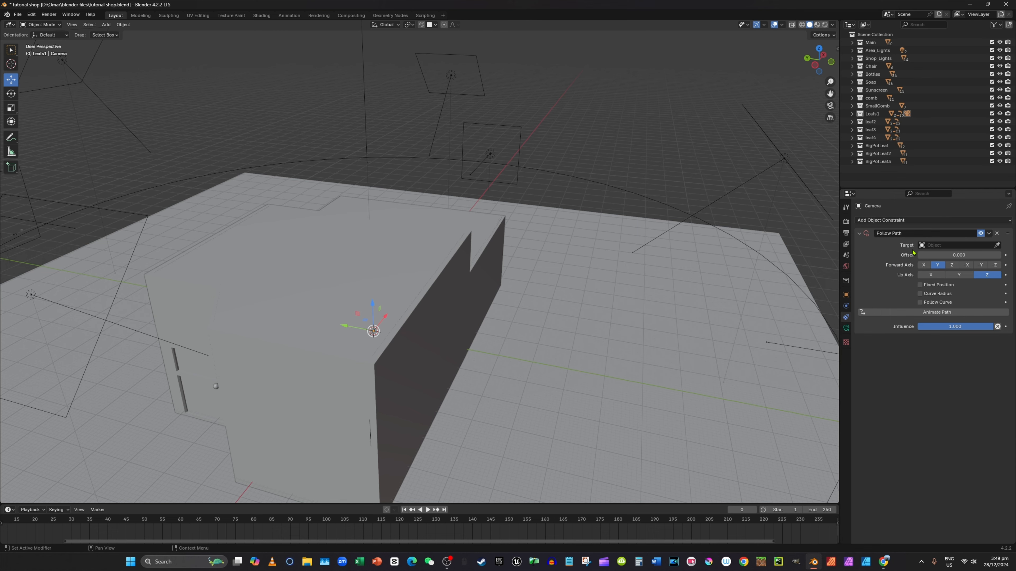
Set BézierCircle as the target of the camera's Follow Path constraint and check the camera's position on the circle.
{"action": "left_click", "coordinate": [926, 245]}
{"action": "left_click", "coordinate": [932, 257]}
{"action": "scroll", "coordinate": [787, 276], "scroll_direction": "down", "scroll_amount": 4}
{"action": "middle_click_drag", "start_coordinate": [788, 276], "coordinate": [490, 262], "text": "shift"}
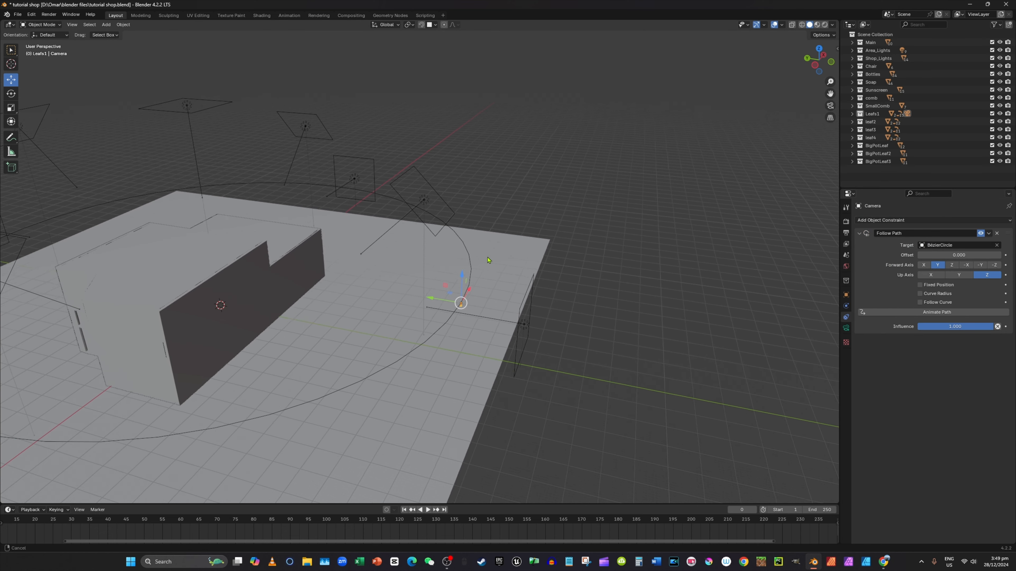
{"action": "scroll", "coordinate": [477, 263], "scroll_direction": "up", "scroll_amount": 5}
{"action": "middle_click_drag", "start_coordinate": [493, 319], "coordinate": [452, 249], "text": "shift"}
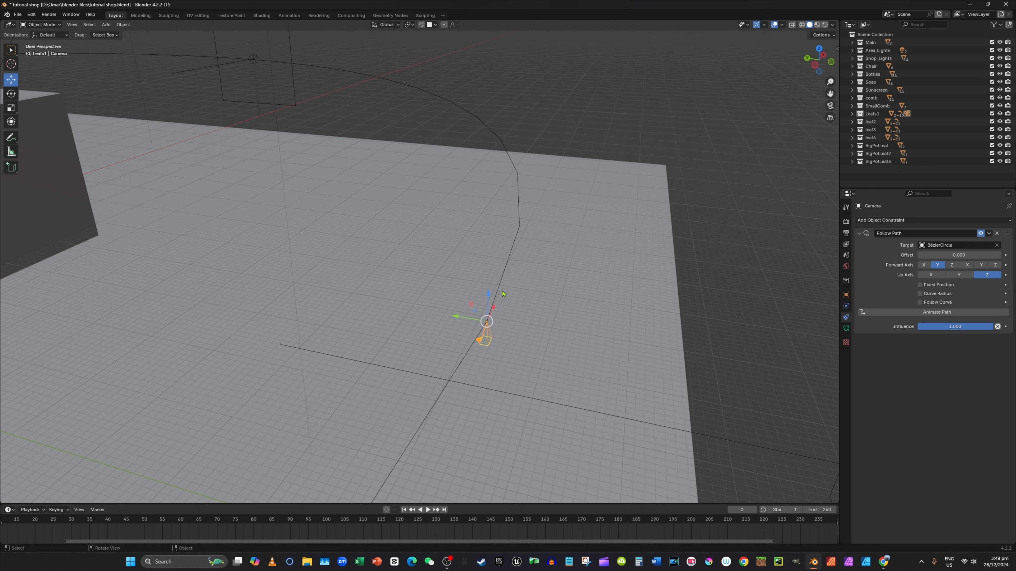
{"action": "scroll", "coordinate": [502, 294], "scroll_direction": "down", "scroll_amount": 3}
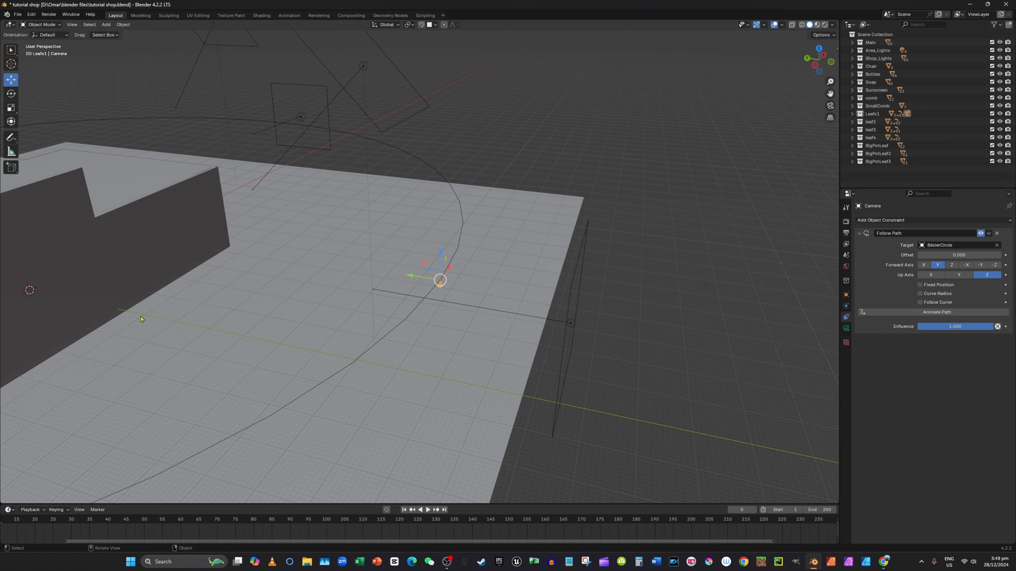
{"action": "scroll", "coordinate": [305, 321], "scroll_direction": "down", "scroll_amount": 3}
{"action": "middle_click_drag", "start_coordinate": [302, 309], "coordinate": [471, 305]}
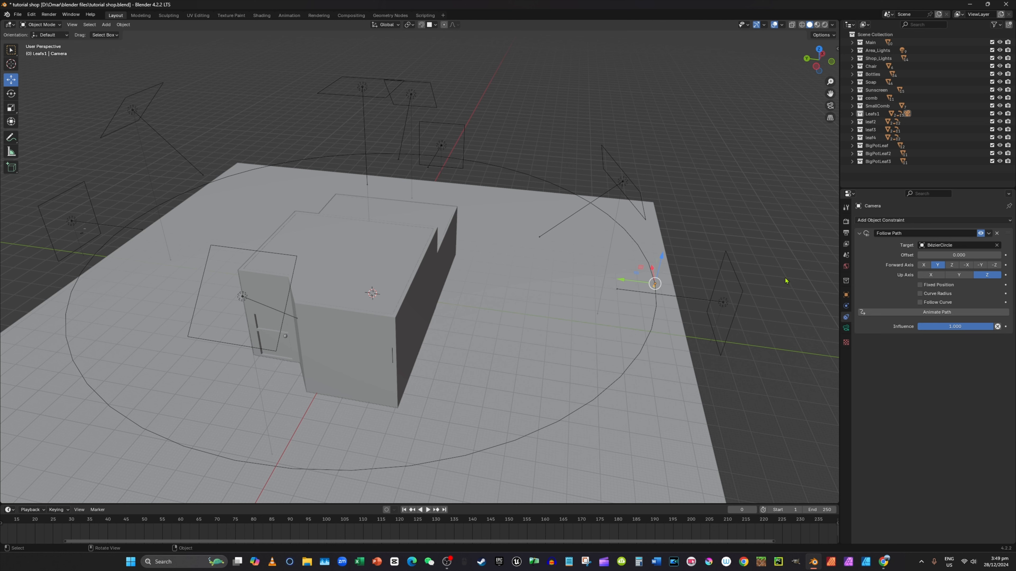
Add a Track To constraint to the camera with the base of shop object as its target.
{"action": "left_click", "coordinate": [920, 221]}
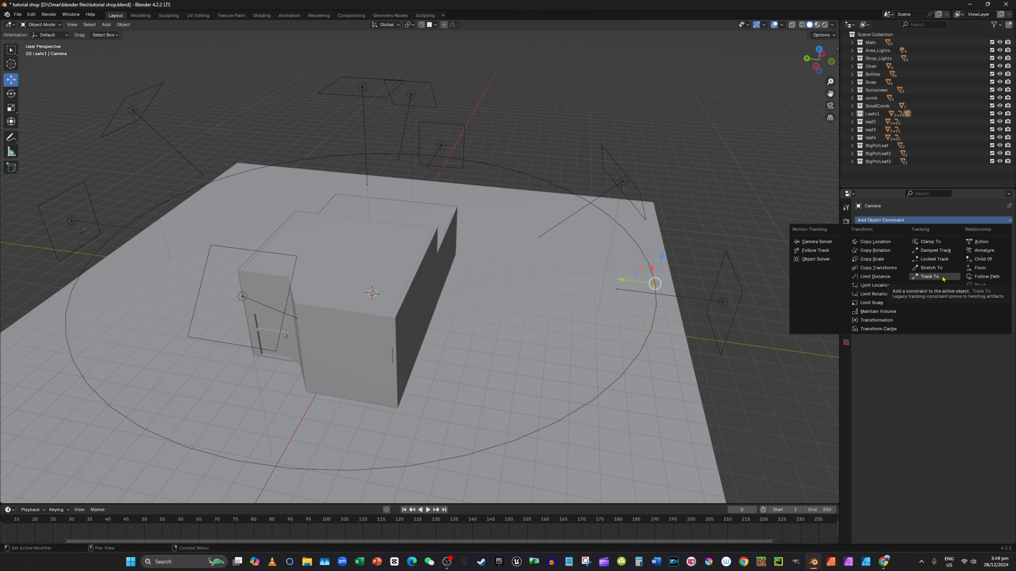
{"action": "left_click", "coordinate": [955, 281]}
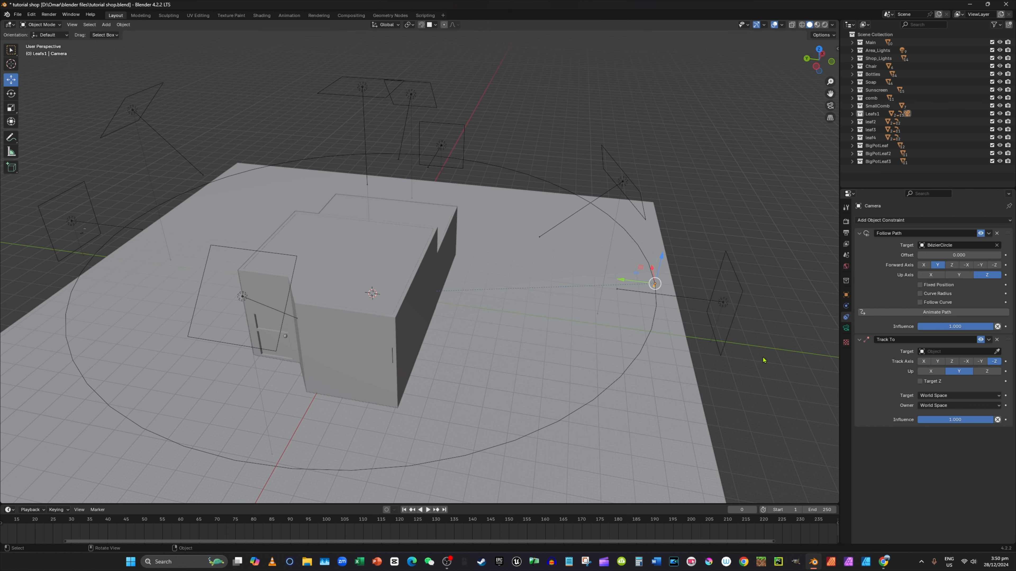
{"action": "left_click", "coordinate": [996, 352]}
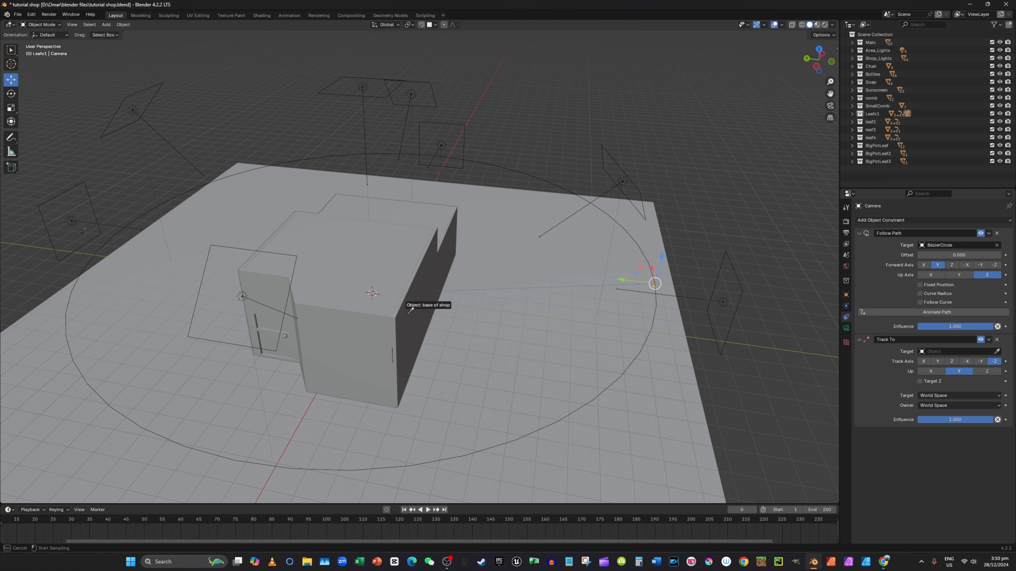
{"action": "left_click", "coordinate": [386, 262]}
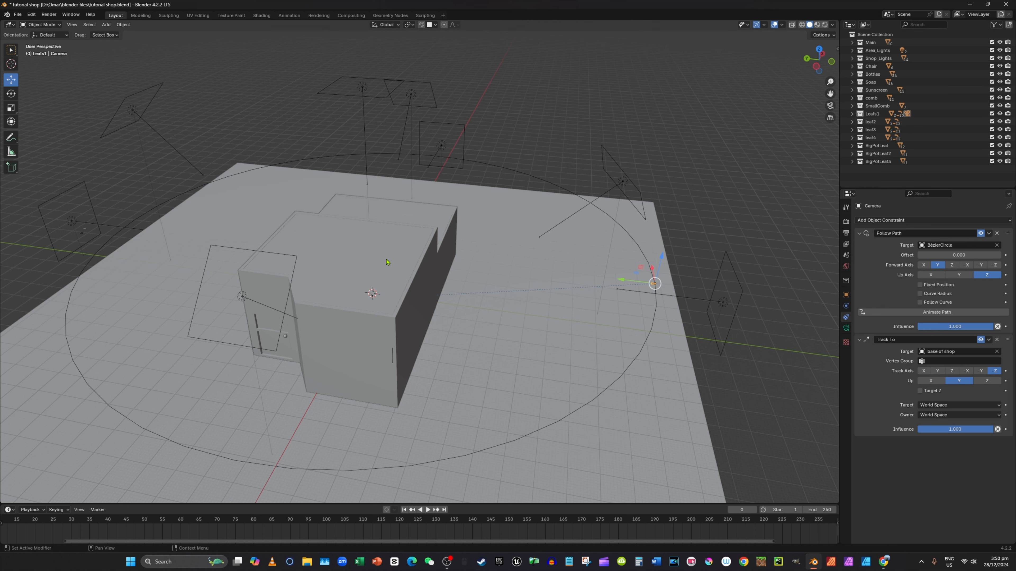
Inspect the camera's aim up close, then examine how the shop is framed through the camera.
{"action": "scroll", "coordinate": [640, 293], "scroll_direction": "up", "scroll_amount": 4}
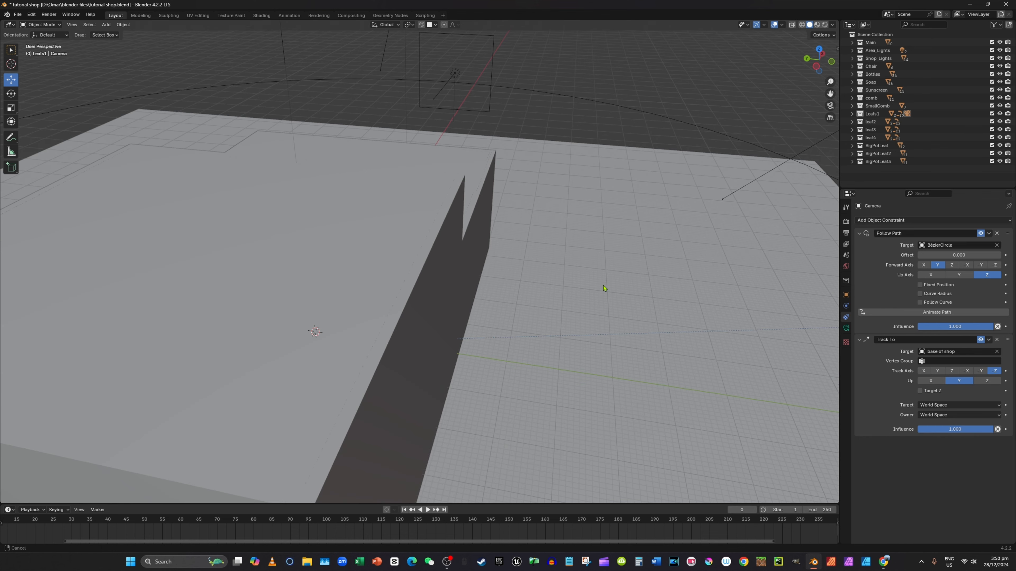
{"action": "middle_click_drag", "start_coordinate": [605, 288], "coordinate": [320, 277], "text": "shift"}
{"action": "scroll", "coordinate": [744, 391], "scroll_direction": "up", "scroll_amount": 2}
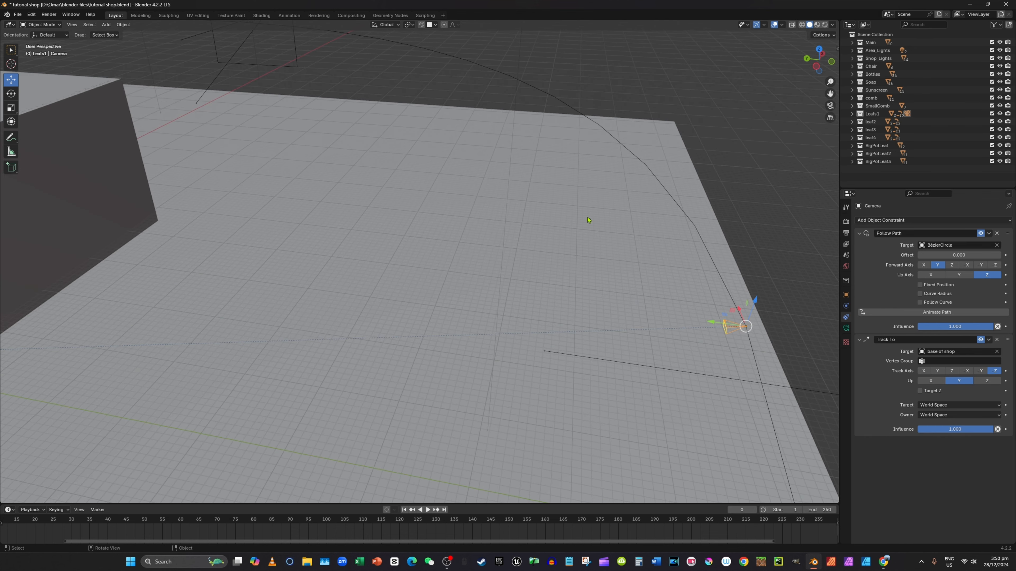
{"action": "left_click", "coordinate": [831, 106]}
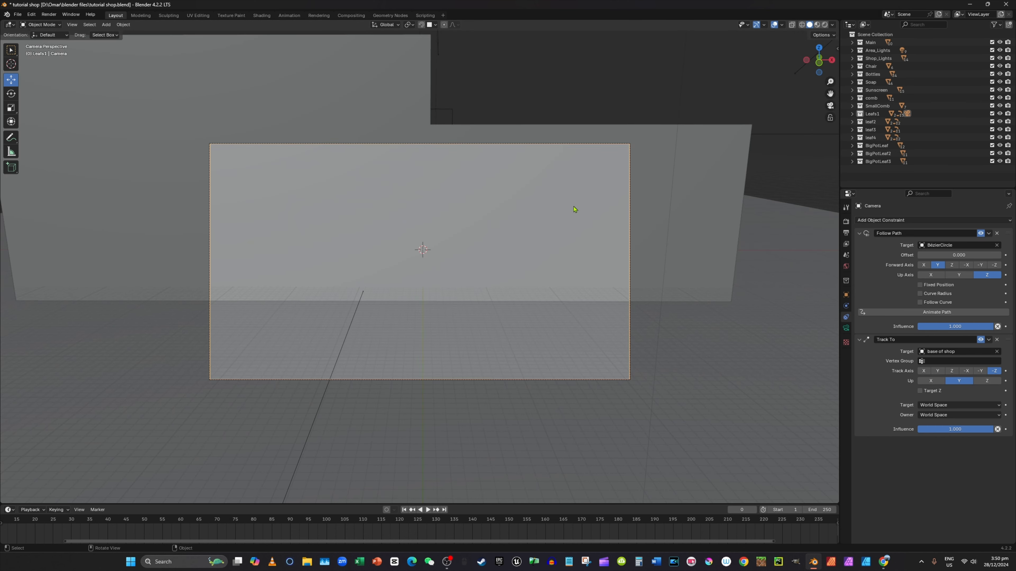
{"action": "scroll", "coordinate": [573, 209], "scroll_direction": "down", "scroll_amount": 3}
{"action": "scroll", "coordinate": [572, 216], "scroll_direction": "up", "scroll_amount": 3}
{"action": "scroll", "coordinate": [565, 213], "scroll_direction": "down", "scroll_amount": 3}
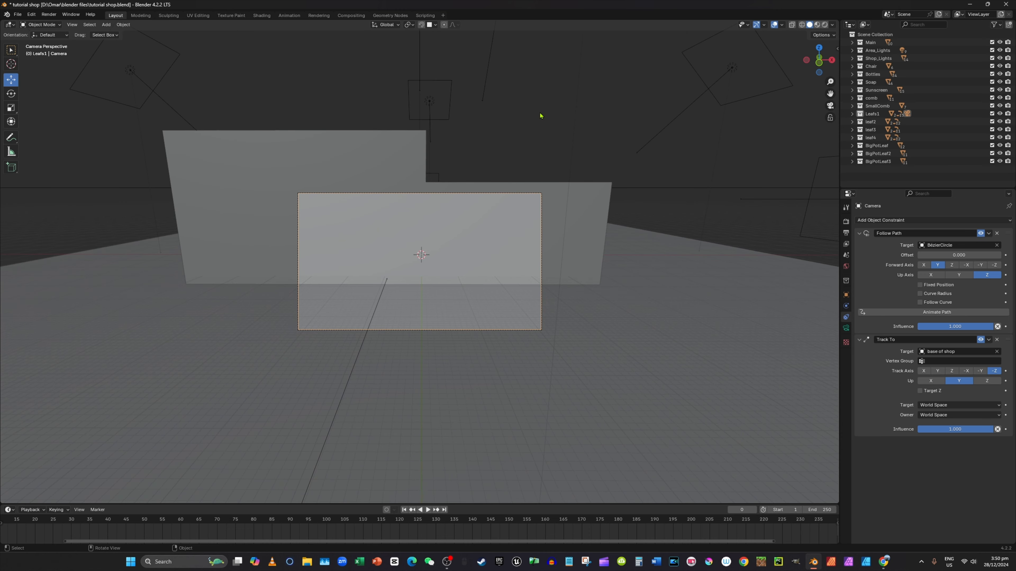
Select the BézierCircle path and scale it up around the shop to carry the camera farther out.
{"action": "left_click", "coordinate": [574, 118]}
{"action": "scroll", "coordinate": [556, 136], "scroll_direction": "down", "scroll_amount": 1}
{"action": "middle_click_drag", "start_coordinate": [532, 184], "coordinate": [500, 236]}
{"action": "scroll", "coordinate": [497, 242], "scroll_direction": "down", "scroll_amount": 5}
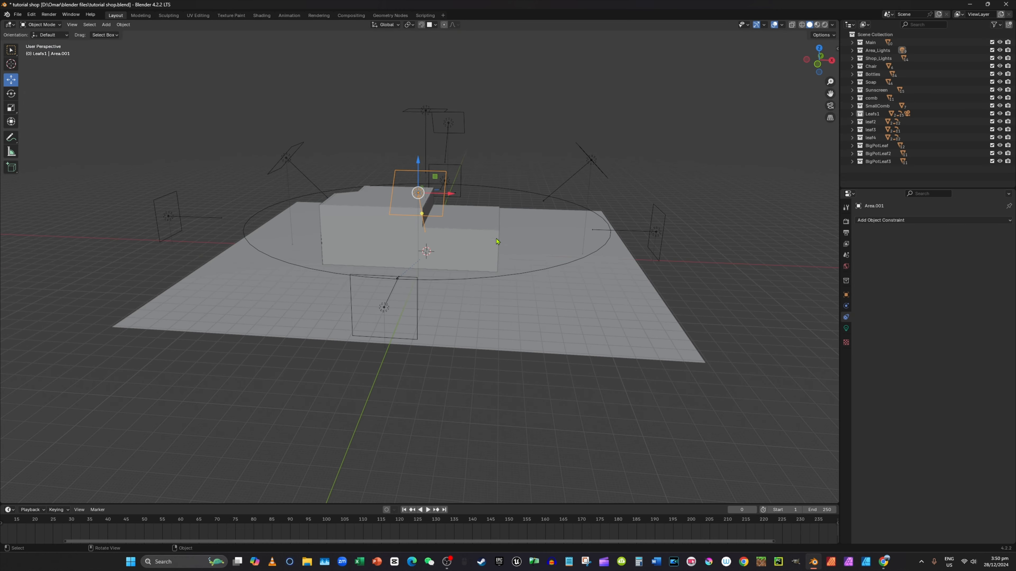
{"action": "left_click", "coordinate": [521, 275]}
{"action": "left_click", "coordinate": [527, 277]}
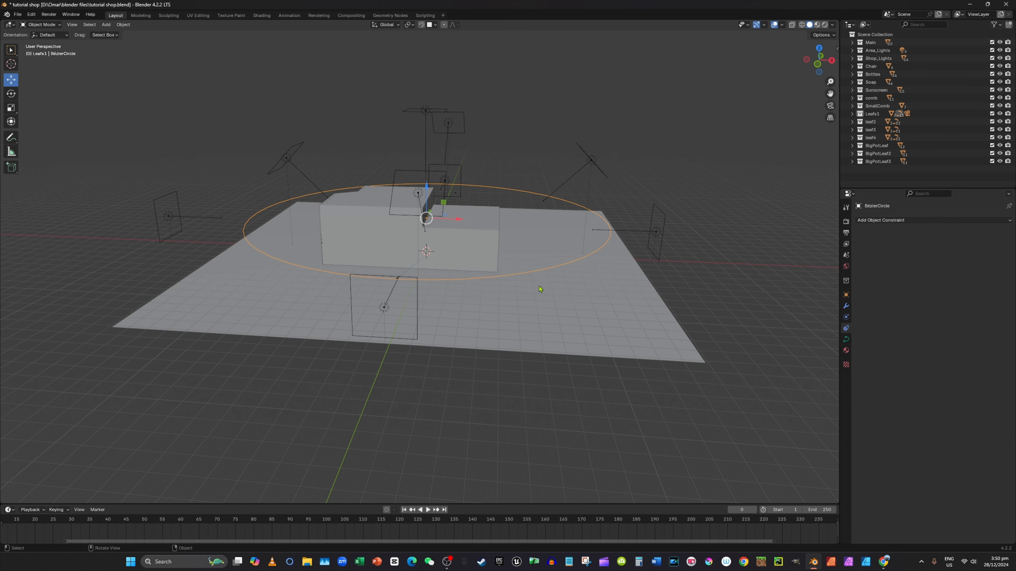
{"action": "scroll", "coordinate": [566, 275], "scroll_direction": "up", "scroll_amount": 5}
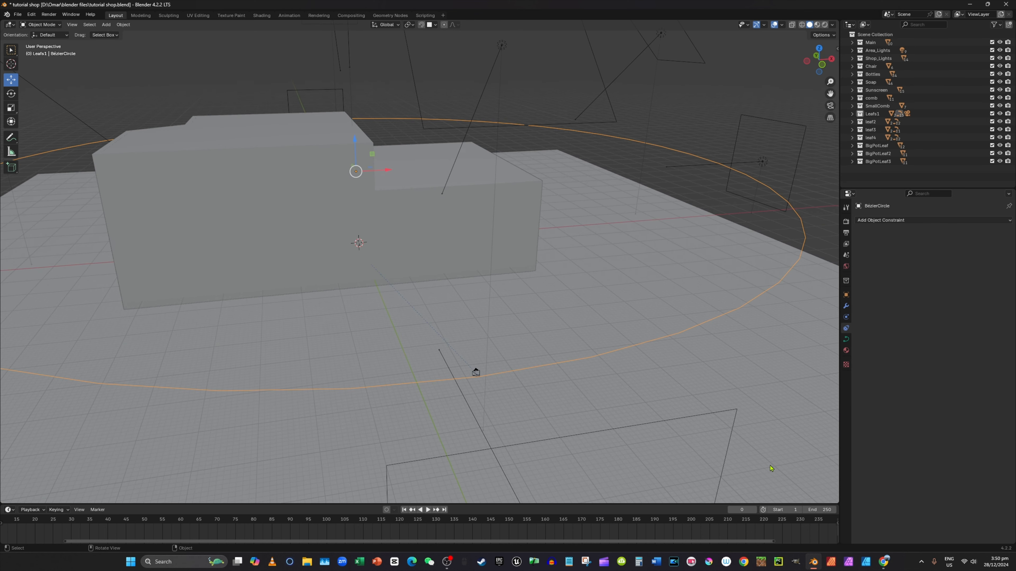
{"action": "key", "text": "s"}
{"action": "left_click", "coordinate": [790, 394]}
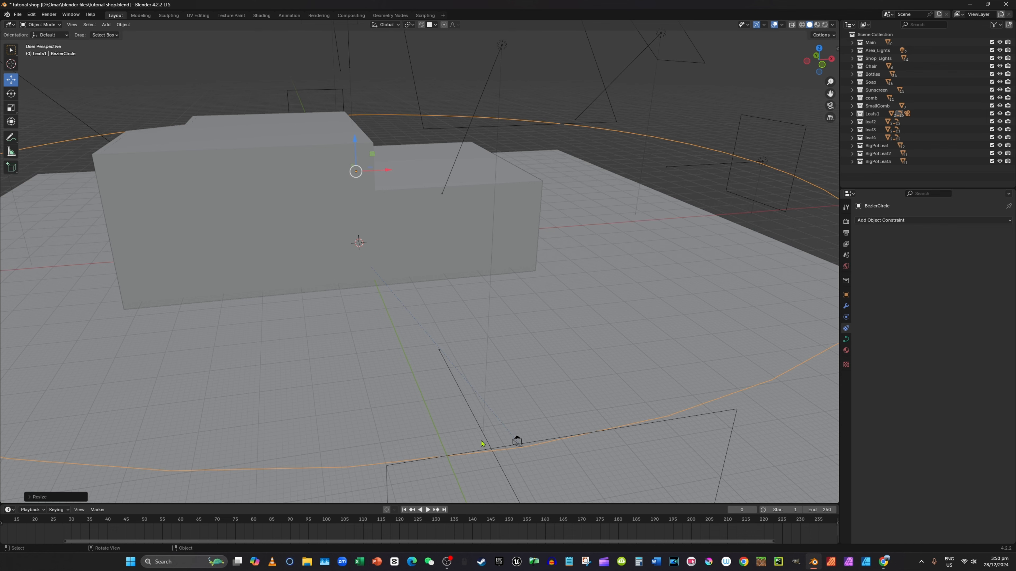
Enlarge the circle by a factor of about 1.43, then by about 1.07 while looking through the camera.
{"action": "middle_click_drag", "start_coordinate": [546, 452], "coordinate": [566, 454]}
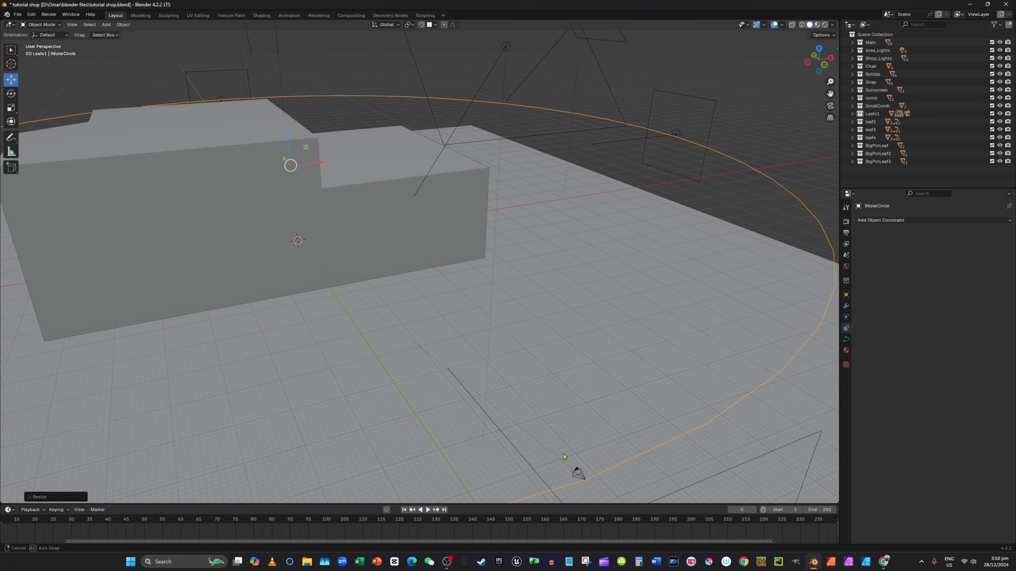
{"action": "scroll", "coordinate": [564, 446], "scroll_direction": "down", "scroll_amount": 3}
{"action": "key", "text": "s"}
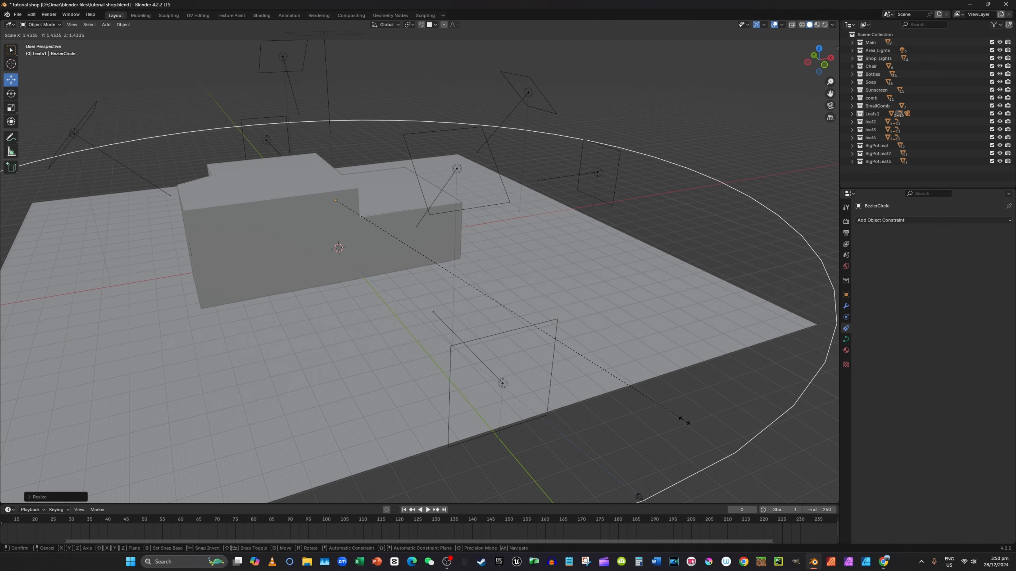
{"action": "left_click", "coordinate": [681, 420]}
{"action": "left_click", "coordinate": [827, 108]}
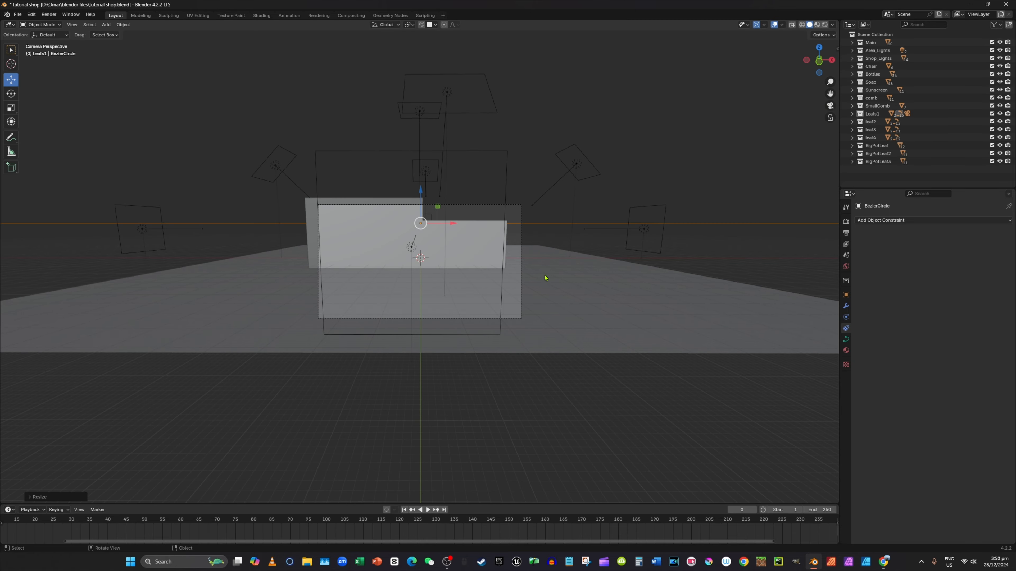
{"action": "key", "text": "s"}
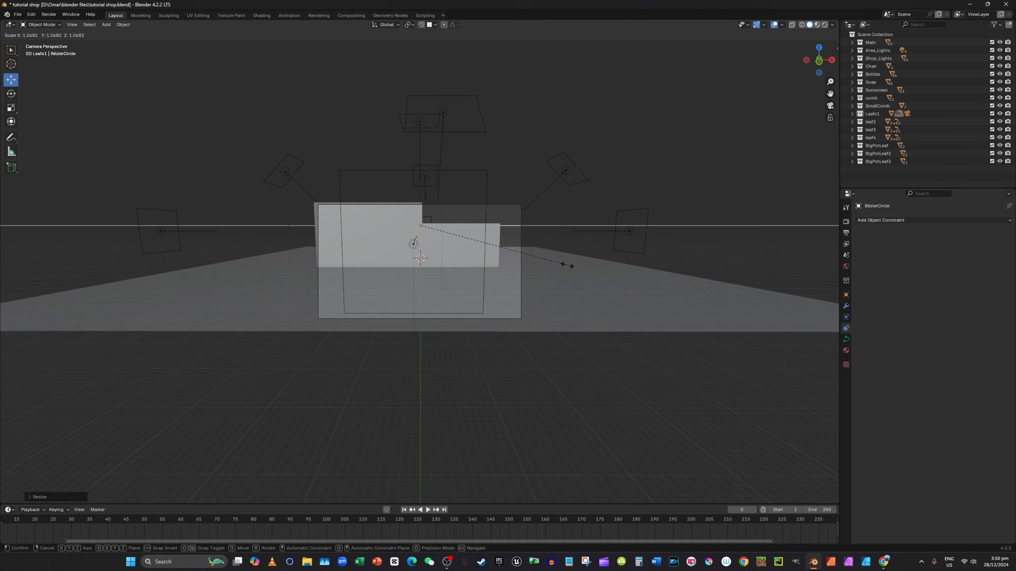
{"action": "left_click", "coordinate": [567, 266]}
Raise the circle along the Z axis so the camera looks down on the shop.
{"action": "key", "text": "g"}
{"action": "key", "text": "z"}
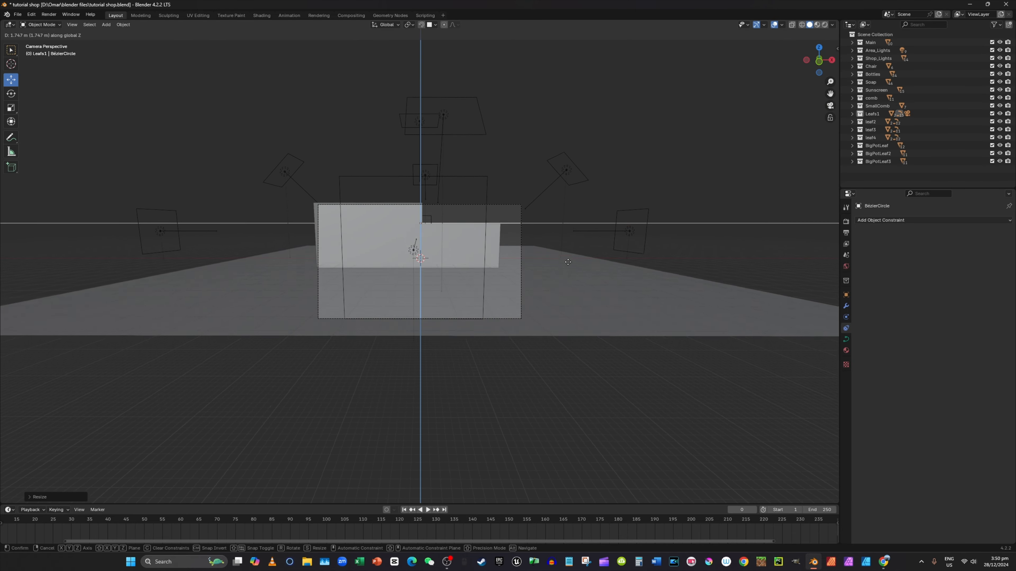
{"action": "left_click", "coordinate": [592, 227]}
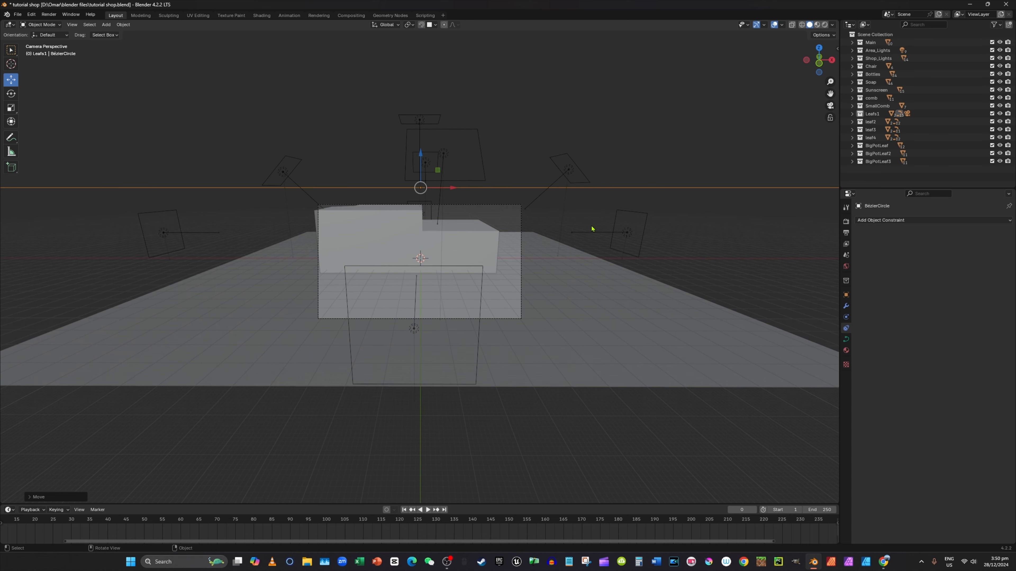
Scale the circle up by about 1.14 and raise it a little more along the Z axis.
{"action": "key", "text": "s"}
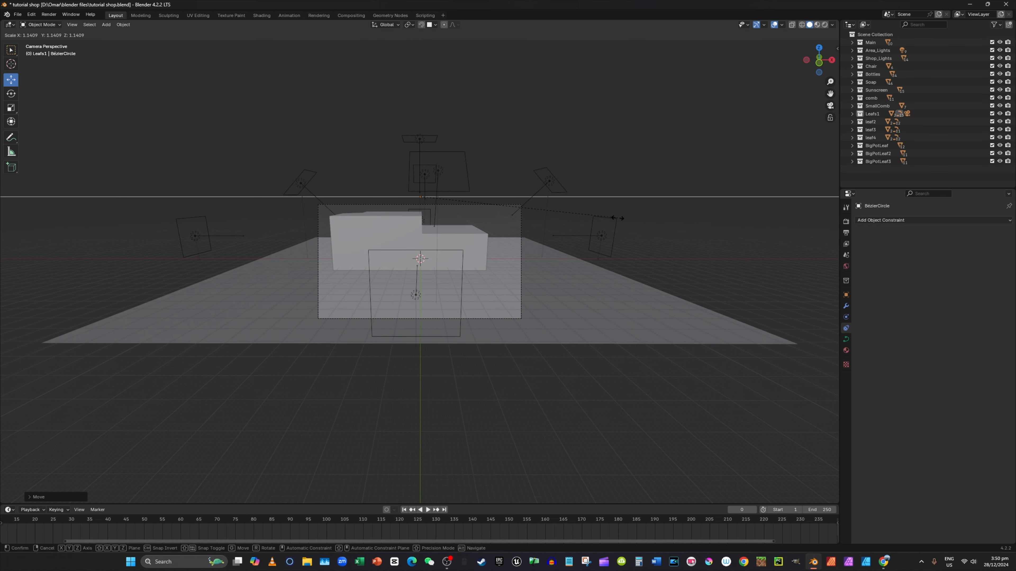
{"action": "left_click", "coordinate": [618, 221]}
{"action": "key", "text": "g"}
{"action": "key", "text": "z"}
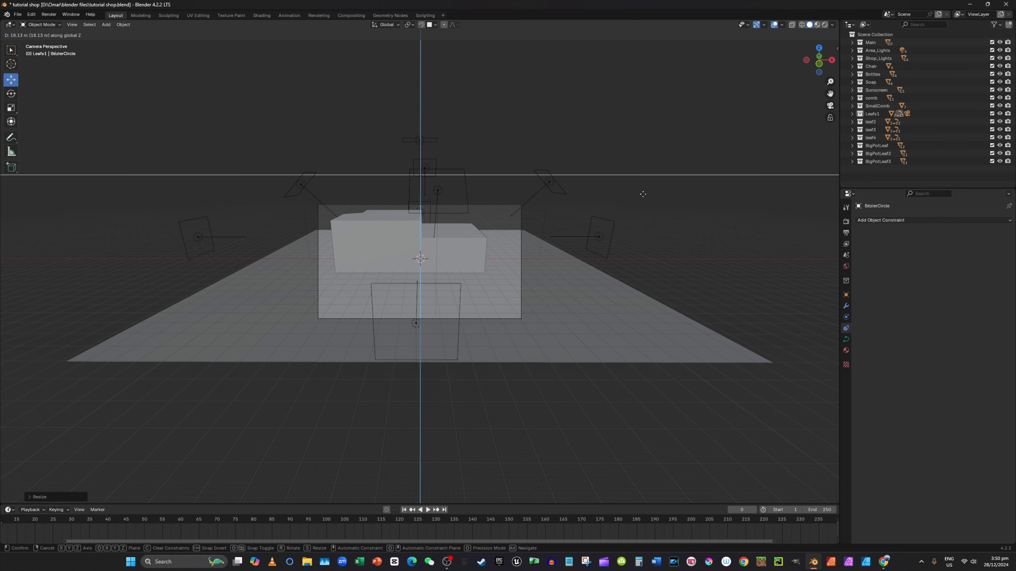
{"action": "left_click", "coordinate": [618, 213]}
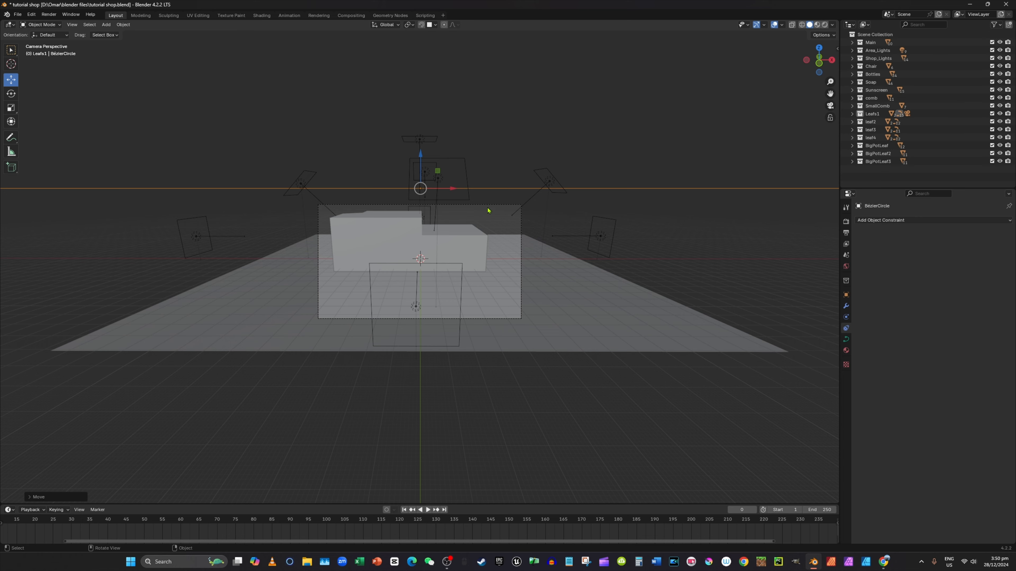
Preview the camera's framing of the shop in rendered shading, then return to solid shading outside the camera view.
{"action": "middle_click_drag", "start_coordinate": [487, 210], "coordinate": [534, 202]}
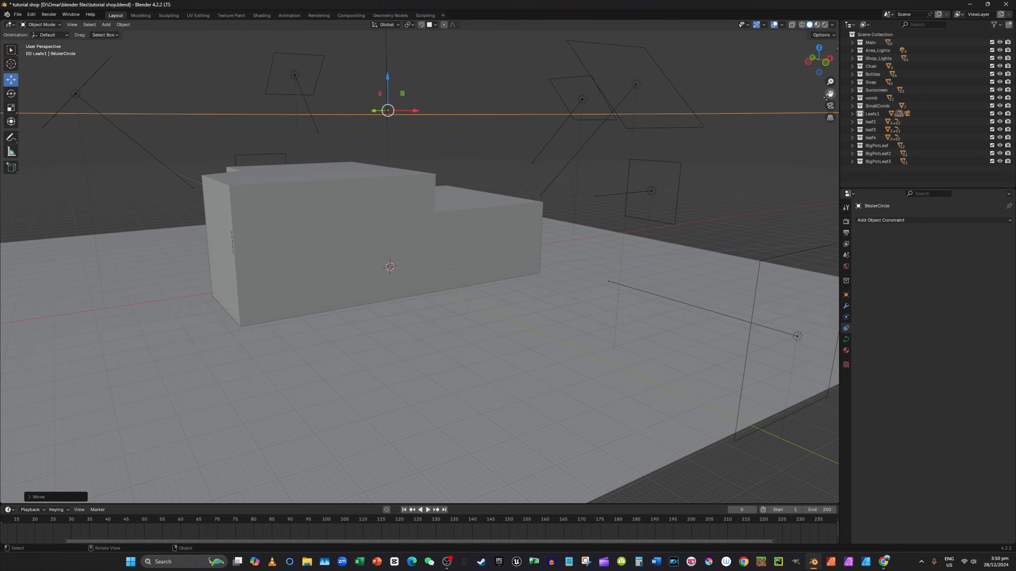
{"action": "left_click", "coordinate": [830, 105]}
{"action": "left_click", "coordinate": [825, 25]}
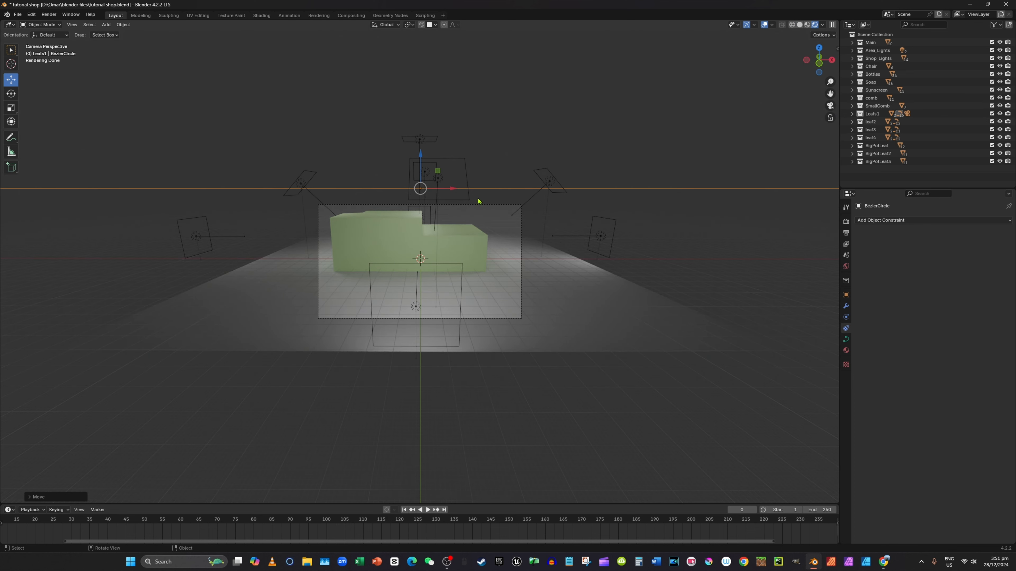
{"action": "scroll", "coordinate": [498, 272], "scroll_direction": "up", "scroll_amount": 1}
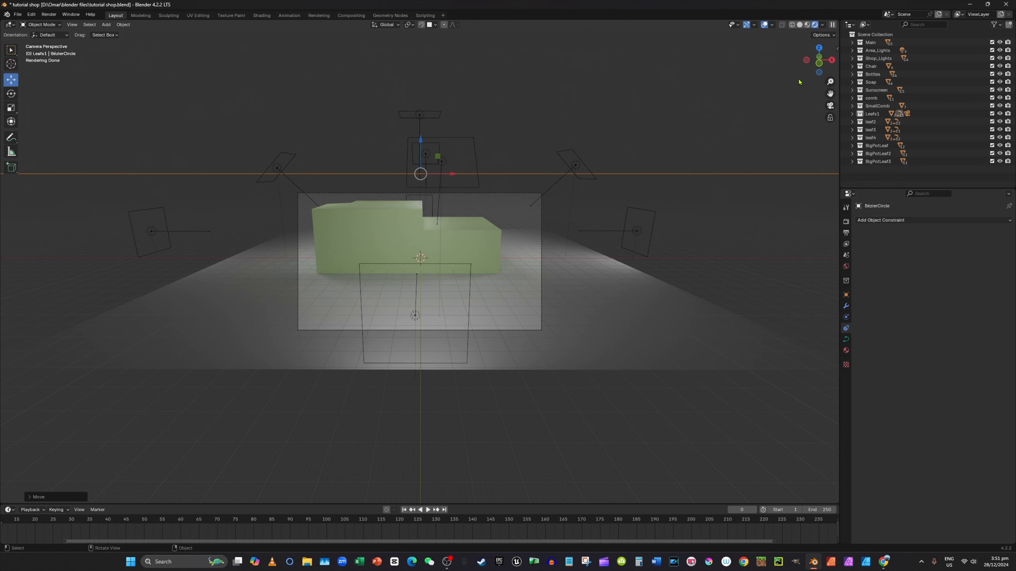
{"action": "left_click", "coordinate": [800, 25]}
{"action": "middle_click_drag", "start_coordinate": [628, 289], "coordinate": [655, 310]}
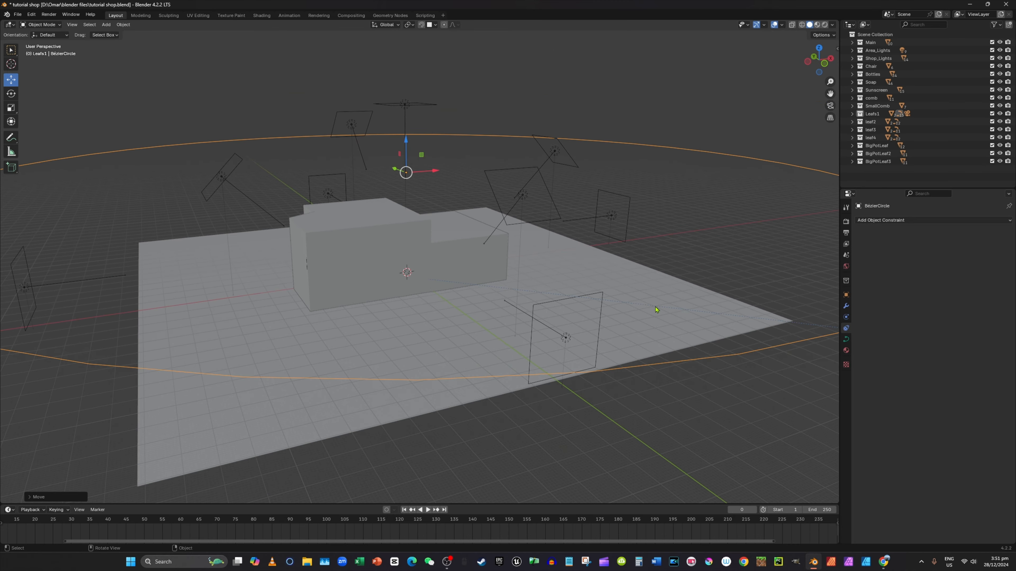
{"action": "scroll", "coordinate": [627, 277], "scroll_direction": "down", "scroll_amount": 3}
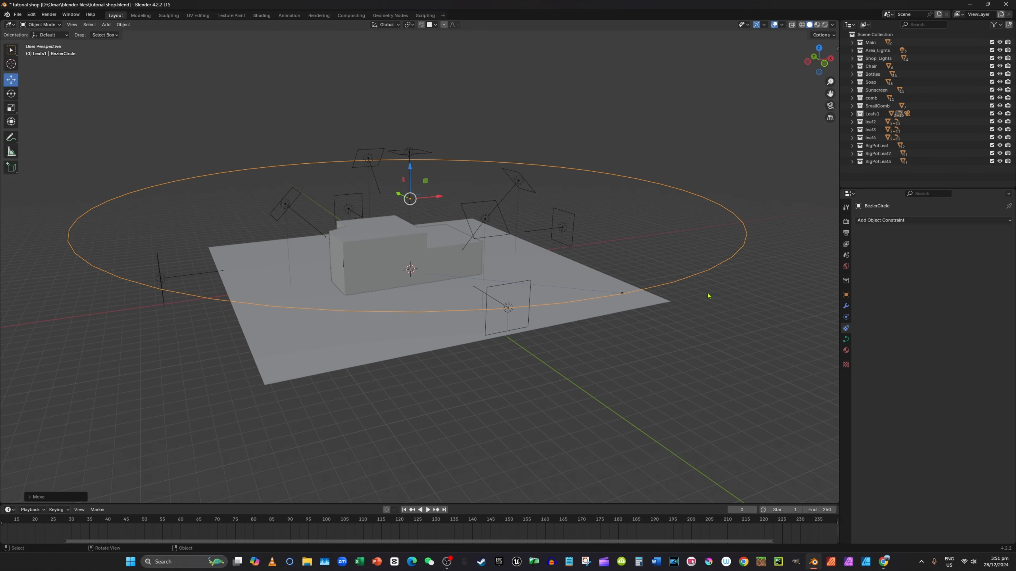
Select the camera, run Animate Path on its Follow Path constraint, and enlarge the timeline area.
{"action": "left_click", "coordinate": [846, 339]}
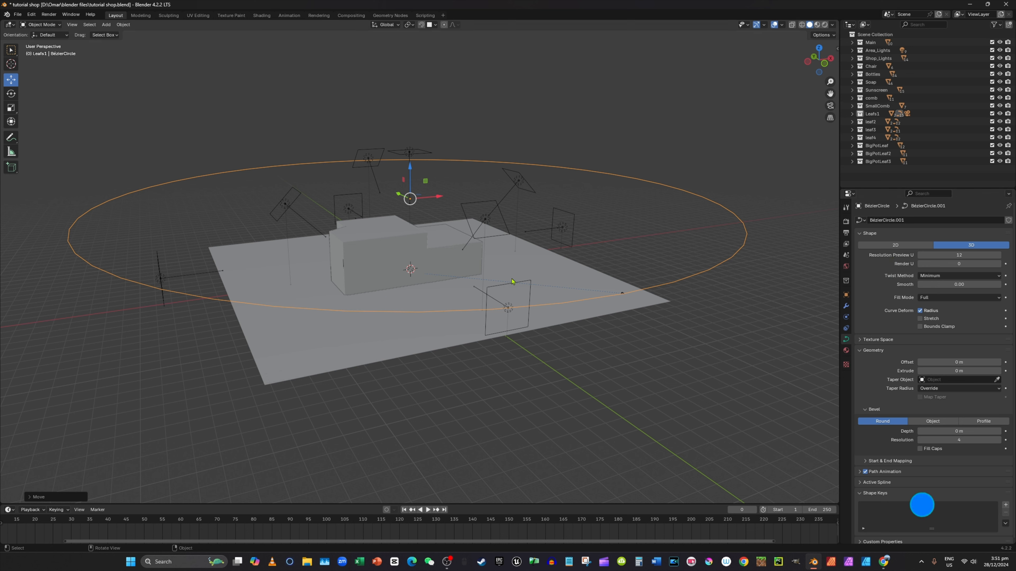
{"action": "left_click", "coordinate": [623, 294]}
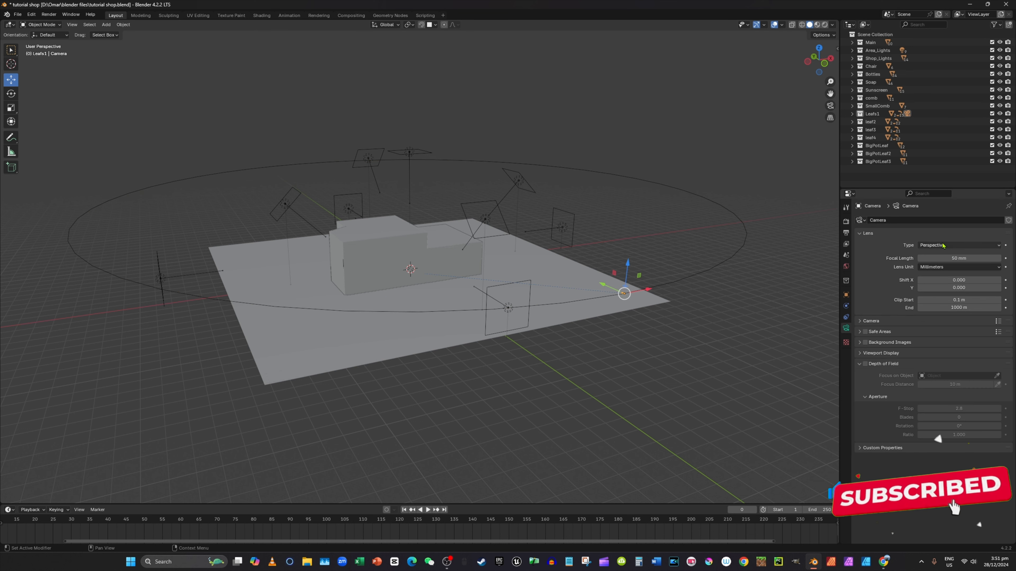
{"action": "left_click", "coordinate": [852, 114]}
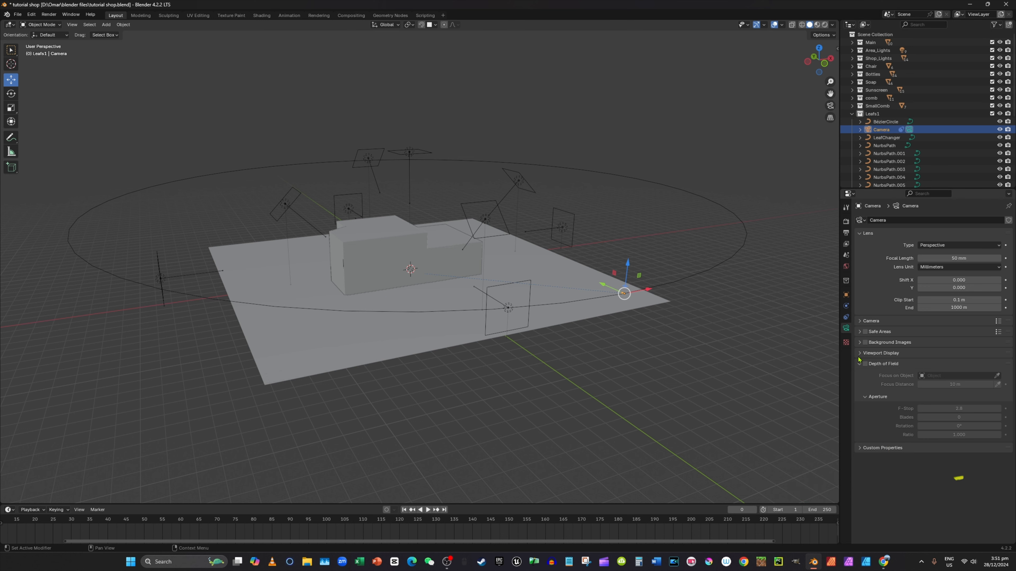
{"action": "left_click", "coordinate": [846, 317]}
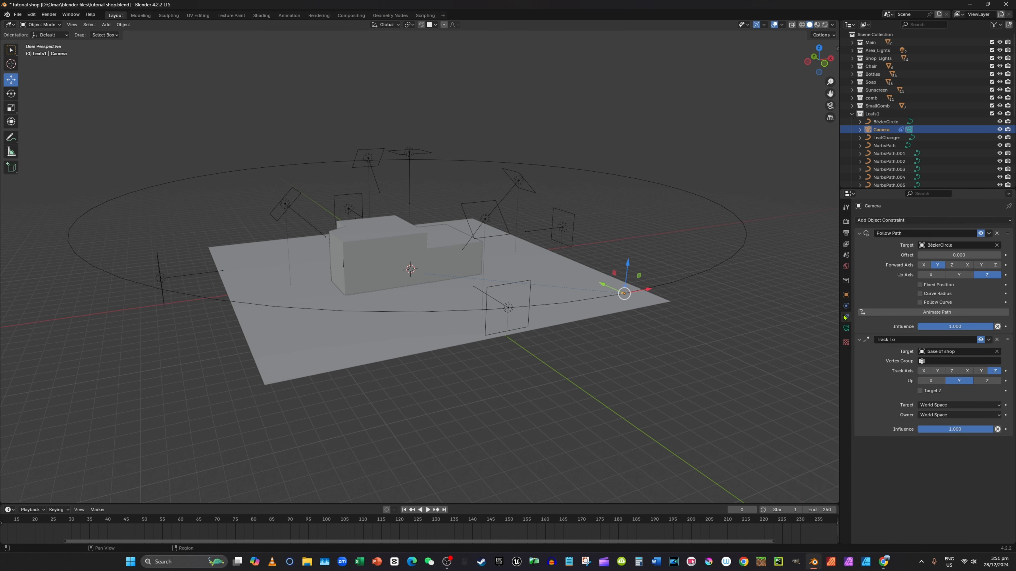
{"action": "left_click", "coordinate": [968, 312]}
{"action": "left_click_drag", "start_coordinate": [603, 503], "coordinate": [603, 427]}
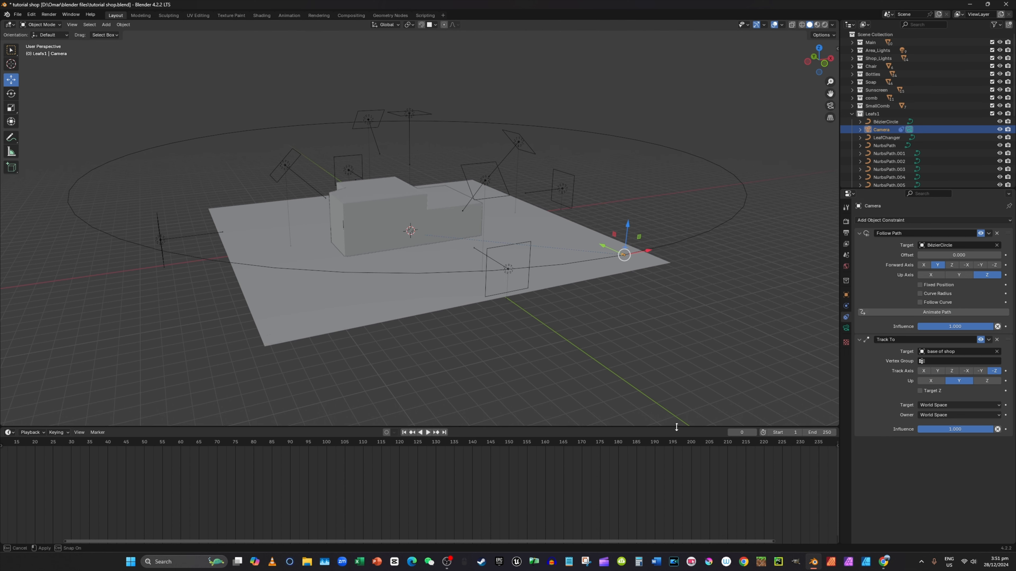
Fit the full frame range in the timeline and play the orbit animation through the camera in solid shading.
{"action": "key", "text": "Home"}
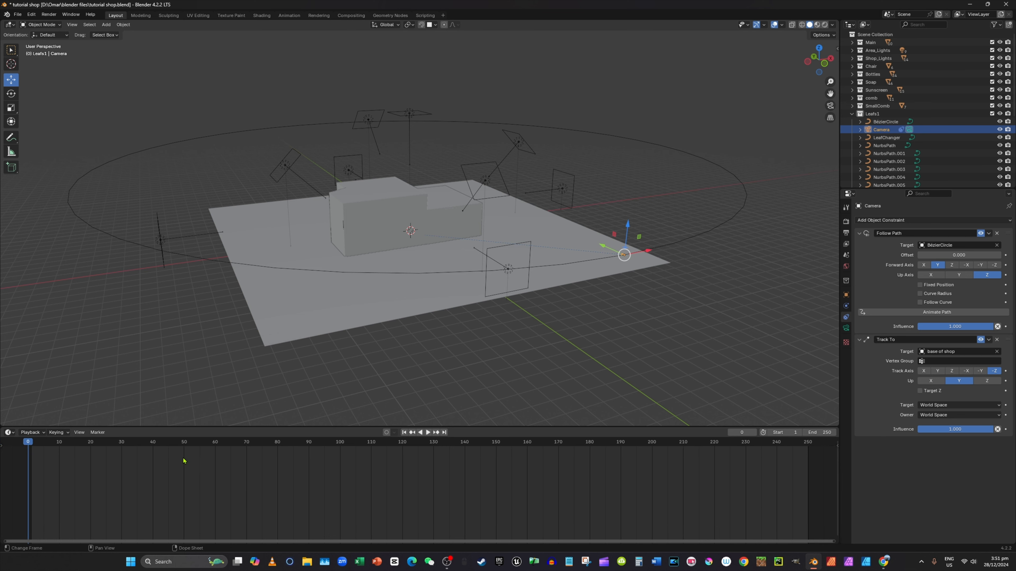
{"action": "left_click_drag", "start_coordinate": [30, 441], "coordinate": [30, 441]}
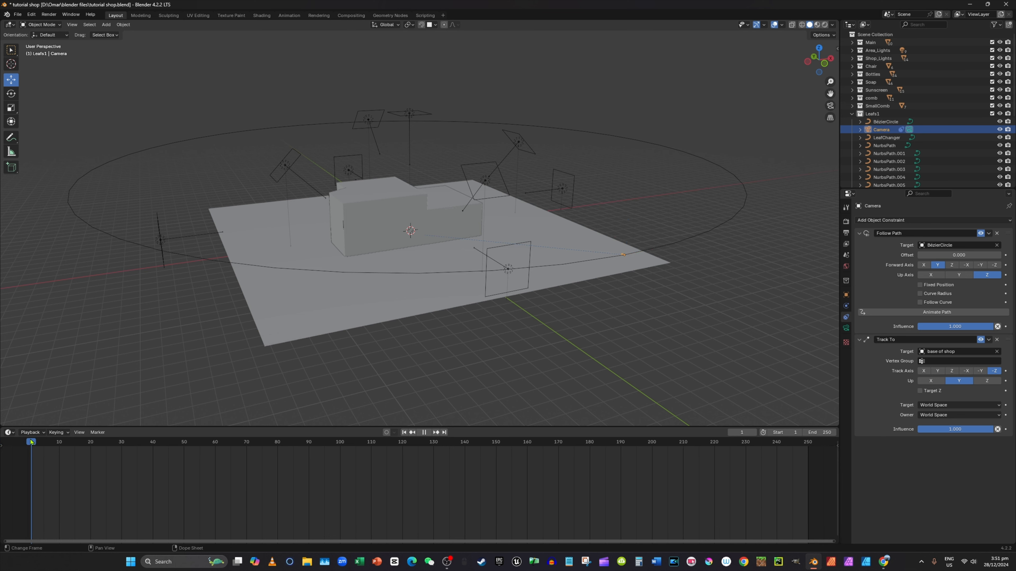
{"action": "left_click", "coordinate": [831, 106]}
{"action": "left_click", "coordinate": [428, 433]}
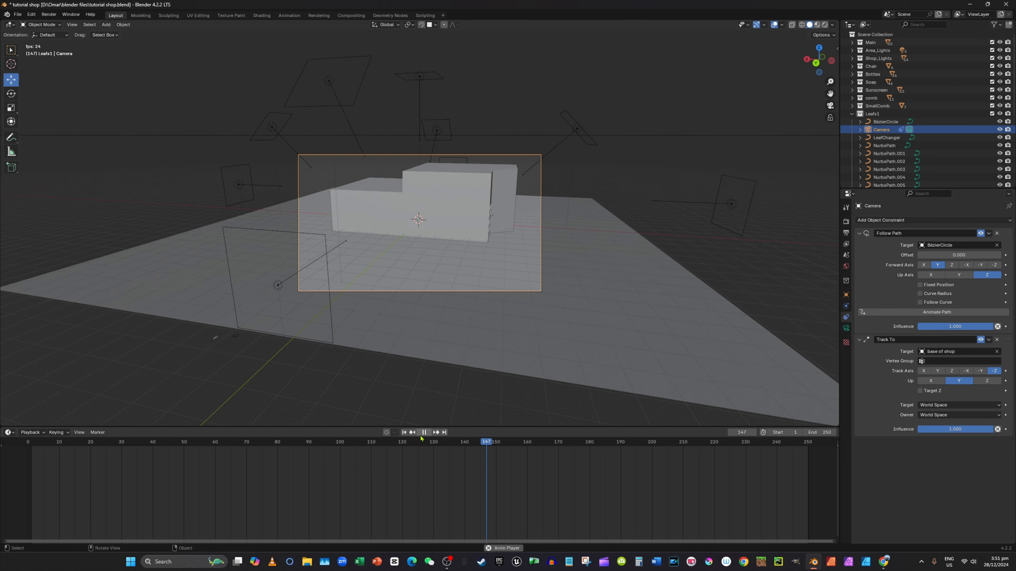
{"action": "left_click", "coordinate": [425, 433]}
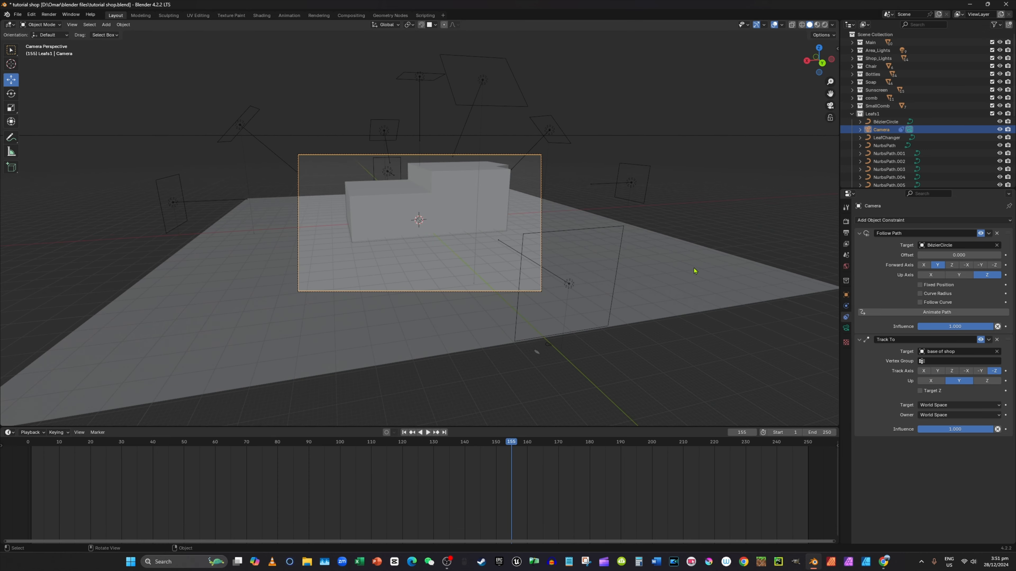
Scale the ground plane up uniformly by about 25 so the floor fills the camera's view to the horizon.
{"action": "left_click", "coordinate": [695, 280]}
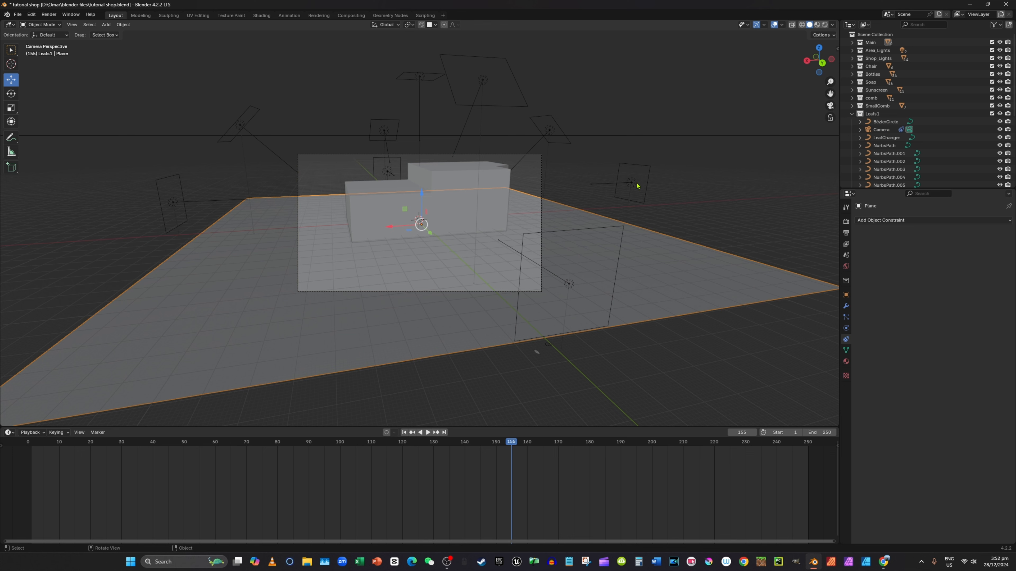
{"action": "key", "text": "s"}
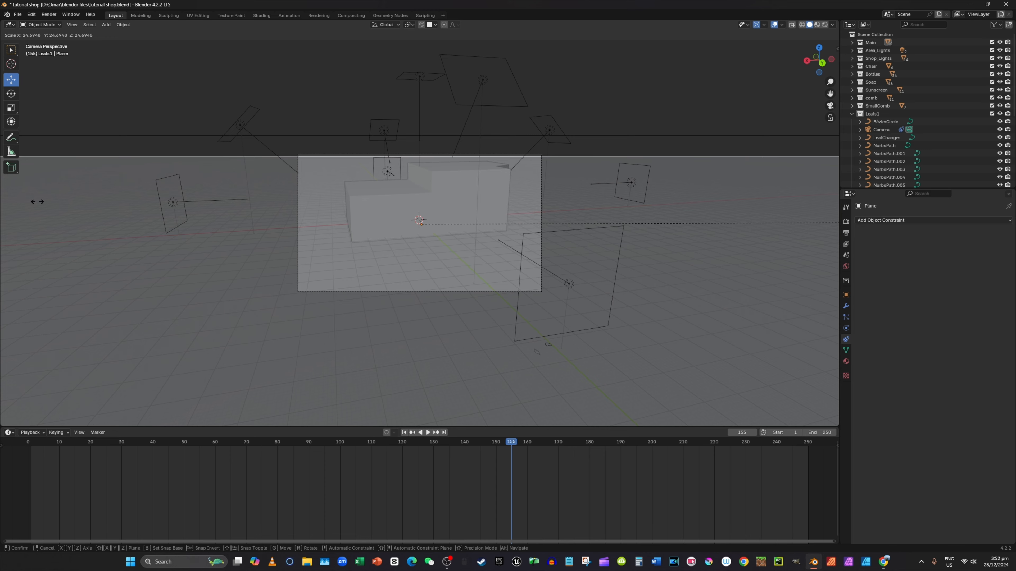
{"action": "left_click", "coordinate": [36, 202]}
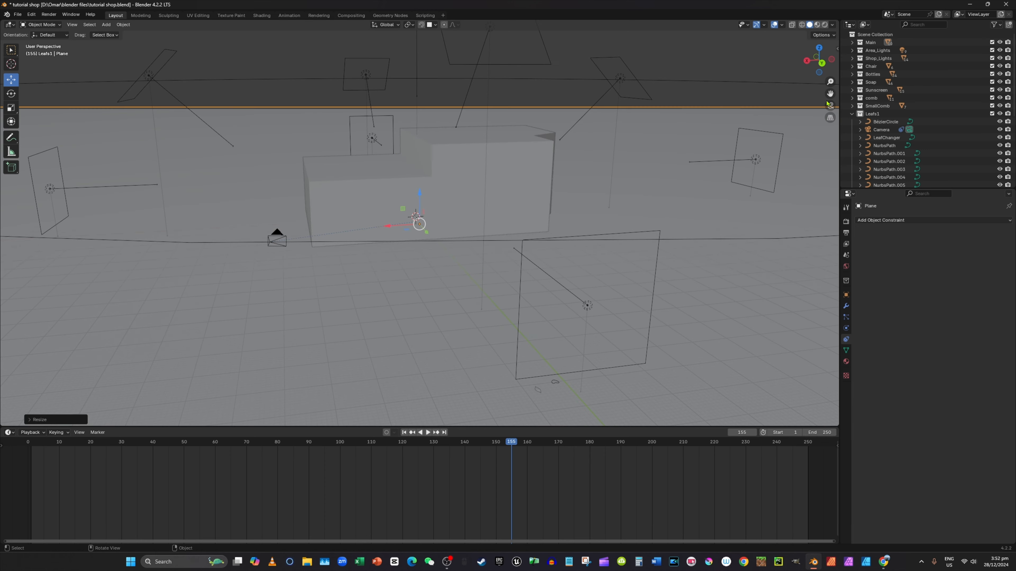
Preview the orbit animation through the camera in rendered shading, then stop playback.
{"action": "left_click", "coordinate": [830, 105]}
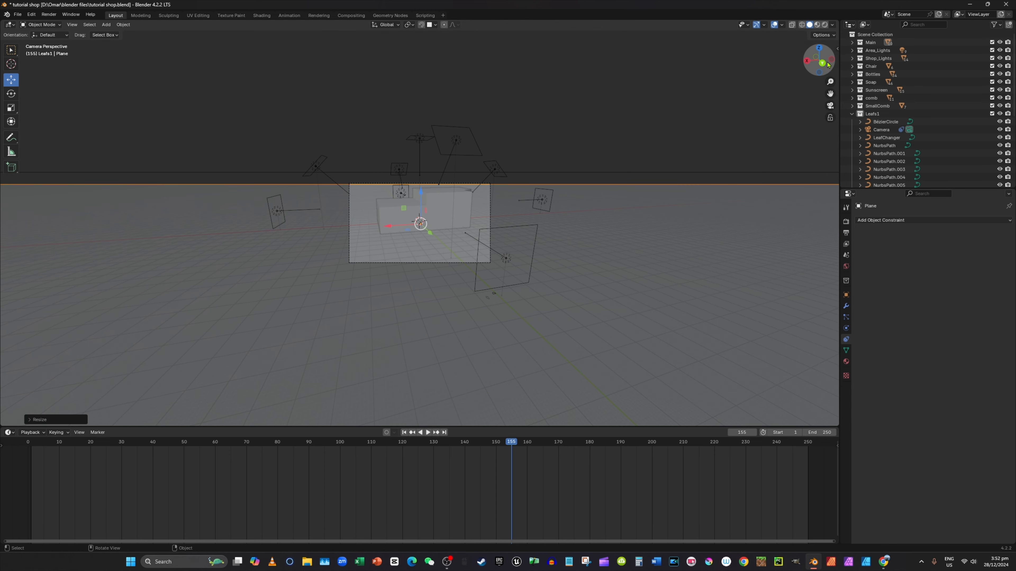
{"action": "left_click", "coordinate": [824, 25]}
{"action": "scroll", "coordinate": [514, 221], "scroll_direction": "up", "scroll_amount": 4}
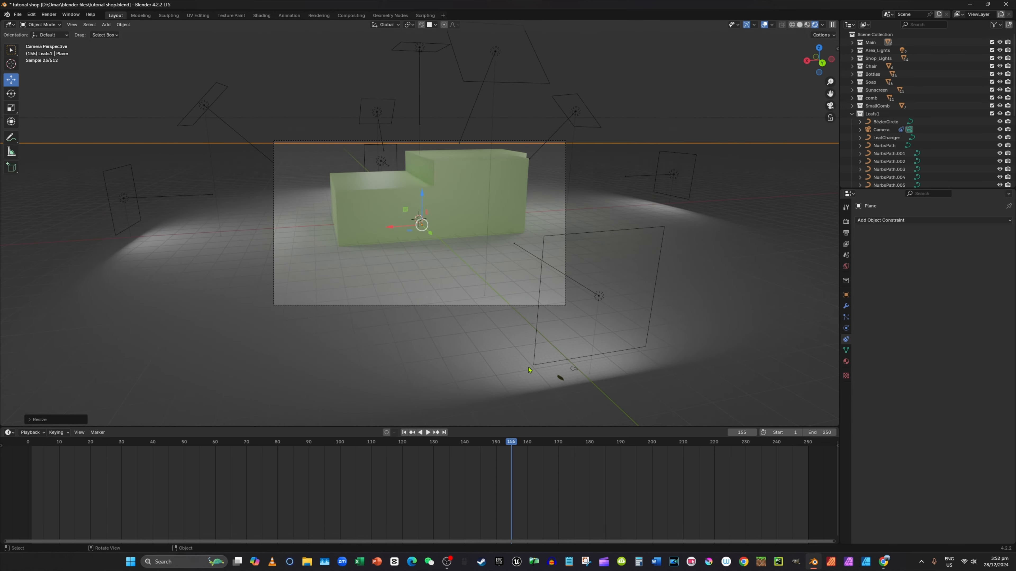
{"action": "left_click", "coordinate": [423, 432]}
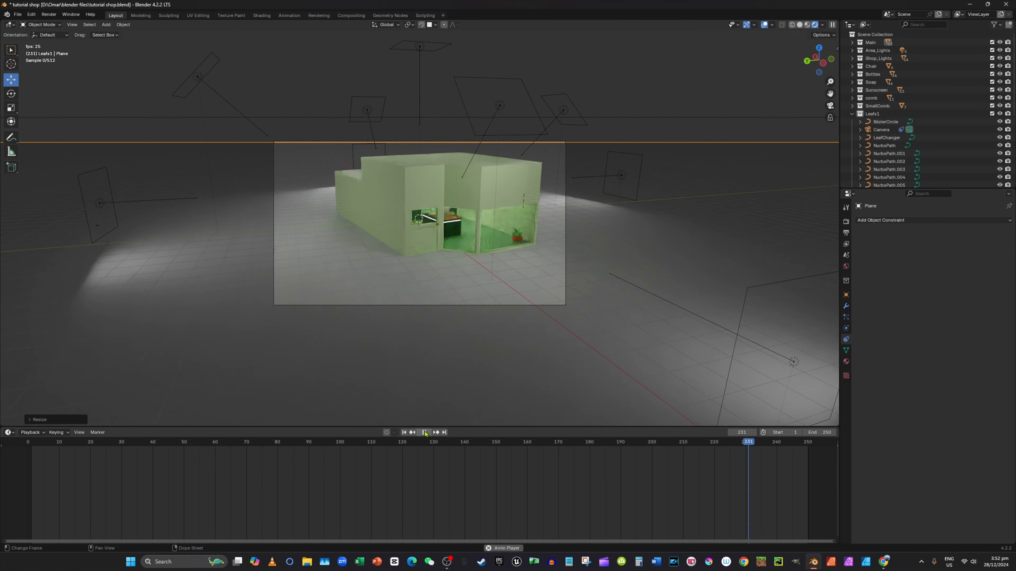
{"action": "left_click", "coordinate": [424, 433]}
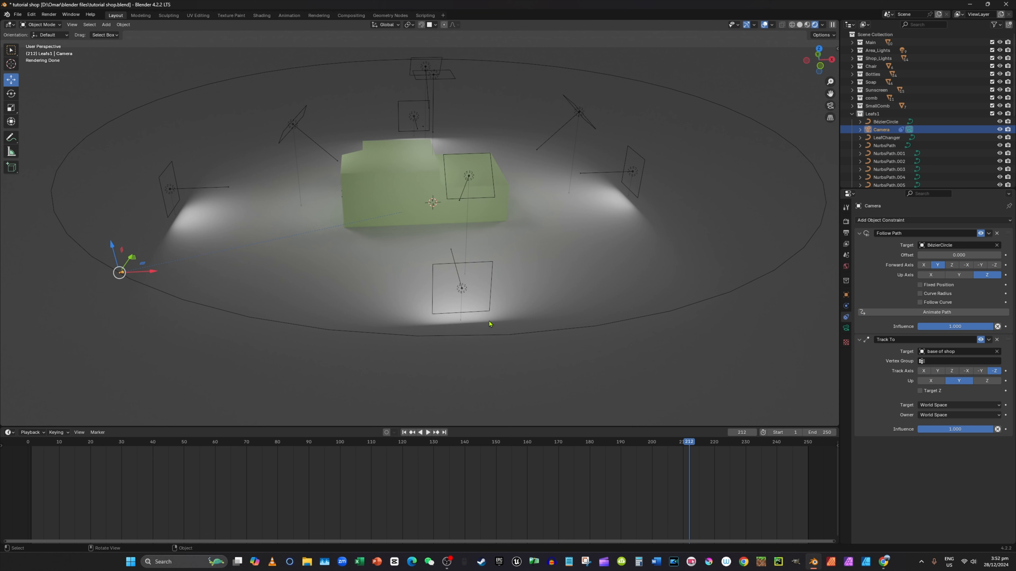
Delete the four low area lights standing on the four sides of the shop, keeping the higher ones.
{"action": "left_click", "coordinate": [461, 289]}
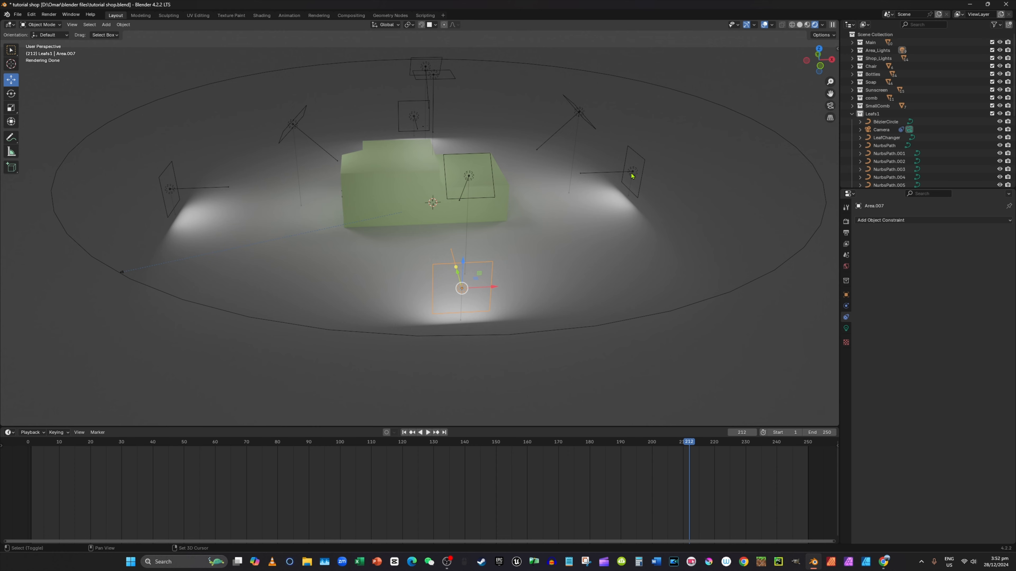
{"action": "left_click", "coordinate": [628, 182], "text": "shift"}
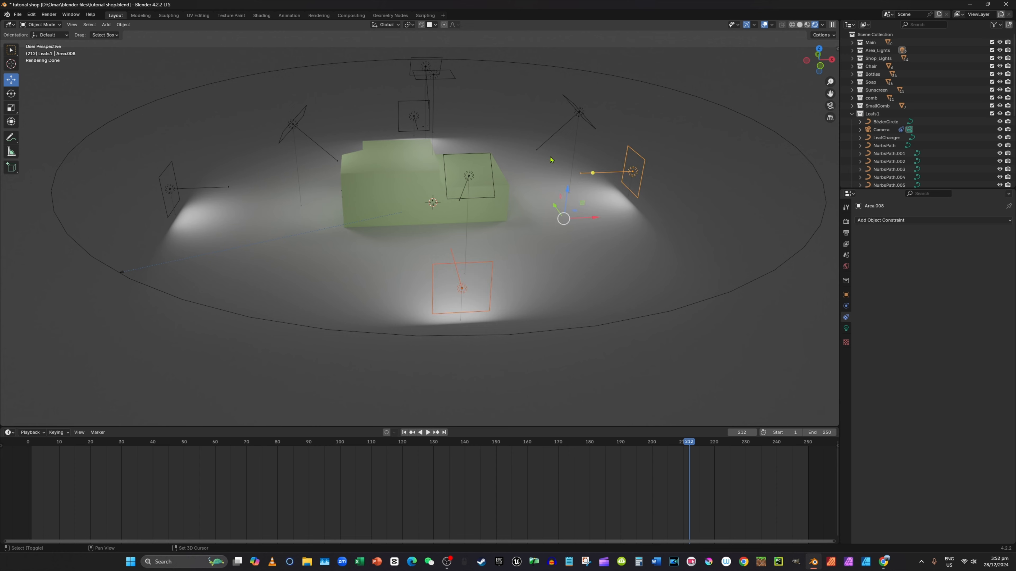
{"action": "left_click", "coordinate": [462, 289]}
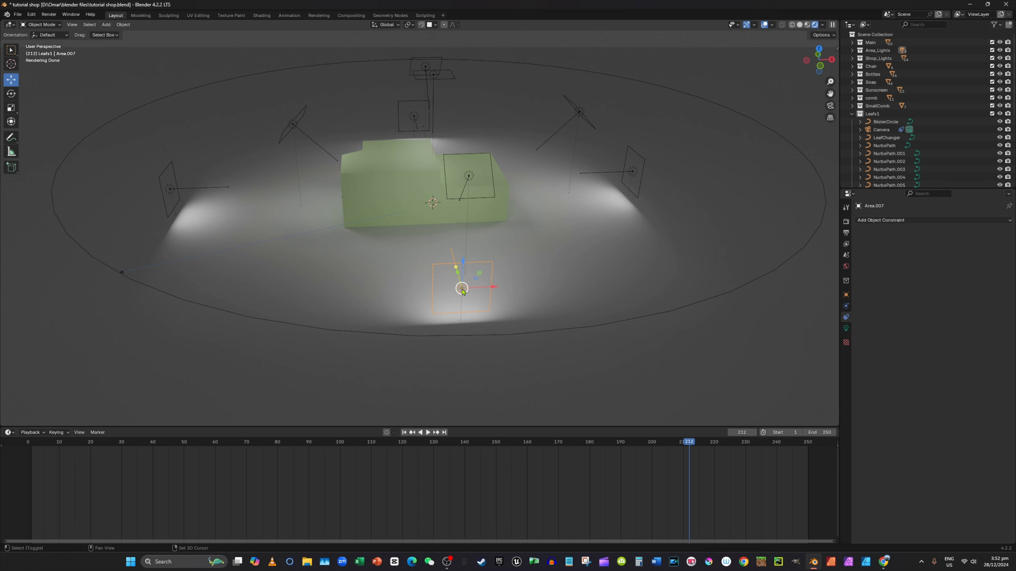
{"action": "left_click", "coordinate": [634, 173], "text": "shift"}
{"action": "left_click", "coordinate": [408, 120], "text": "shift"}
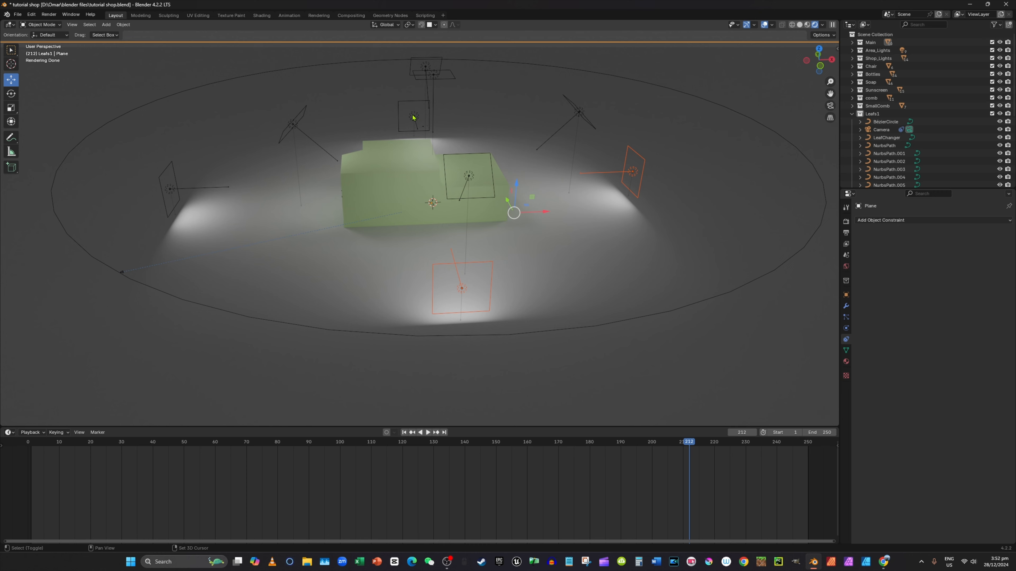
{"action": "left_click", "coordinate": [415, 118], "text": "shift"}
{"action": "left_click", "coordinate": [415, 119], "text": "shift"}
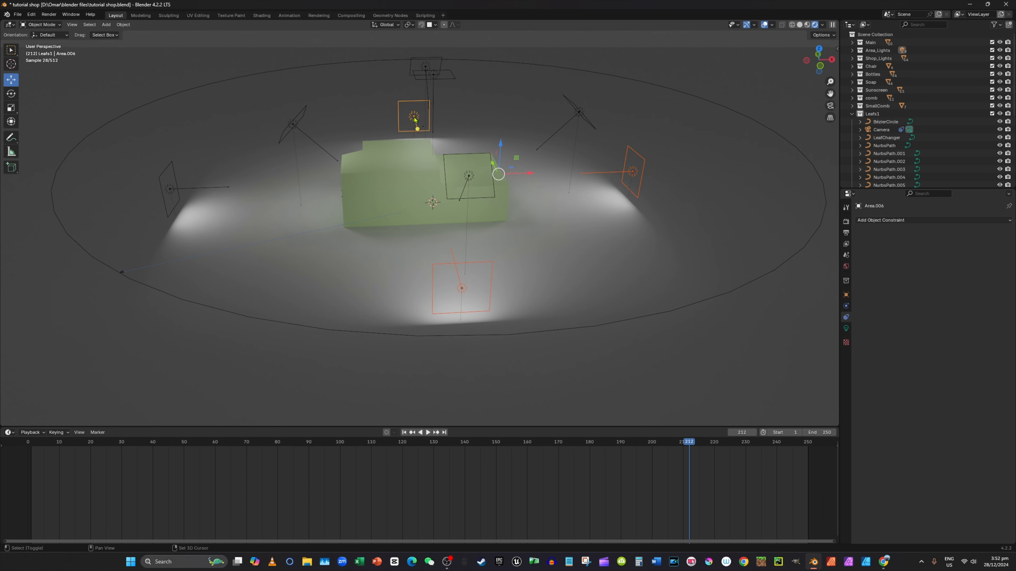
{"action": "left_click", "coordinate": [170, 192], "text": "shift"}
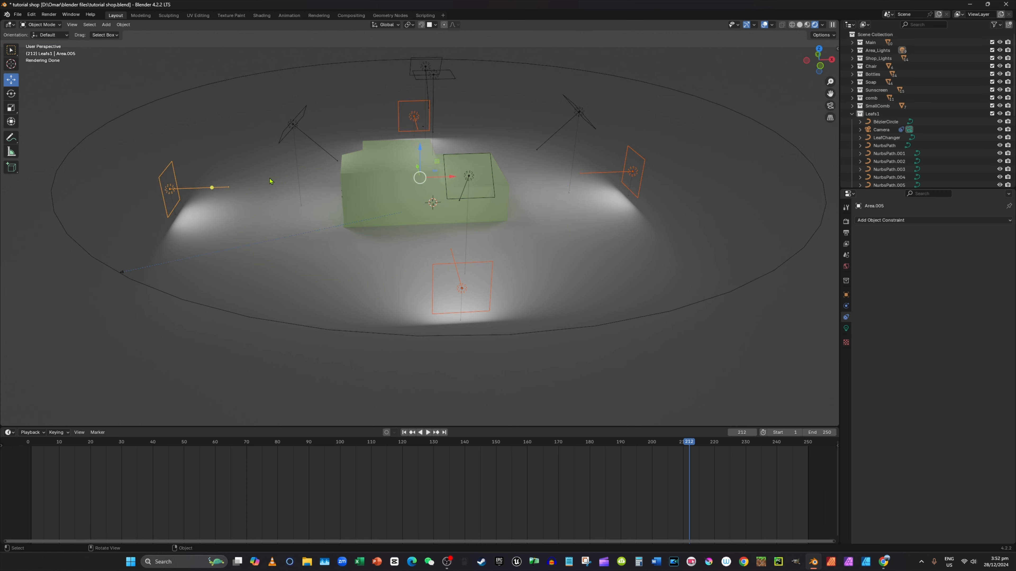
{"action": "key", "text": "x"}
{"action": "left_click", "coordinate": [296, 183]}
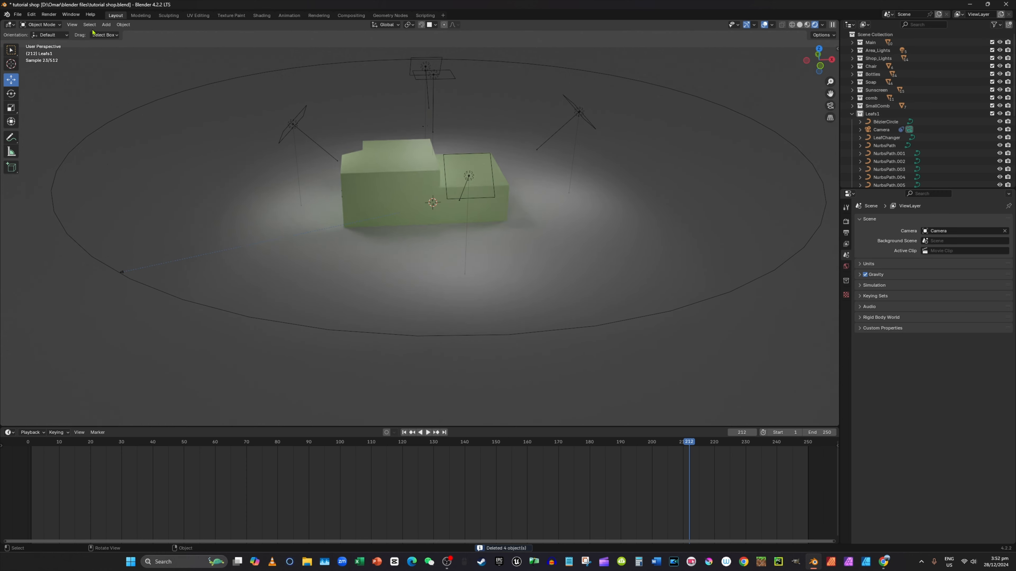
Add a point light and move it out from the shop along the negative Y axis.
{"action": "left_click", "coordinate": [105, 25]}
{"action": "mouse_move", "coordinate": [123, 38]}
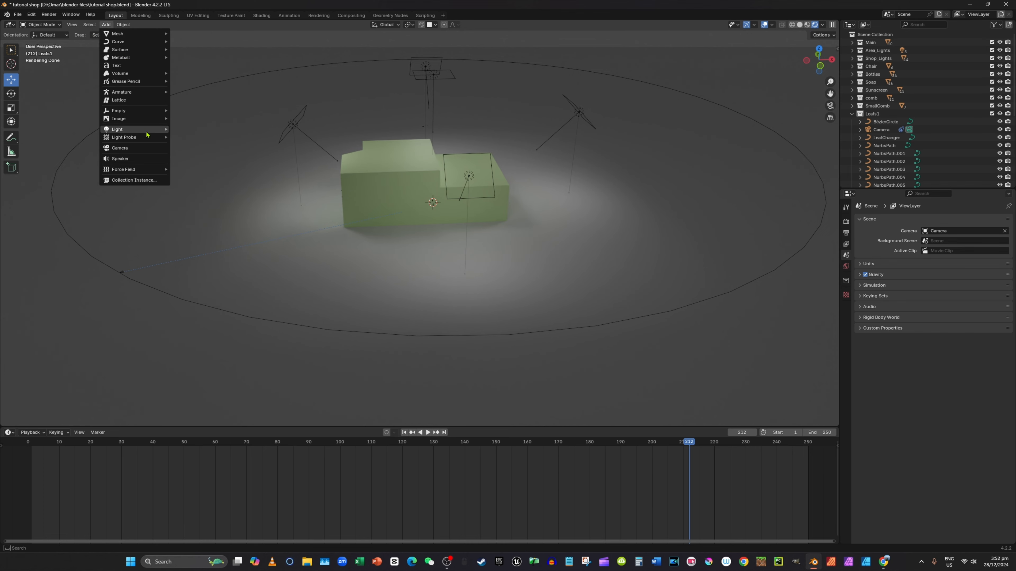
{"action": "mouse_move", "coordinate": [148, 134]}
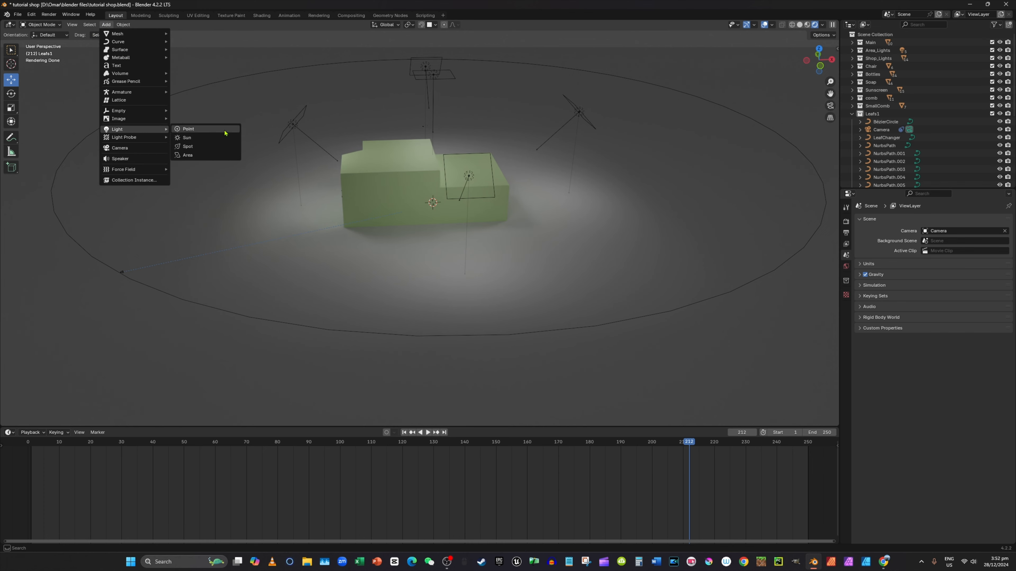
{"action": "left_click", "coordinate": [225, 133]}
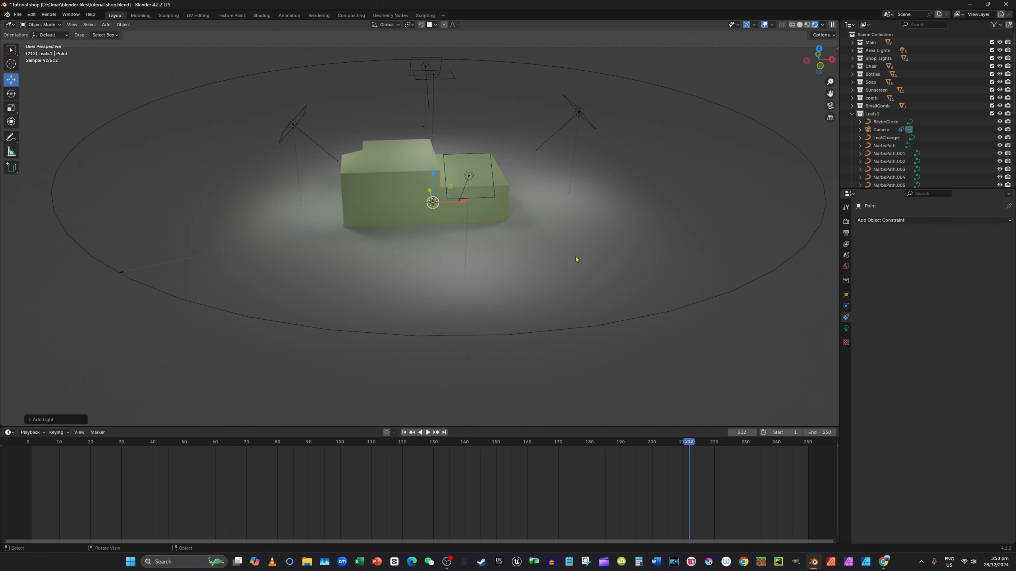
{"action": "left_click_drag", "start_coordinate": [428, 192], "coordinate": [466, 245]}
{"action": "middle_click_drag", "start_coordinate": [466, 245], "coordinate": [575, 245]}
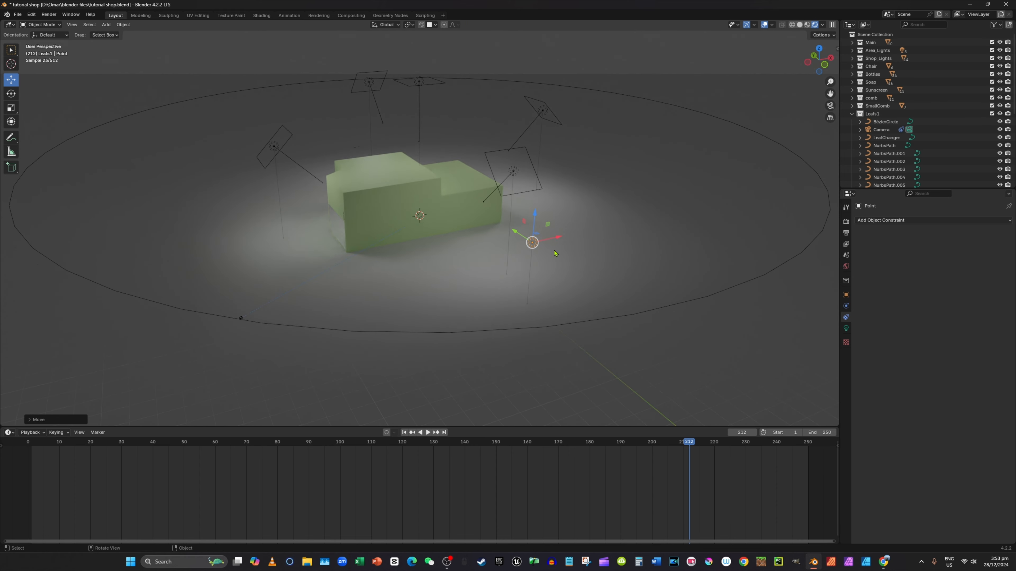
Set the point light's power to 1500 W.
{"action": "left_click", "coordinate": [846, 328]}
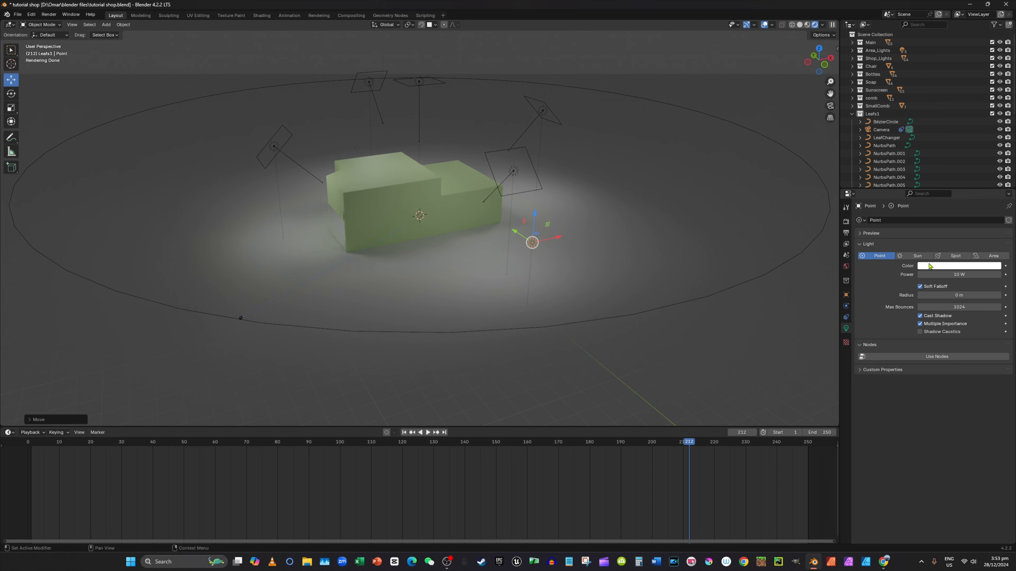
{"action": "left_click", "coordinate": [955, 274]}
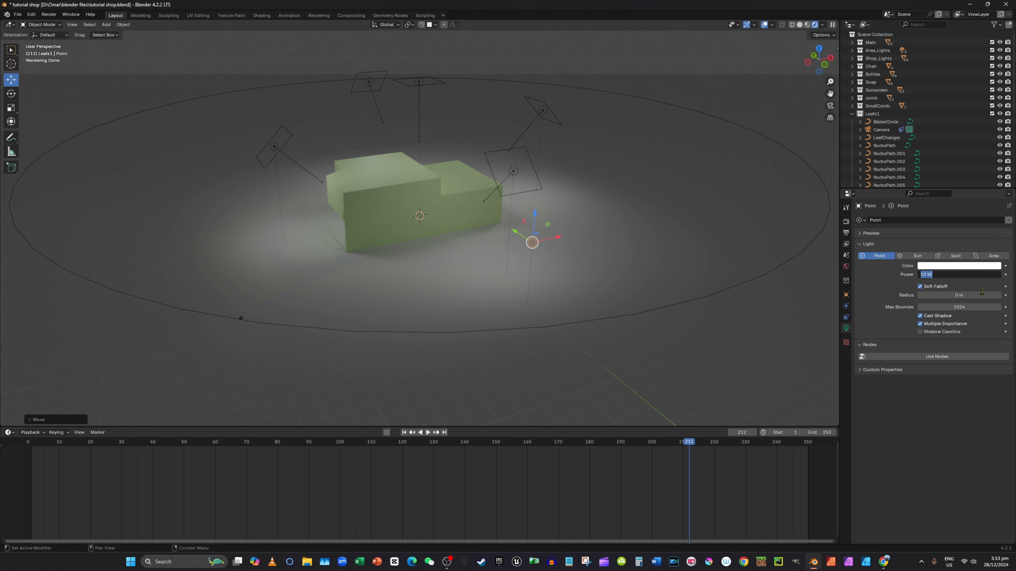
{"action": "type", "text": "1"}
{"action": "key", "text": "Return"}
In top view, duplicate the point light five times, placing four copies diagonally around the shop and one on its positive Y side.
{"action": "middle_click_drag", "start_coordinate": [686, 56], "coordinate": [716, 74]}
{"action": "left_click", "coordinate": [819, 51]}
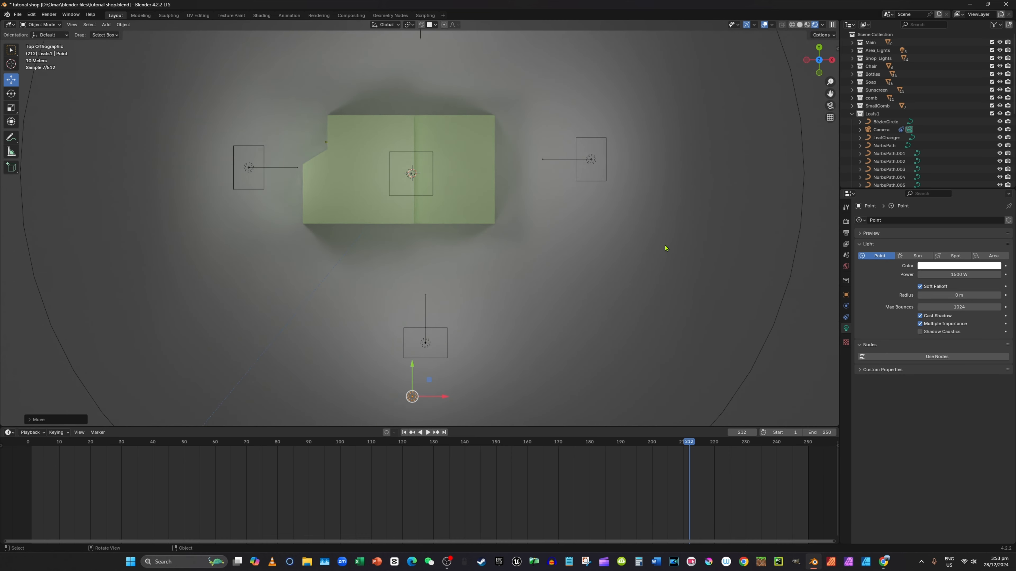
{"action": "key", "text": "shift+d"}
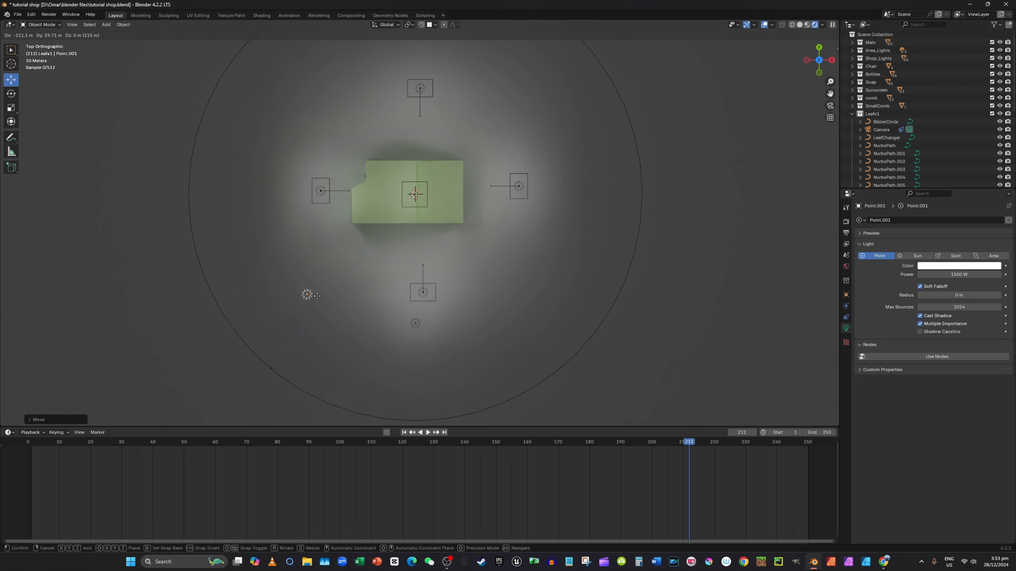
{"action": "left_click", "coordinate": [357, 287]}
{"action": "key", "text": "shift+d"}
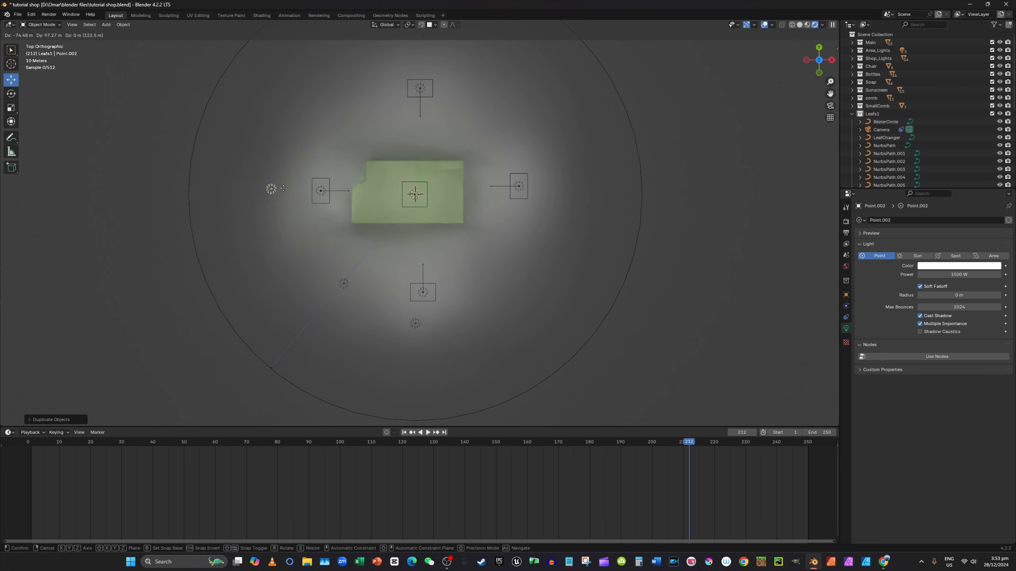
{"action": "left_click", "coordinate": [343, 137]}
{"action": "key", "text": "shift+d"}
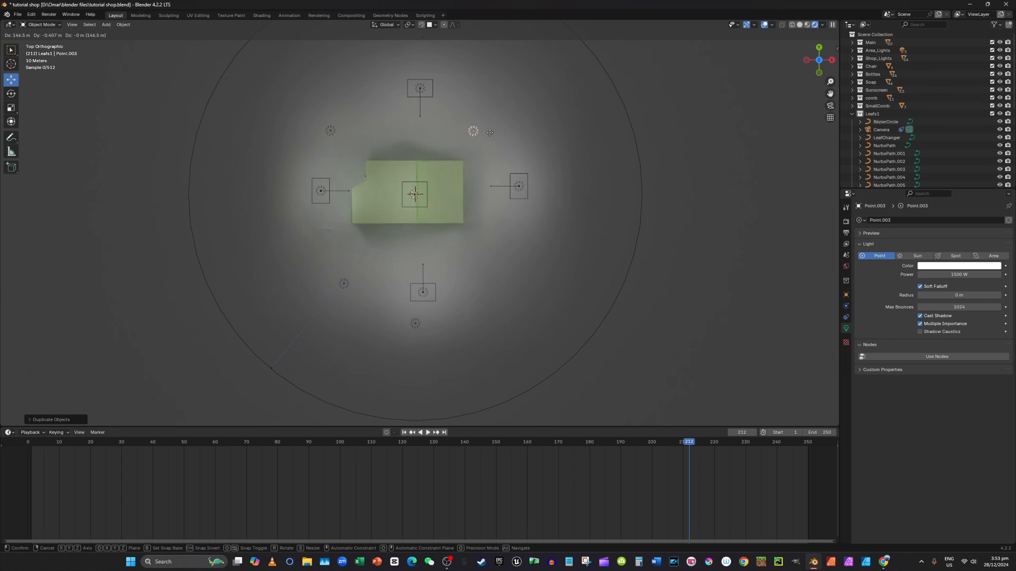
{"action": "left_click", "coordinate": [487, 138]}
{"action": "key", "text": "shift+d"}
{"action": "left_click", "coordinate": [519, 270]}
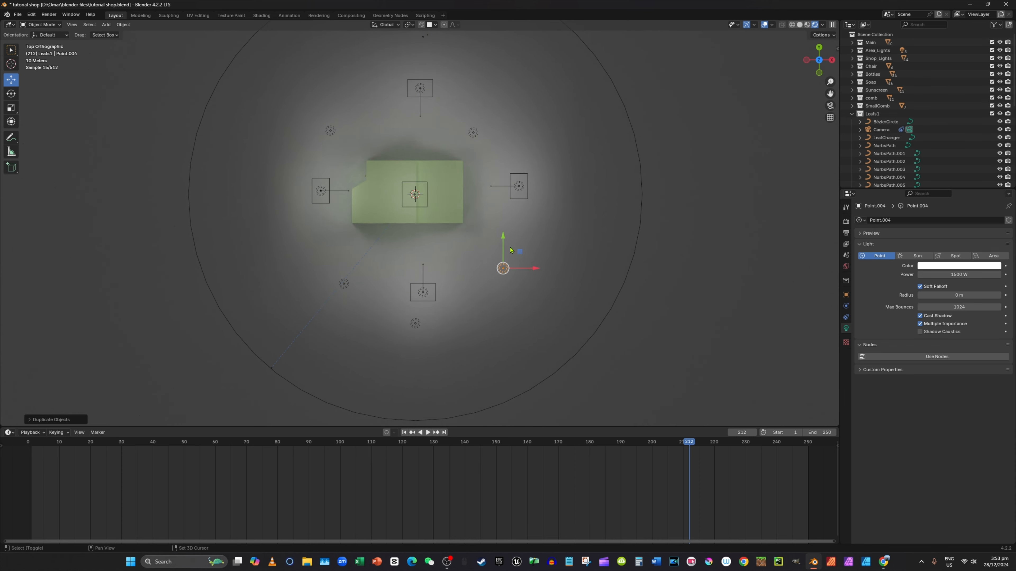
{"action": "key", "text": "shift+d"}
{"action": "left_click", "coordinate": [416, 72]}
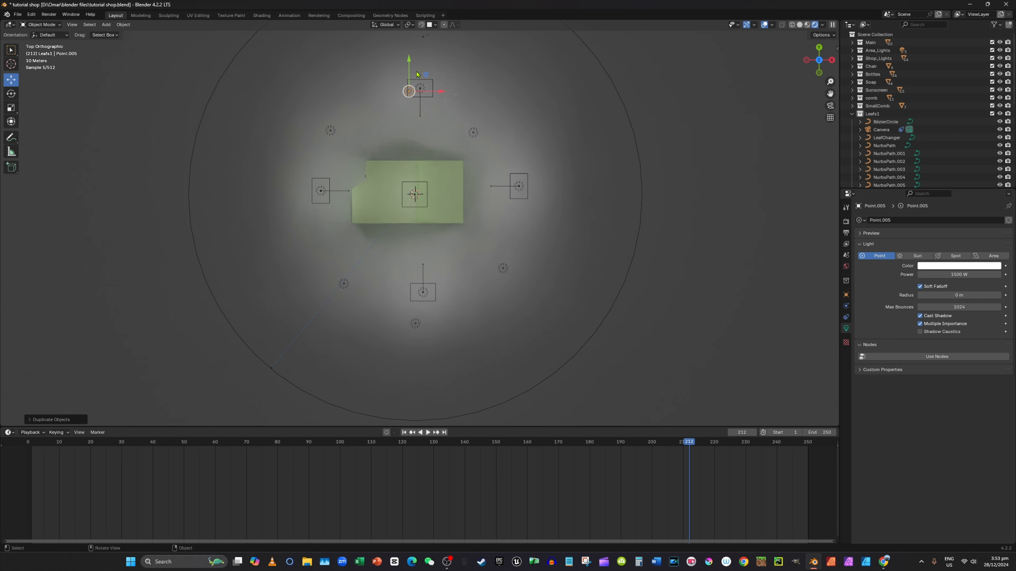
Move the two diagonal point lights on the shop's negative Y side outward and shift the middle one slightly toward positive X.
{"action": "left_click", "coordinate": [350, 288]}
{"action": "left_click_drag", "start_coordinate": [353, 284], "coordinate": [335, 271]}
{"action": "left_click", "coordinate": [417, 328]}
{"action": "key", "text": "g"}
{"action": "left_click", "coordinate": [423, 330]}
{"action": "left_click", "coordinate": [506, 271]}
{"action": "key", "text": "g"}
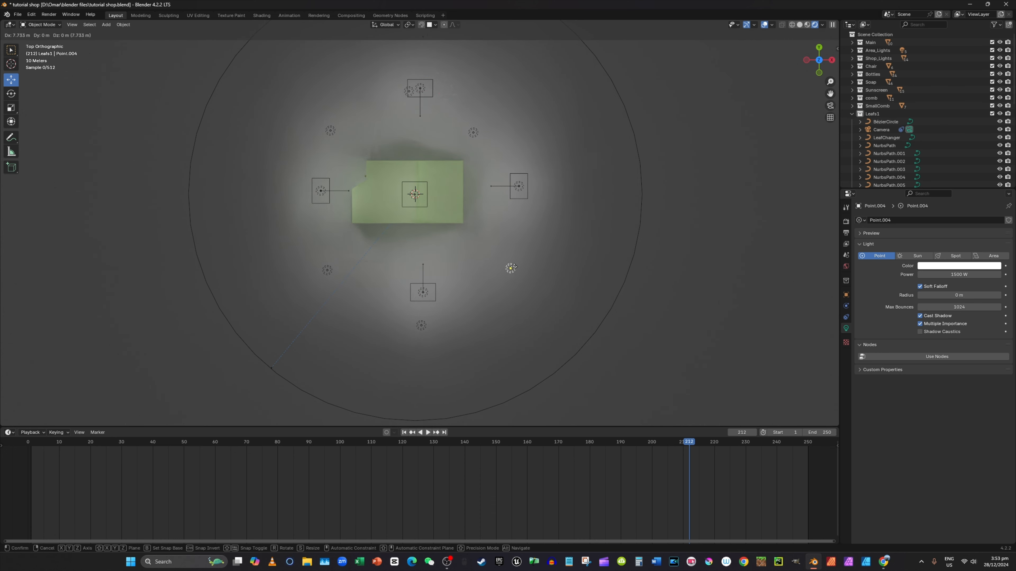
{"action": "left_click", "coordinate": [518, 271]}
Move the two diagonal point lights on the positive Y side farther out and reposition the middle one between them.
{"action": "left_click", "coordinate": [474, 133]}
{"action": "key", "text": "g"}
{"action": "left_click", "coordinate": [494, 126]}
{"action": "left_click", "coordinate": [330, 131]}
{"action": "key", "text": "g"}
{"action": "left_click", "coordinate": [310, 122]}
{"action": "left_click", "coordinate": [408, 92]}
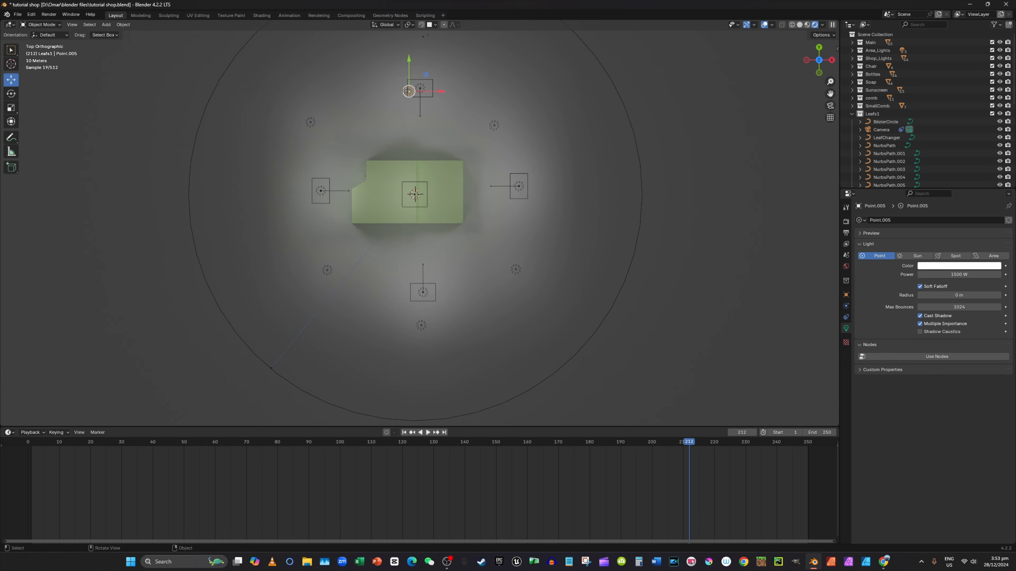
{"action": "key", "text": "g"}
Preview the orbit animation through the camera view and stop playback at frame 81.
{"action": "key", "text": "KP_0"}
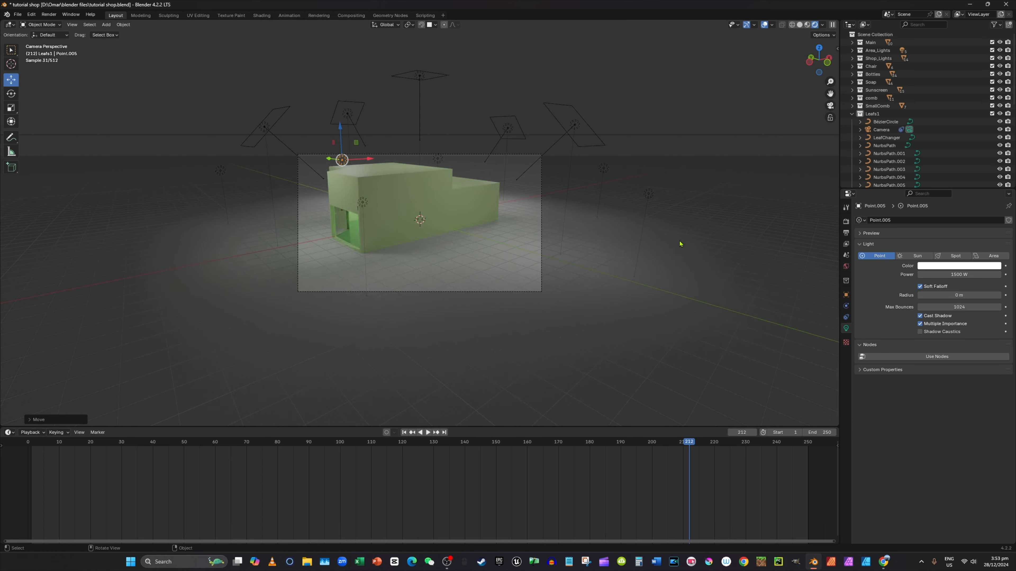
{"action": "left_click", "coordinate": [561, 205]}
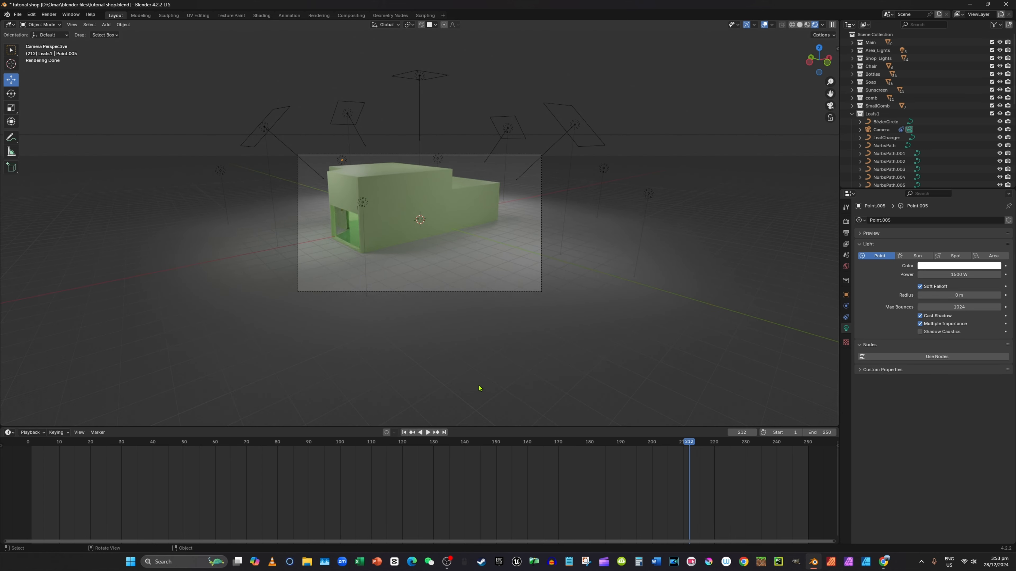
{"action": "left_click", "coordinate": [429, 433]}
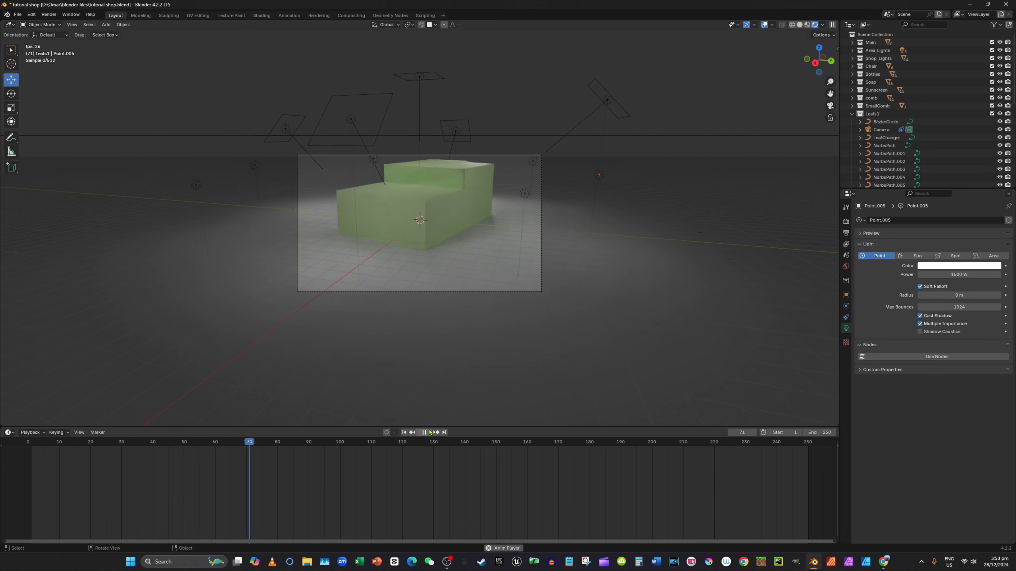
{"action": "left_click", "coordinate": [426, 433]}
Try a power of 1500 W on the area light on the shop's positive X side, and undo that change.
{"action": "middle_click_drag", "start_coordinate": [422, 215], "coordinate": [506, 145]}
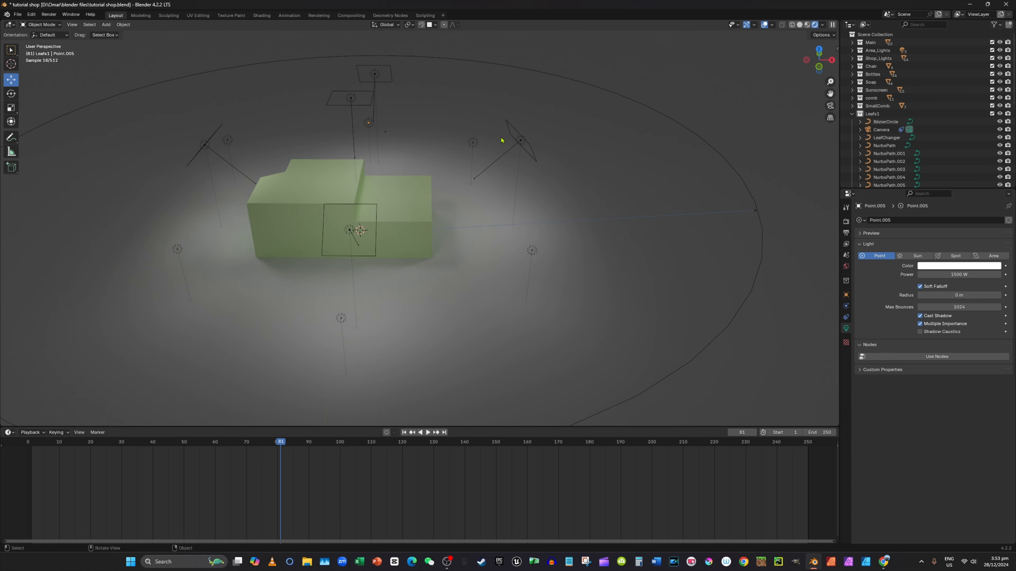
{"action": "left_click", "coordinate": [514, 149]}
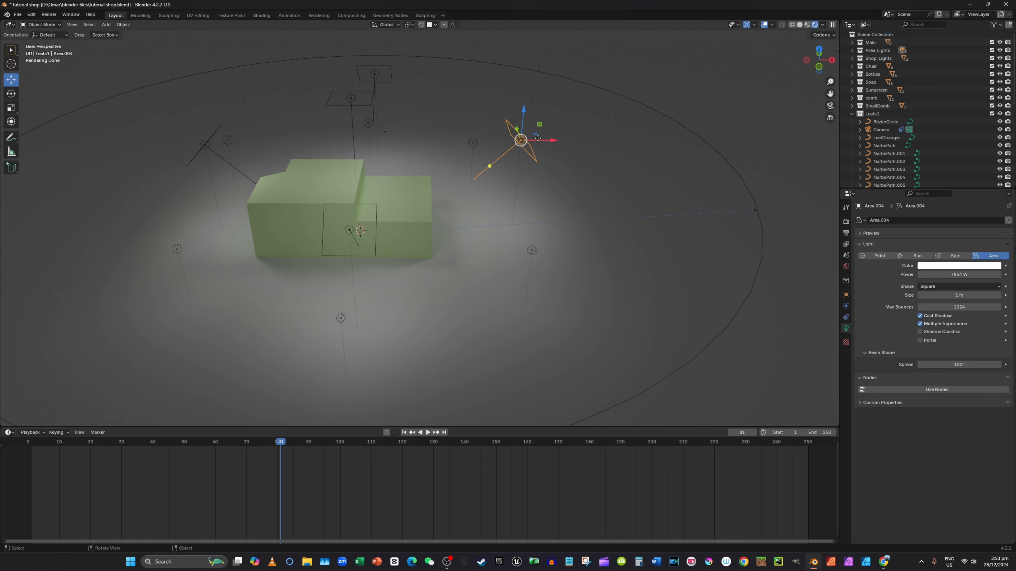
{"action": "left_click", "coordinate": [974, 274]}
{"action": "type", "text": "1"}
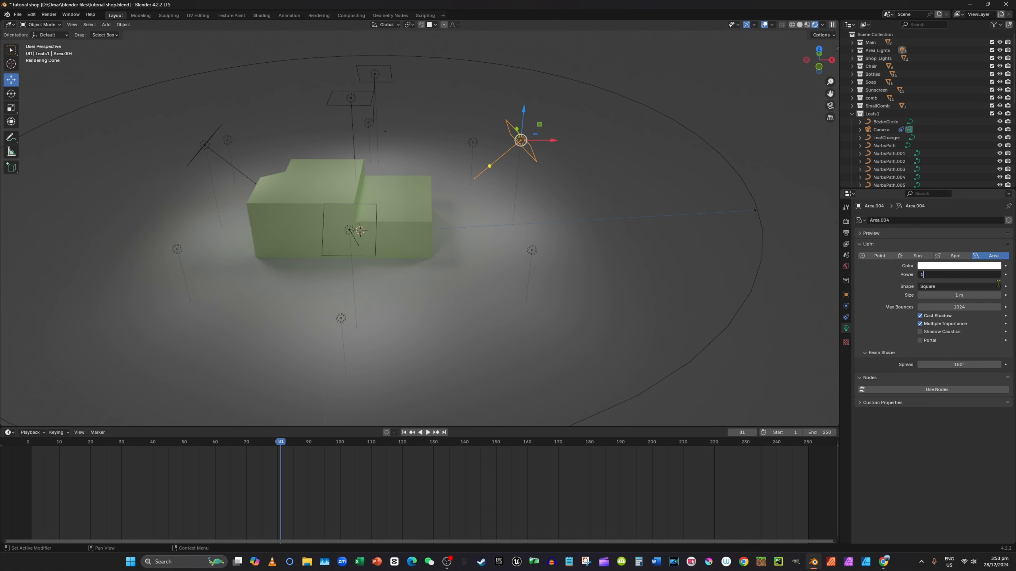
{"action": "type", "text": "500"}
{"action": "key", "text": "Return"}
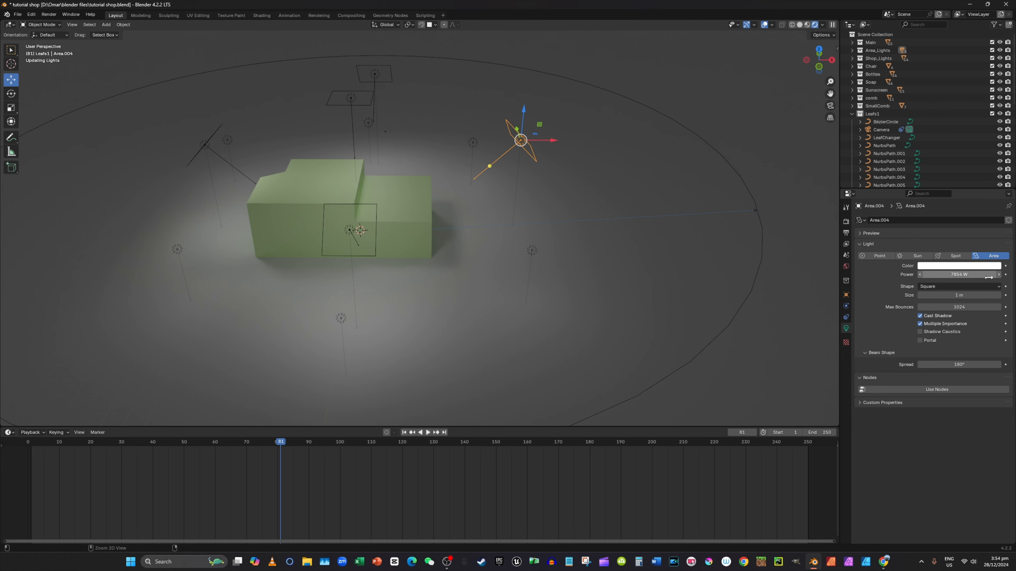
{"action": "key", "text": "ctrl+z"}
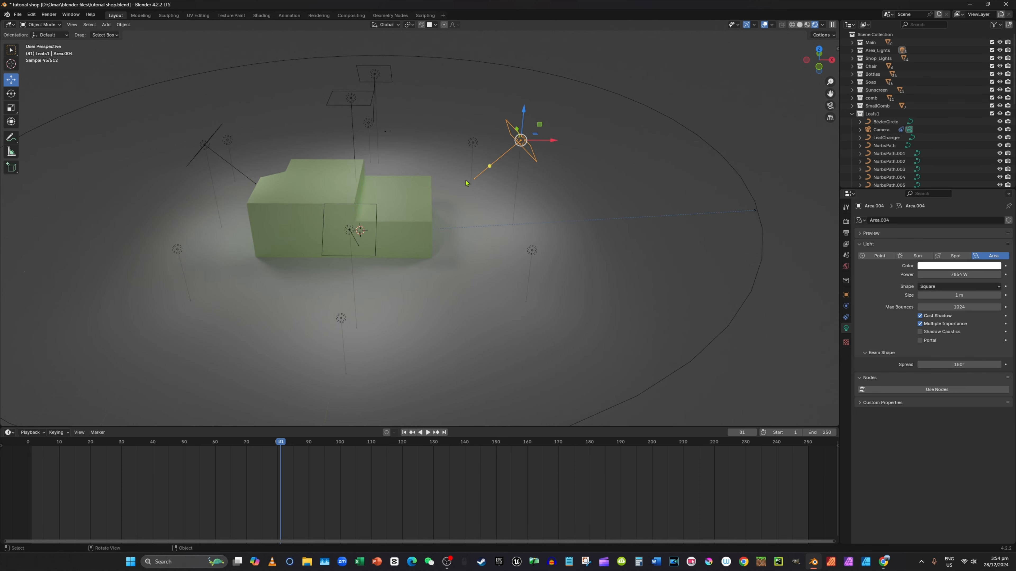
Duplicate the area light on the shop's positive X side and place the copy directly below it along Z.
{"action": "middle_click_drag", "start_coordinate": [465, 183], "coordinate": [492, 183]}
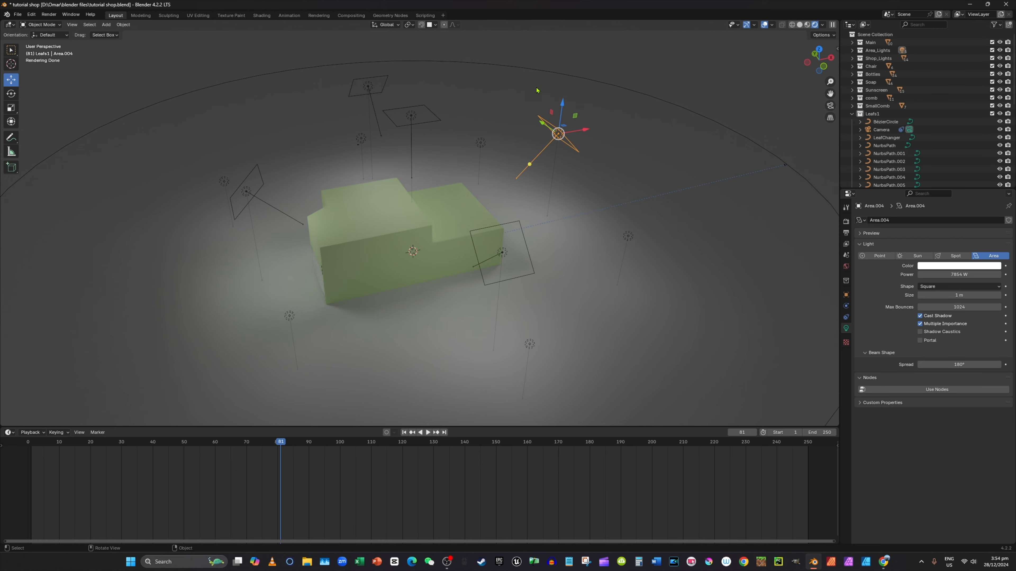
{"action": "mouse_move", "coordinate": [538, 90]}
{"action": "middle_mouse_down"}
{"action": "mouse_move", "coordinate": [520, 77]}
{"action": "mouse_move", "coordinate": [531, 90]}
{"action": "middle_mouse_up"}
{"action": "middle_click_drag", "start_coordinate": [541, 152], "coordinate": [560, 140]}
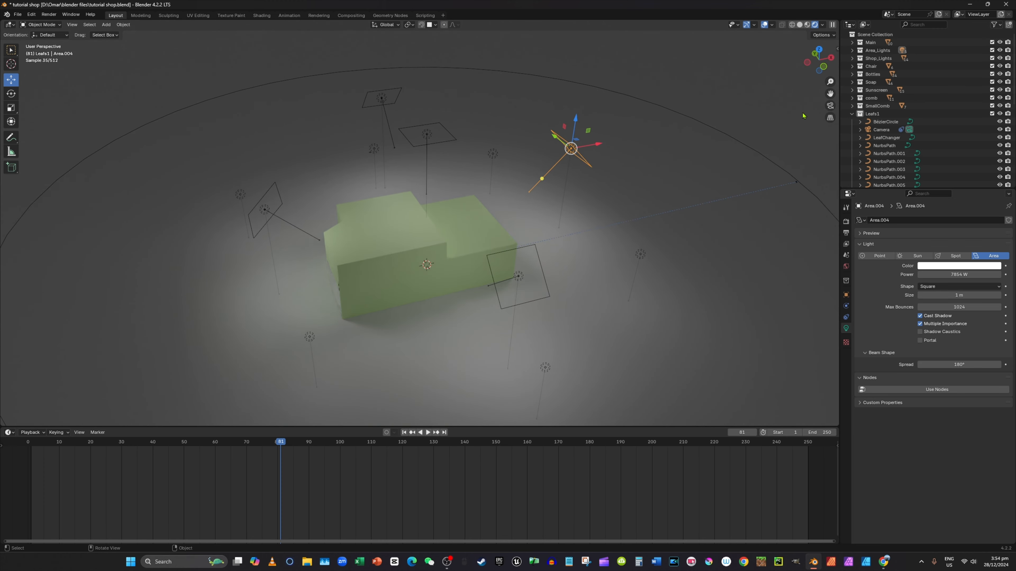
{"action": "middle_click_drag", "start_coordinate": [803, 116], "coordinate": [642, 147]}
{"action": "key", "text": "shift+d"}
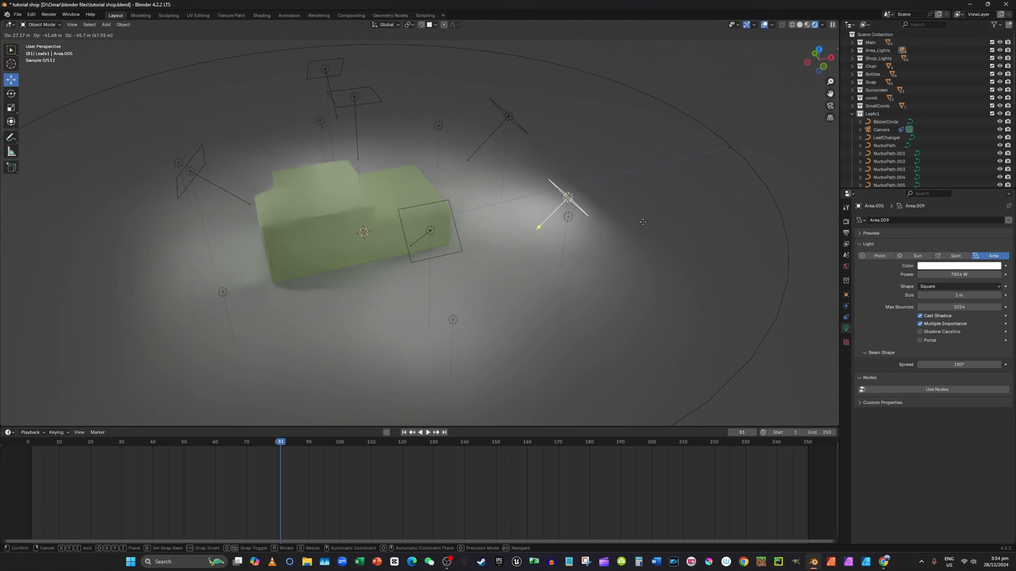
{"action": "key", "text": "z"}
{"action": "left_click", "coordinate": [611, 204]}
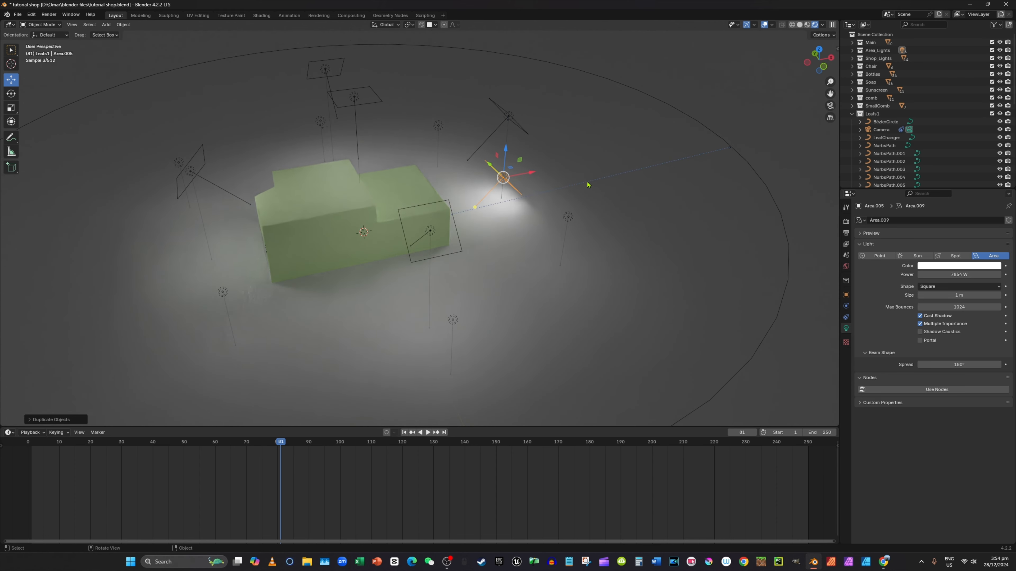
Tilt the copied area light slightly about the Y axis and move it about -106 m along global Y.
{"action": "key", "text": "r"}
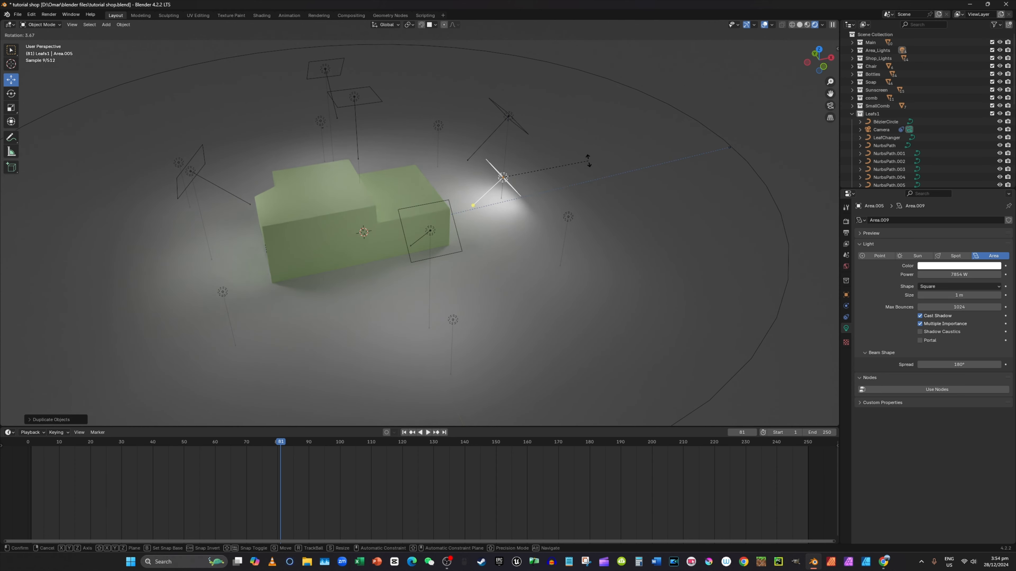
{"action": "key", "text": "y"}
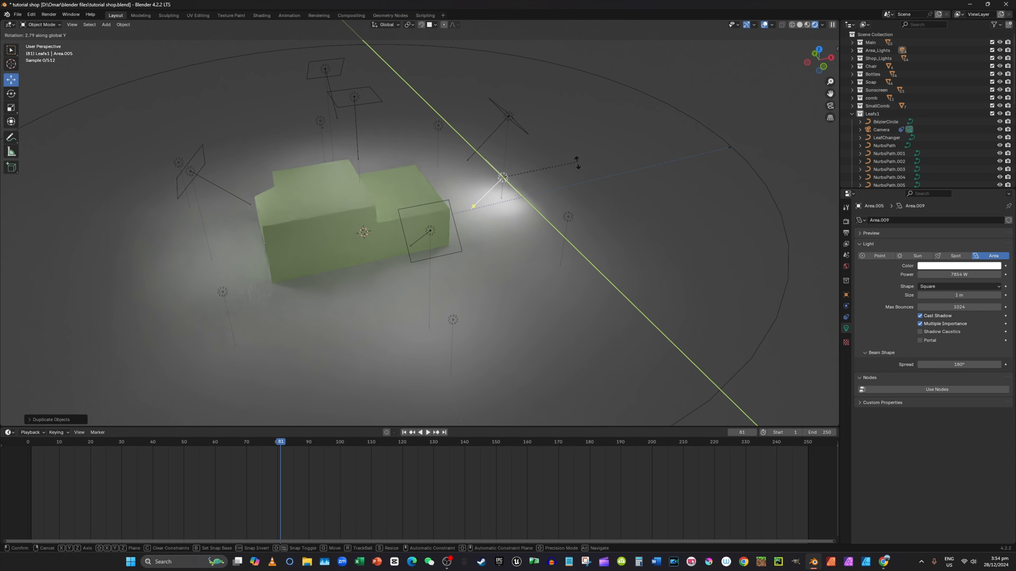
{"action": "left_click", "coordinate": [543, 195]}
{"action": "middle_click_drag", "start_coordinate": [544, 195], "coordinate": [507, 199]}
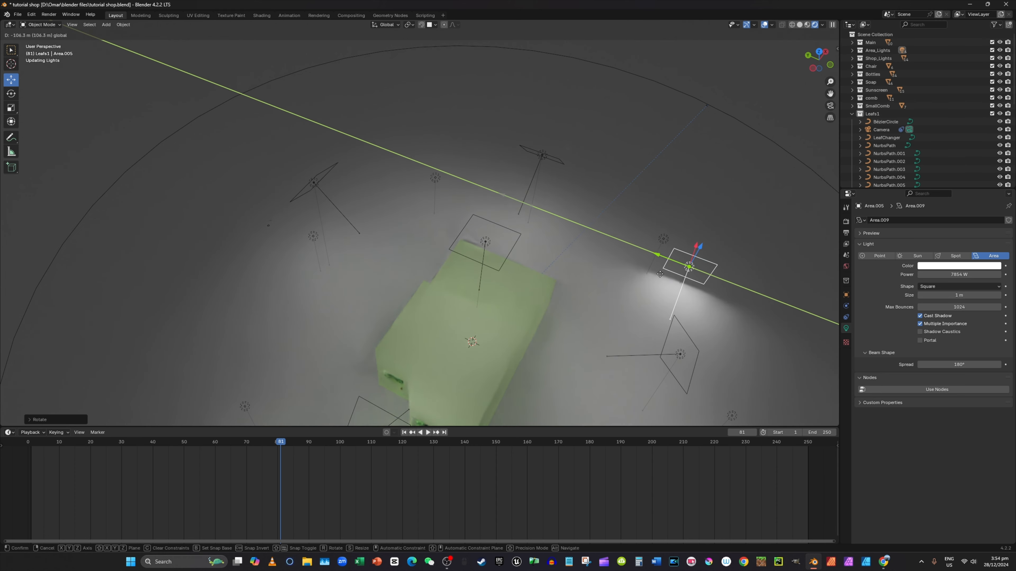
{"action": "left_click", "coordinate": [672, 276]}
Rotate the copied area light about -41° around global Z to face the shop, and raise it along Z.
{"action": "key", "text": "r"}
{"action": "key", "text": "z"}
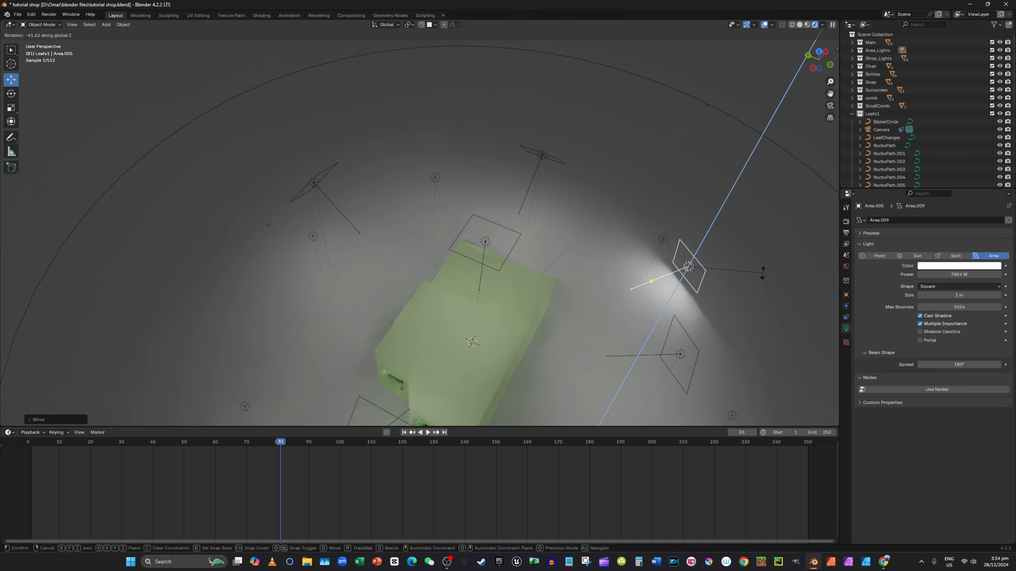
{"action": "left_click", "coordinate": [763, 274]}
{"action": "key", "text": "g"}
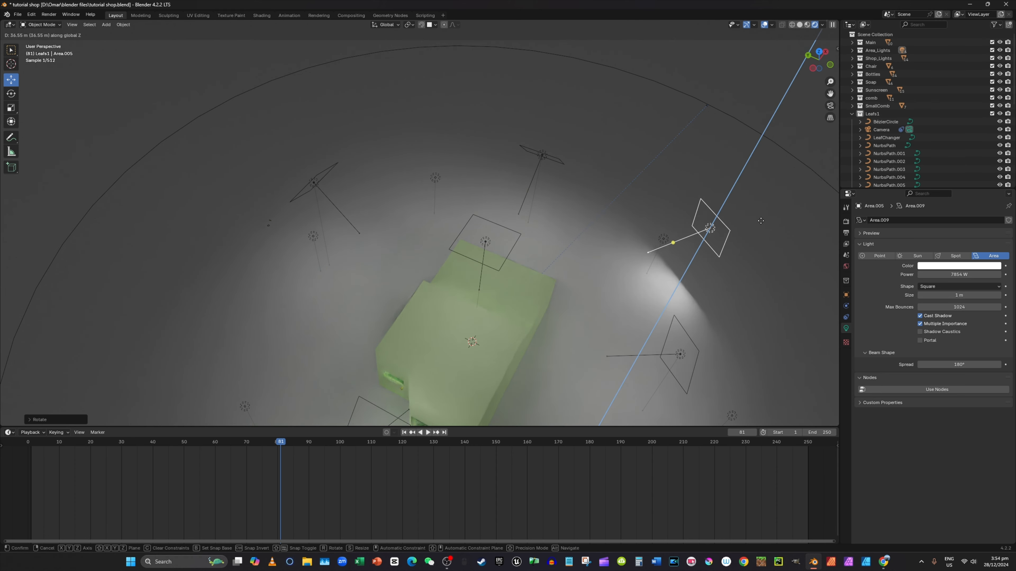
{"action": "left_click", "coordinate": [762, 204]}
Adjust the copied area light's tilt by rotating it around the Y axis.
{"action": "key", "text": "r"}
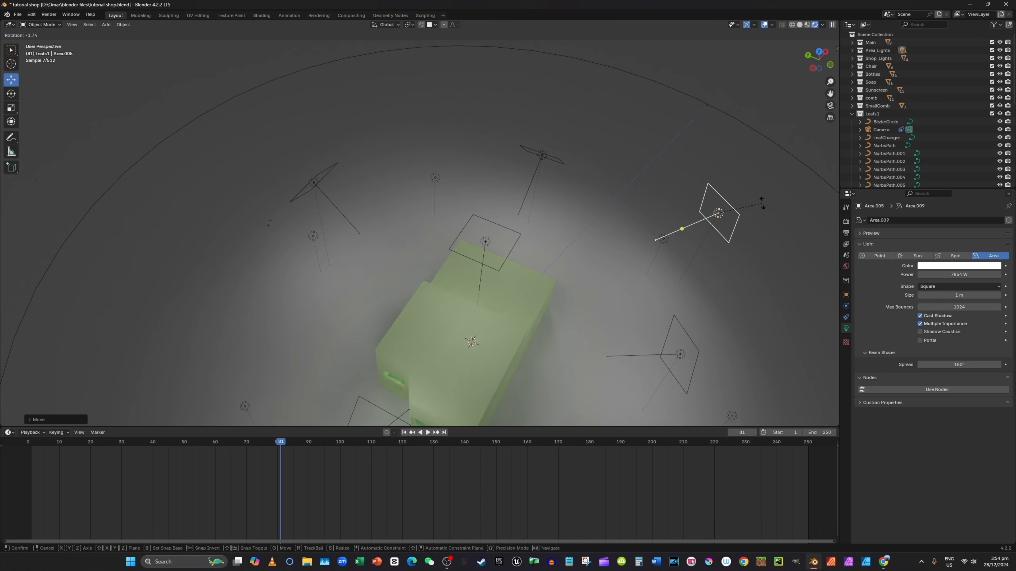
{"action": "key", "text": "y"}
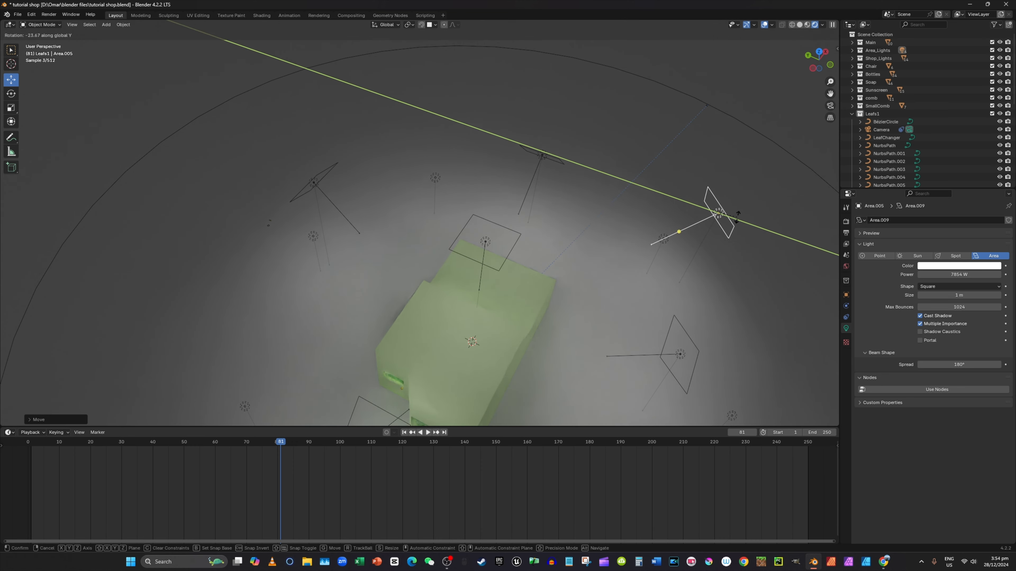
{"action": "left_click", "coordinate": [726, 226]}
{"action": "middle_click_drag", "start_coordinate": [726, 226], "coordinate": [844, 240]}
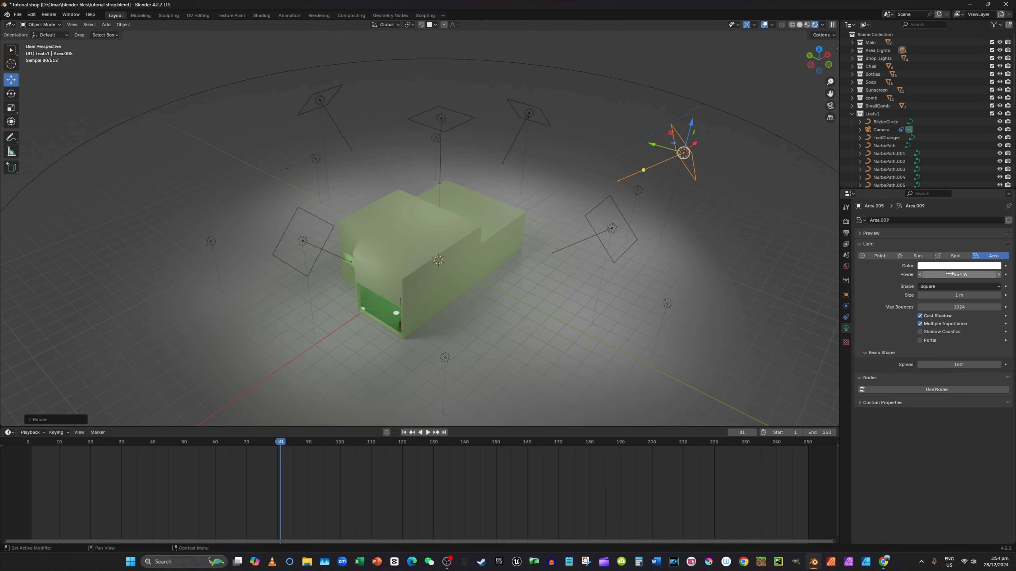
Set the corner area light's power to 10000 W and its colour to bright green.
{"action": "left_click_drag", "start_coordinate": [955, 275], "coordinate": [970, 275]}
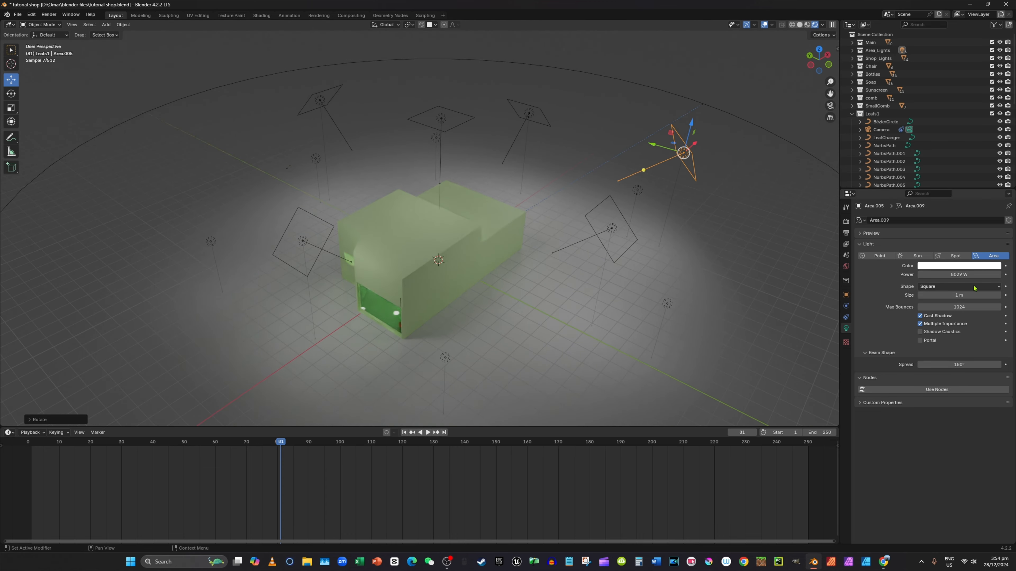
{"action": "left_click", "coordinate": [992, 273]}
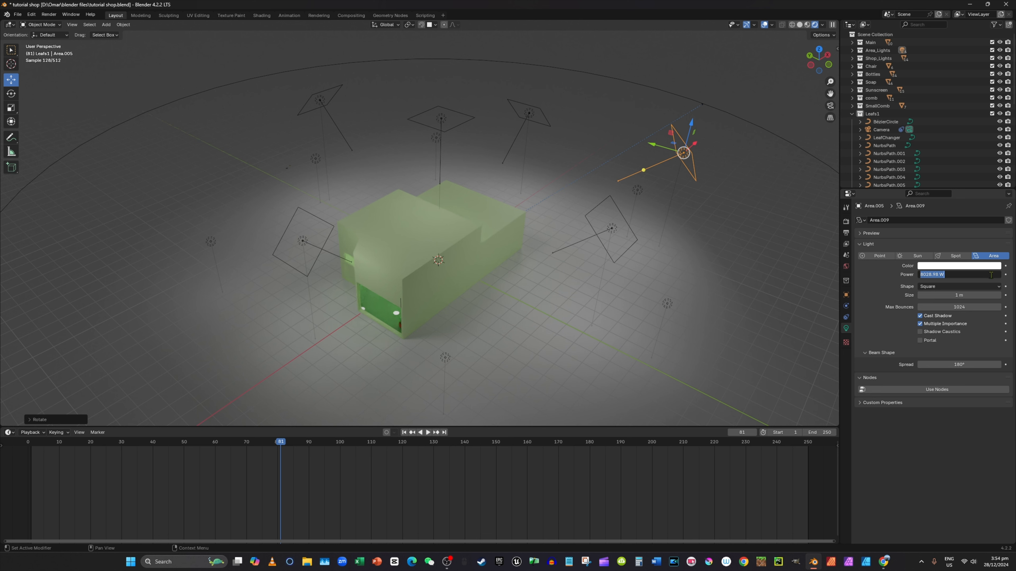
{"action": "type", "text": "10000"}
{"action": "key", "text": "Return"}
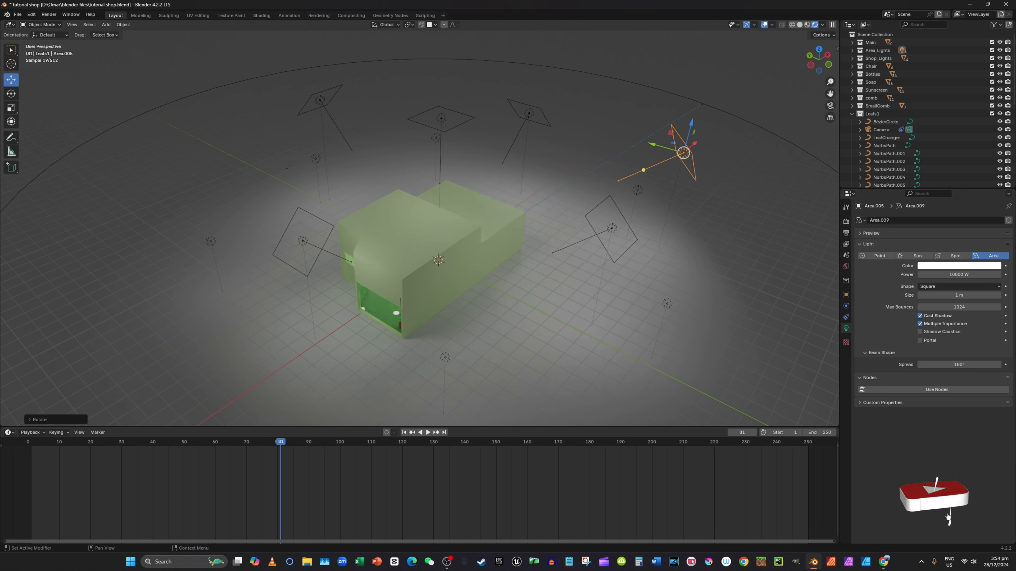
{"action": "left_click", "coordinate": [973, 267]}
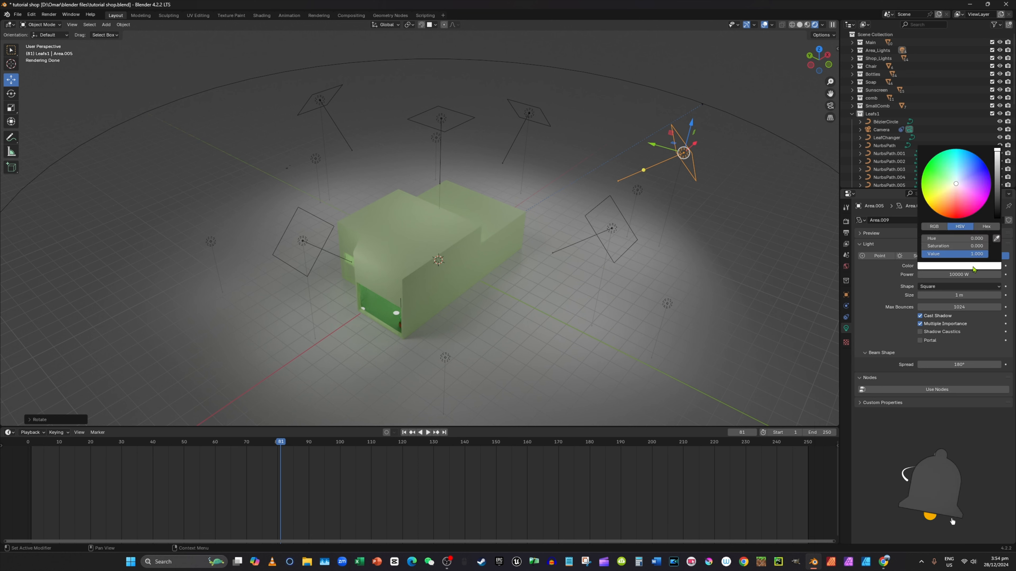
{"action": "left_click_drag", "start_coordinate": [954, 178], "coordinate": [937, 168]}
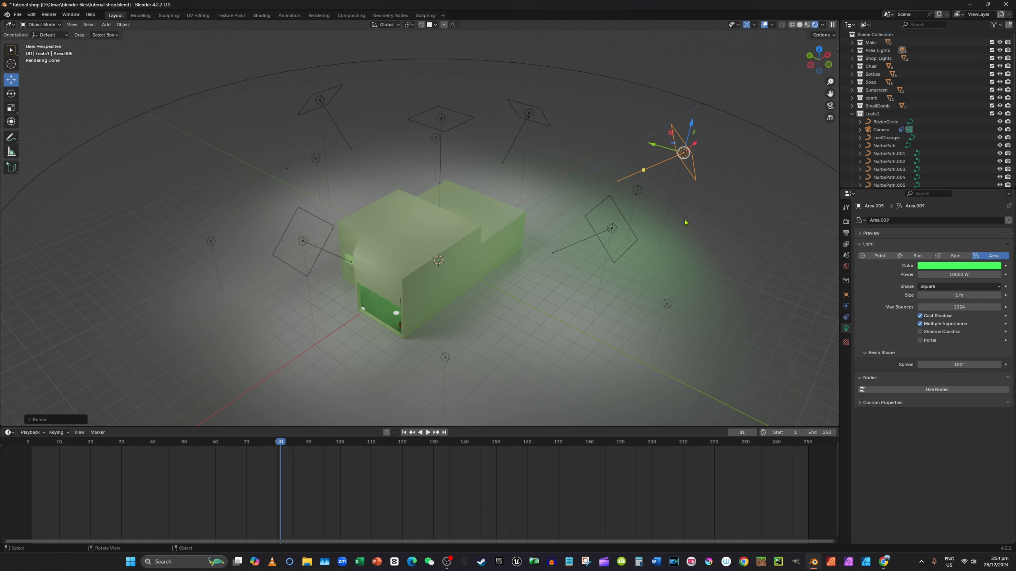
Duplicate the green area light to the shop's positive Y side and rotate the copy 180° about Z.
{"action": "key", "text": "shift+d"}
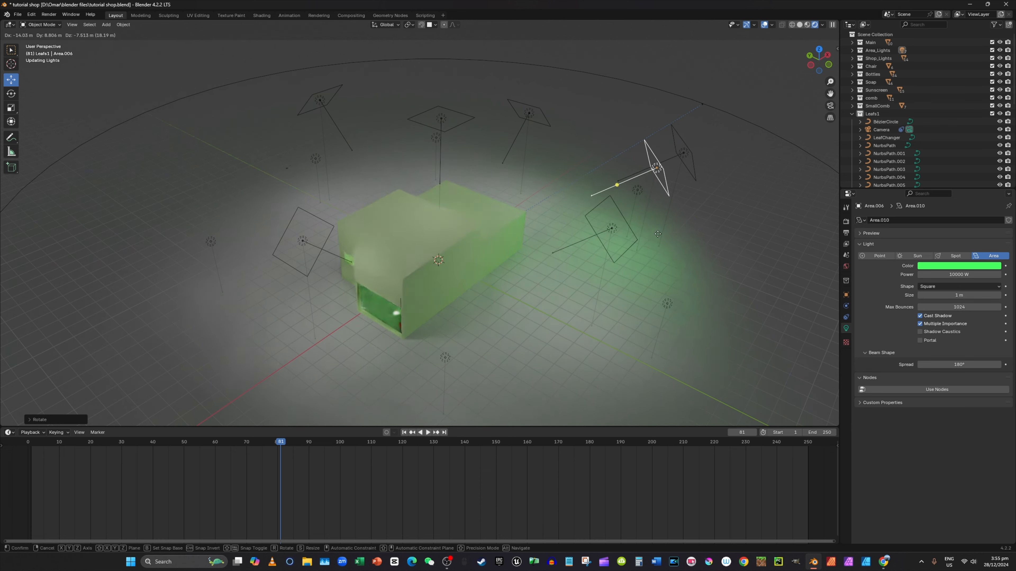
{"action": "left_click", "coordinate": [379, 132]}
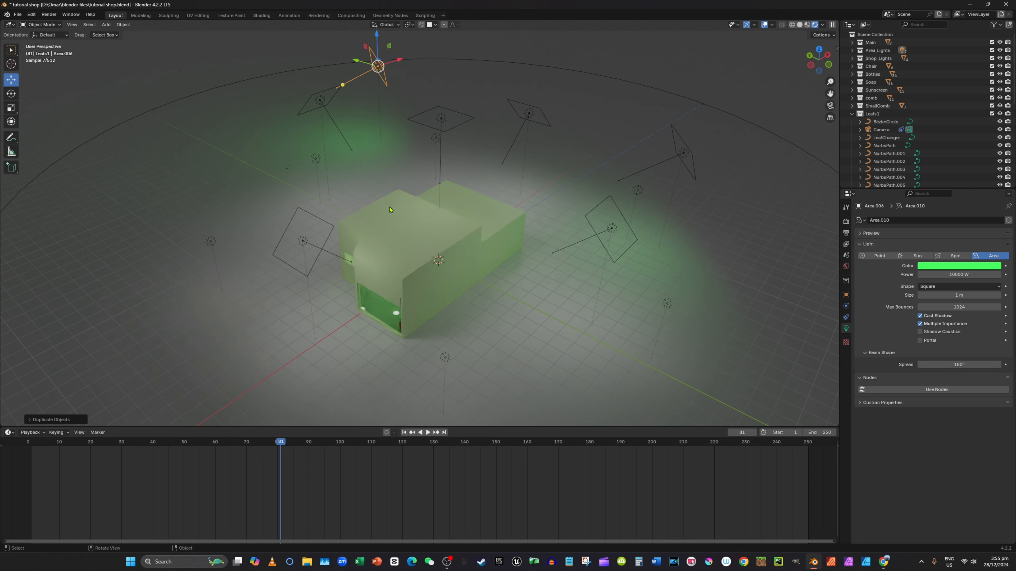
{"action": "type", "text": "rz1"}
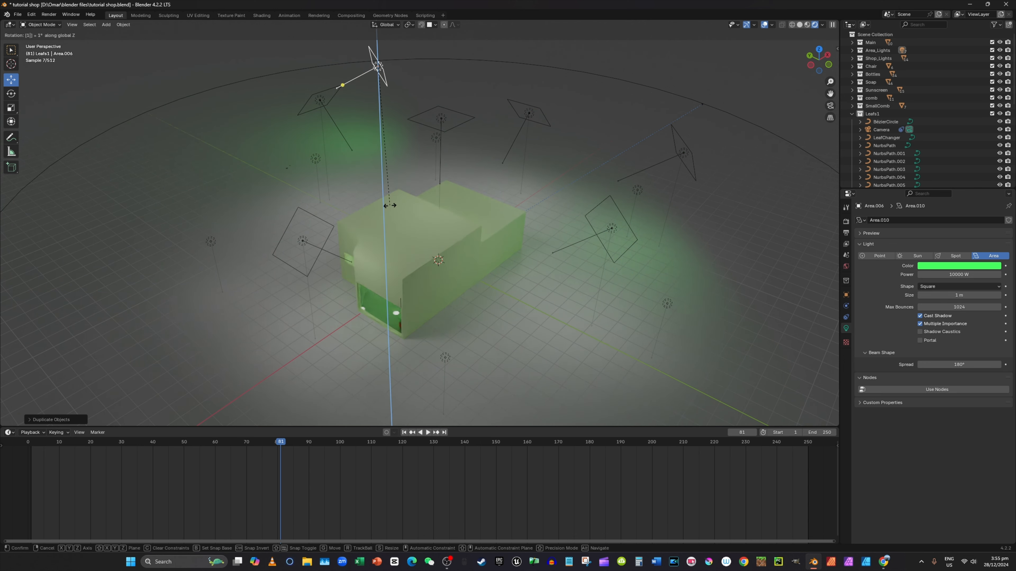
{"action": "type", "text": "80"}
{"action": "left_click", "coordinate": [391, 205]}
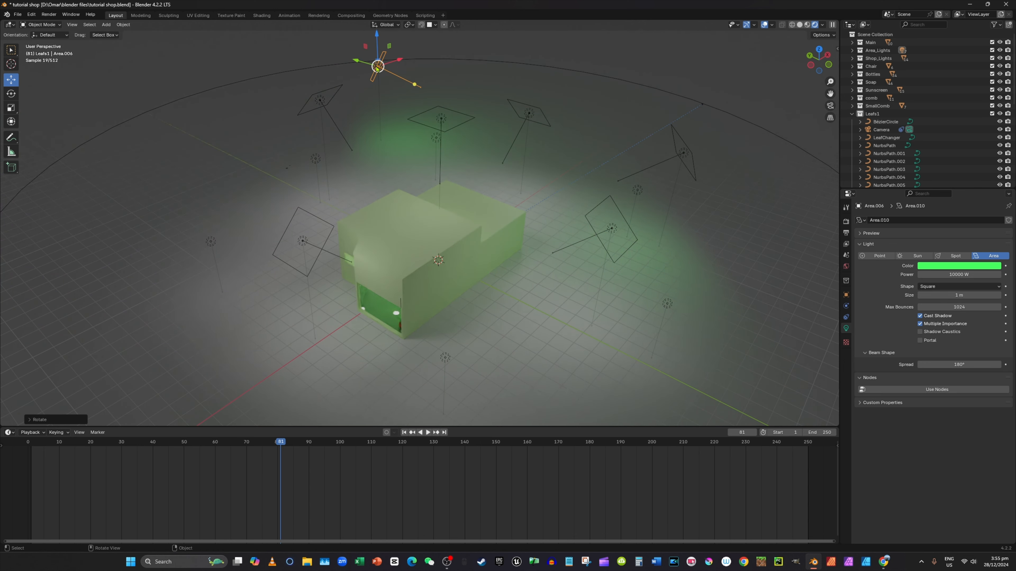
Move the duplicated green light along X to the shop's negative X side, and shift it about -26 m along Y.
{"action": "middle_click_drag", "start_coordinate": [377, 68], "coordinate": [538, 110]}
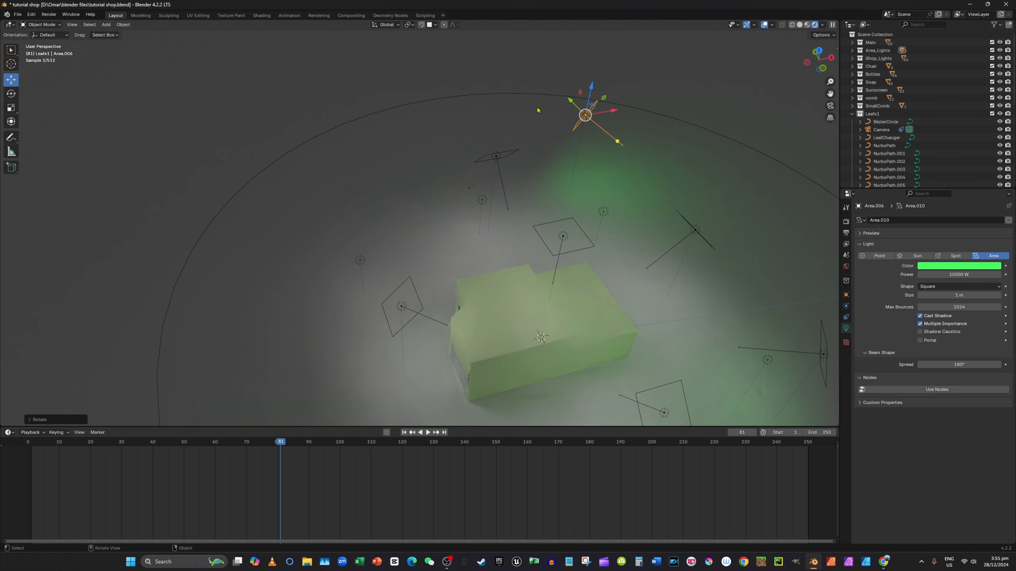
{"action": "key", "text": "g"}
{"action": "key", "text": "x"}
{"action": "left_click", "coordinate": [361, 124]}
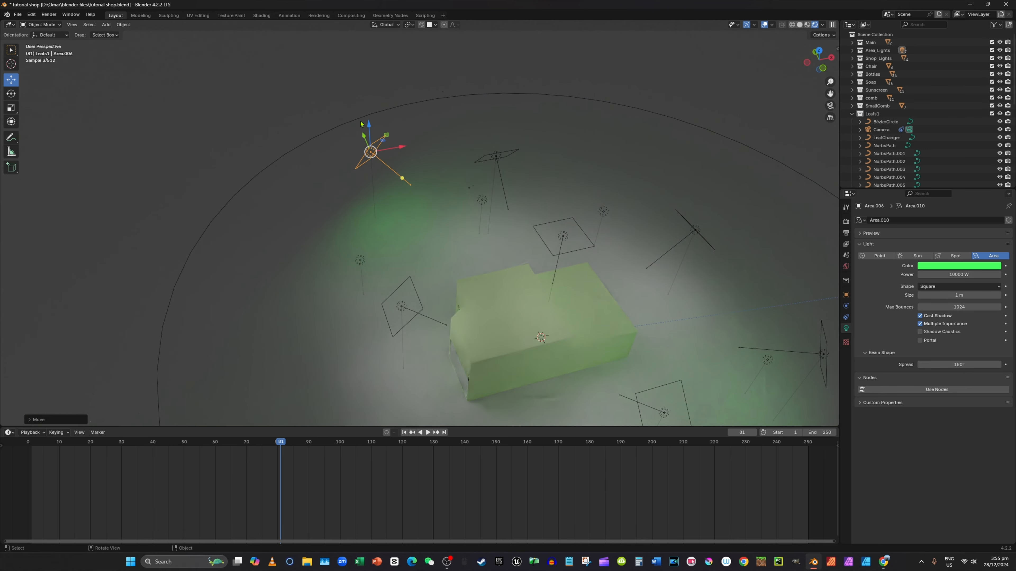
{"action": "key", "text": "g"}
{"action": "key", "text": "y"}
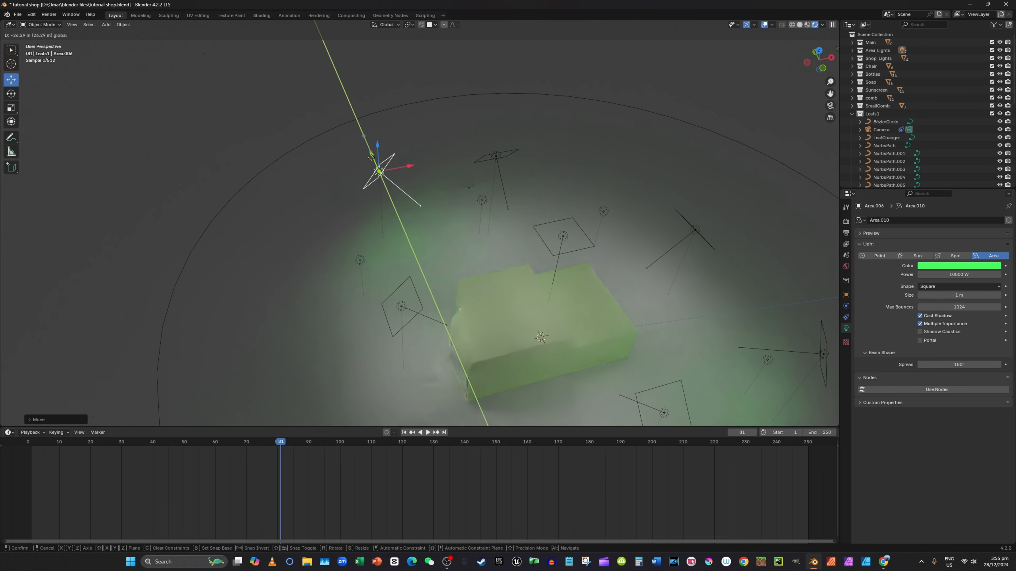
{"action": "left_click", "coordinate": [371, 157]}
Change the duplicated light's colour to light purple and check the lighting through the camera view with nothing selected.
{"action": "left_click", "coordinate": [959, 265]}
{"action": "left_click", "coordinate": [972, 176]}
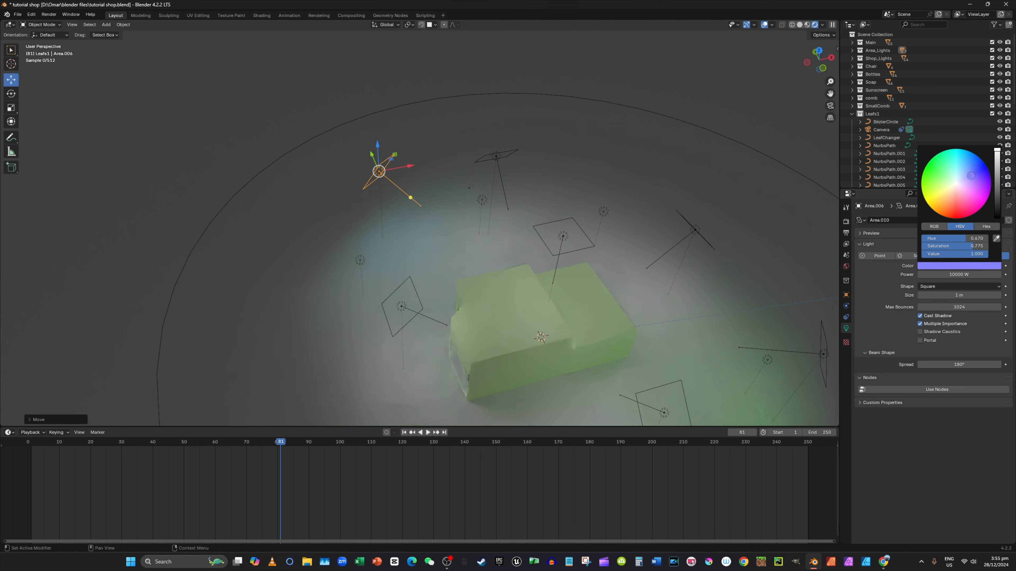
{"action": "left_click_drag", "start_coordinate": [971, 176], "coordinate": [971, 188]}
{"action": "left_click", "coordinate": [831, 107]}
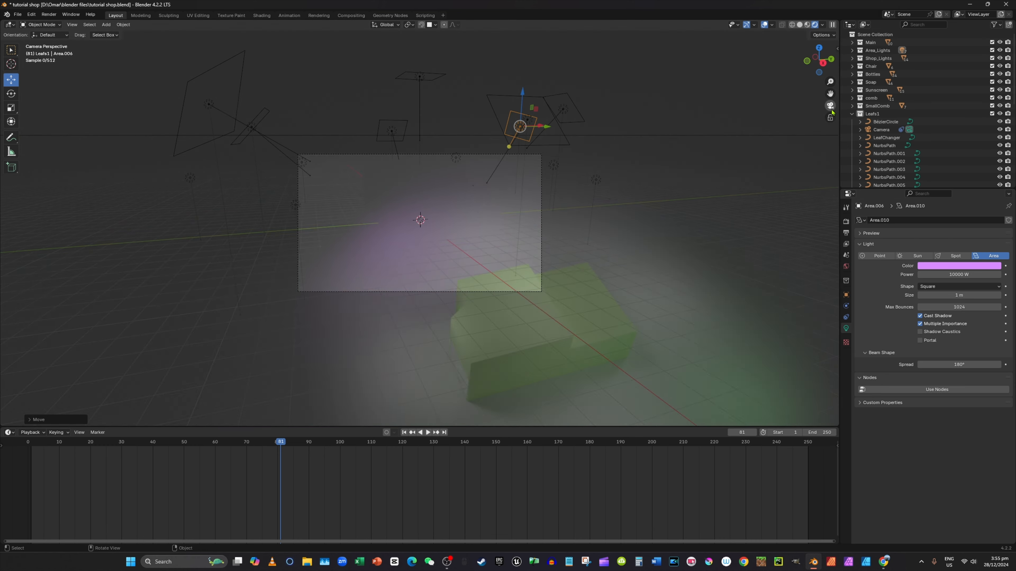
{"action": "left_click", "coordinate": [686, 70]}
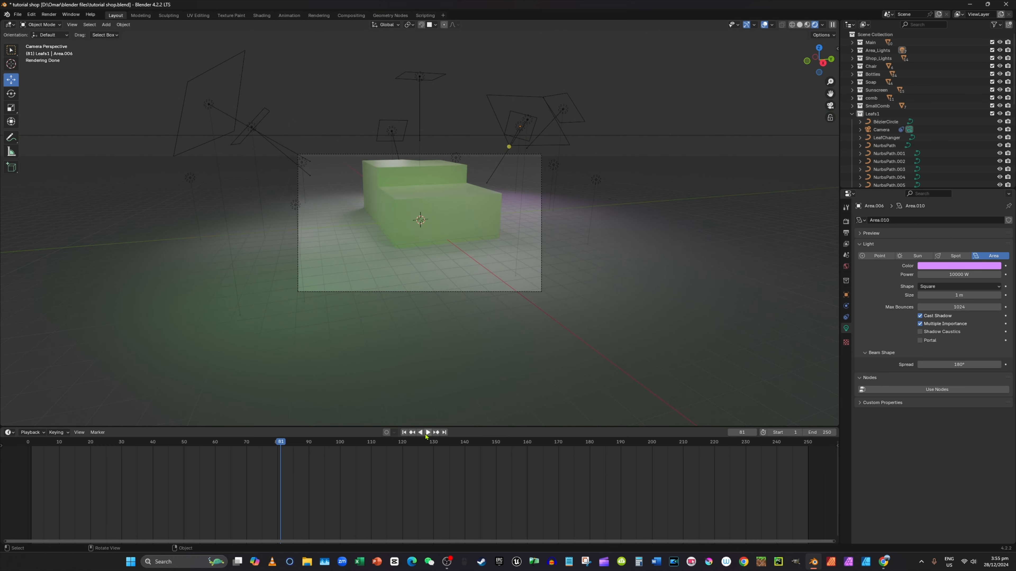
Play the animation through the camera view to check the orbit around the shop and its lighting.
{"action": "left_click", "coordinate": [428, 432]}
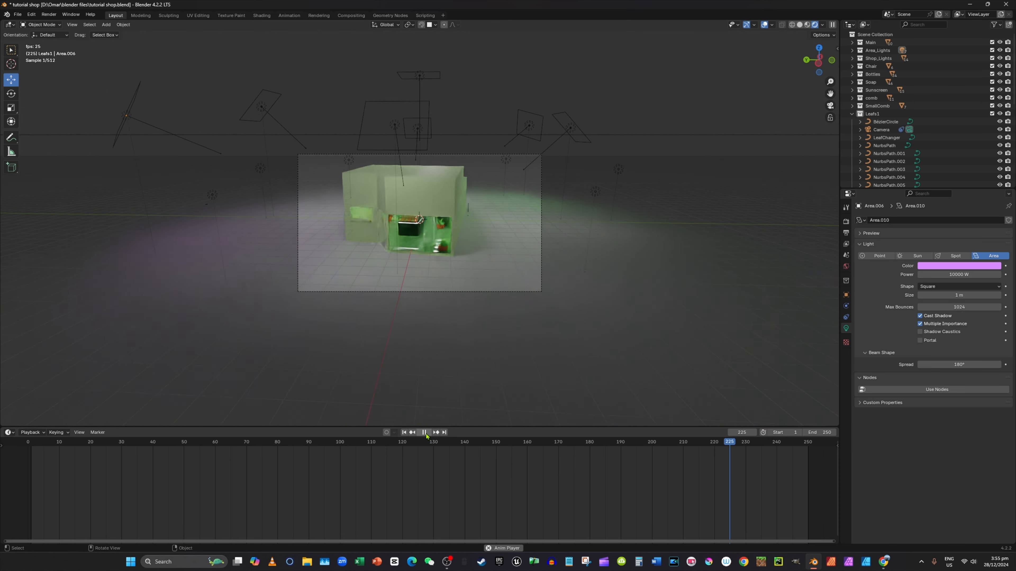
{"action": "left_click", "coordinate": [425, 432]}
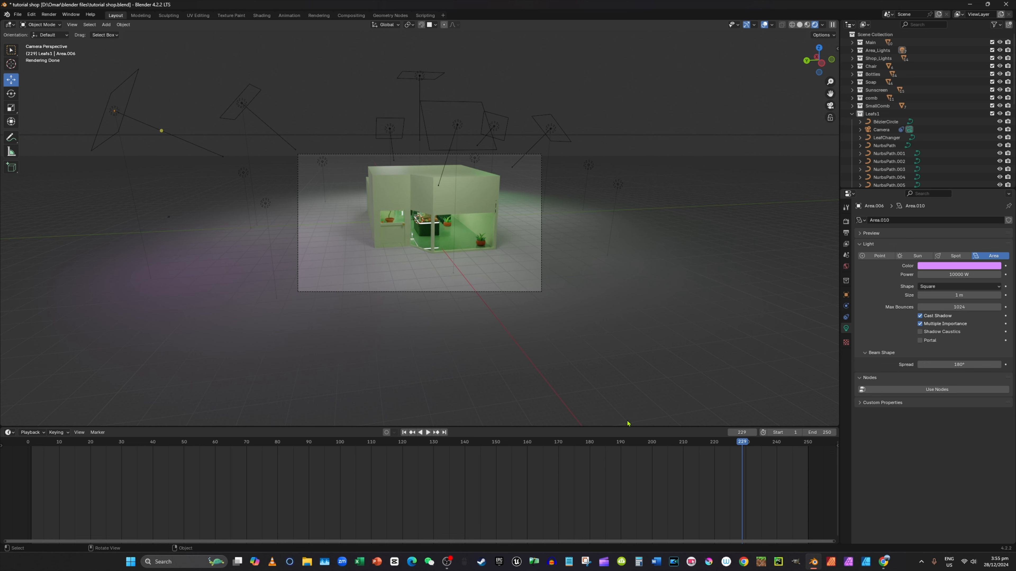
{"action": "left_click", "coordinate": [429, 432]}
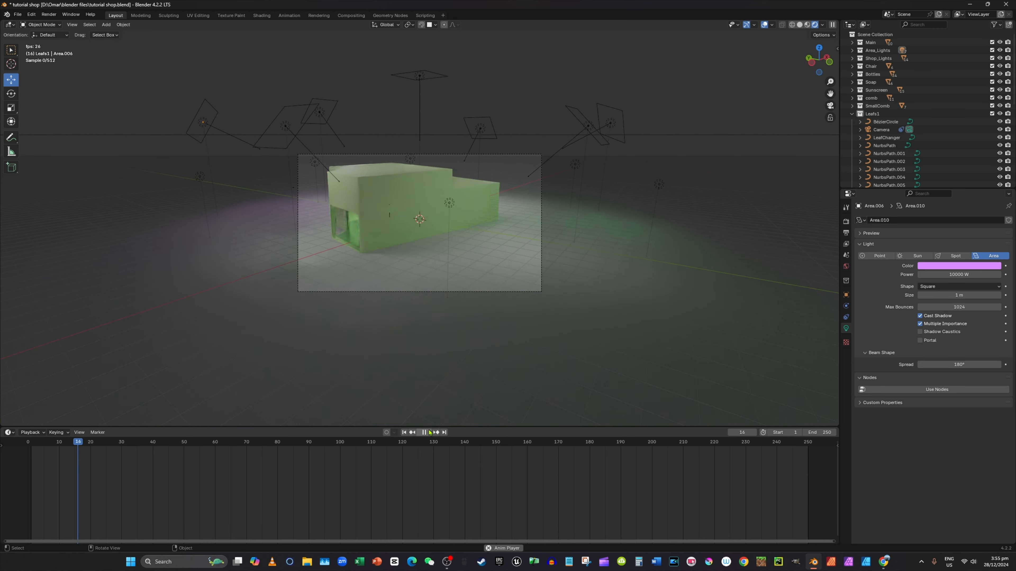
{"action": "left_click", "coordinate": [429, 433]}
Select the Bézier circle the camera follows and set its preview resolution U to 32.
{"action": "middle_click_drag", "start_coordinate": [697, 229], "coordinate": [647, 244]}
{"action": "left_click", "coordinate": [640, 242]}
{"action": "scroll", "coordinate": [621, 303], "scroll_direction": "up", "scroll_amount": 2}
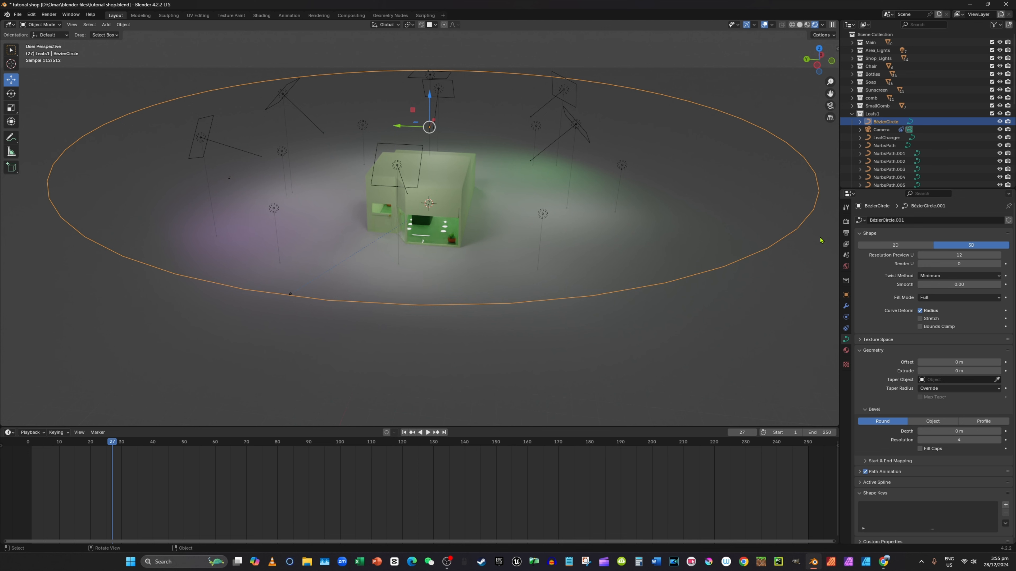
{"action": "left_click", "coordinate": [846, 328]}
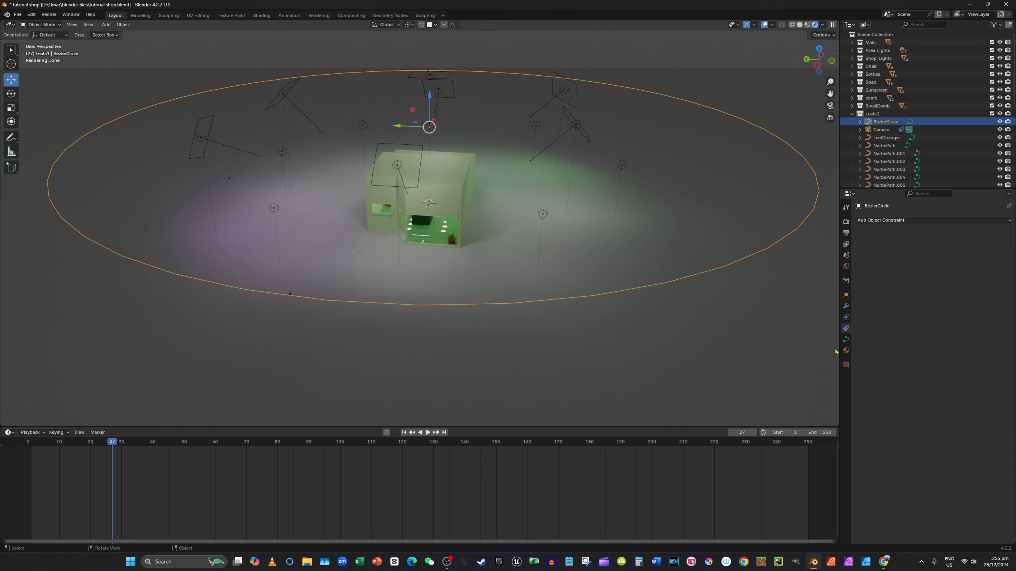
{"action": "left_click", "coordinate": [846, 340]}
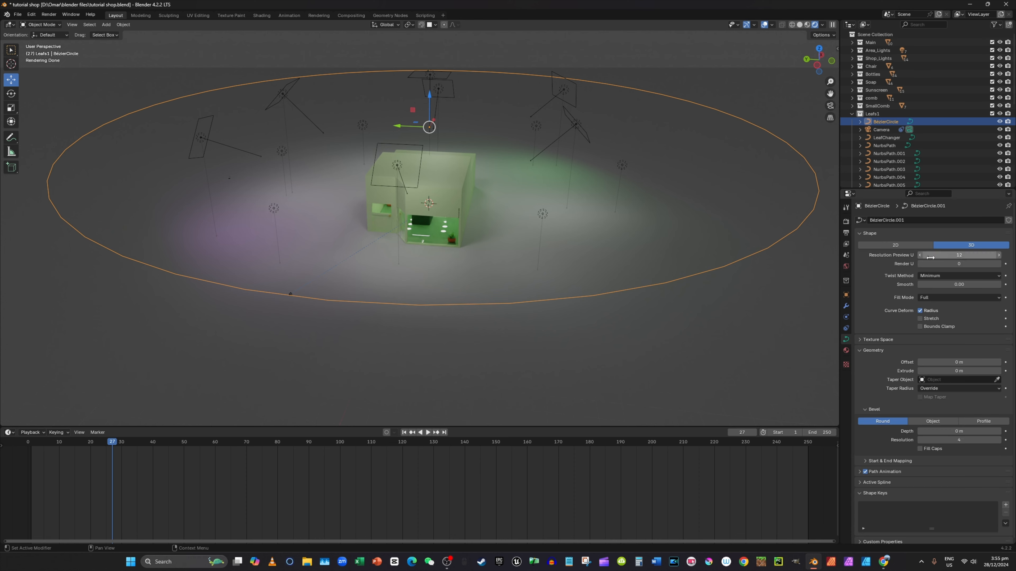
{"action": "left_click", "coordinate": [861, 234]}
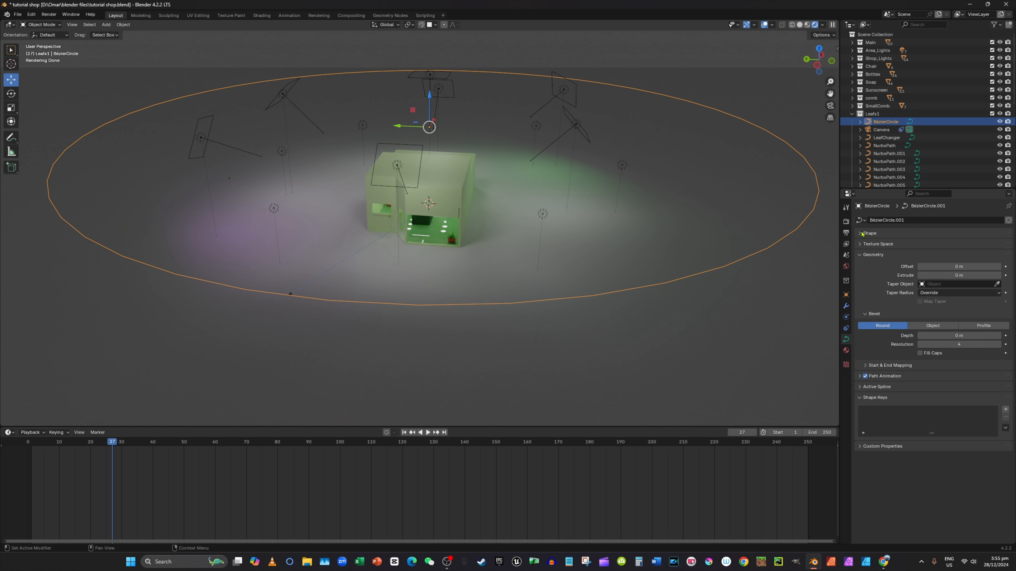
{"action": "left_click", "coordinate": [862, 233]}
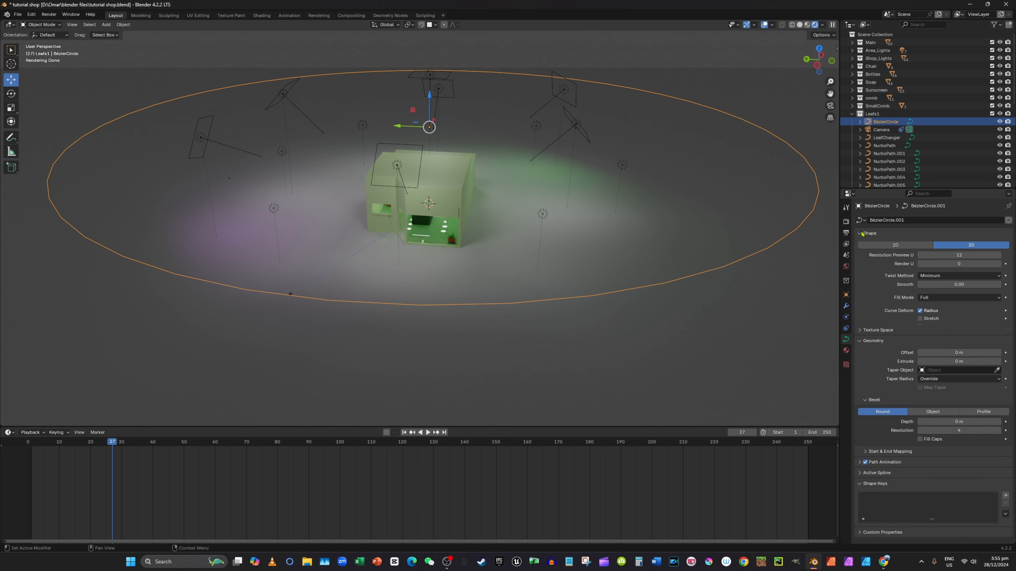
{"action": "left_click", "coordinate": [974, 256]}
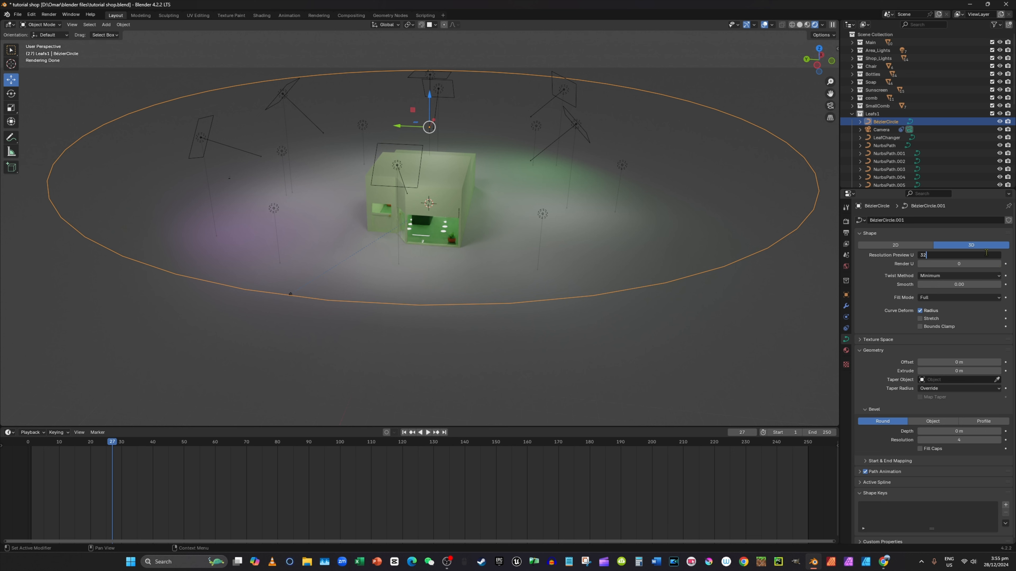
{"action": "type", "text": "32"}
{"action": "key", "text": "Return"}
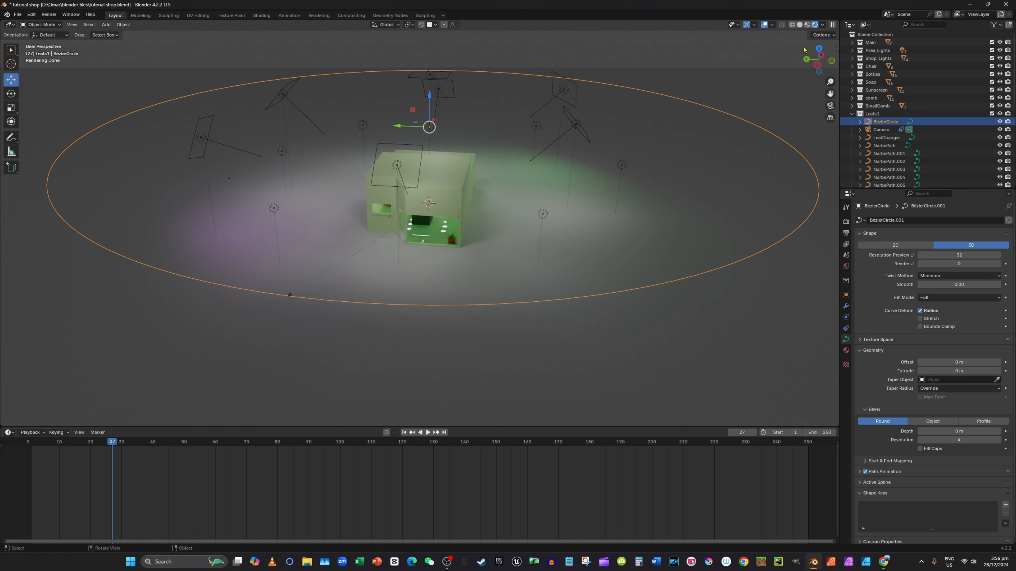
Set the animation's end frame to 1000.
{"action": "left_click", "coordinate": [827, 432]}
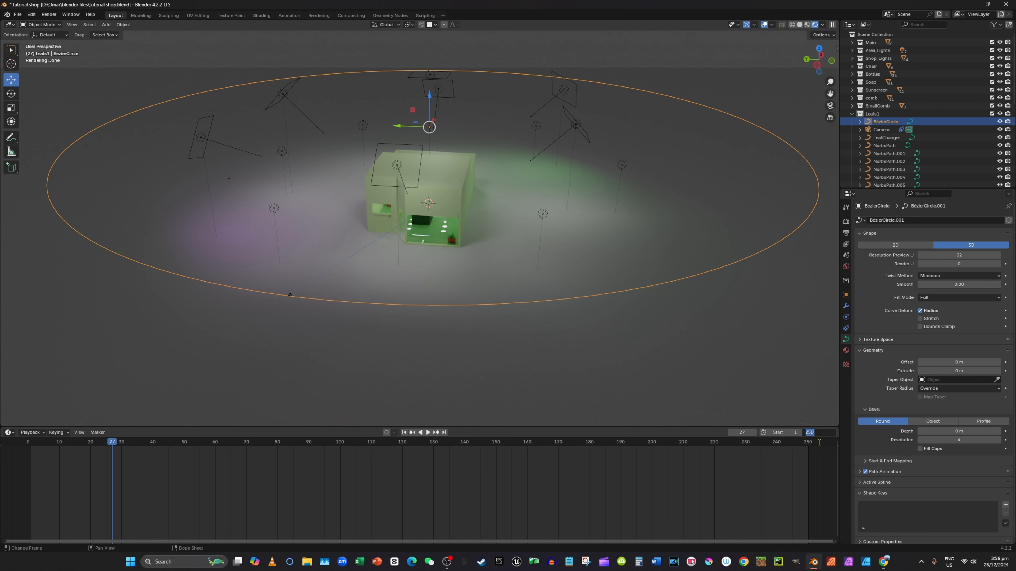
{"action": "type", "text": "1000"}
{"action": "key", "text": "Return"}
Examine the shop's interior through its front opening and the lit floor around the building.
{"action": "scroll", "coordinate": [414, 224], "scroll_direction": "up", "scroll_amount": 8}
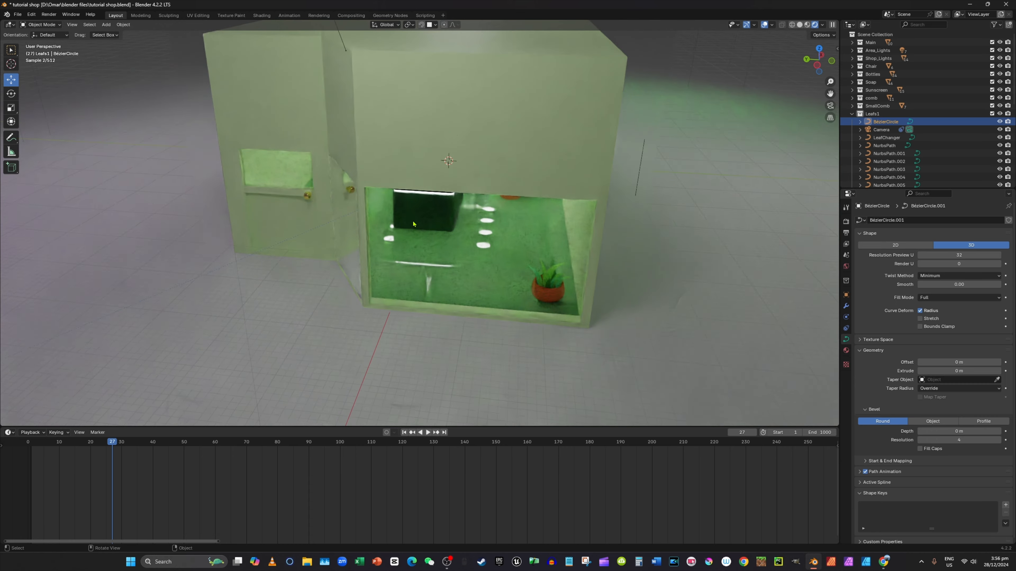
{"action": "scroll", "coordinate": [416, 222], "scroll_direction": "up", "scroll_amount": 6}
{"action": "scroll", "coordinate": [450, 192], "scroll_direction": "down", "scroll_amount": 3}
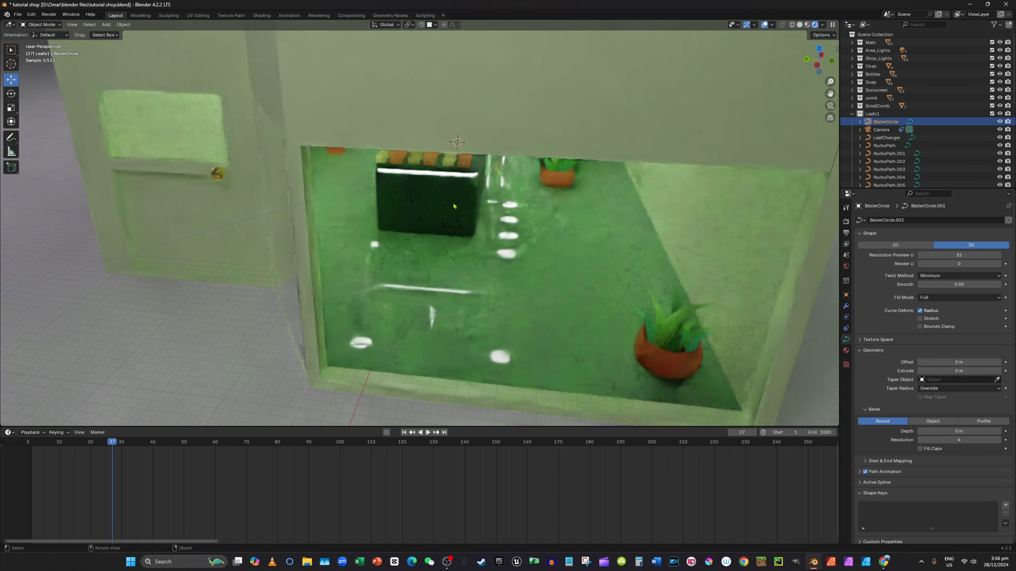
{"action": "scroll", "coordinate": [454, 206], "scroll_direction": "down", "scroll_amount": 12}
{"action": "scroll", "coordinate": [438, 209], "scroll_direction": "up", "scroll_amount": 2}
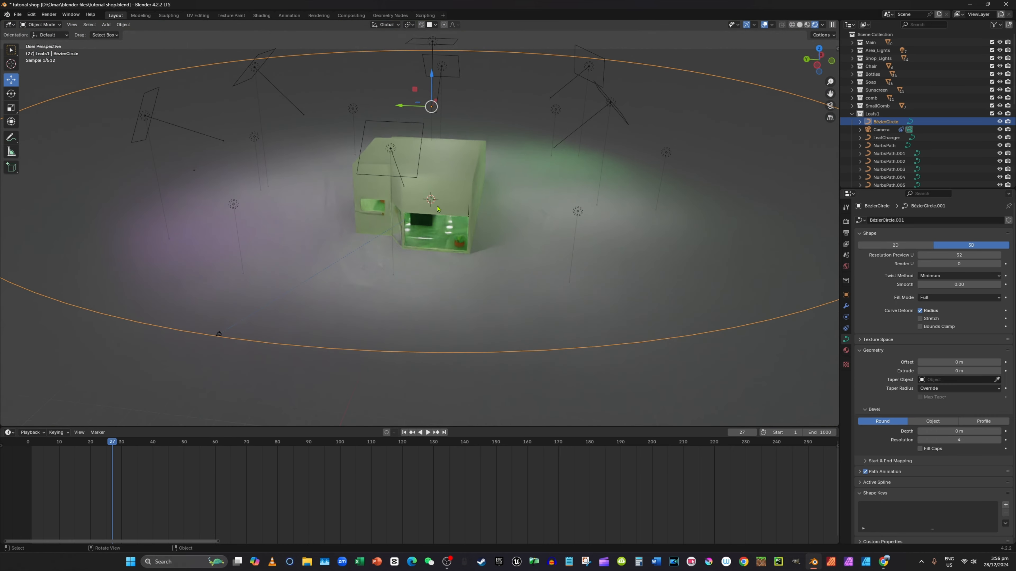
{"action": "scroll", "coordinate": [409, 129], "scroll_direction": "down", "scroll_amount": 3}
{"action": "scroll", "coordinate": [402, 203], "scroll_direction": "up", "scroll_amount": 4}
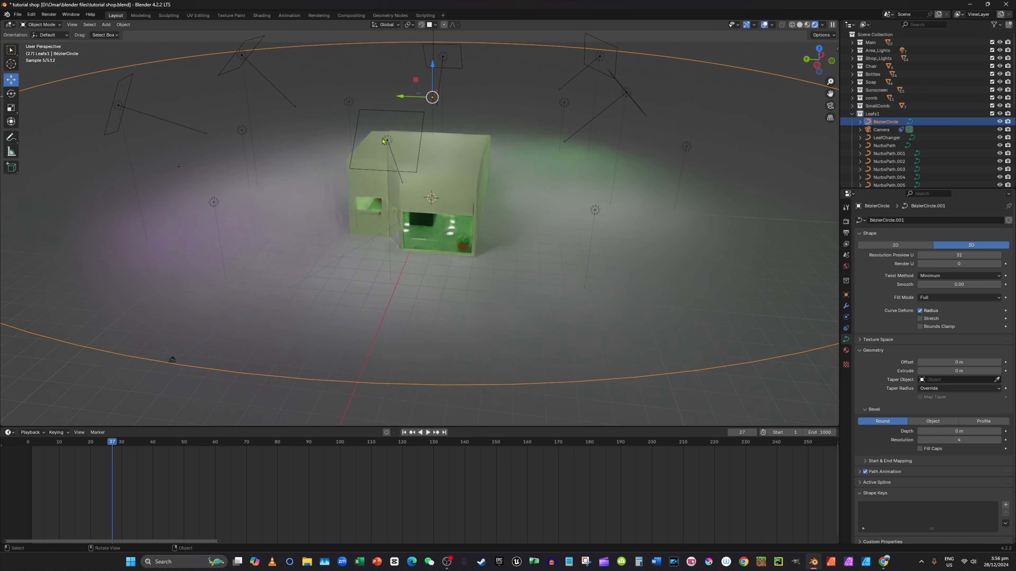
{"action": "scroll", "coordinate": [395, 186], "scroll_direction": "down", "scroll_amount": 1}
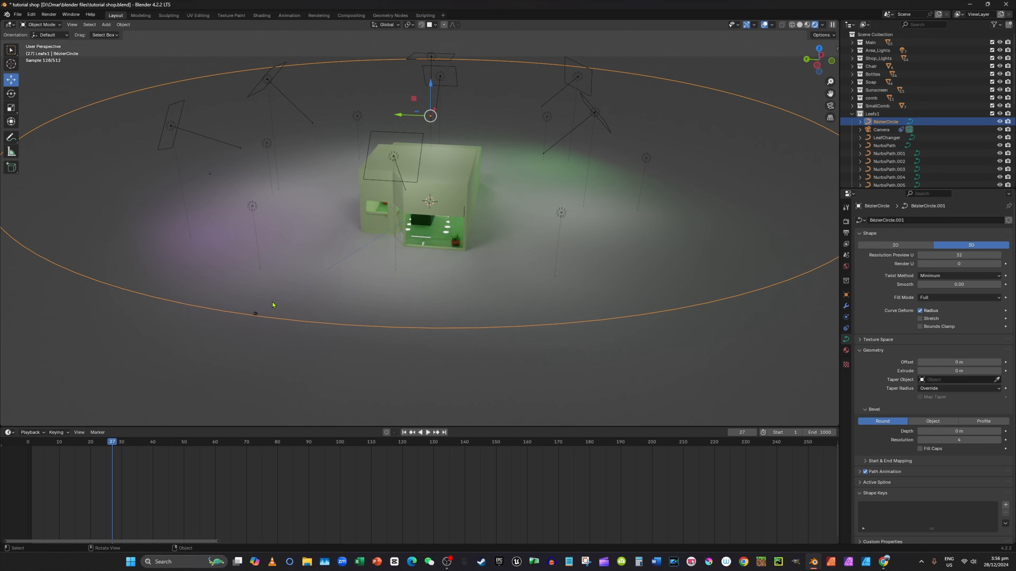
Set the Bézier circle's path animation length to 25 frames.
{"action": "left_click", "coordinate": [256, 314]}
{"action": "left_click", "coordinate": [768, 288]}
{"action": "left_click", "coordinate": [846, 328]}
{"action": "left_click", "coordinate": [847, 339]}
{"action": "left_click", "coordinate": [894, 472]}
{"action": "scroll", "coordinate": [894, 473], "scroll_direction": "down", "scroll_amount": 2}
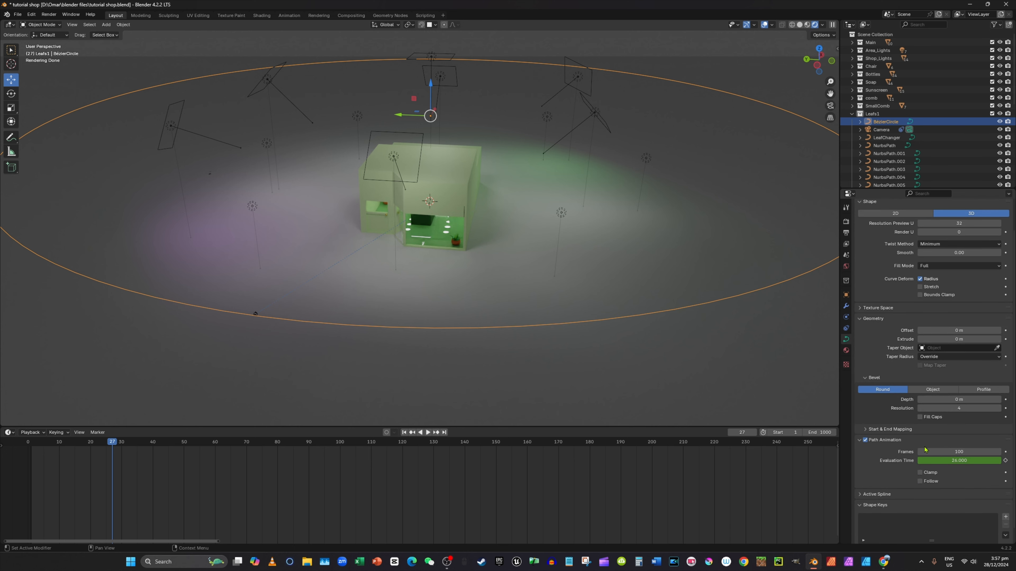
{"action": "left_click", "coordinate": [944, 450]}
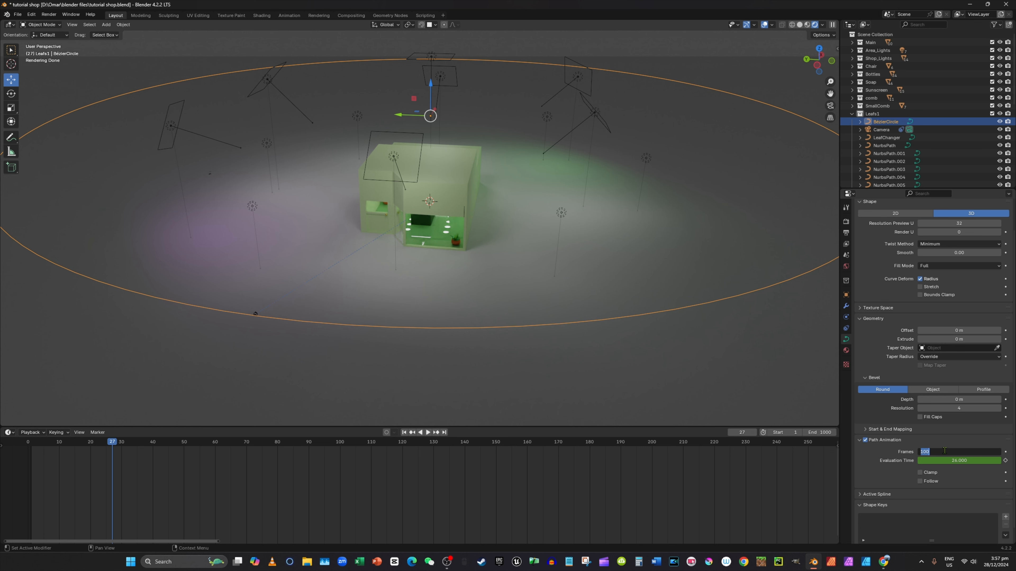
{"action": "type", "text": "25"}
{"action": "key", "text": "Return"}
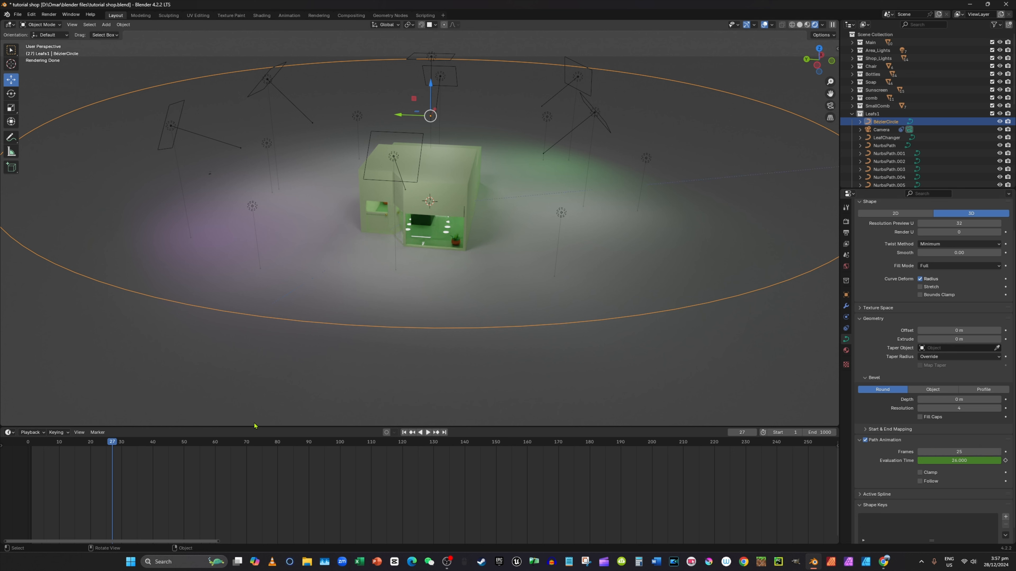
Play the animation through the camera view to check how fast the camera orbits the shop.
{"action": "left_click", "coordinate": [428, 432]}
{"action": "left_click", "coordinate": [429, 433]}
{"action": "left_click", "coordinate": [828, 106]}
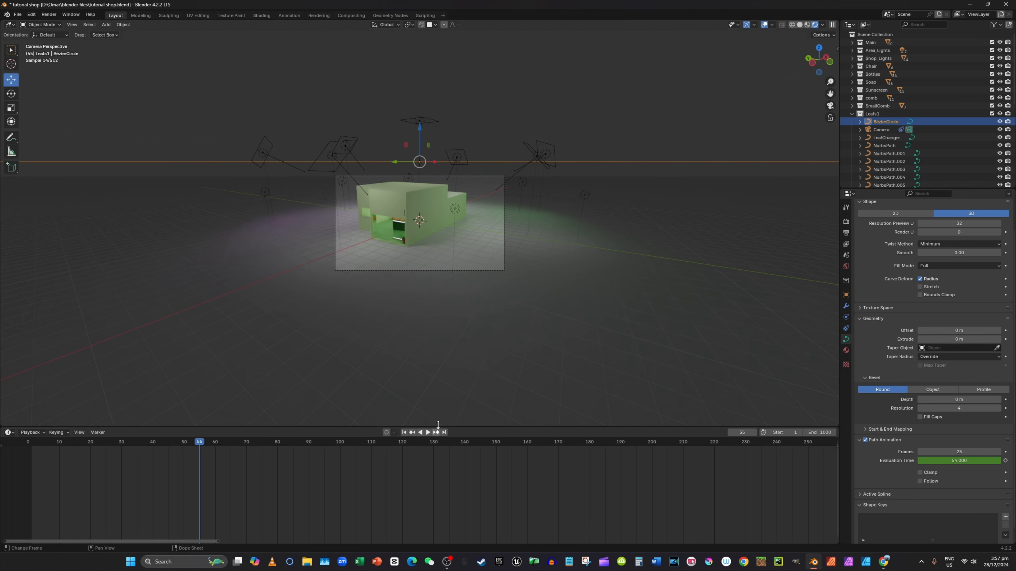
{"action": "left_click", "coordinate": [427, 433]}
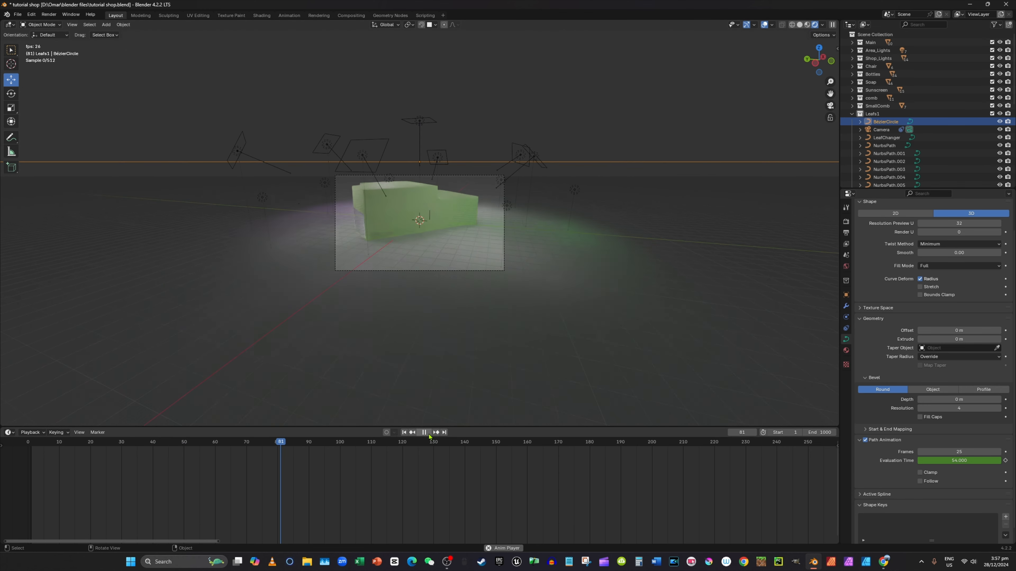
{"action": "left_click", "coordinate": [428, 434]}
Set the Bézier circle's path animation length back to 100 frames.
{"action": "left_click", "coordinate": [961, 451]}
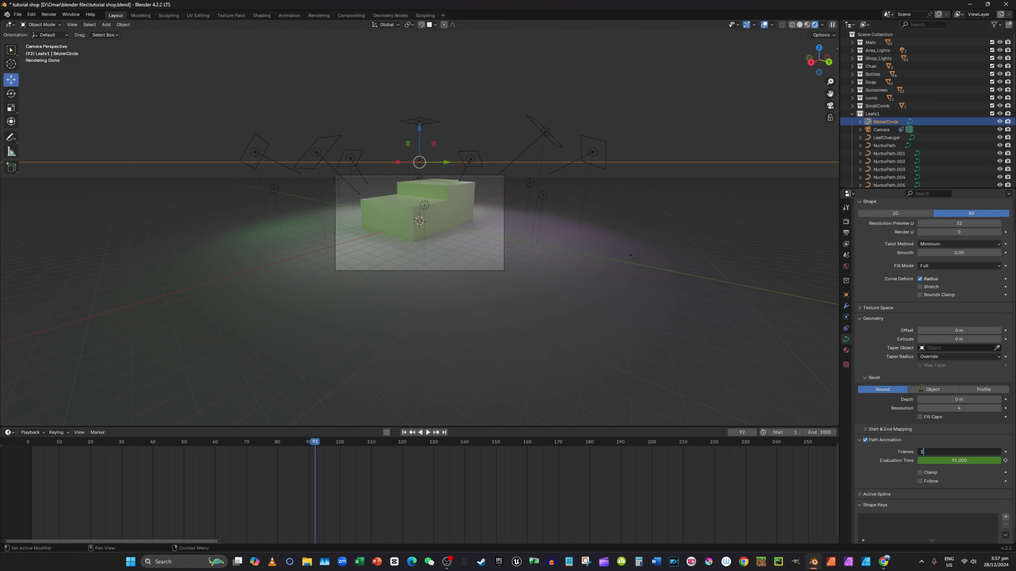
{"action": "type", "text": "100"}
{"action": "key", "text": "Return"}
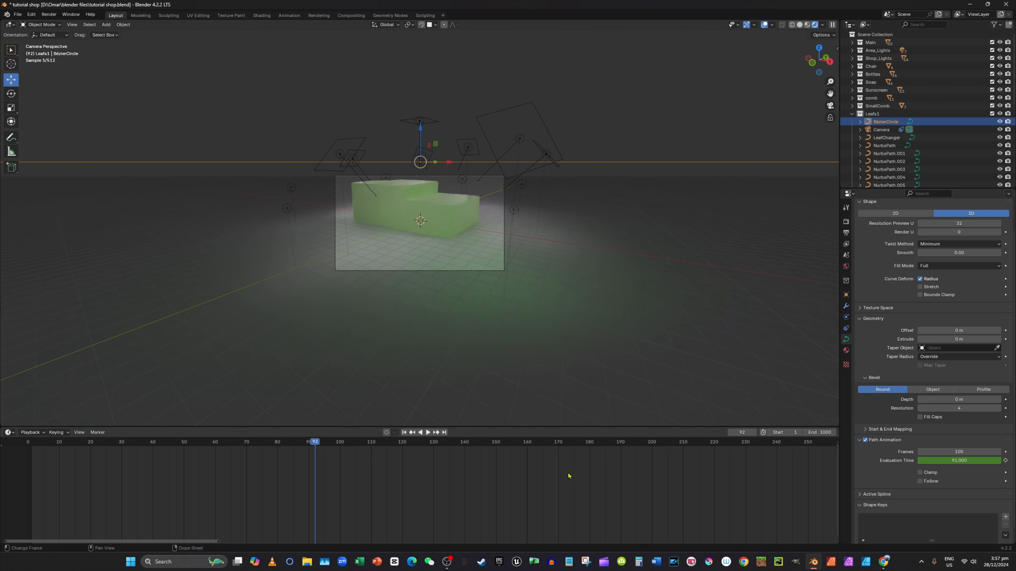
Replay the camera orbit and return the timeline to frame 1.
{"action": "left_click", "coordinate": [427, 432]}
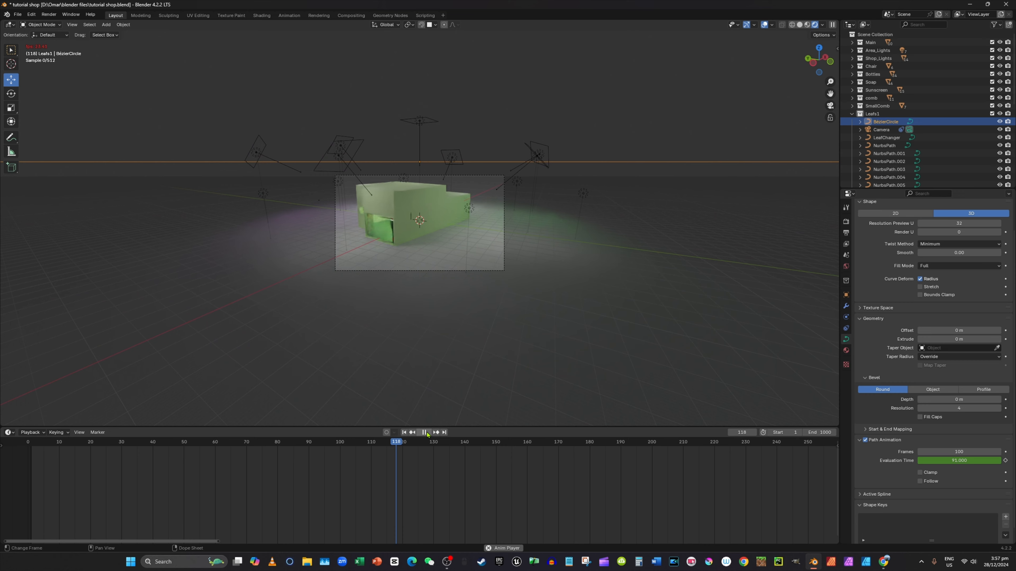
{"action": "left_click", "coordinate": [425, 433]}
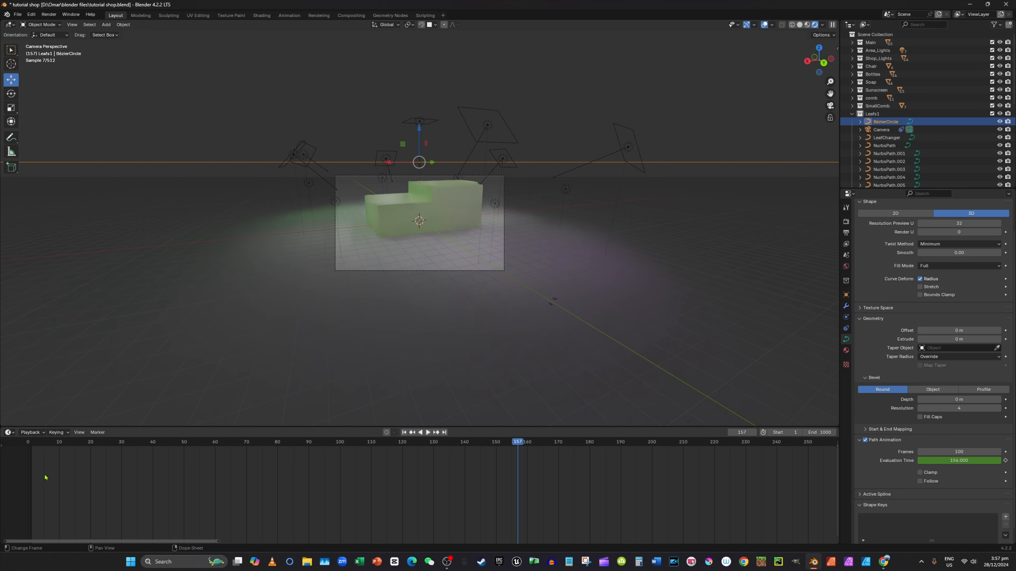
{"action": "left_click", "coordinate": [31, 442]}
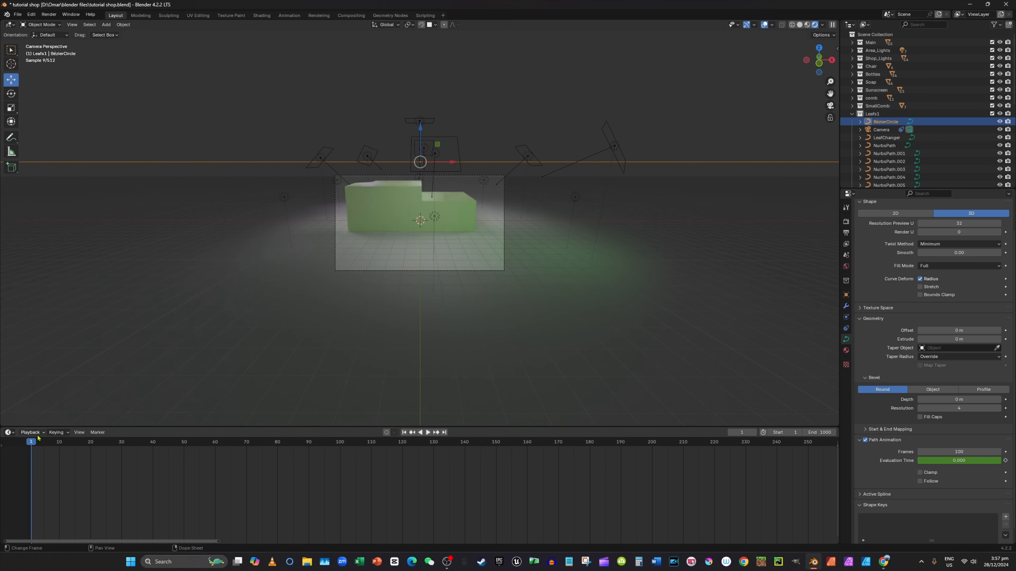
Move the Bézier circle and the camera together from the Leafs1 collection into the Main collection.
{"action": "middle_click_drag", "start_coordinate": [609, 251], "coordinate": [611, 274]}
{"action": "scroll", "coordinate": [611, 274], "scroll_direction": "down", "scroll_amount": 4}
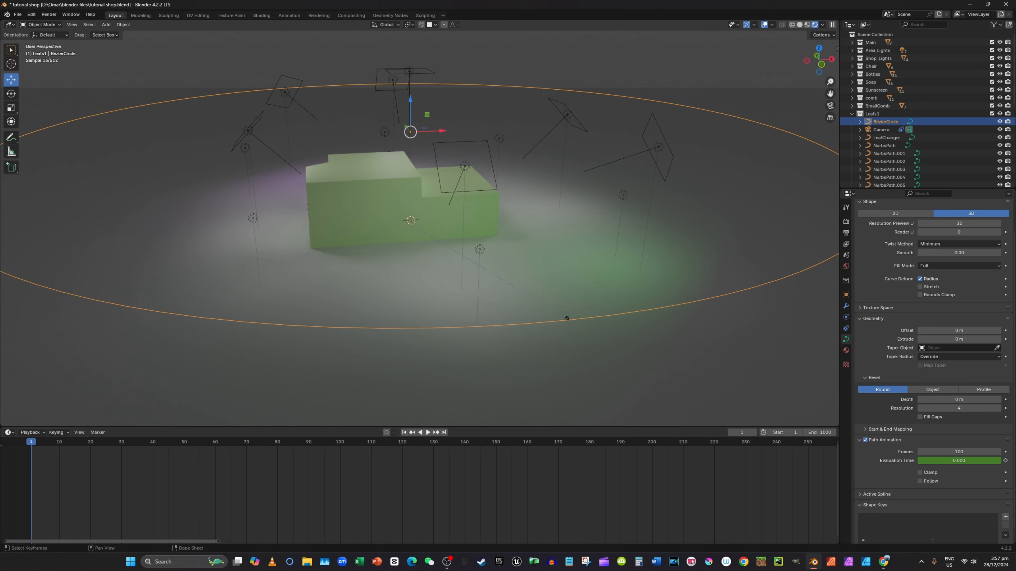
{"action": "scroll", "coordinate": [513, 250], "scroll_direction": "down", "scroll_amount": 4}
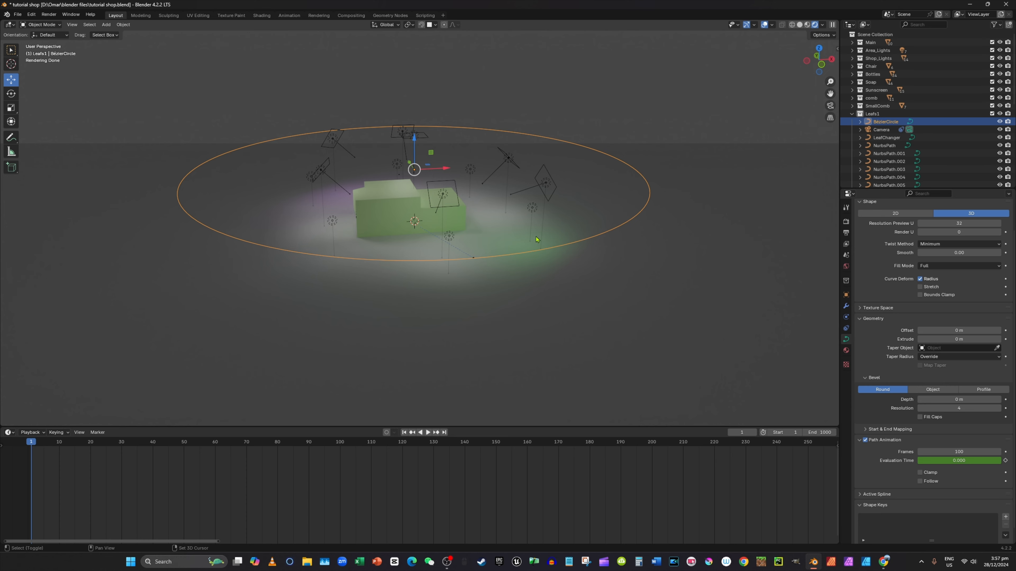
{"action": "middle_click_drag", "start_coordinate": [535, 244], "coordinate": [609, 297], "text": "shift"}
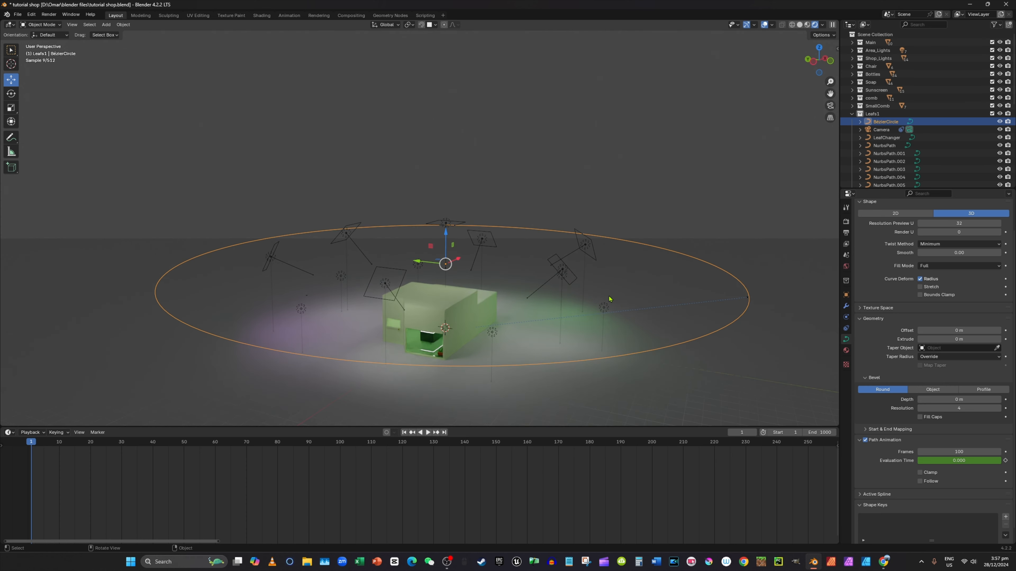
{"action": "scroll", "coordinate": [903, 291], "scroll_direction": "up", "scroll_amount": 2}
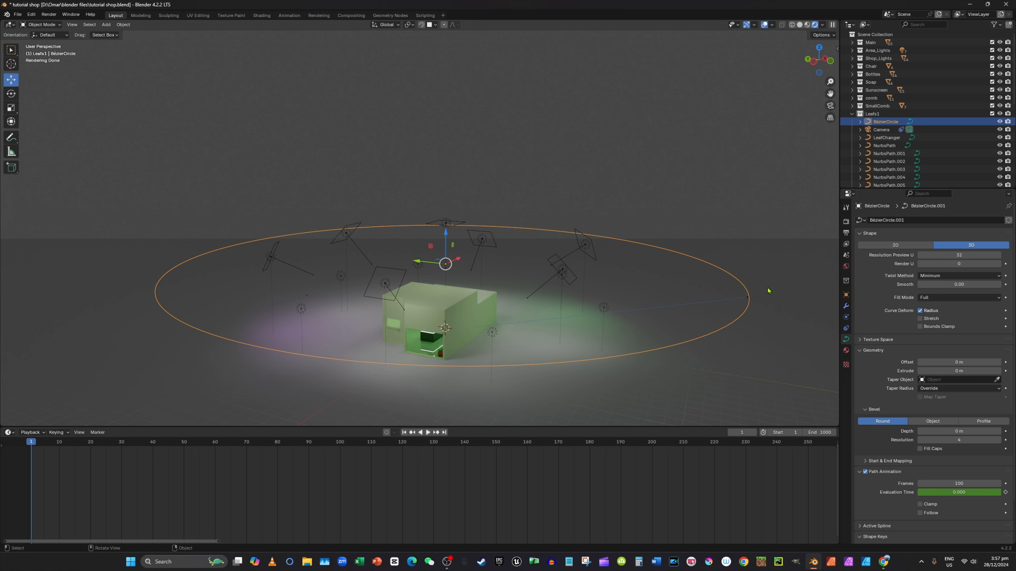
{"action": "scroll", "coordinate": [746, 299], "scroll_direction": "up", "scroll_amount": 2}
{"action": "scroll", "coordinate": [815, 124], "scroll_direction": "down", "scroll_amount": 2}
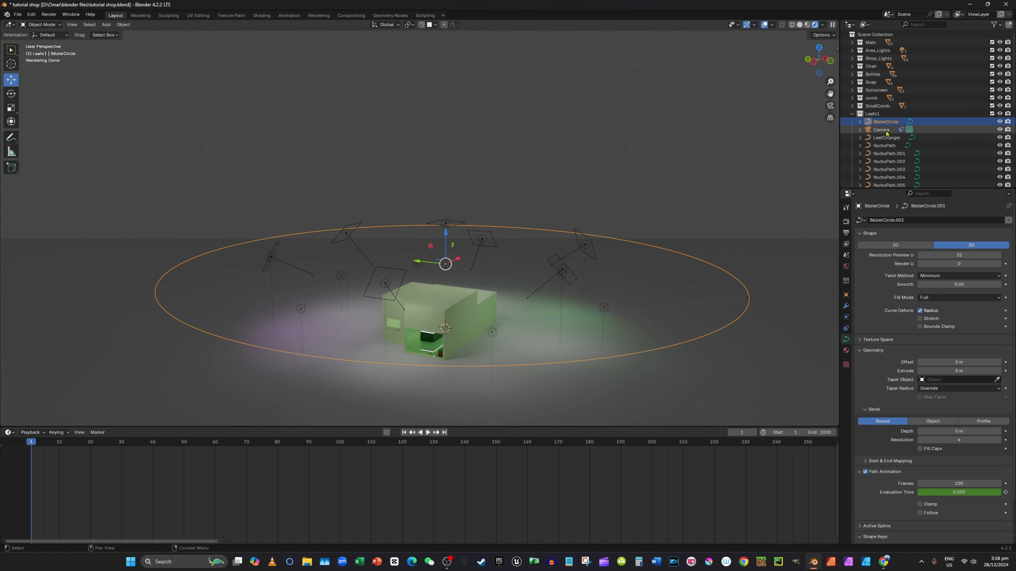
{"action": "left_click", "coordinate": [853, 115]}
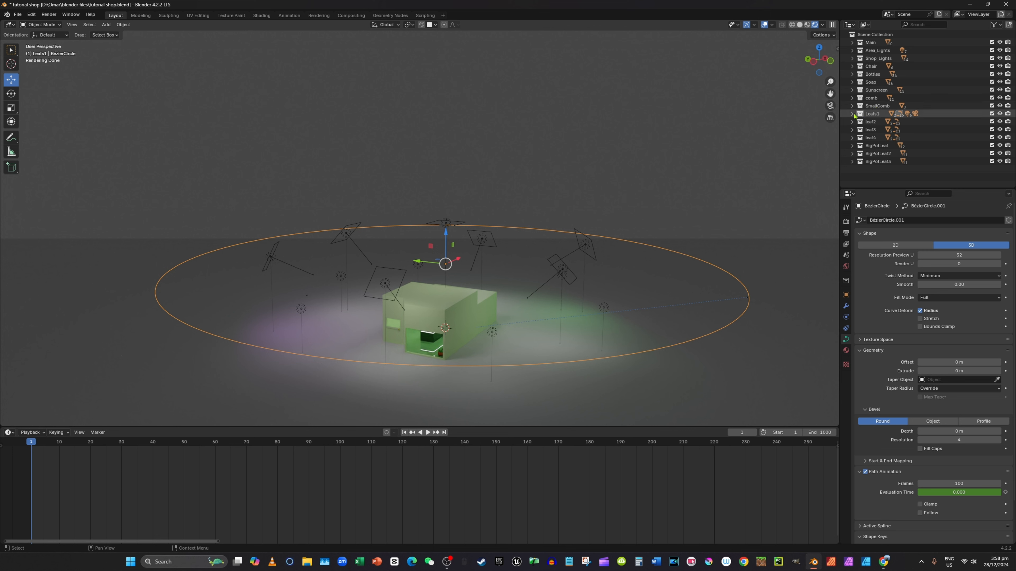
{"action": "left_click", "coordinate": [852, 114]}
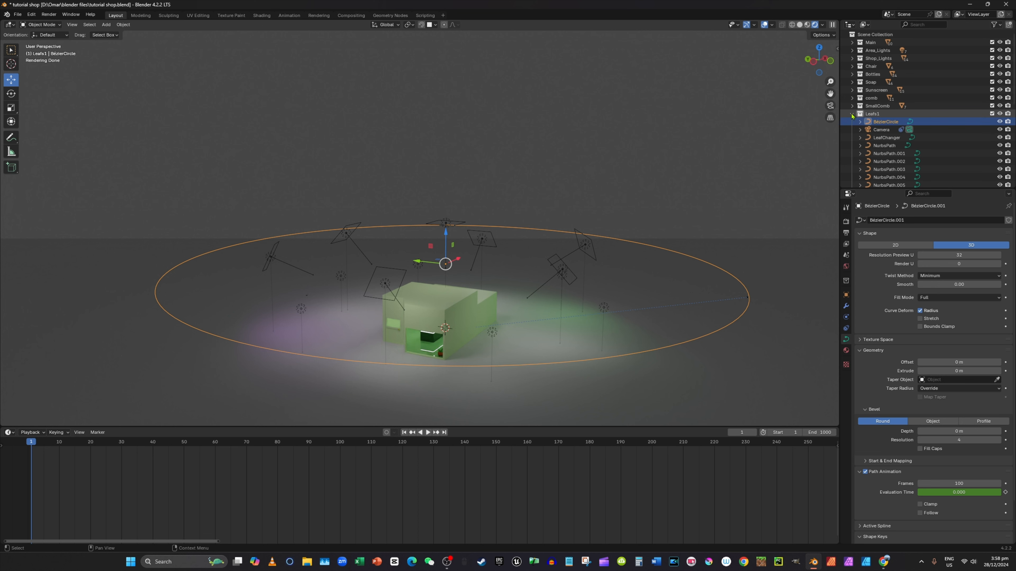
{"action": "left_click", "coordinate": [888, 131], "text": "ctrl"}
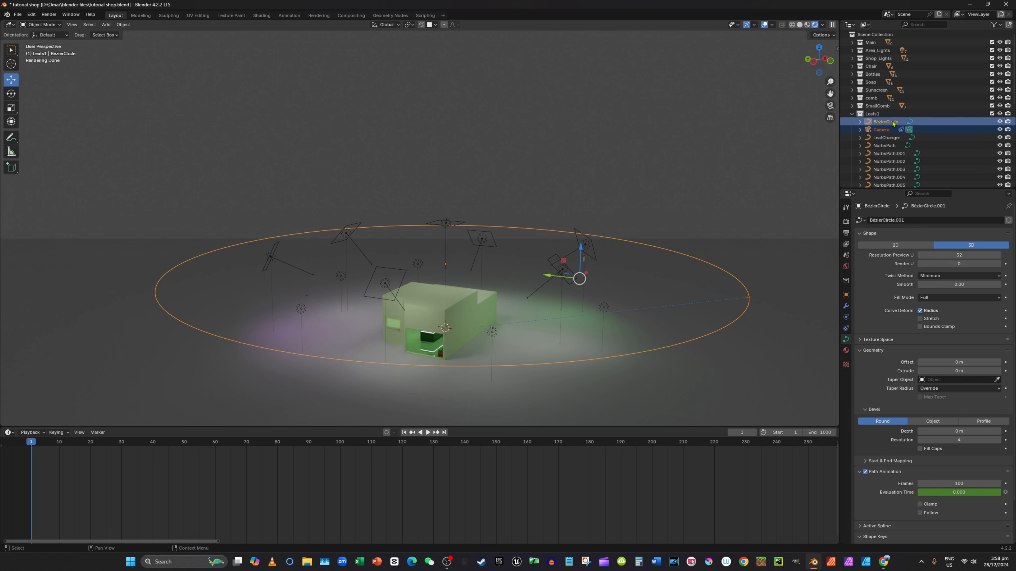
{"action": "left_click_drag", "start_coordinate": [890, 124], "coordinate": [871, 43]}
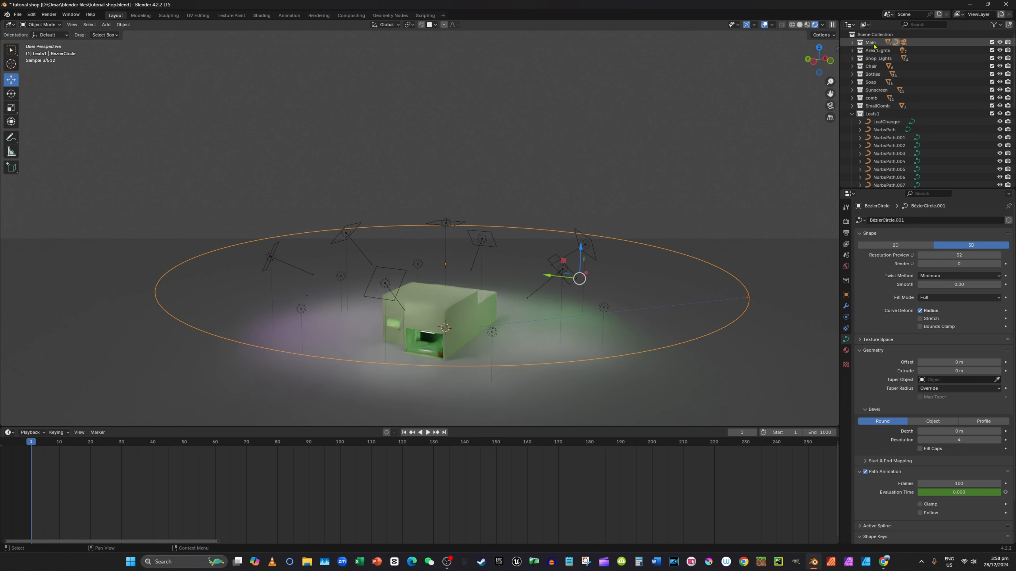
Collapse the Leafs1 collection, expand Main, and enable Fixed Position on the camera's Follow Path constraint.
{"action": "left_click", "coordinate": [852, 114]}
{"action": "left_click", "coordinate": [852, 43]}
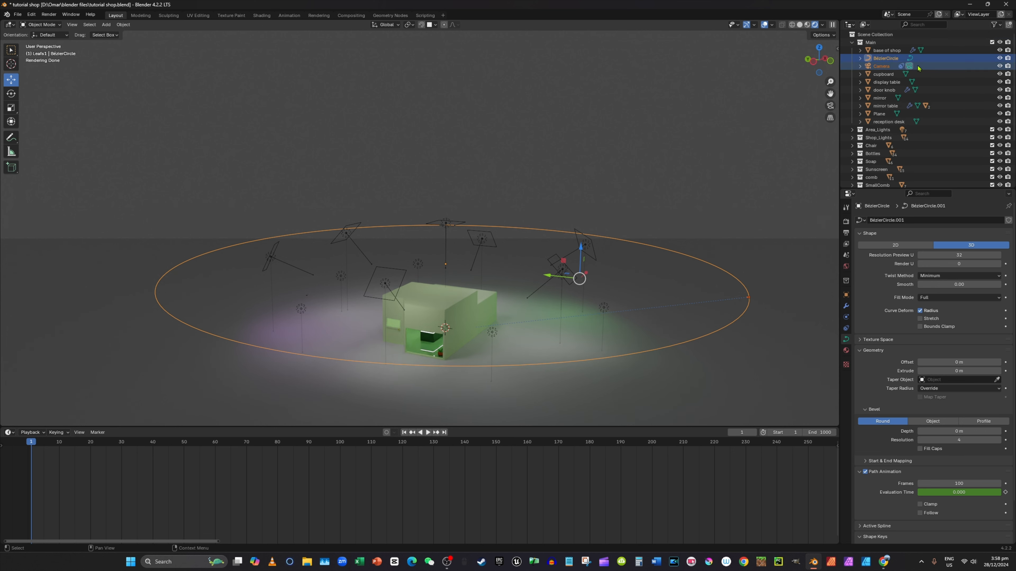
{"action": "left_click", "coordinate": [883, 67]}
{"action": "scroll", "coordinate": [829, 237], "scroll_direction": "up", "scroll_amount": 4}
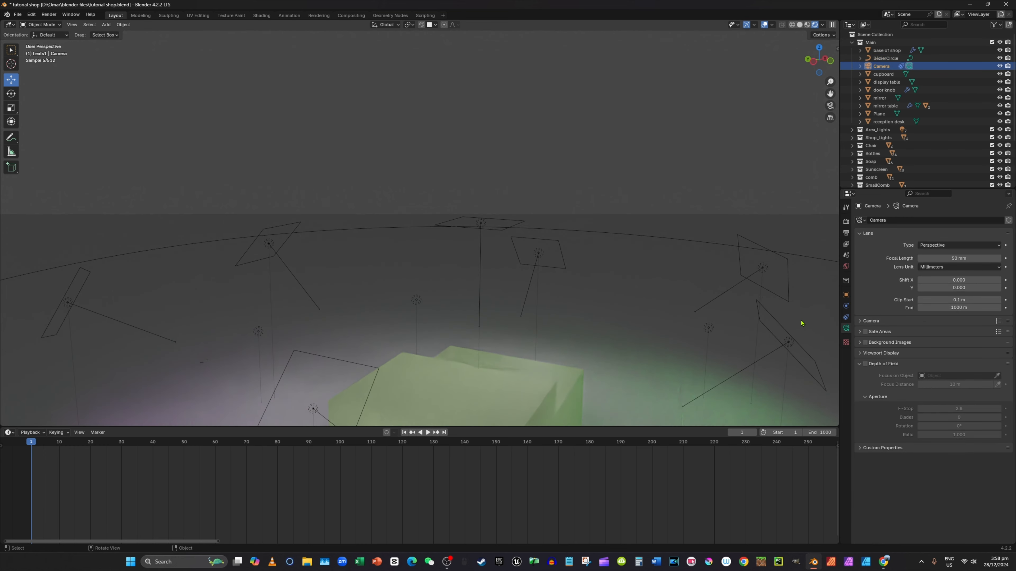
{"action": "key", "text": "KP_Decimal"}
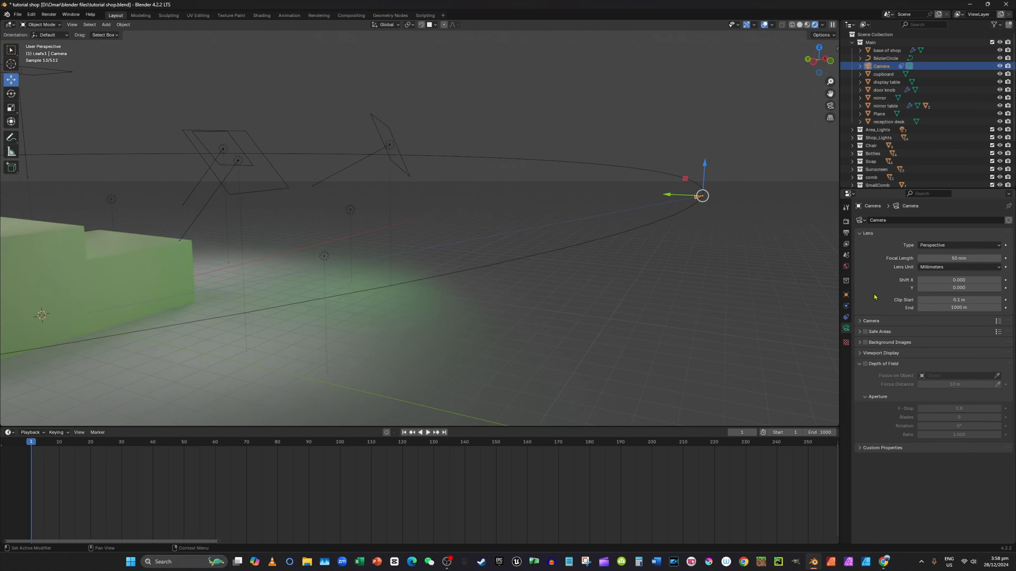
{"action": "left_click", "coordinate": [846, 317]}
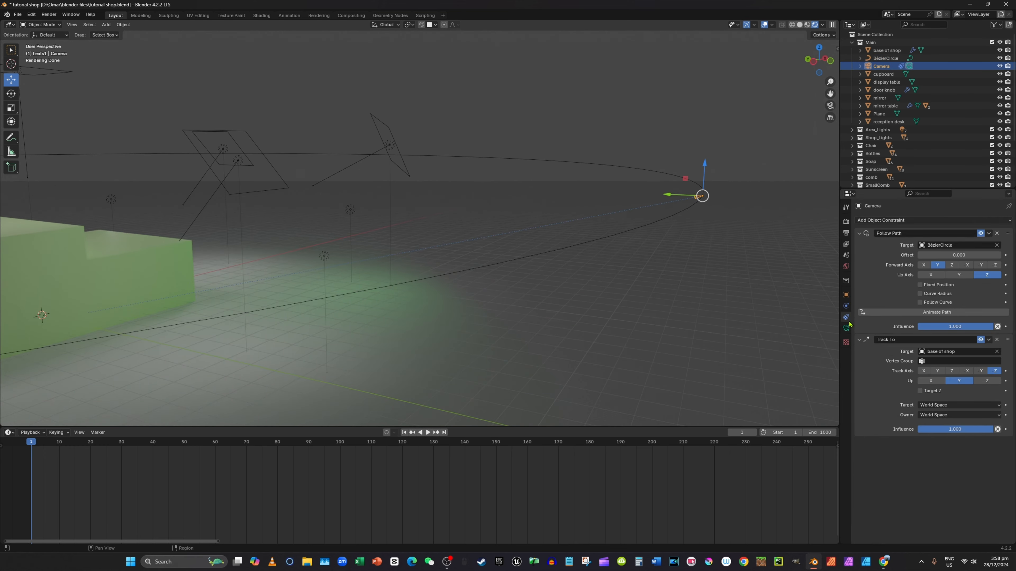
{"action": "left_click", "coordinate": [939, 285]}
Inspect the camera's place on the circle from above, play the animation with Fixed Position enabled, and return to frame 1.
{"action": "middle_click_drag", "start_coordinate": [812, 234], "coordinate": [732, 320]}
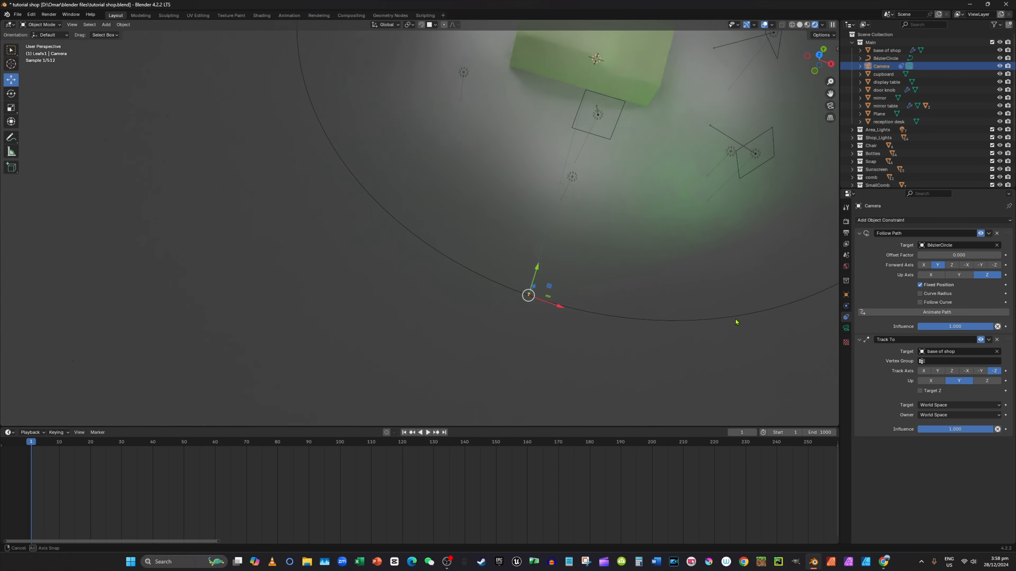
{"action": "left_click", "coordinate": [818, 57]}
{"action": "middle_click_drag", "start_coordinate": [699, 181], "coordinate": [574, 320], "text": "shift"}
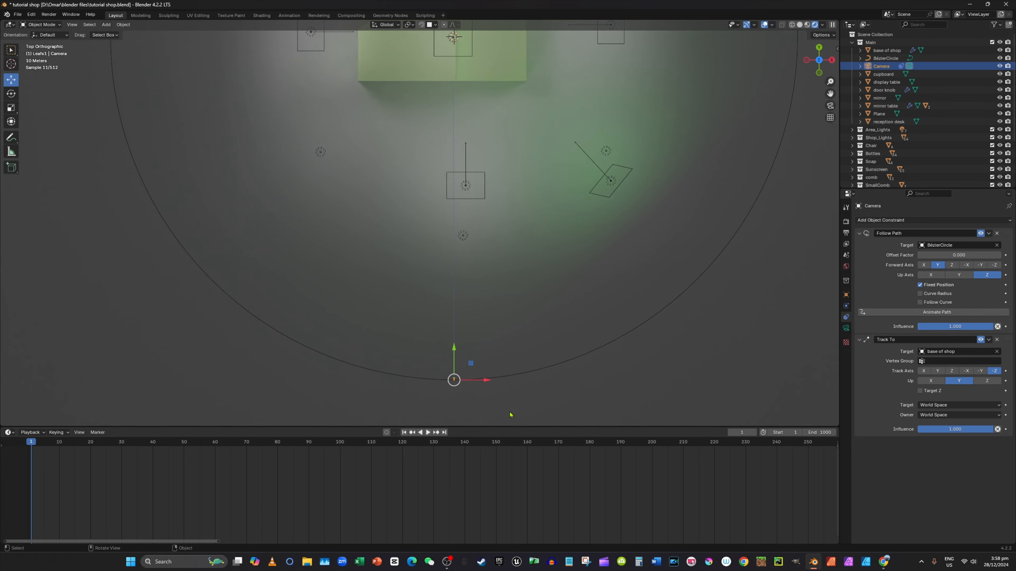
{"action": "scroll", "coordinate": [399, 256], "scroll_direction": "down", "scroll_amount": 2}
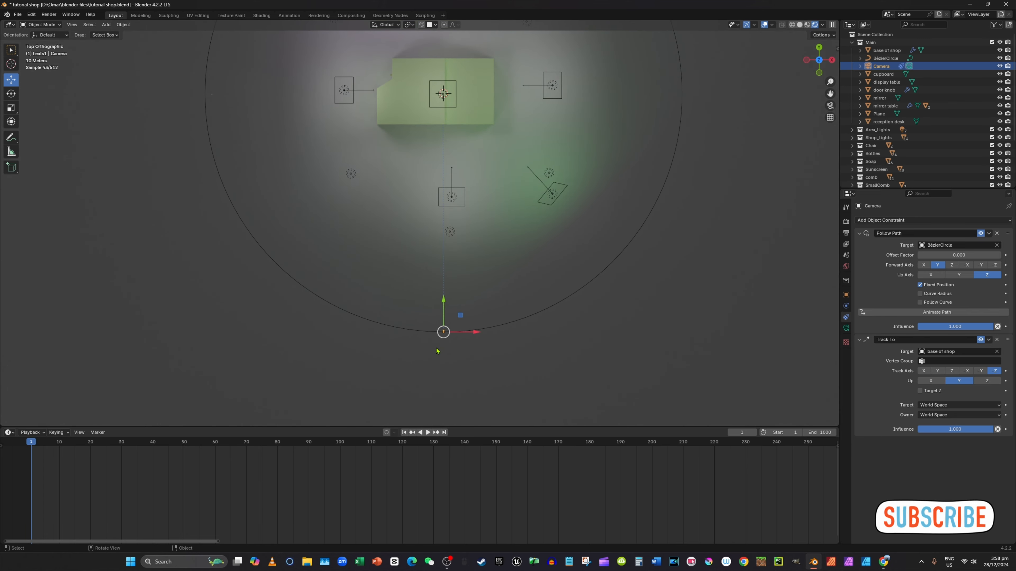
{"action": "middle_click_drag", "start_coordinate": [436, 351], "coordinate": [462, 427]}
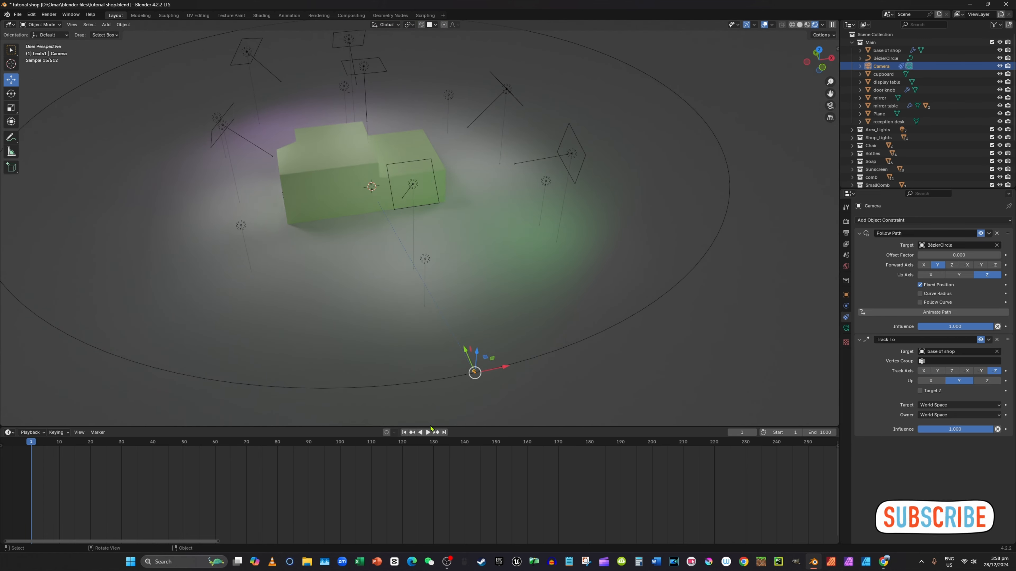
{"action": "left_click", "coordinate": [427, 433]}
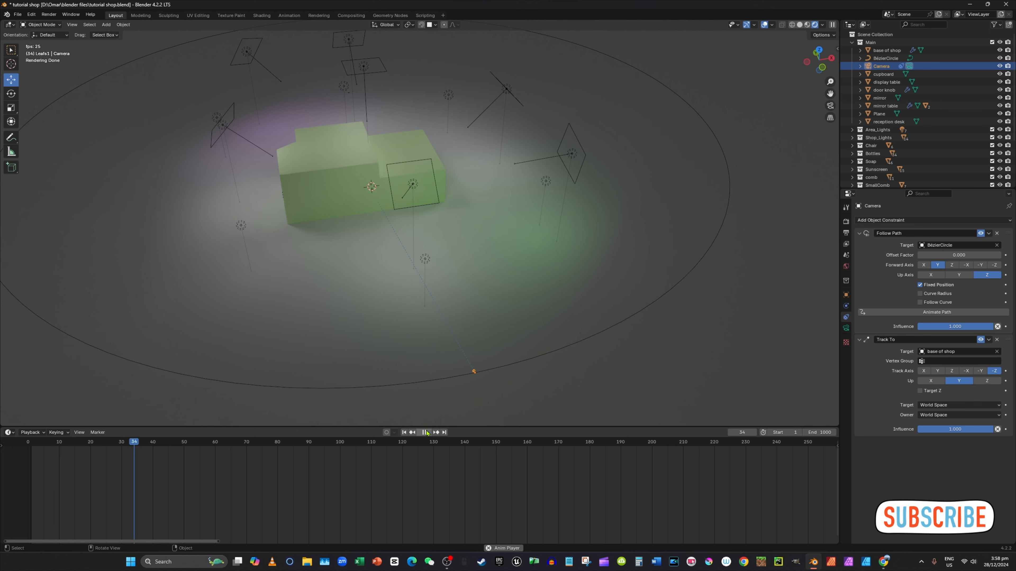
{"action": "left_click", "coordinate": [425, 432]}
{"action": "left_click", "coordinate": [34, 444]}
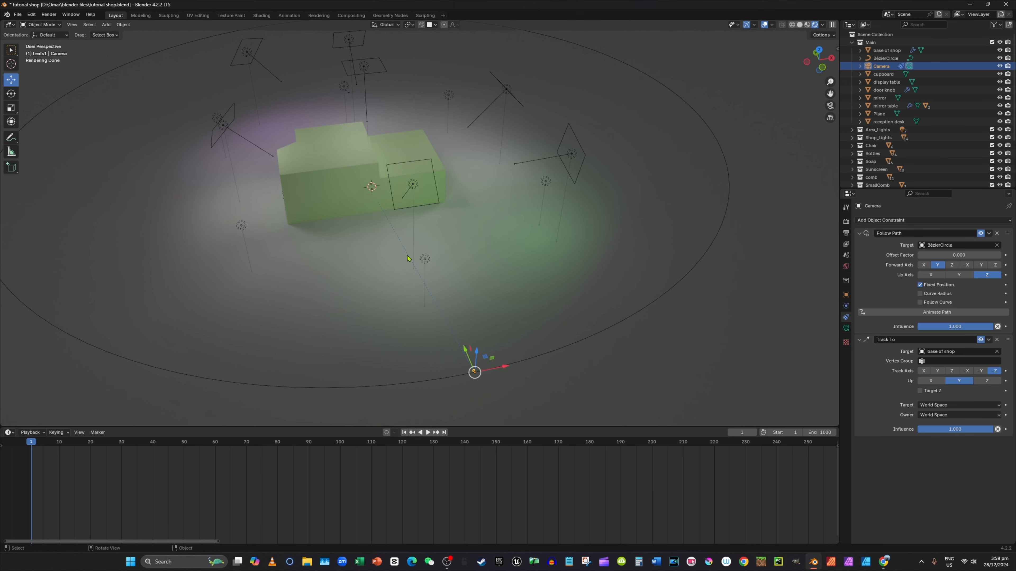
Keyframe the camera's Follow Path Offset Factor at 0.000 on frame 1.
{"action": "middle_click_drag", "start_coordinate": [407, 256], "coordinate": [400, 169], "text": "shift"}
{"action": "scroll", "coordinate": [400, 170], "scroll_direction": "up", "scroll_amount": 4}
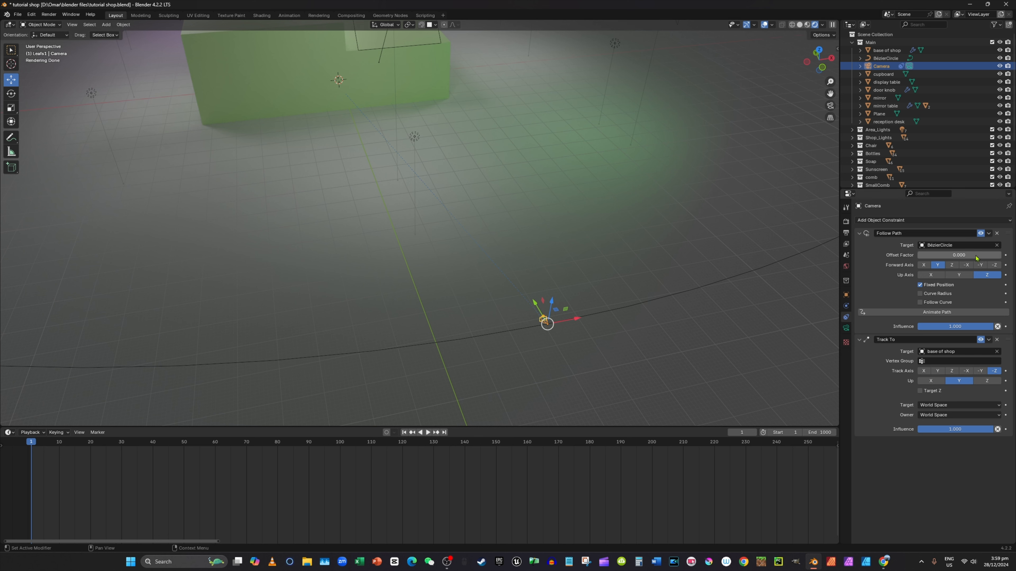
{"action": "left_click", "coordinate": [1006, 255]}
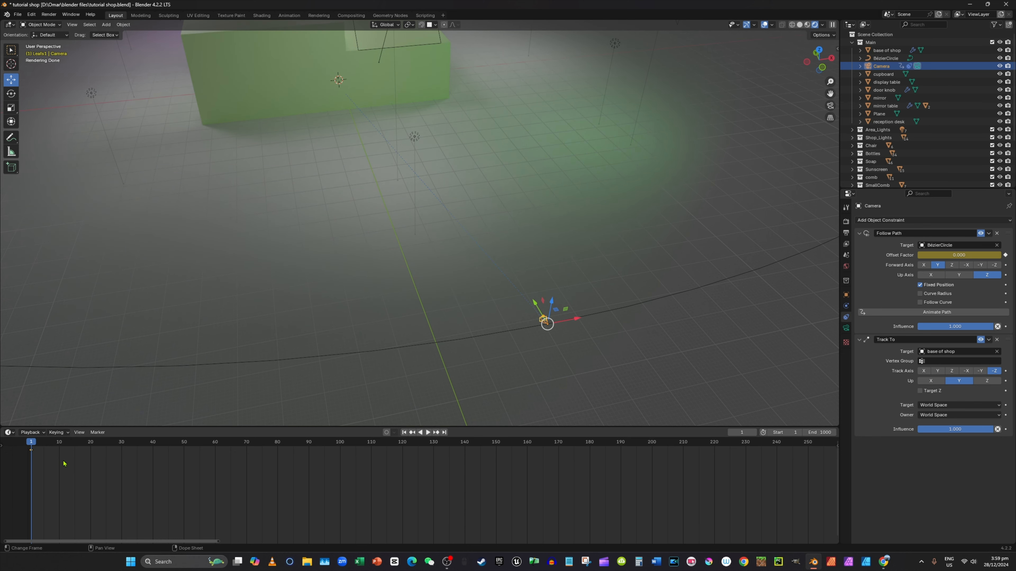
Keyframe the Follow Path Offset Factor at about 0.38 on frame 50 to carry the camera partway around the circle.
{"action": "scroll", "coordinate": [485, 292], "scroll_direction": "down", "scroll_amount": 4}
{"action": "middle_click_drag", "start_coordinate": [486, 292], "coordinate": [604, 392], "text": "shift"}
{"action": "scroll", "coordinate": [534, 314], "scroll_direction": "down", "scroll_amount": 2}
{"action": "scroll", "coordinate": [509, 307], "scroll_direction": "up", "scroll_amount": 1}
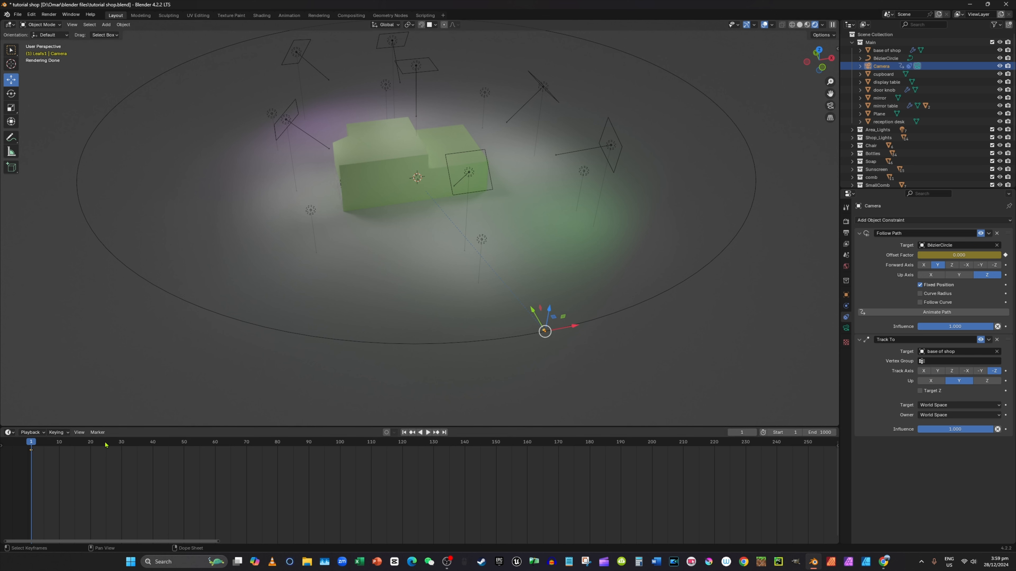
{"action": "left_click", "coordinate": [122, 442]}
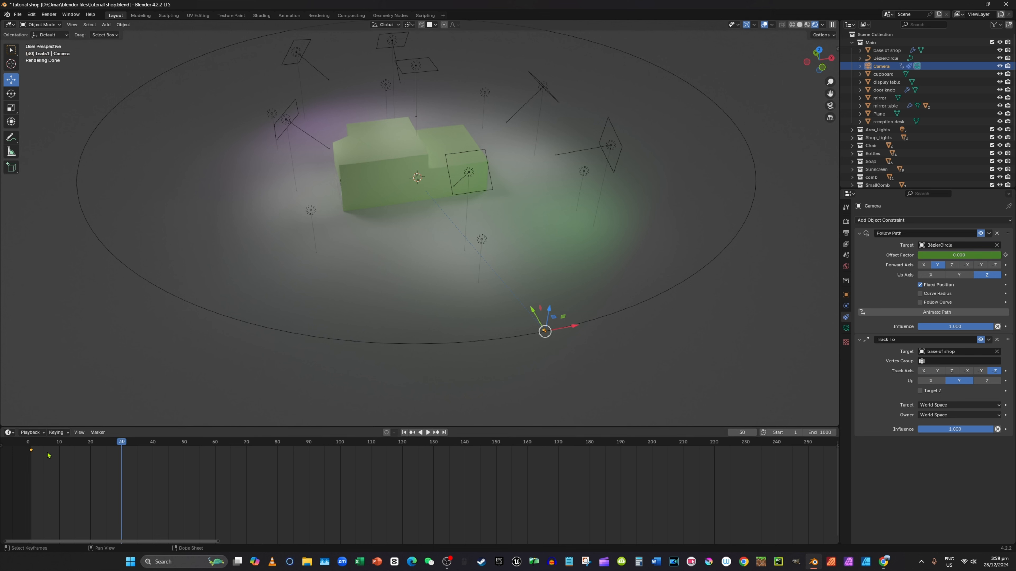
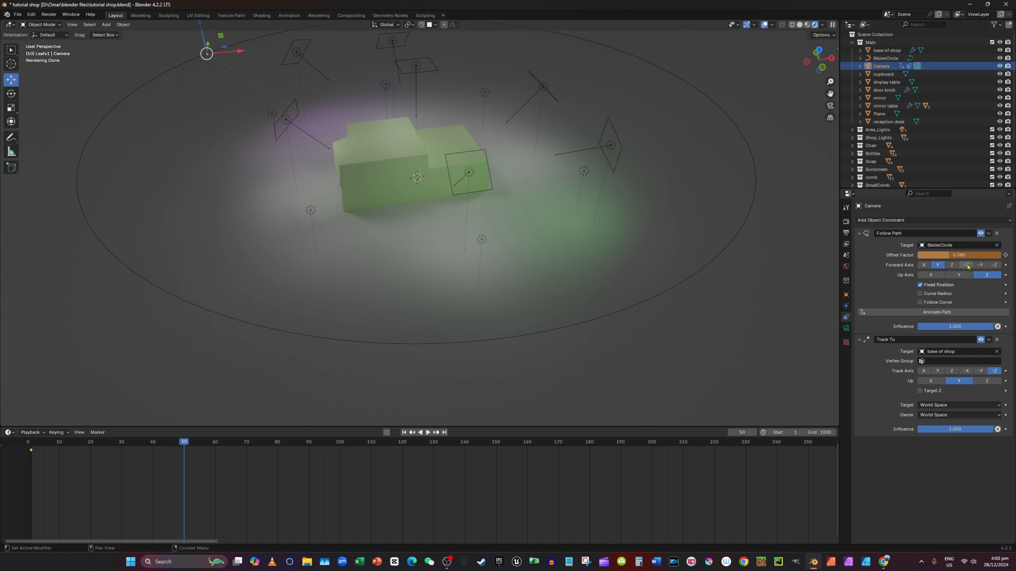
{"action": "left_click", "coordinate": [1006, 256]}
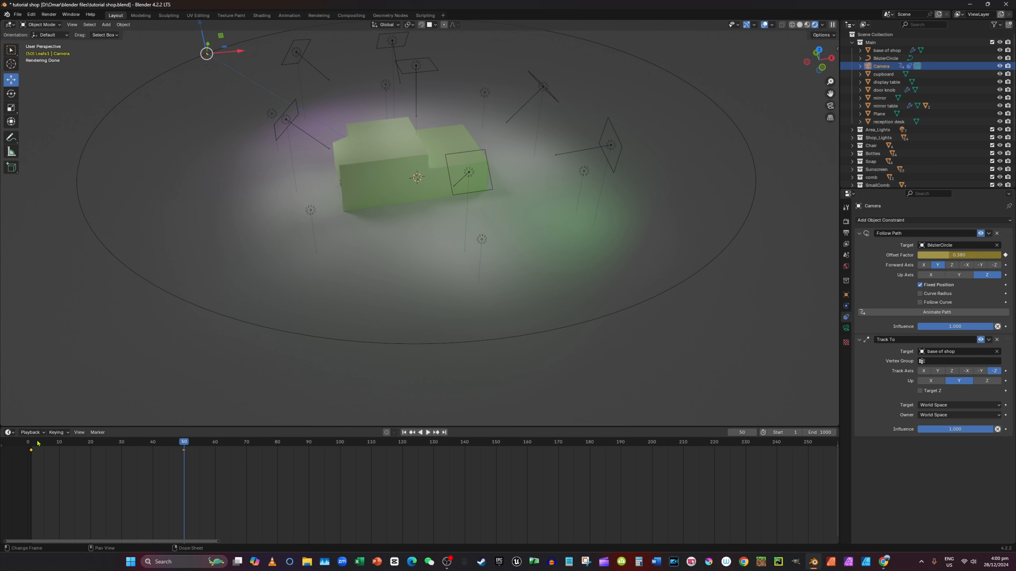
Play the keyframed camera move through the camera view and return the timeline to frame 1.
{"action": "left_click", "coordinate": [29, 443]}
{"action": "left_click", "coordinate": [830, 106]}
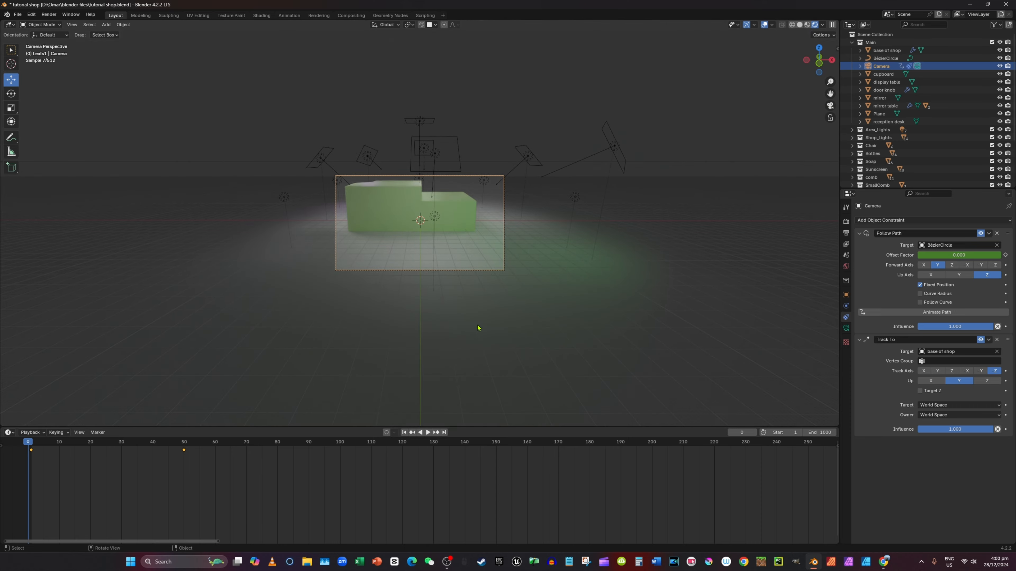
{"action": "left_click", "coordinate": [429, 433]}
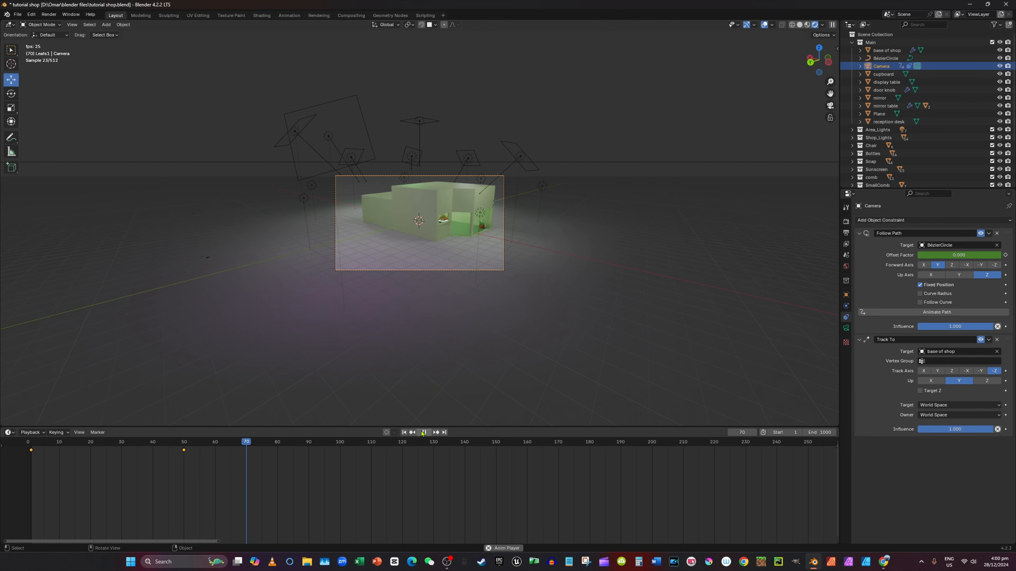
{"action": "key", "text": "space"}
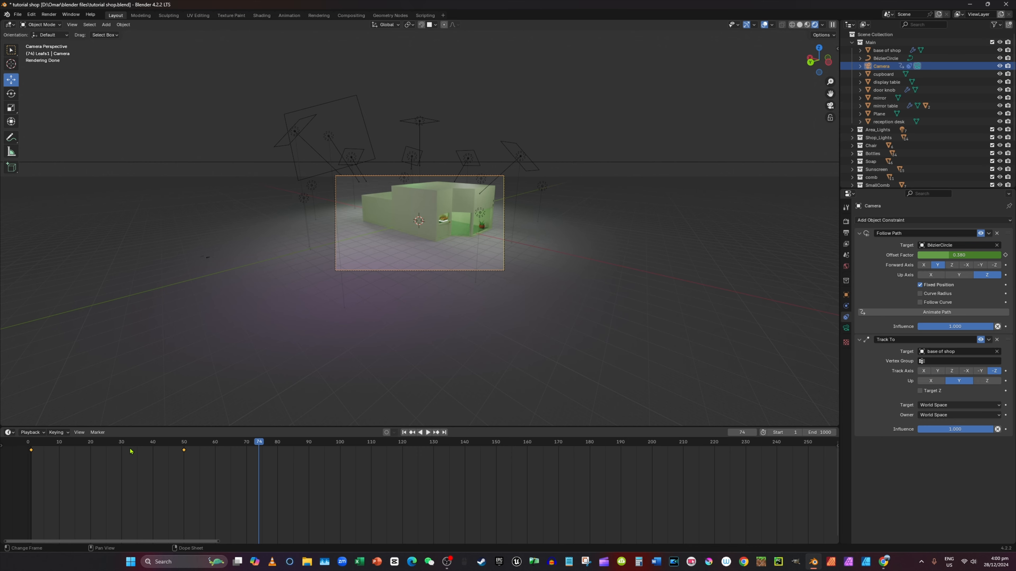
{"action": "left_click", "coordinate": [31, 442]}
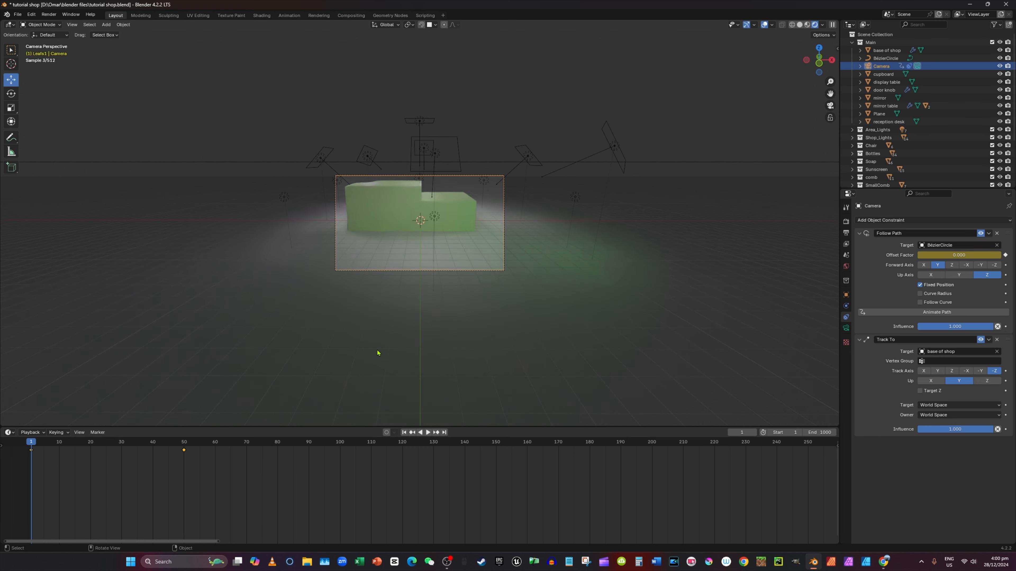
Leave the camera view and undo the Offset Factor keyframe on frame 50.
{"action": "middle_click_drag", "start_coordinate": [379, 353], "coordinate": [344, 346]}
{"action": "scroll", "coordinate": [343, 346], "scroll_direction": "down", "scroll_amount": 3}
{"action": "scroll", "coordinate": [343, 346], "scroll_direction": "down", "scroll_amount": 5}
{"action": "scroll", "coordinate": [202, 472], "scroll_direction": "down", "scroll_amount": 2}
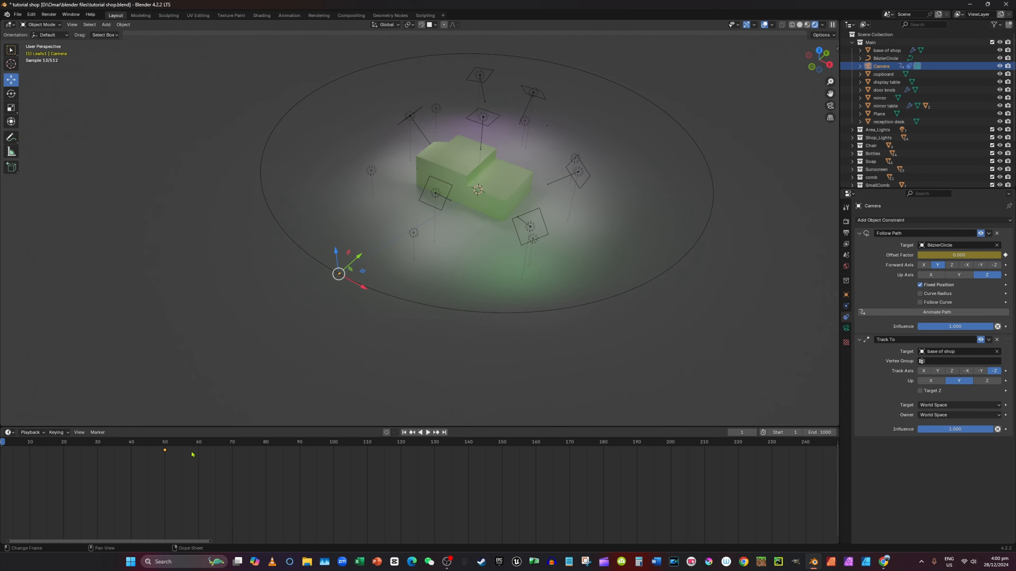
{"action": "key", "text": "Up"}
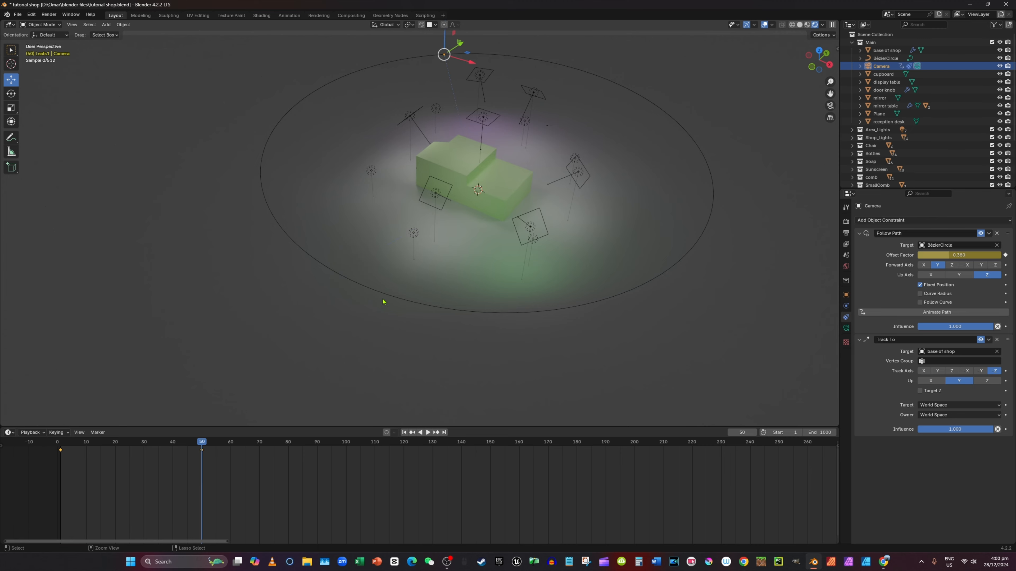
{"action": "key", "text": "ctrl+z"}
Set the camera's Follow Path Offset Factor to about 0.41 on frame 80 and keyframe it.
{"action": "middle_click_drag", "start_coordinate": [426, 292], "coordinate": [308, 294]}
{"action": "middle_click_drag", "start_coordinate": [490, 196], "coordinate": [303, 127]}
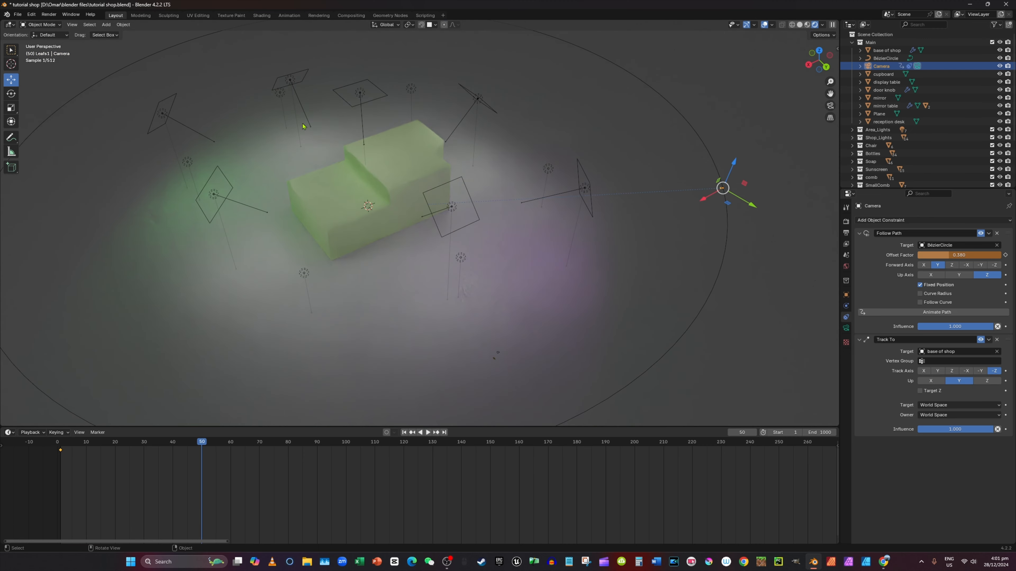
{"action": "left_click", "coordinate": [60, 442]}
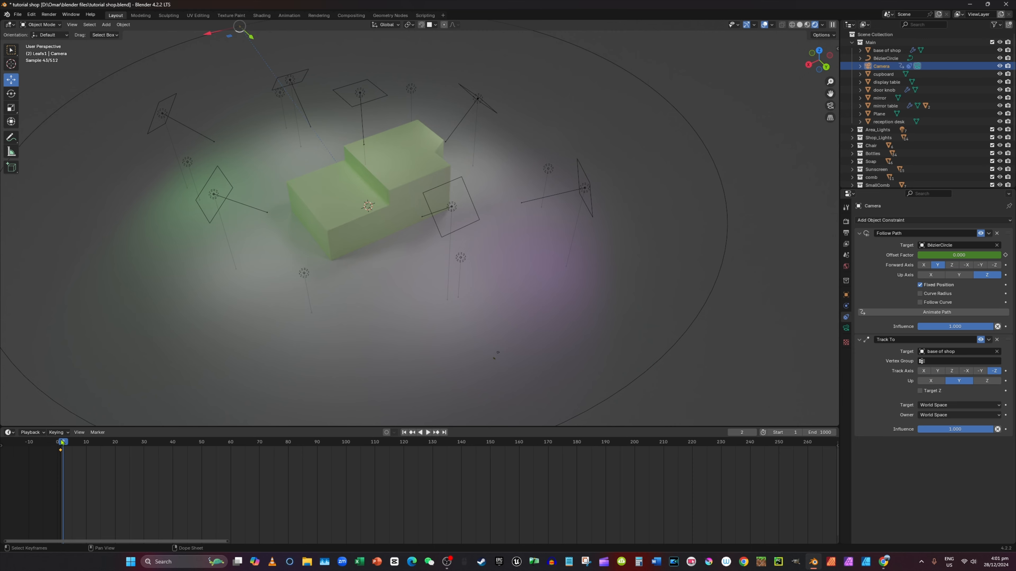
{"action": "middle_click_drag", "start_coordinate": [240, 321], "coordinate": [315, 285]}
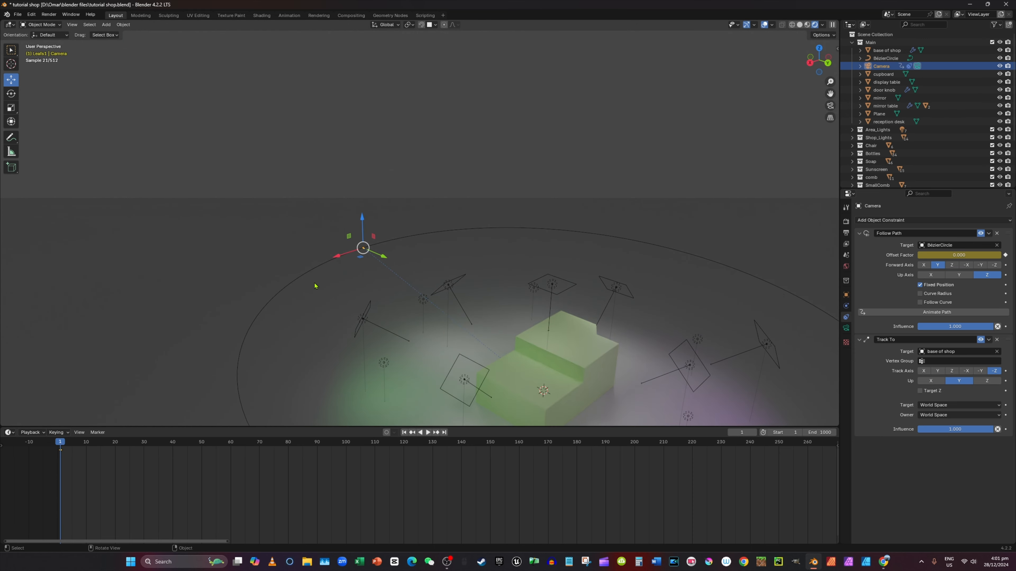
{"action": "left_click", "coordinate": [288, 441]}
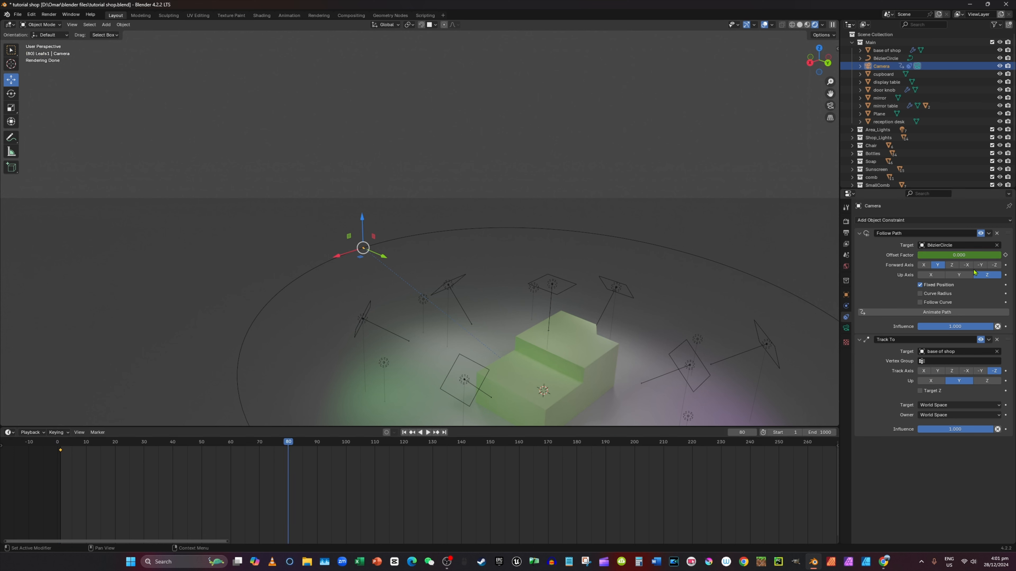
{"action": "left_click_drag", "start_coordinate": [960, 259], "coordinate": [991, 258]}
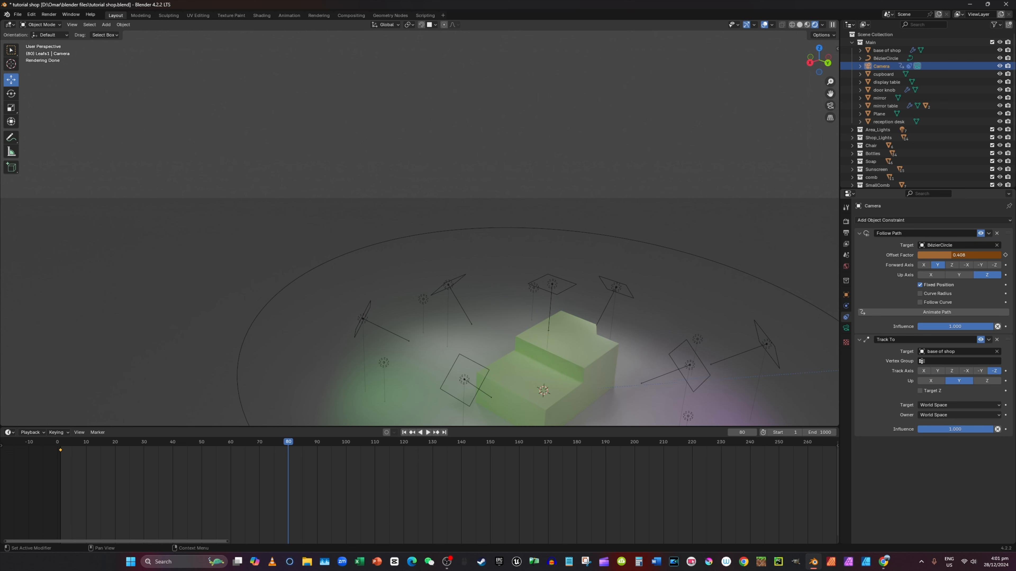
{"action": "scroll", "coordinate": [756, 295], "scroll_direction": "down", "scroll_amount": 3}
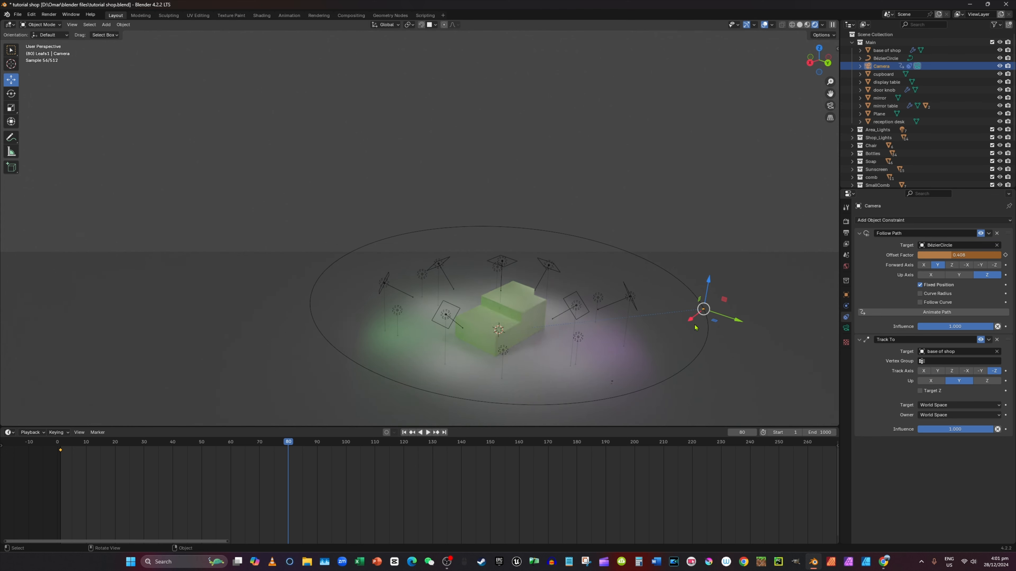
{"action": "left_click", "coordinate": [1005, 255]}
Play the slower camera move from frame 1 through the camera view, stopping just past the frame 80 keyframe.
{"action": "left_click", "coordinate": [61, 445]}
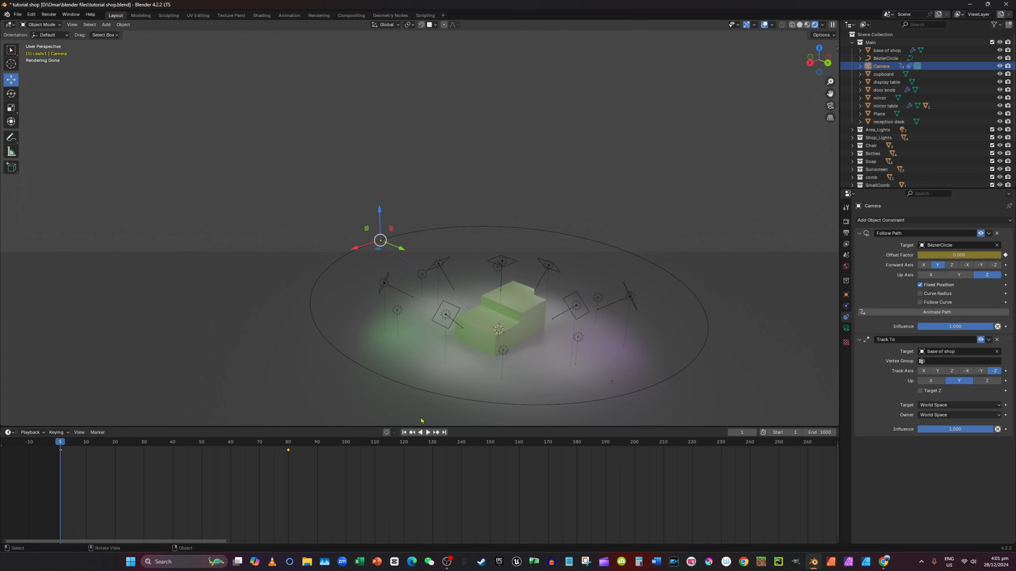
{"action": "left_click", "coordinate": [831, 106]}
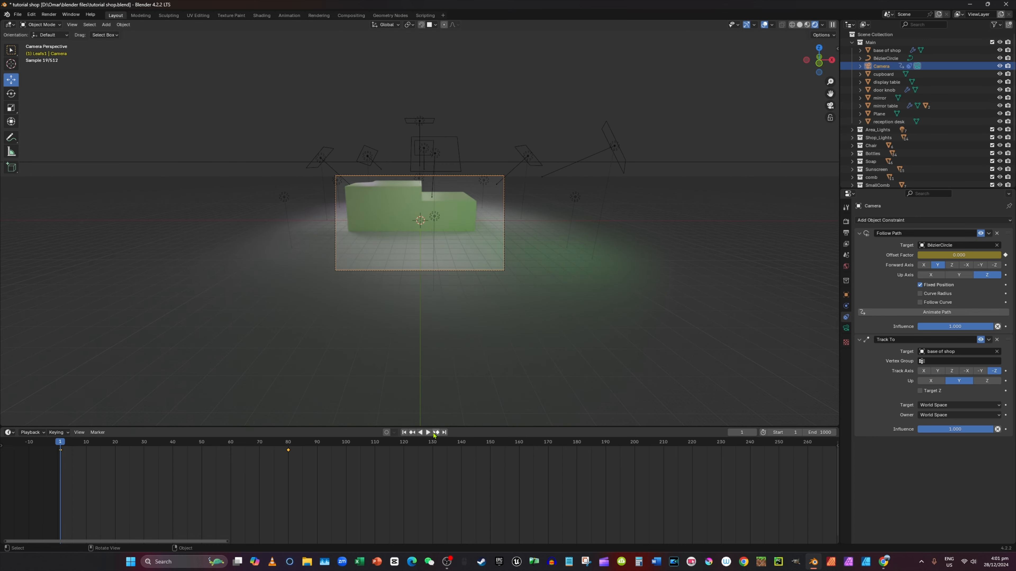
{"action": "left_click", "coordinate": [432, 433]}
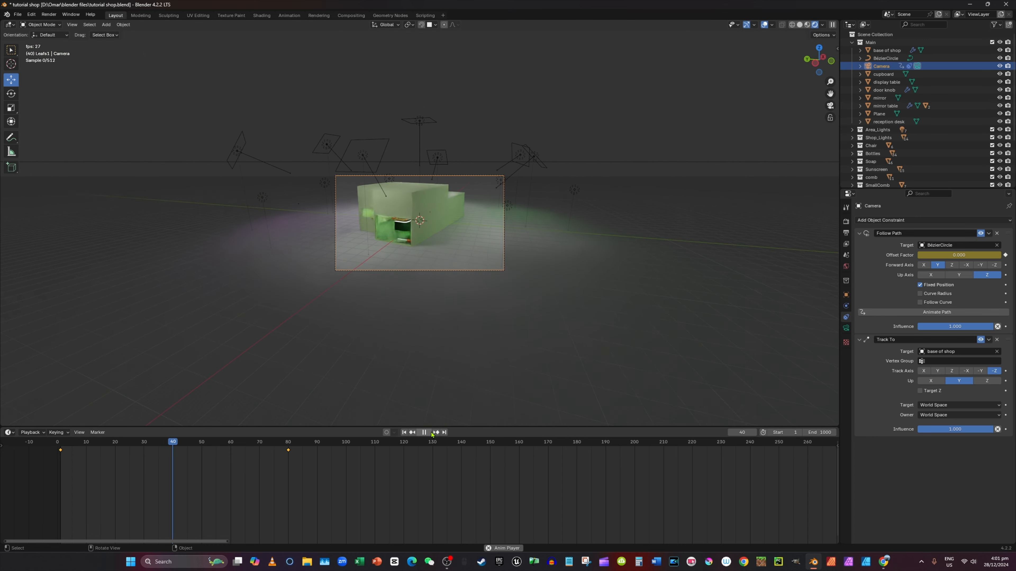
{"action": "left_click", "coordinate": [424, 433]}
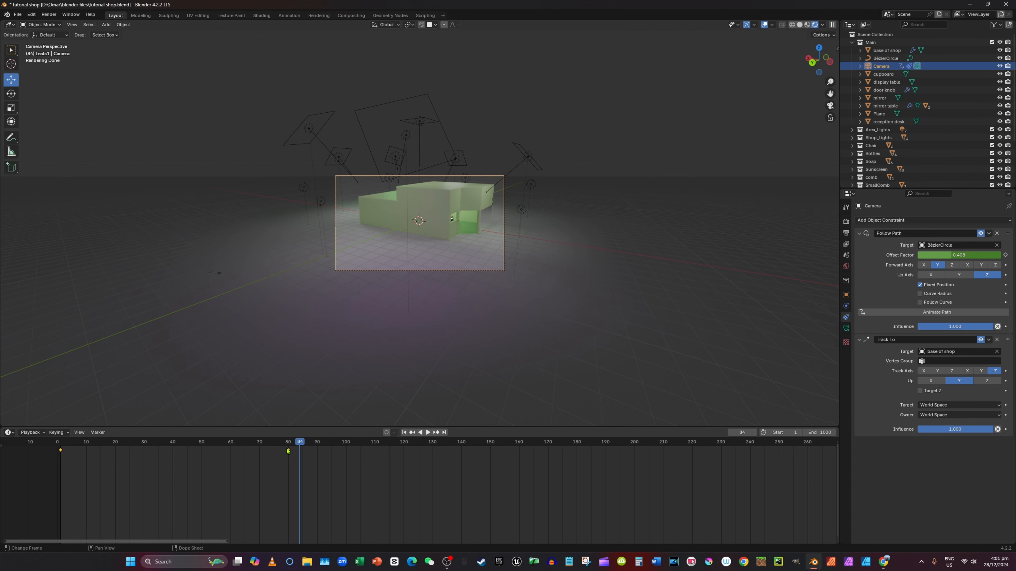
Leave the camera view, advance the camera along the circle with the Follow Path Offset Factor on frame 170, and keyframe it.
{"action": "left_click", "coordinate": [284, 441]}
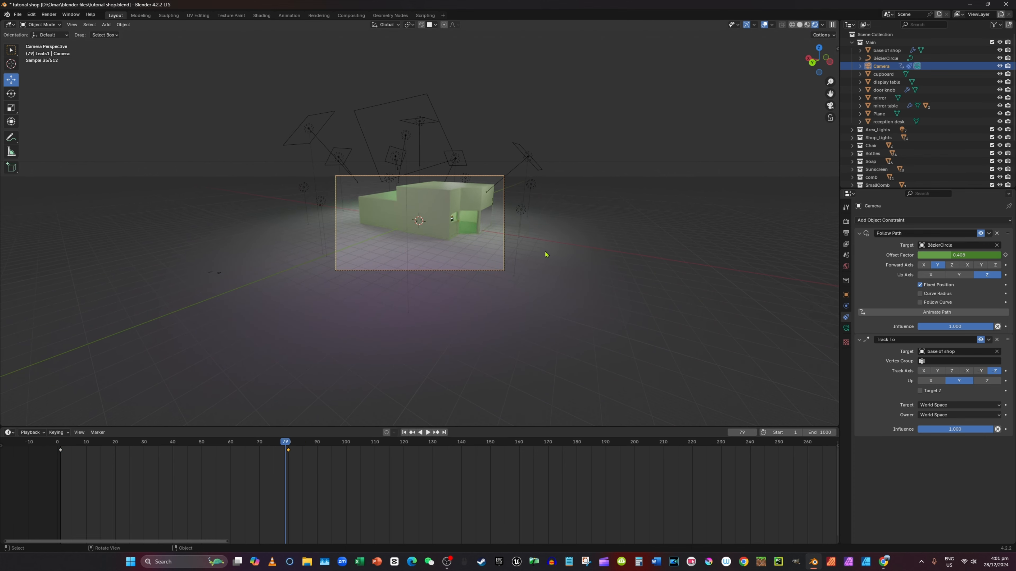
{"action": "middle_click_drag", "start_coordinate": [545, 315], "coordinate": [503, 292]}
{"action": "scroll", "coordinate": [503, 292], "scroll_direction": "down", "scroll_amount": 5}
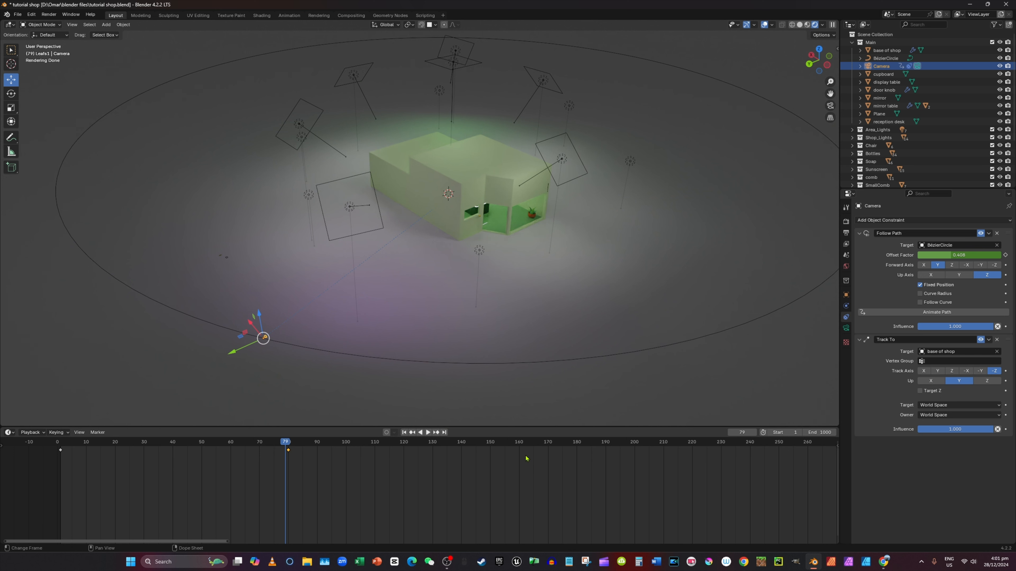
{"action": "left_click", "coordinate": [548, 442]}
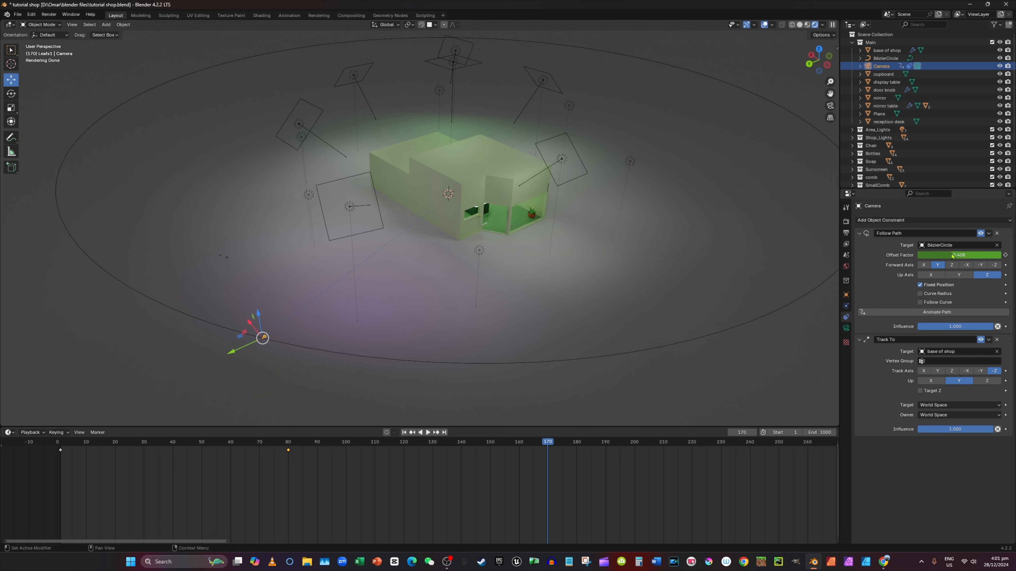
{"action": "left_click_drag", "start_coordinate": [952, 255], "coordinate": [965, 255]}
{"action": "left_click", "coordinate": [1006, 255]}
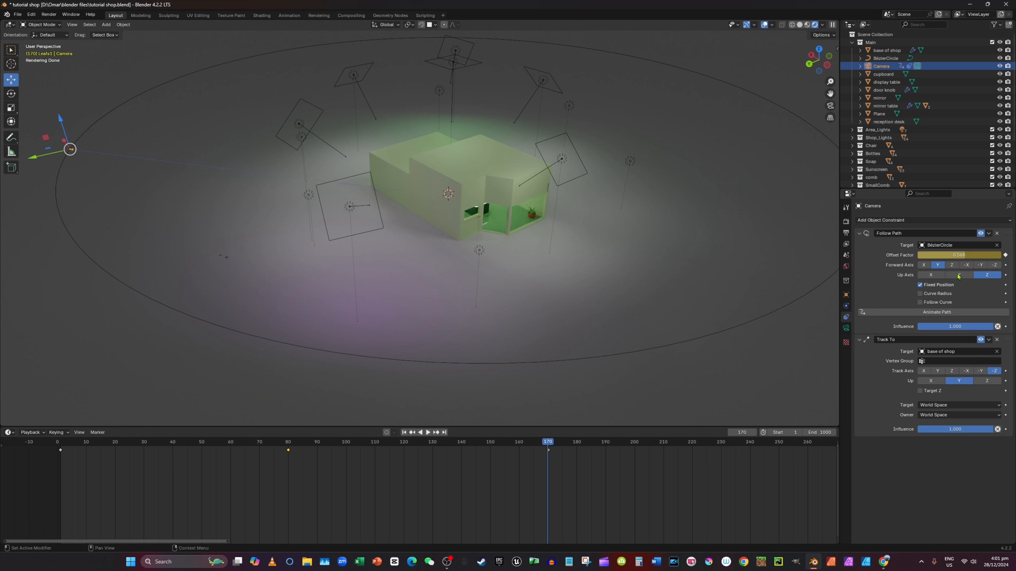
Play the camera move from frame 1 through the camera view, stopping shortly before the frame 170 keyframe.
{"action": "left_click", "coordinate": [62, 442]}
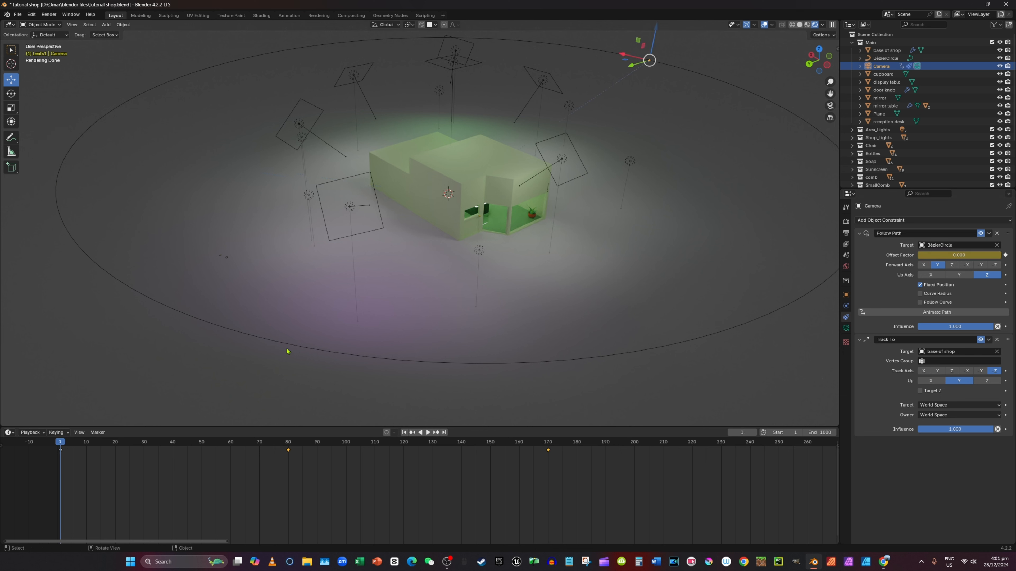
{"action": "left_click", "coordinate": [831, 106]}
{"action": "left_click", "coordinate": [428, 431]}
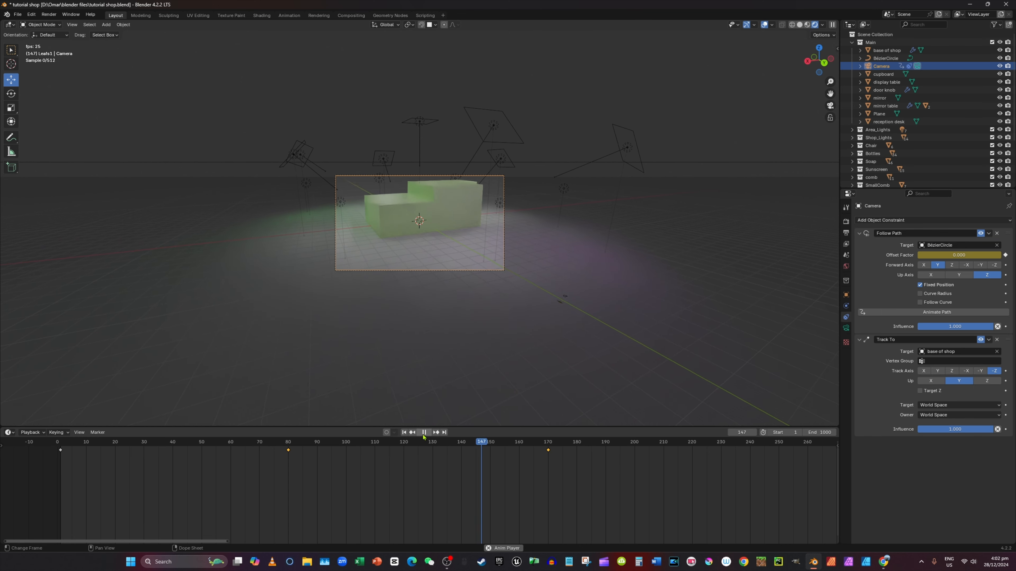
{"action": "key", "text": "space"}
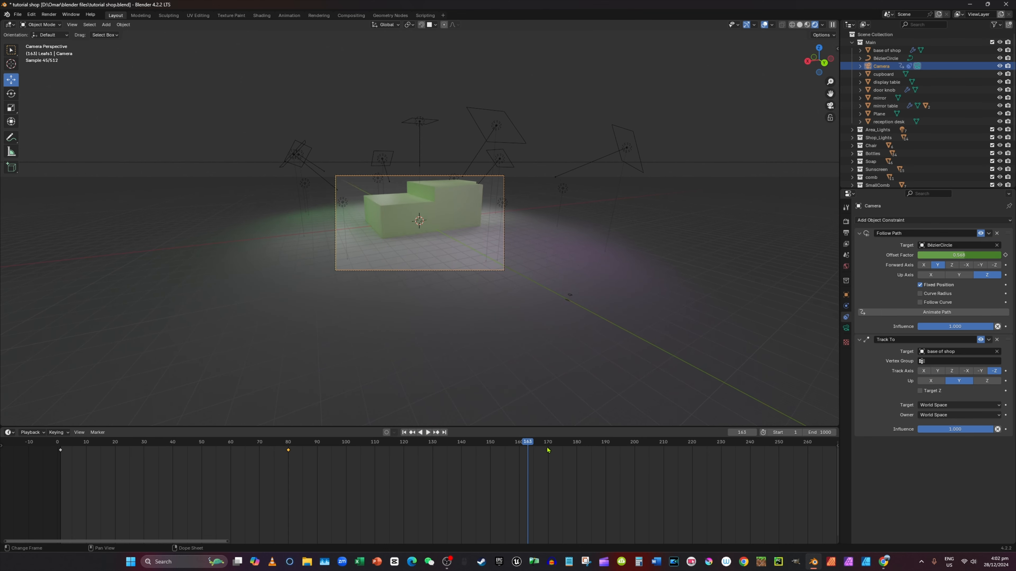
Undo the Offset Factor keyframe on frame 170 and leave the camera view.
{"action": "key", "text": "ctrl+z"}
{"action": "key", "text": "ctrl+z"}
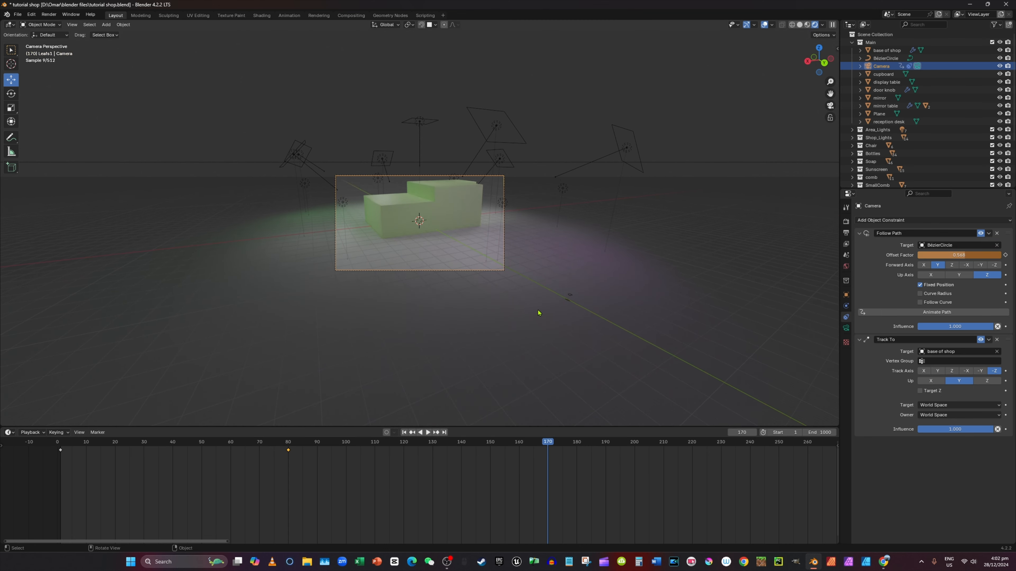
{"action": "scroll", "coordinate": [503, 306], "scroll_direction": "down", "scroll_amount": 1}
{"action": "middle_click_drag", "start_coordinate": [501, 306], "coordinate": [481, 323]}
{"action": "scroll", "coordinate": [481, 325], "scroll_direction": "down", "scroll_amount": 5}
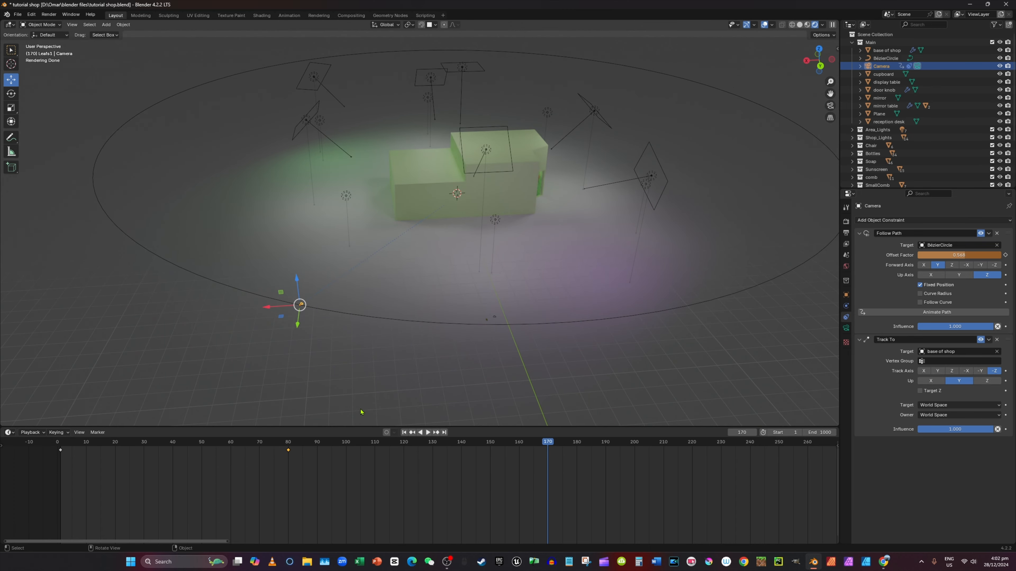
Set the camera's Follow Path Offset Factor to about 0.67 on frame 180 and keyframe it.
{"action": "left_click_drag", "start_coordinate": [484, 442], "coordinate": [577, 442]}
{"action": "left_click_drag", "start_coordinate": [948, 256], "coordinate": [977, 255]}
{"action": "key", "text": "i"}
Play the camera move from the first frame through the camera view up to frame 180.
{"action": "left_click", "coordinate": [830, 106]}
{"action": "left_click", "coordinate": [404, 432]}
{"action": "left_click", "coordinate": [428, 433]}
{"action": "left_click", "coordinate": [428, 434]}
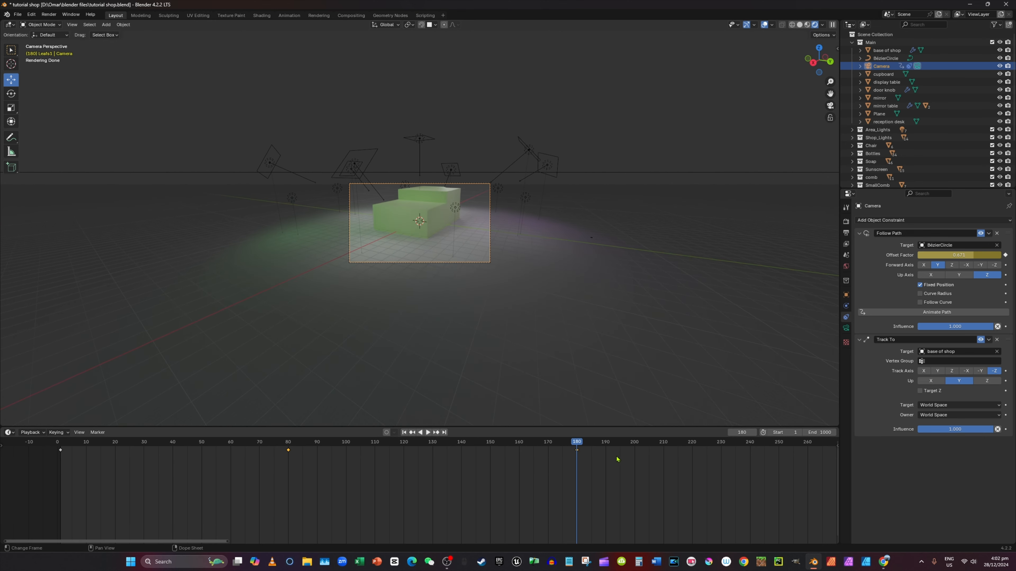
Move the camera's frame 180 keyframe to frame 160 and return the timeline to frame 1.
{"action": "left_click_drag", "start_coordinate": [576, 451], "coordinate": [577, 453]}
{"action": "left_click", "coordinate": [579, 455]}
{"action": "left_click_drag", "start_coordinate": [577, 451], "coordinate": [518, 456]}
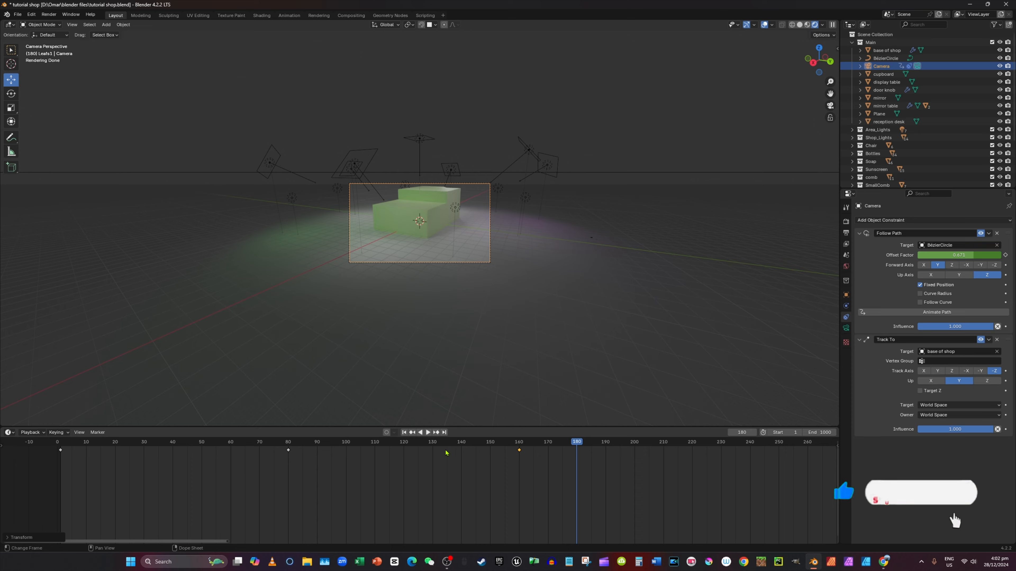
{"action": "left_click", "coordinate": [61, 442]}
Go to frame 300 outside the camera view and enter 1.0 as the camera's Follow Path Offset Factor.
{"action": "left_click", "coordinate": [779, 443]}
{"action": "key", "text": "KP_0"}
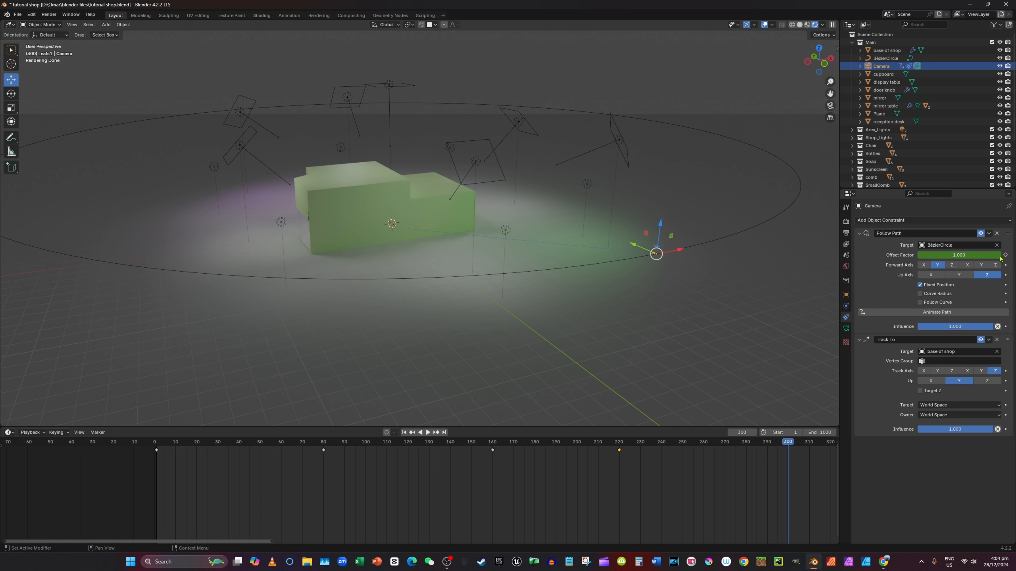
{"action": "left_click", "coordinate": [966, 259]}
{"action": "type", "text": "1.0"}
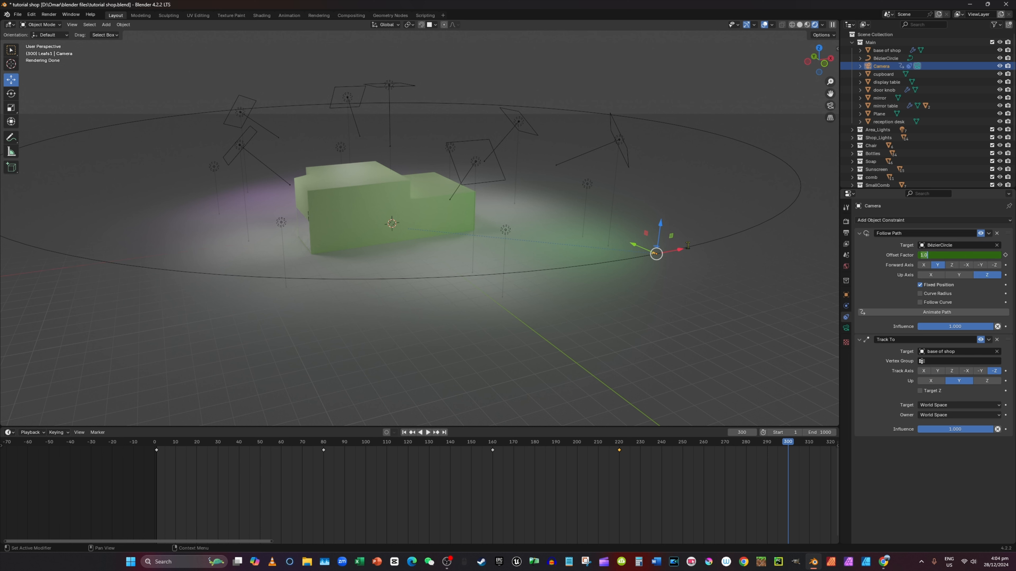
{"action": "key", "text": "Return"}
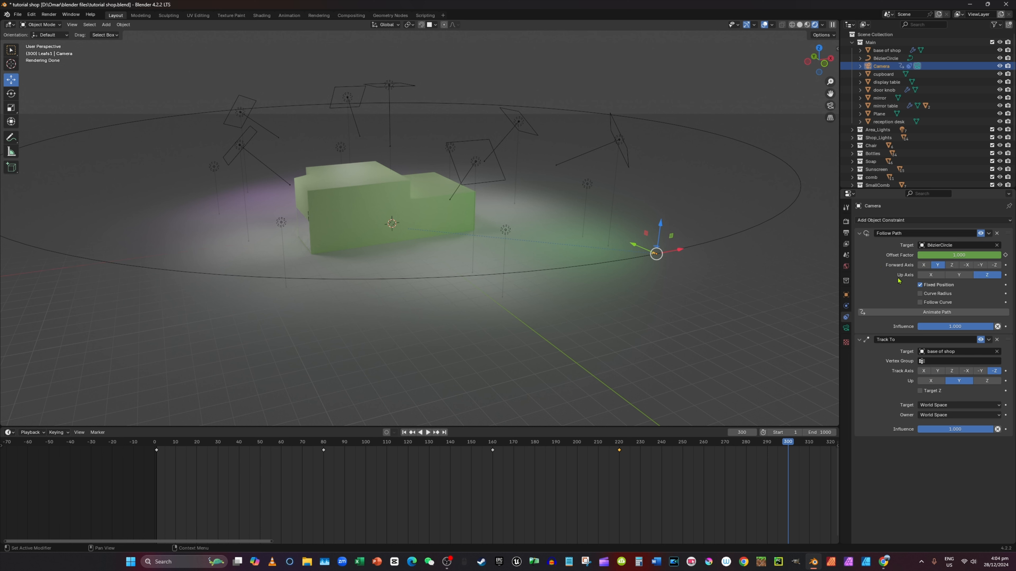
{"action": "left_click", "coordinate": [961, 257]}
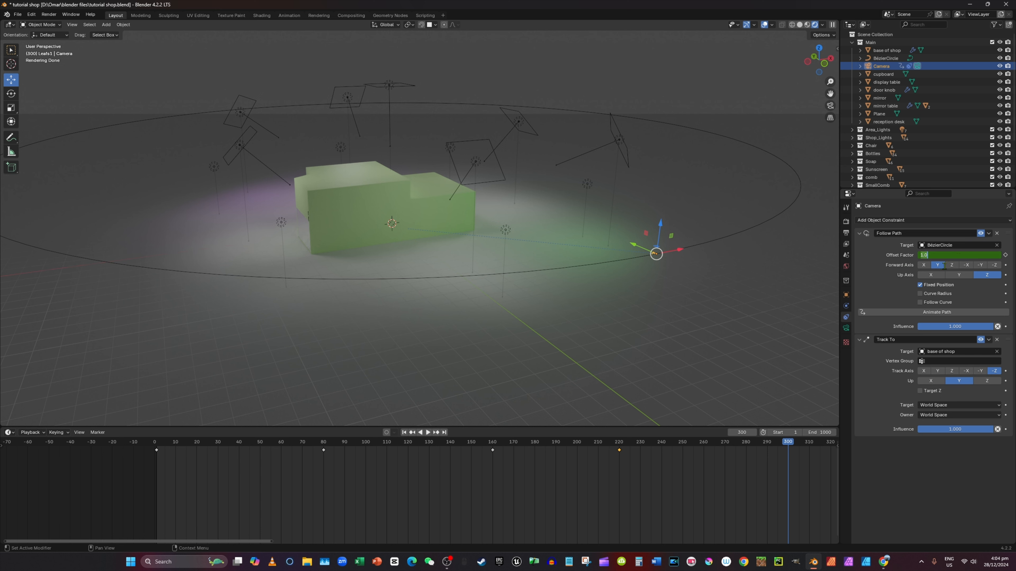
{"action": "key", "text": "Return"}
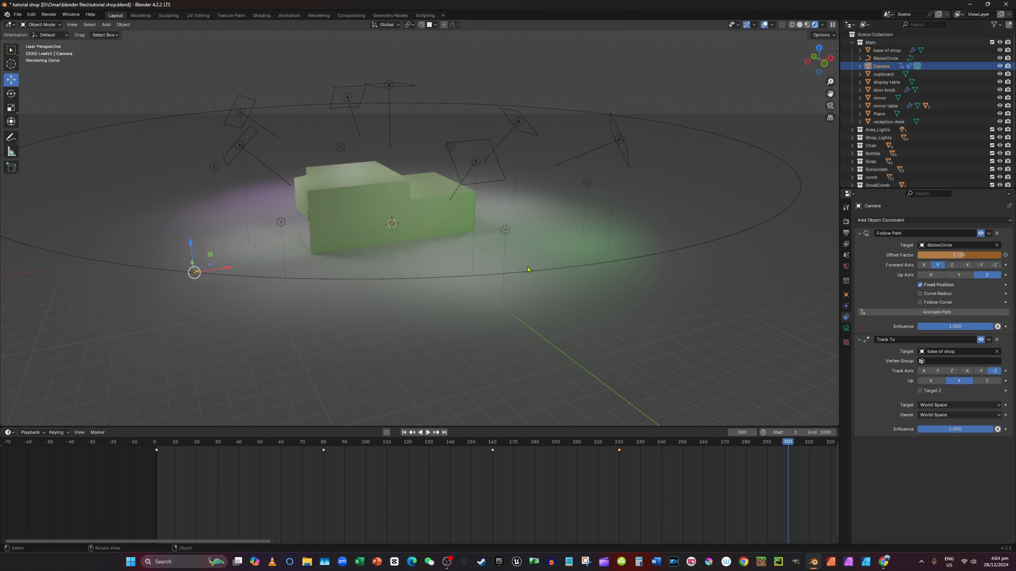
Set the camera's Follow Path Offset Factor to about 1.31 on frame 300 and keyframe it.
{"action": "middle_click_drag", "start_coordinate": [573, 273], "coordinate": [655, 311]}
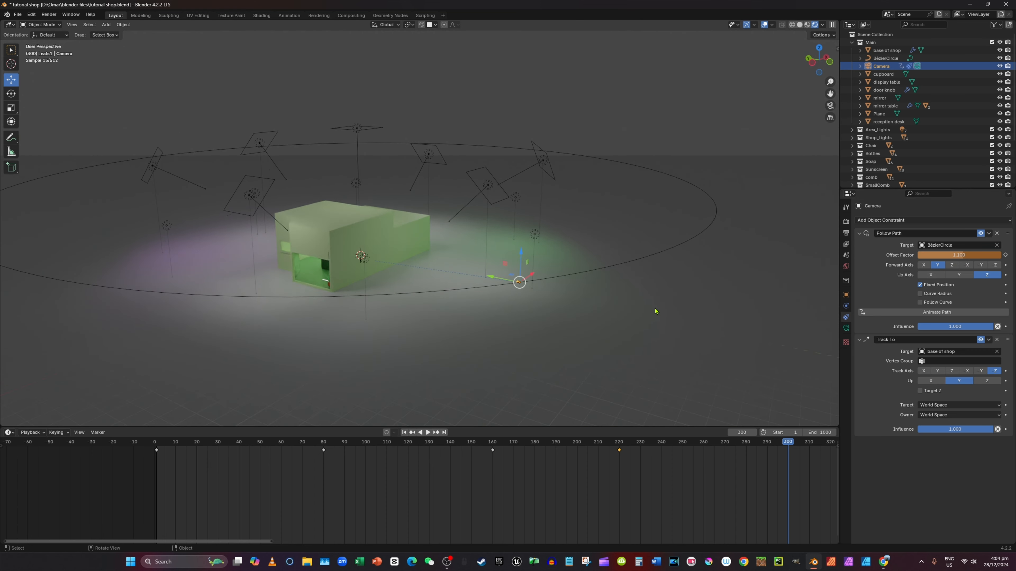
{"action": "left_click_drag", "start_coordinate": [964, 256], "coordinate": [980, 256]}
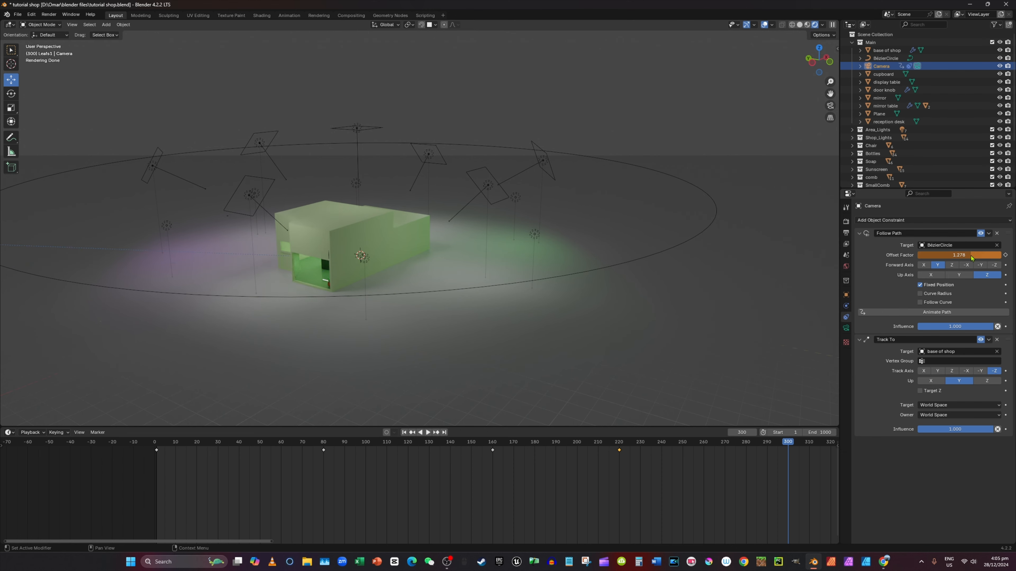
{"action": "scroll", "coordinate": [462, 253], "scroll_direction": "down", "scroll_amount": 1}
{"action": "middle_click_drag", "start_coordinate": [462, 253], "coordinate": [450, 308]}
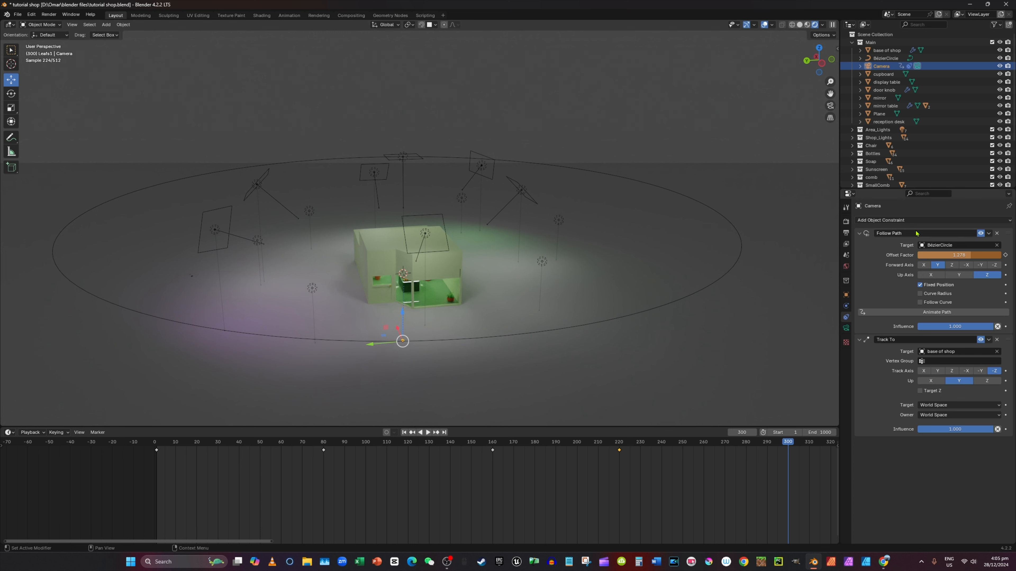
{"action": "left_click_drag", "start_coordinate": [968, 256], "coordinate": [972, 255]}
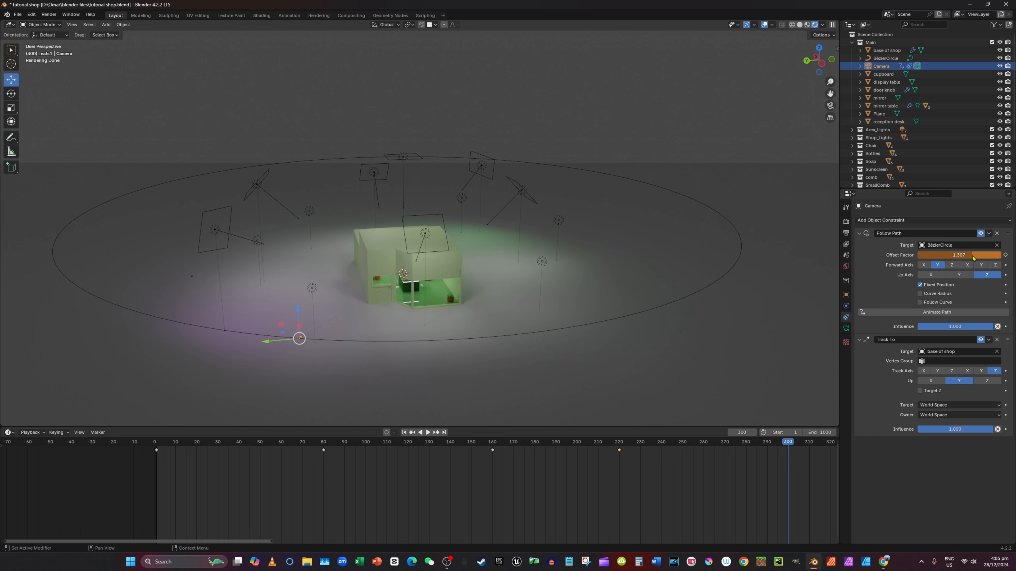
{"action": "left_click", "coordinate": [1005, 255]}
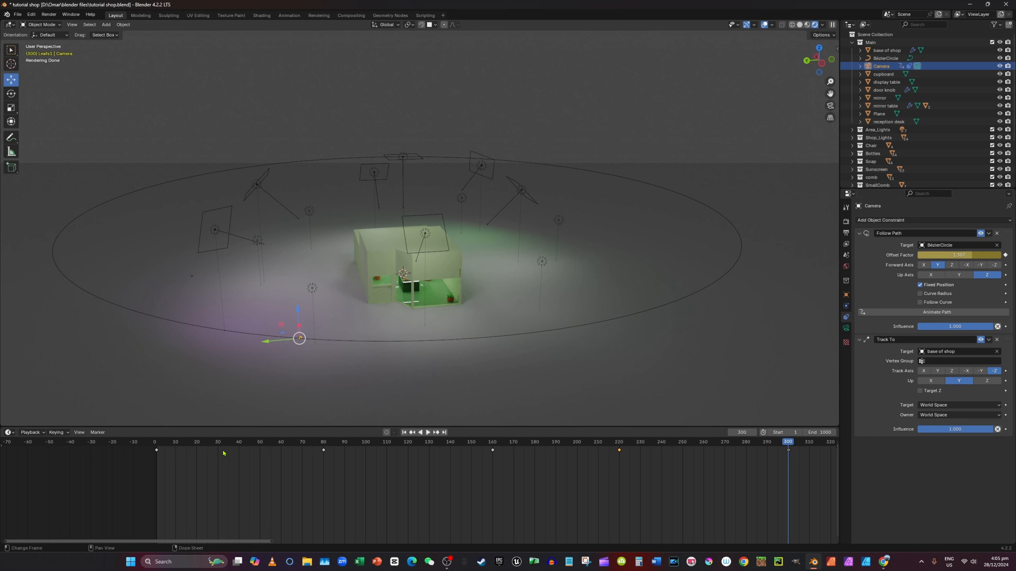
Play the full camera orbit from frame 1 through the camera view, stopping just before frame 300.
{"action": "left_click", "coordinate": [158, 444]}
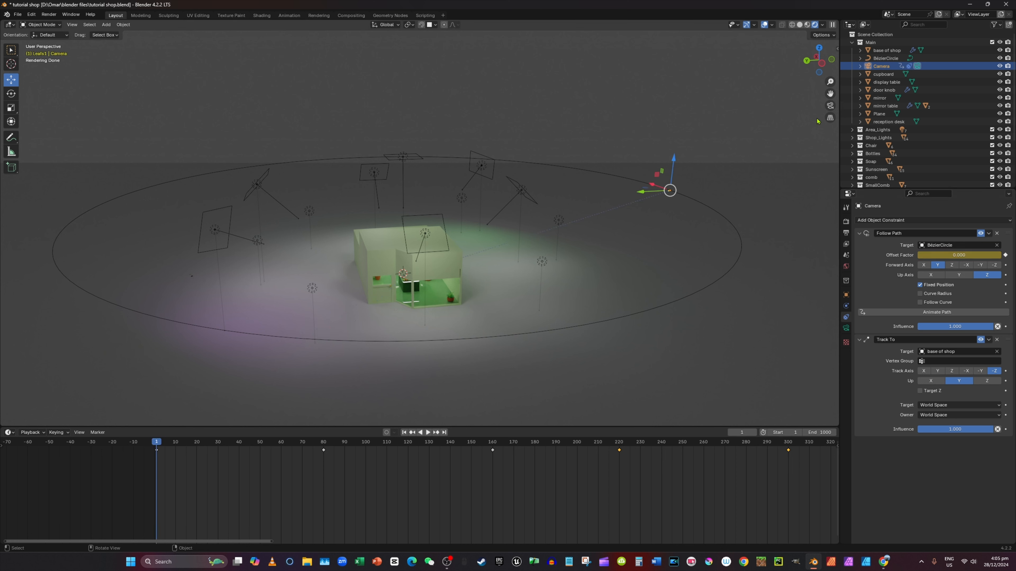
{"action": "left_click", "coordinate": [831, 107]}
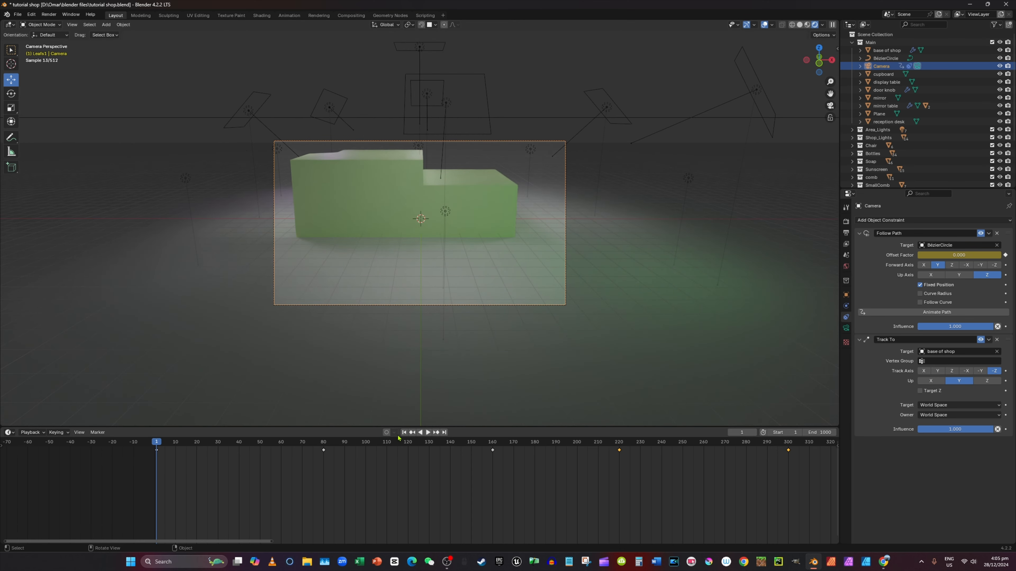
{"action": "left_click", "coordinate": [429, 433]}
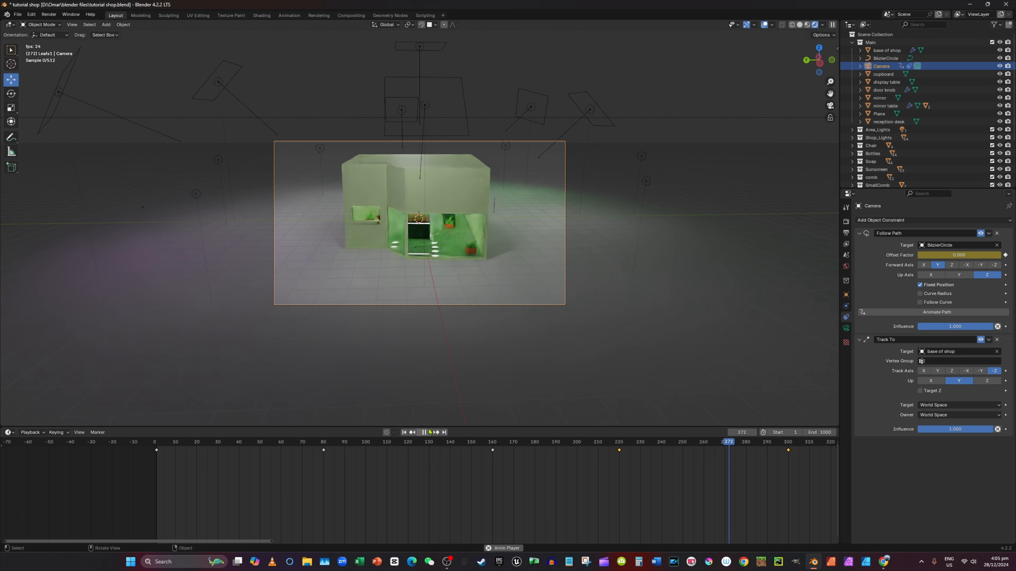
{"action": "left_click", "coordinate": [429, 432]}
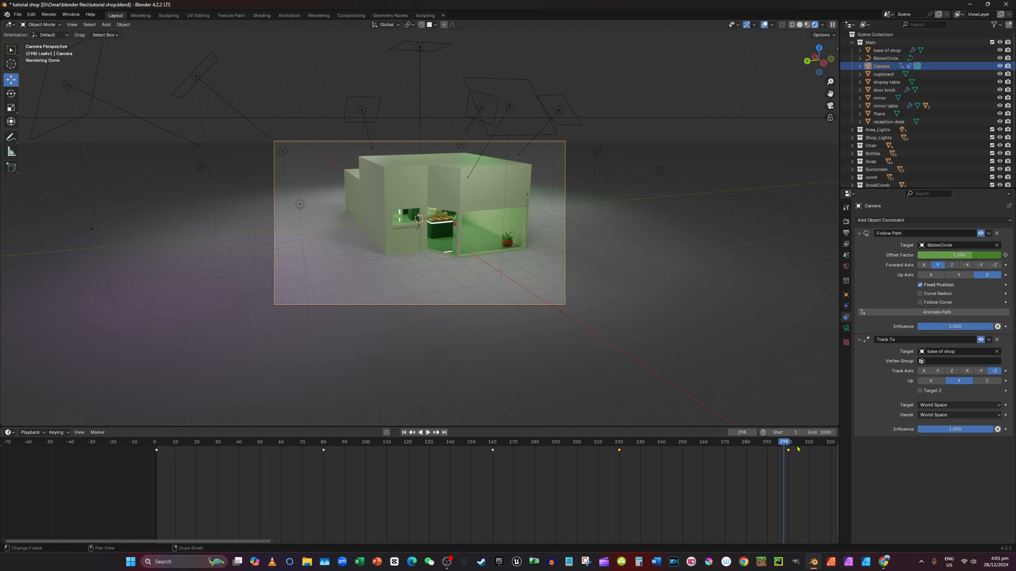
Go to frame 300 and undo the Offset Factor keyframe there.
{"action": "left_click", "coordinate": [789, 446]}
{"action": "right_click", "coordinate": [789, 450]}
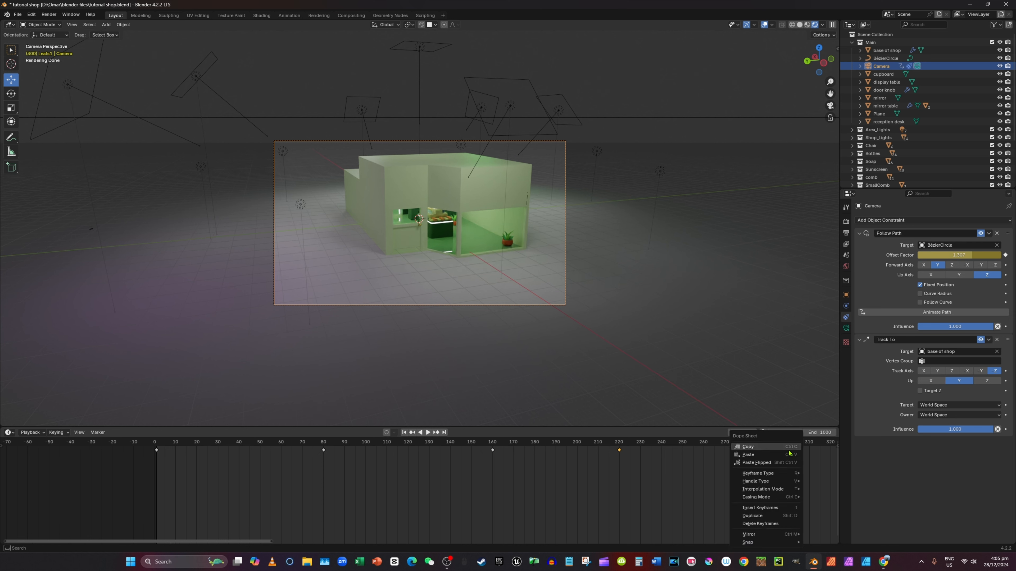
{"action": "left_click", "coordinate": [738, 455]}
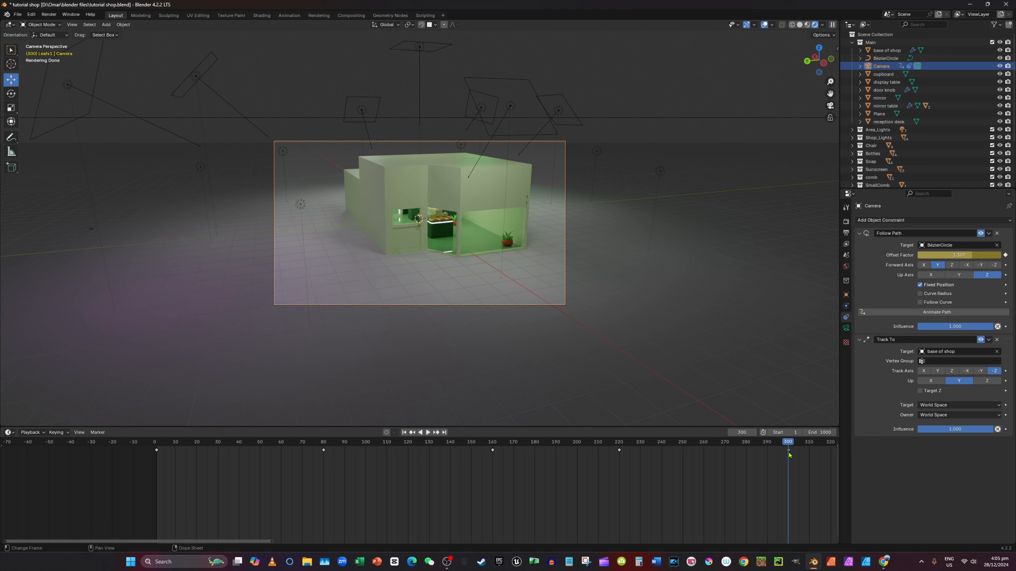
{"action": "key", "text": "ctrl+z"}
{"action": "key", "text": "ctrl+z"}
{"action": "key", "text": "ctrl+z"}
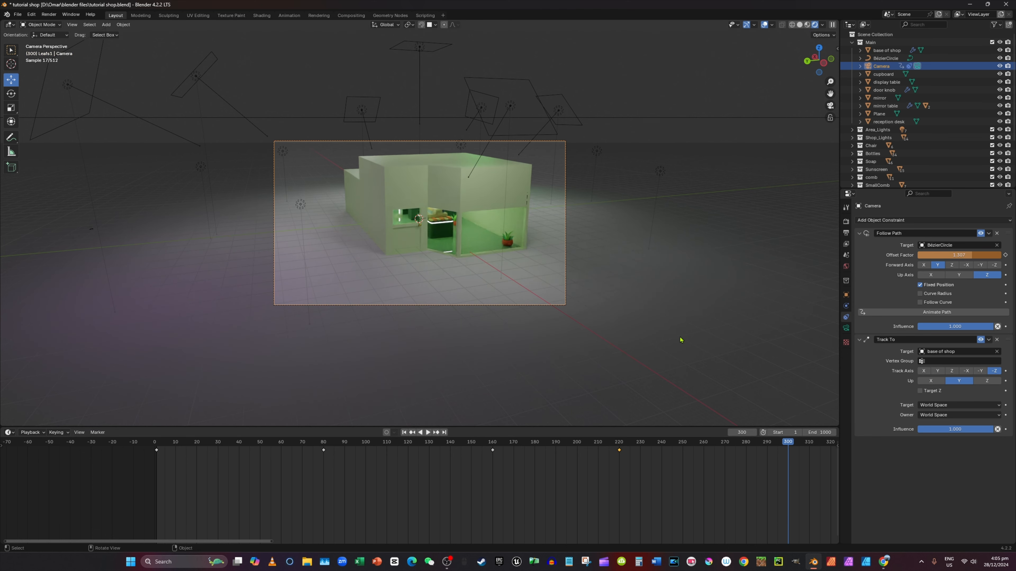
Keyframe the camera's Follow Path Offset Factor at about 1.28 on frame 300 and return to frame 2 in the camera view.
{"action": "middle_click_drag", "start_coordinate": [680, 338], "coordinate": [648, 327]}
{"action": "scroll", "coordinate": [640, 330], "scroll_direction": "up", "scroll_amount": 3}
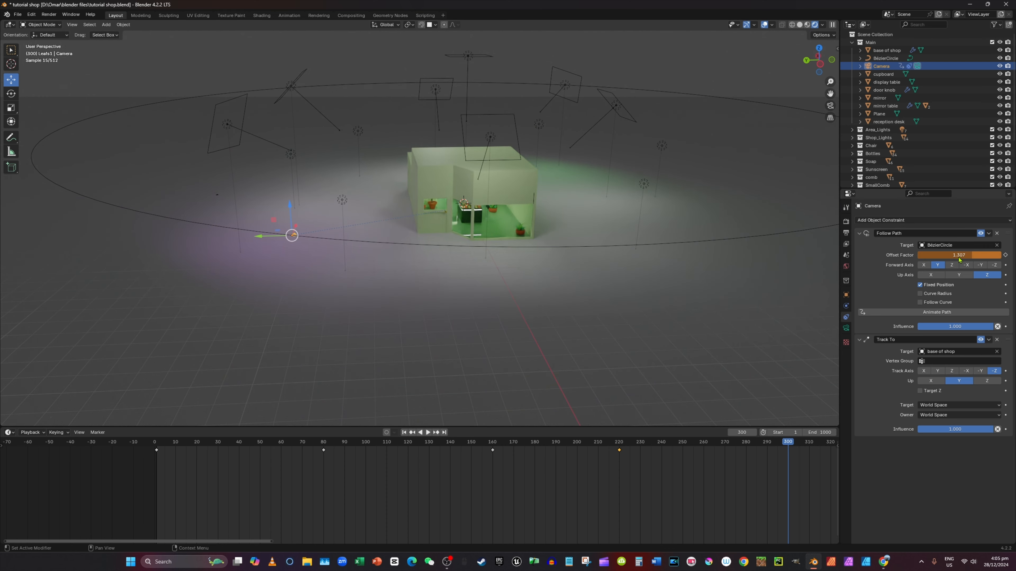
{"action": "mouse_move", "coordinate": [964, 255]}
{"action": "left_mouse_down"}
{"action": "mouse_move", "coordinate": [948, 255]}
{"action": "mouse_move", "coordinate": [988, 257]}
{"action": "mouse_move", "coordinate": [968, 257]}
{"action": "left_mouse_up"}
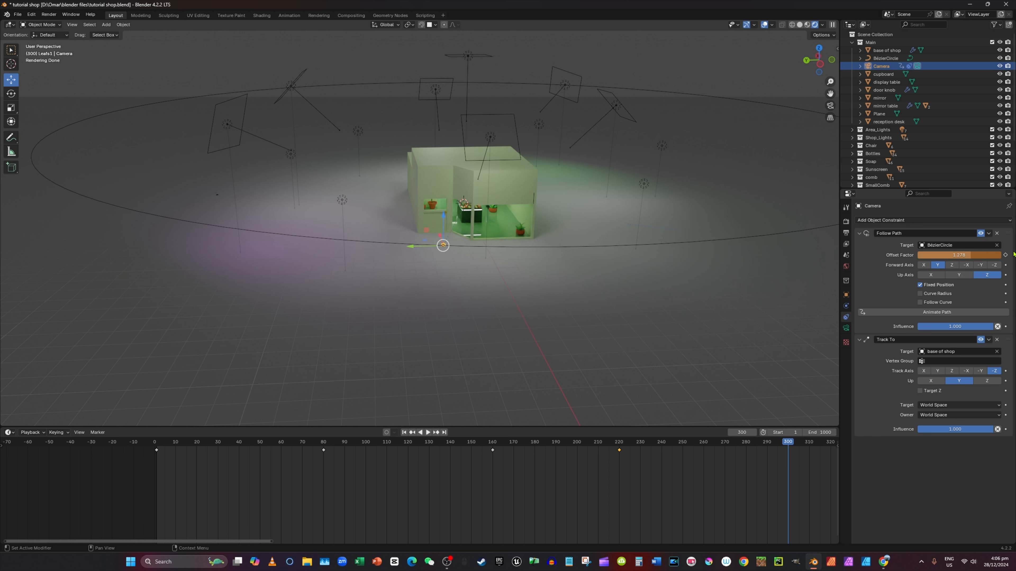
{"action": "left_click", "coordinate": [1006, 255]}
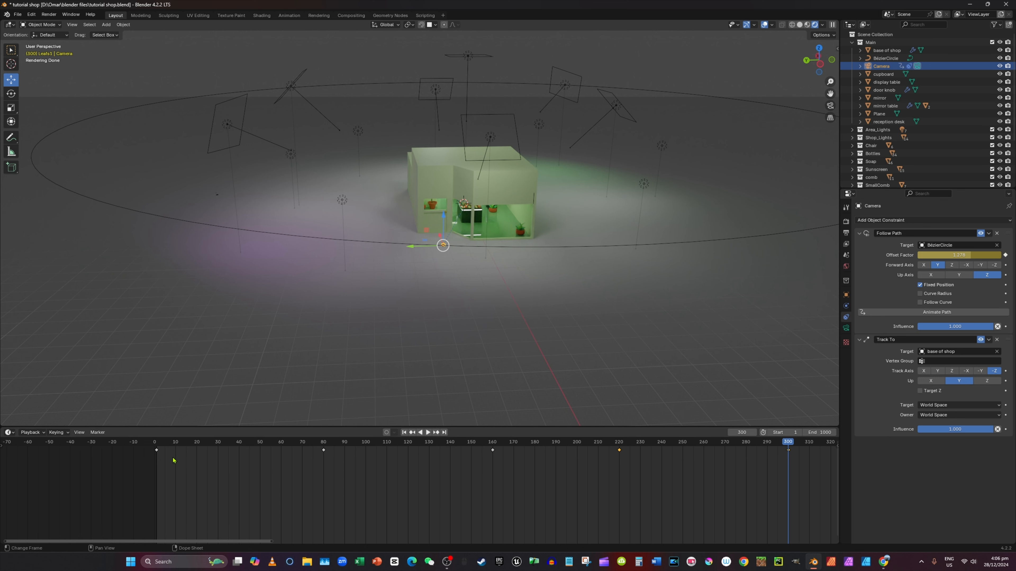
{"action": "left_click", "coordinate": [158, 460]}
{"action": "key", "text": "KP_0"}
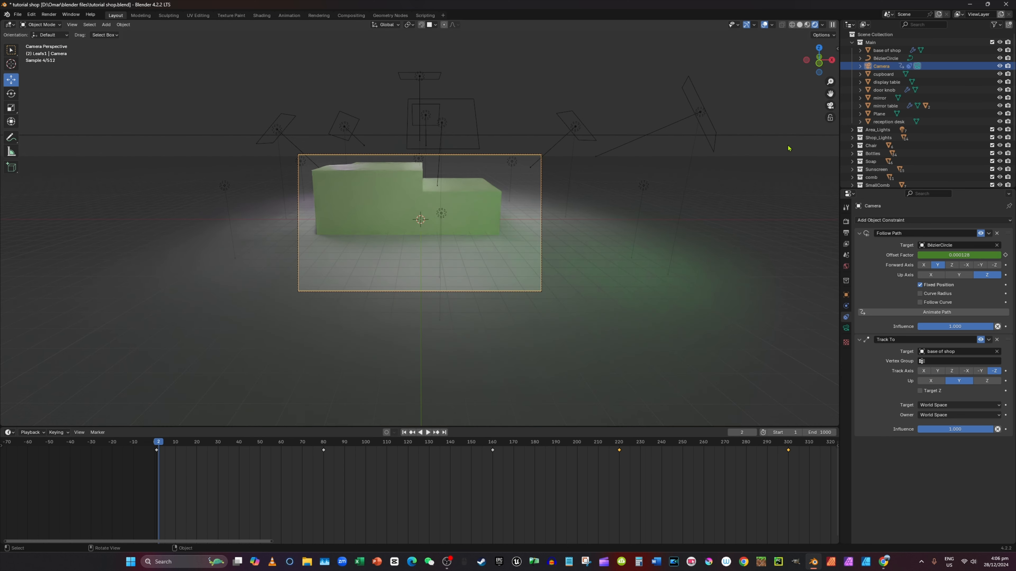
Set the render output's horizontal resolution to 1080 px.
{"action": "left_click", "coordinate": [846, 221]}
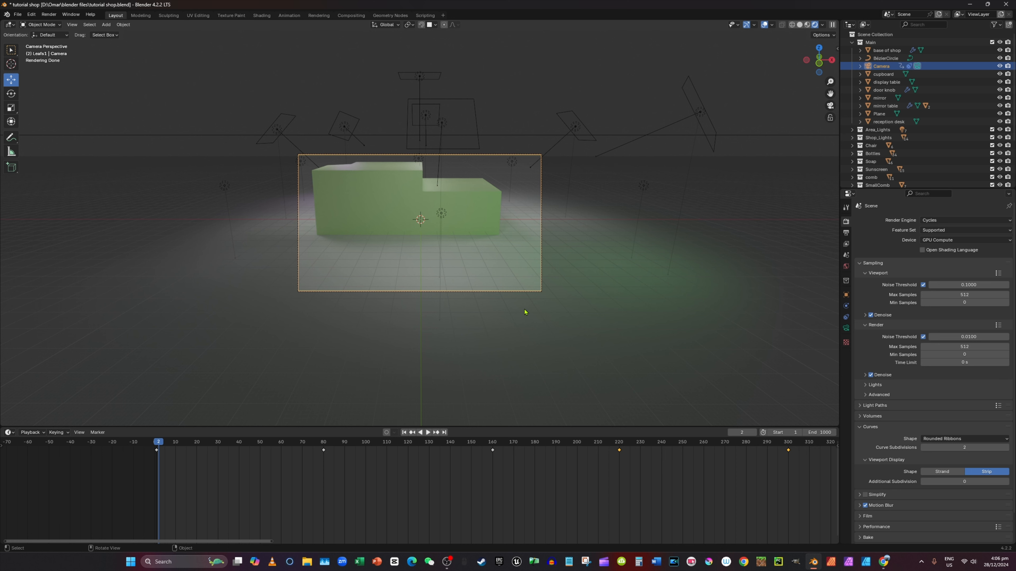
{"action": "left_click", "coordinate": [845, 235]}
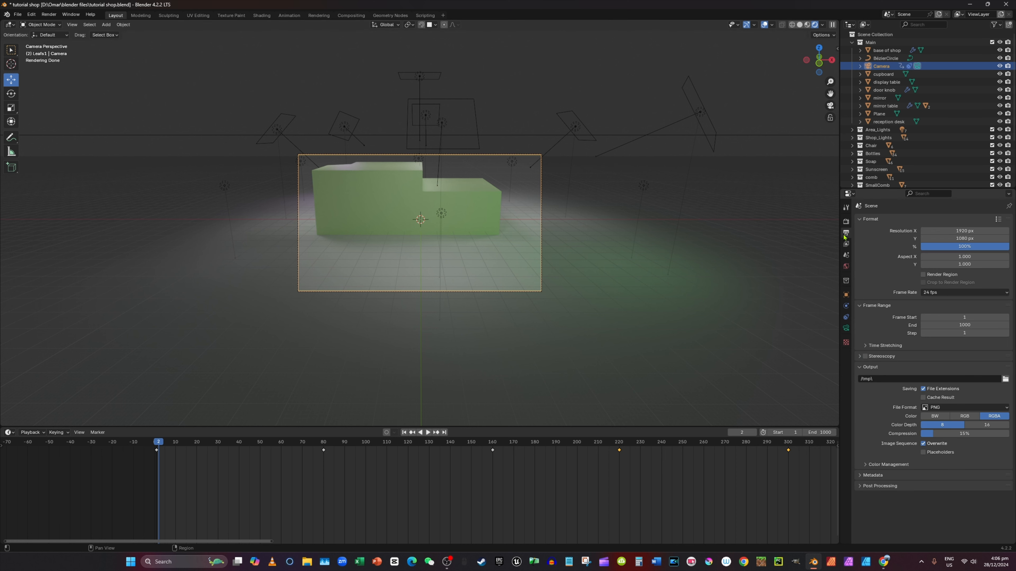
{"action": "left_click", "coordinate": [977, 231]}
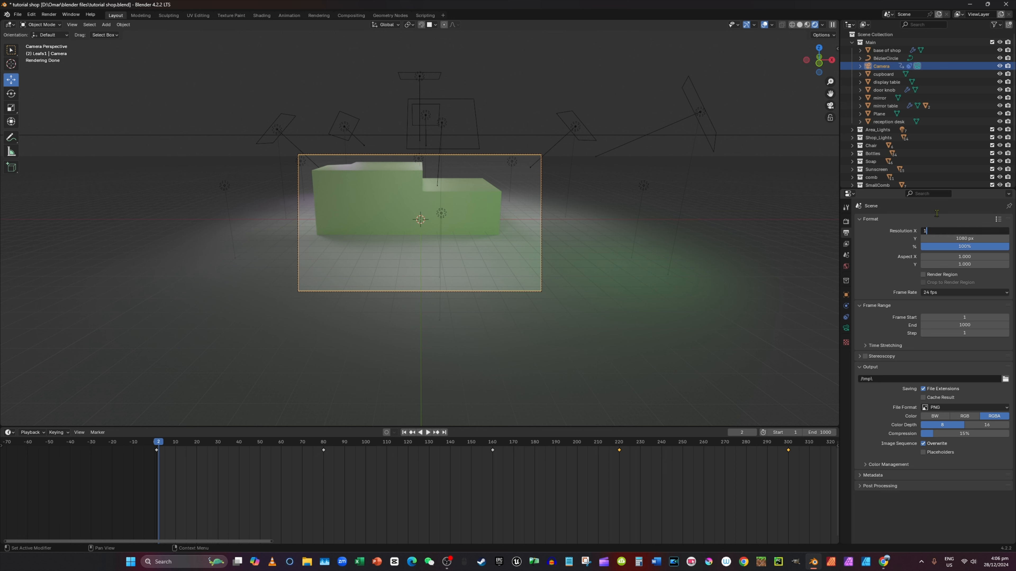
{"action": "type", "text": "1080"}
{"action": "key", "text": "Return"}
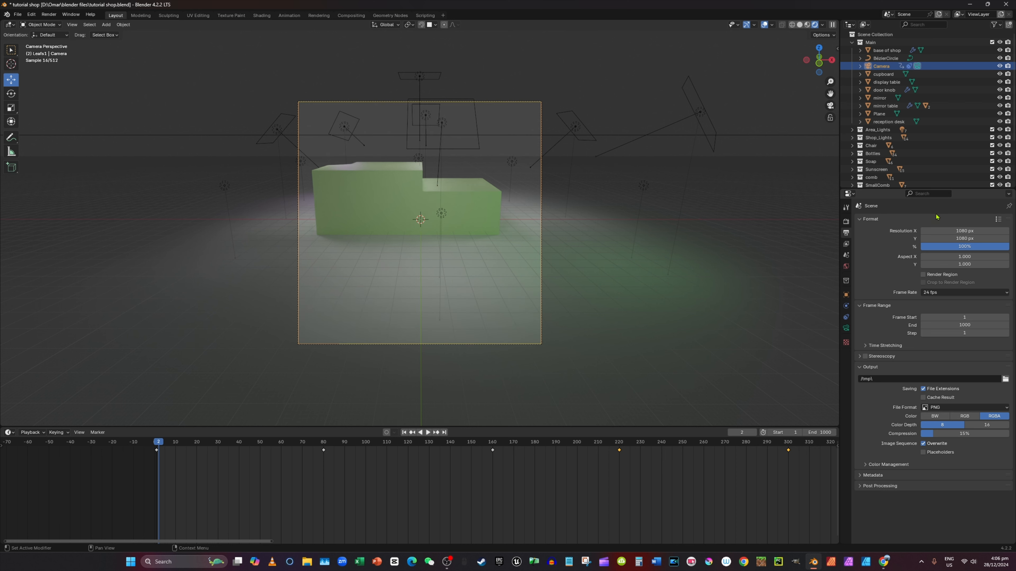
Play back the camera orbit through the square camera frame, stop shortly before its end and go to frame 300.
{"action": "left_click", "coordinate": [427, 433]}
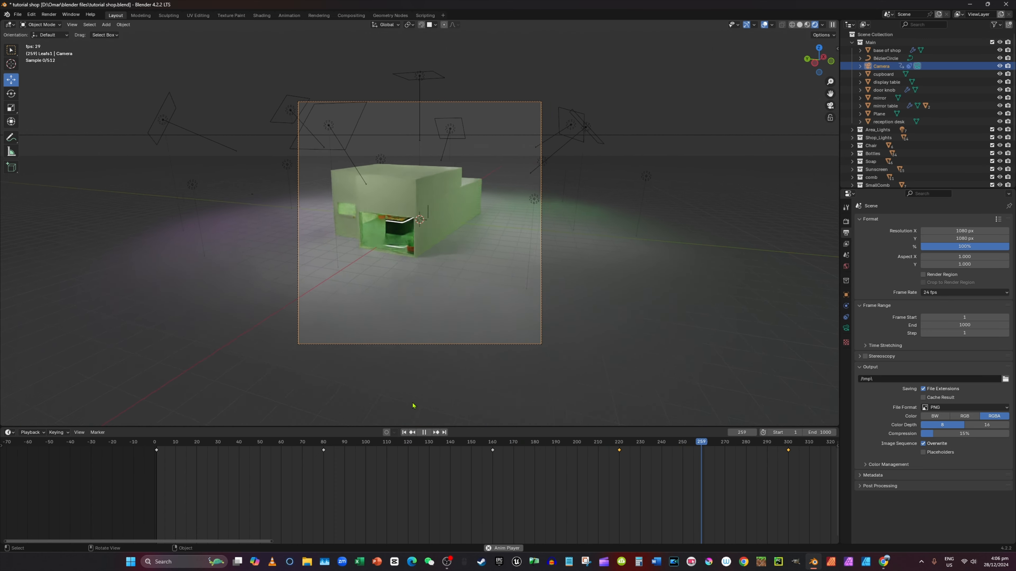
{"action": "left_click", "coordinate": [424, 432]}
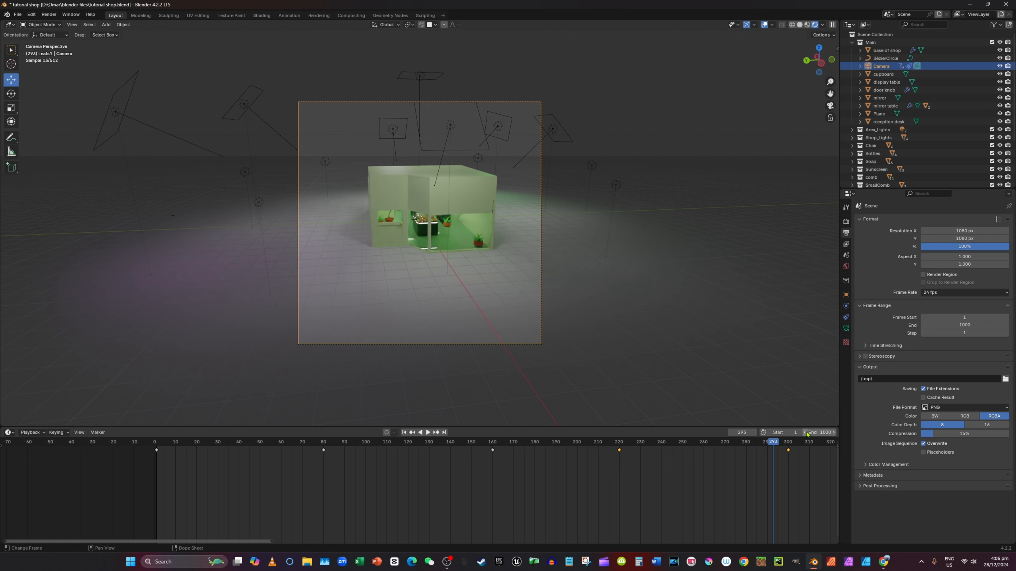
{"action": "left_click", "coordinate": [789, 443]}
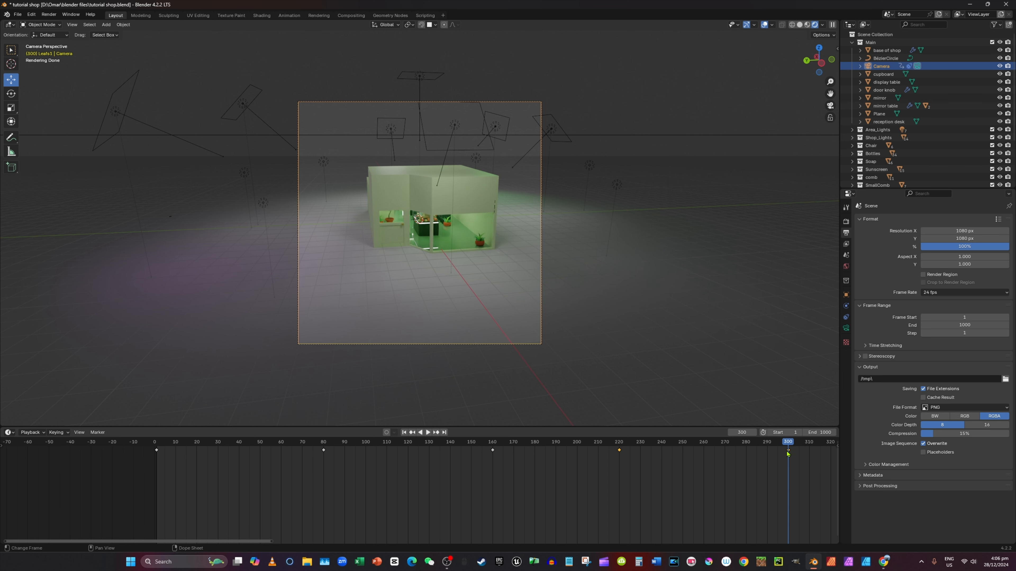
Move the camera's last keyframe from frame 300 to frame 330 on the timeline.
{"action": "key", "text": "g"}
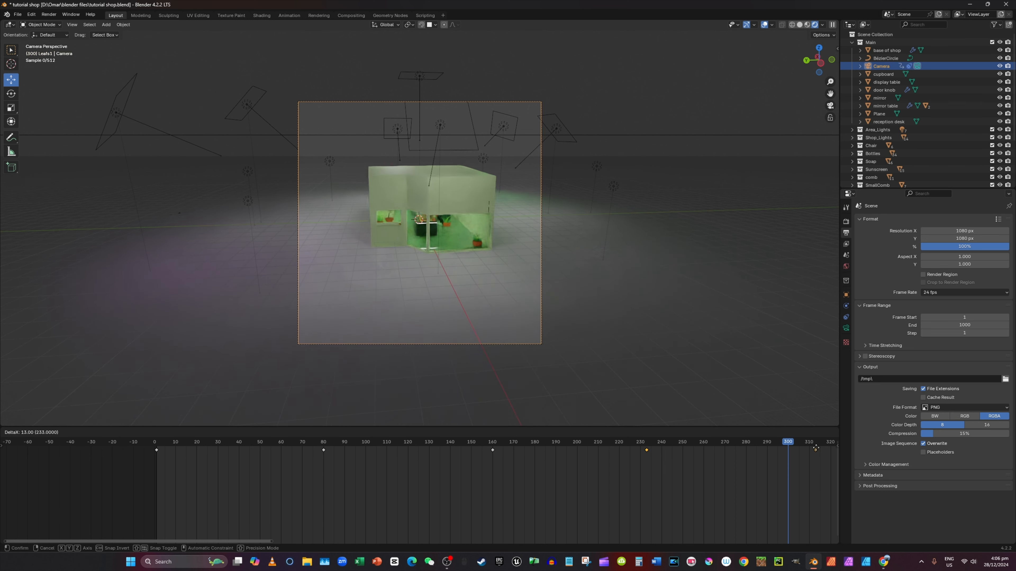
{"action": "left_click", "coordinate": [789, 450]}
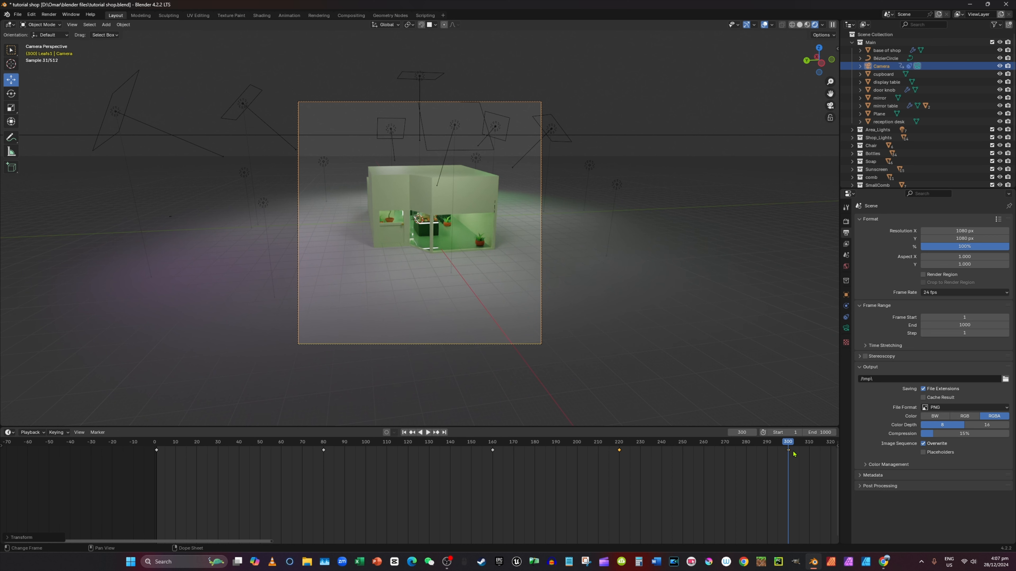
{"action": "key", "text": "g"}
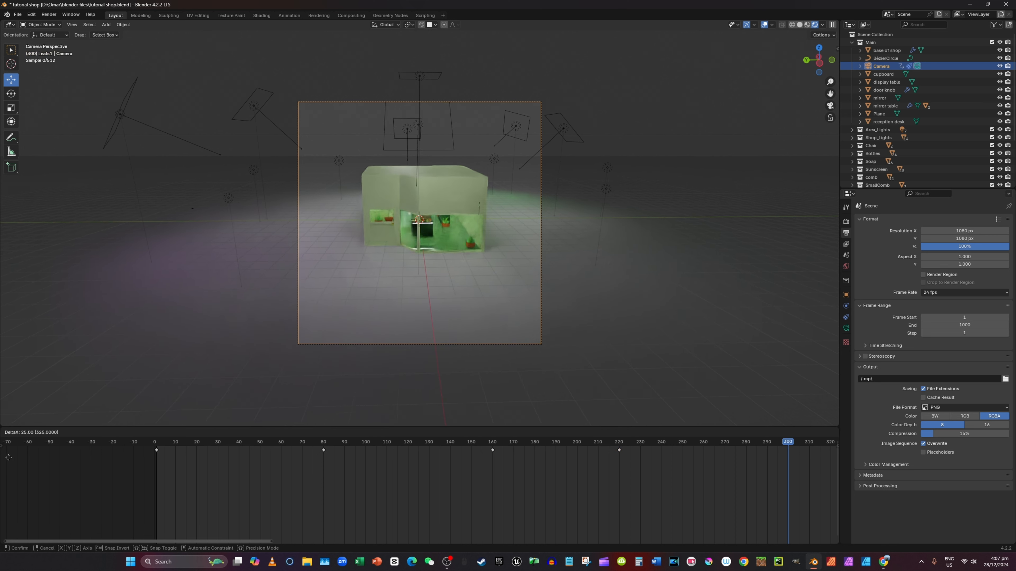
{"action": "left_click", "coordinate": [2, 463]}
{"action": "scroll", "coordinate": [615, 472], "scroll_direction": "down", "scroll_amount": 1}
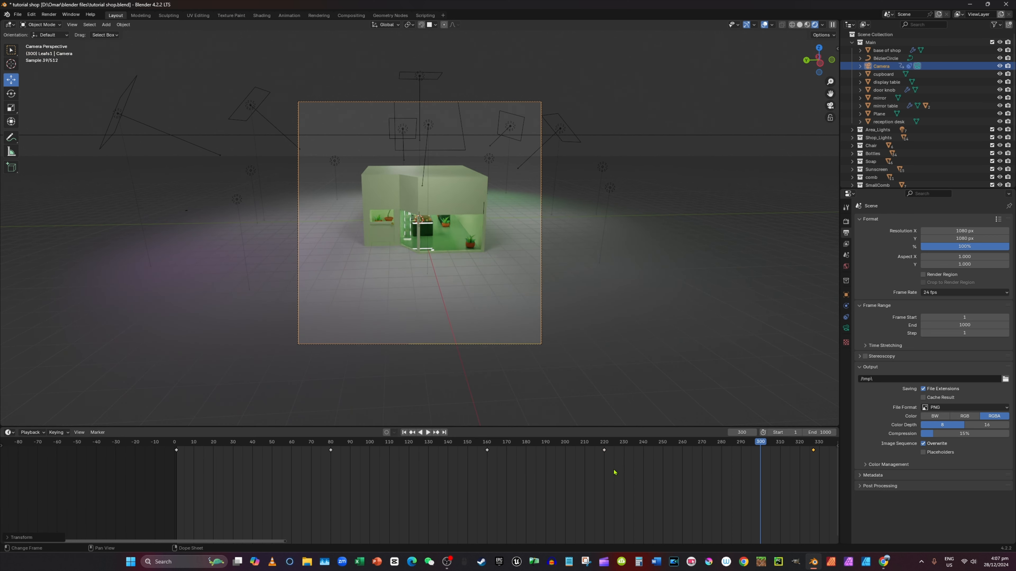
{"action": "key", "text": "g"}
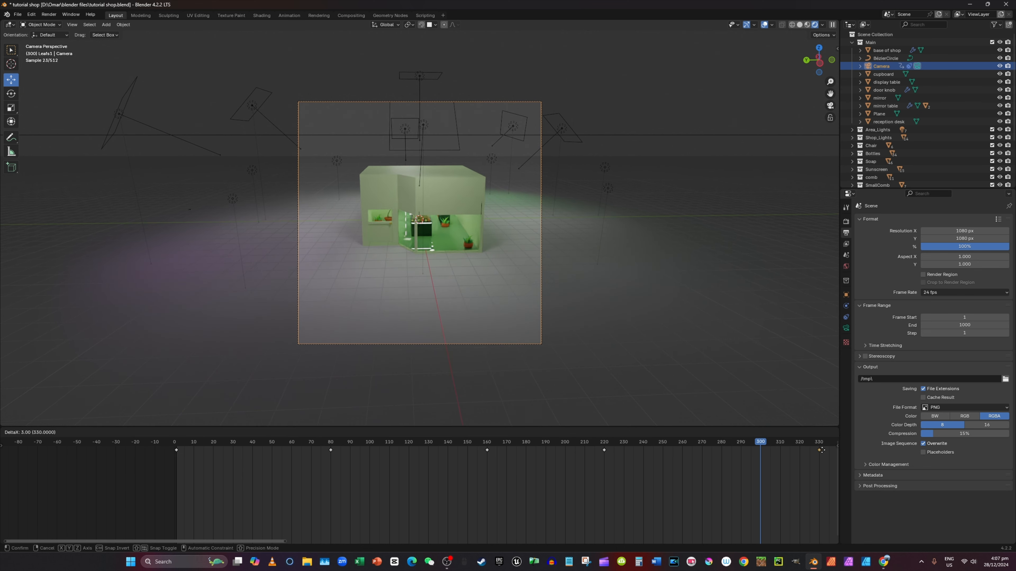
{"action": "left_click", "coordinate": [821, 450]}
Play back the camera animation from about frame 192 until it has passed the keyframe at frame 330.
{"action": "left_click", "coordinate": [550, 444]}
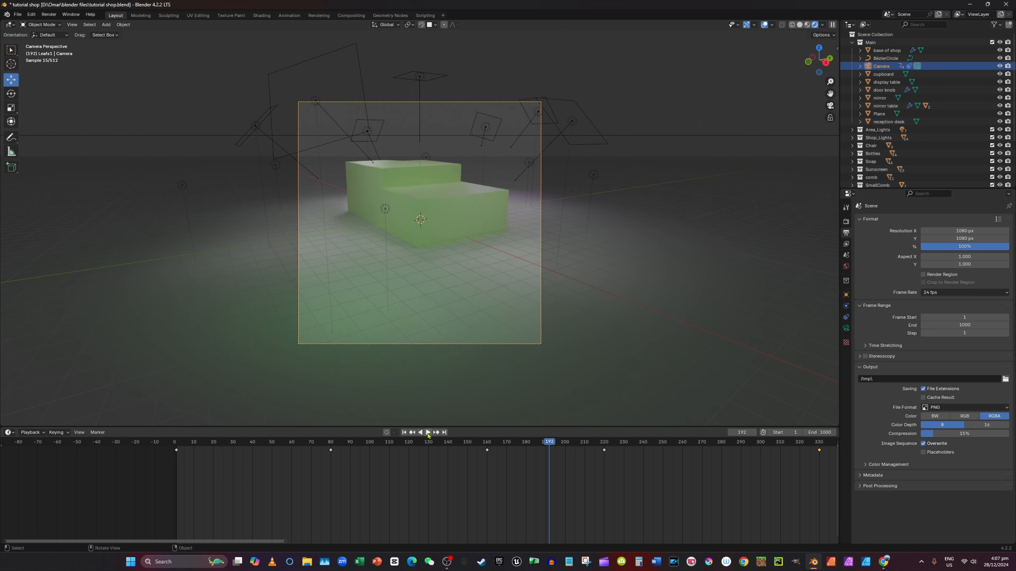
{"action": "left_click", "coordinate": [428, 432]}
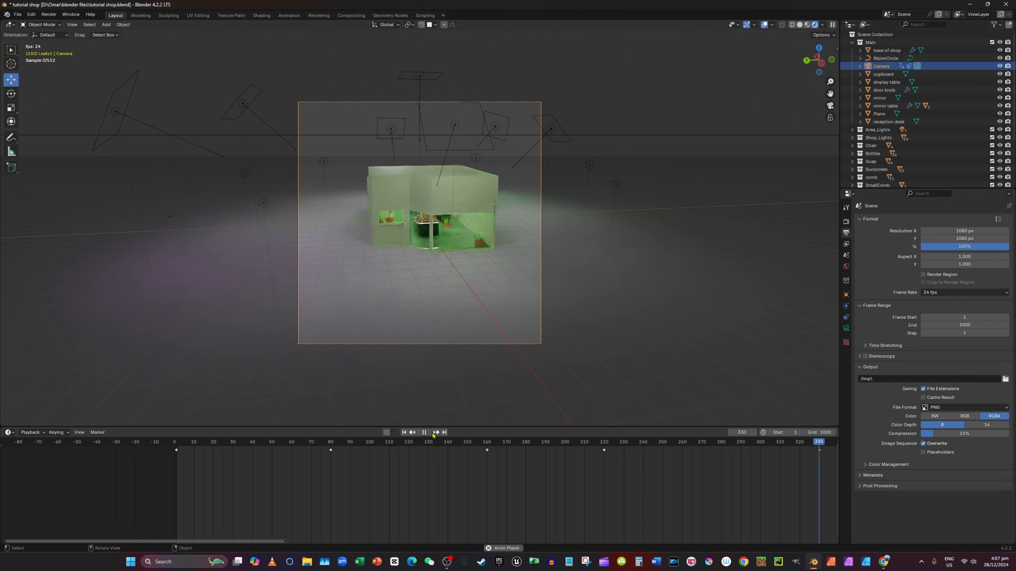
{"action": "left_click", "coordinate": [424, 433]}
Extend the visible timeline range and scrub the camera orbit to frame 481.
{"action": "scroll", "coordinate": [785, 461], "scroll_direction": "down", "scroll_amount": 3}
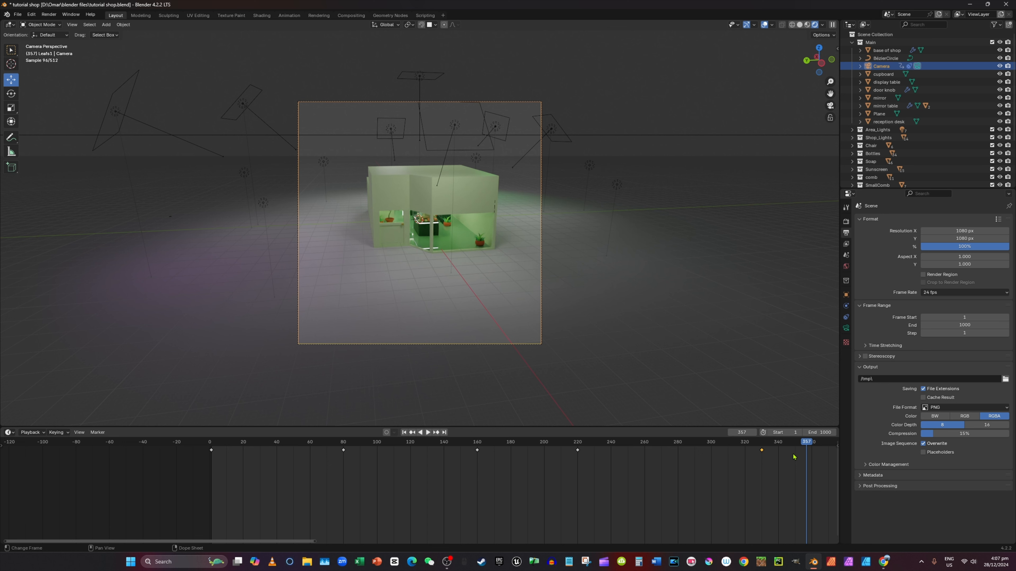
{"action": "scroll", "coordinate": [823, 477], "scroll_direction": "up", "scroll_amount": 2}
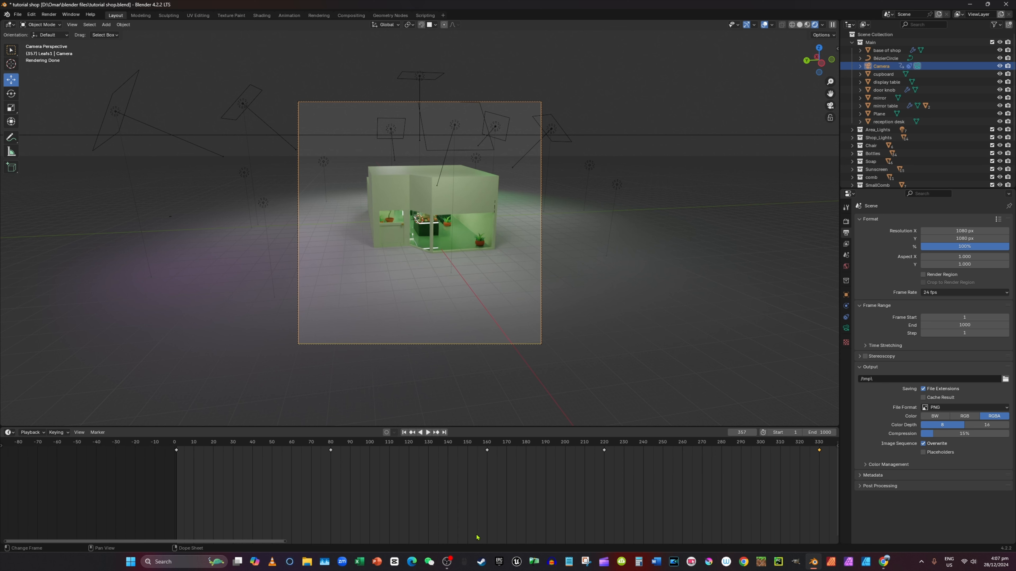
{"action": "left_click_drag", "start_coordinate": [274, 543], "coordinate": [421, 544]}
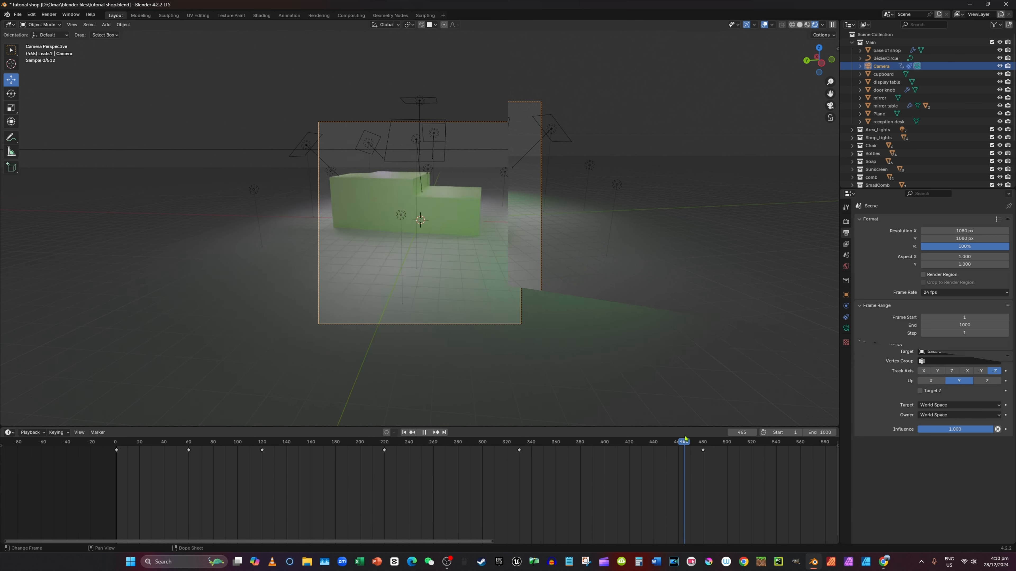
{"action": "mouse_move", "coordinate": [685, 438]}
{"action": "left_mouse_down"}
{"action": "mouse_move", "coordinate": [711, 444]}
{"action": "mouse_move", "coordinate": [657, 448]}
{"action": "mouse_move", "coordinate": [688, 446]}
{"action": "left_mouse_up"}
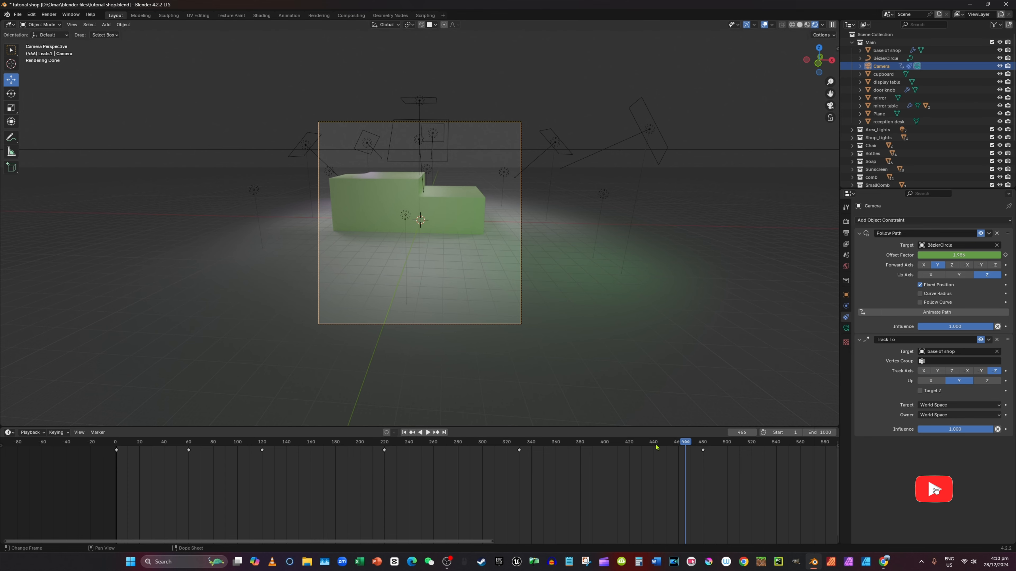
{"action": "left_click_drag", "start_coordinate": [688, 442], "coordinate": [704, 449]}
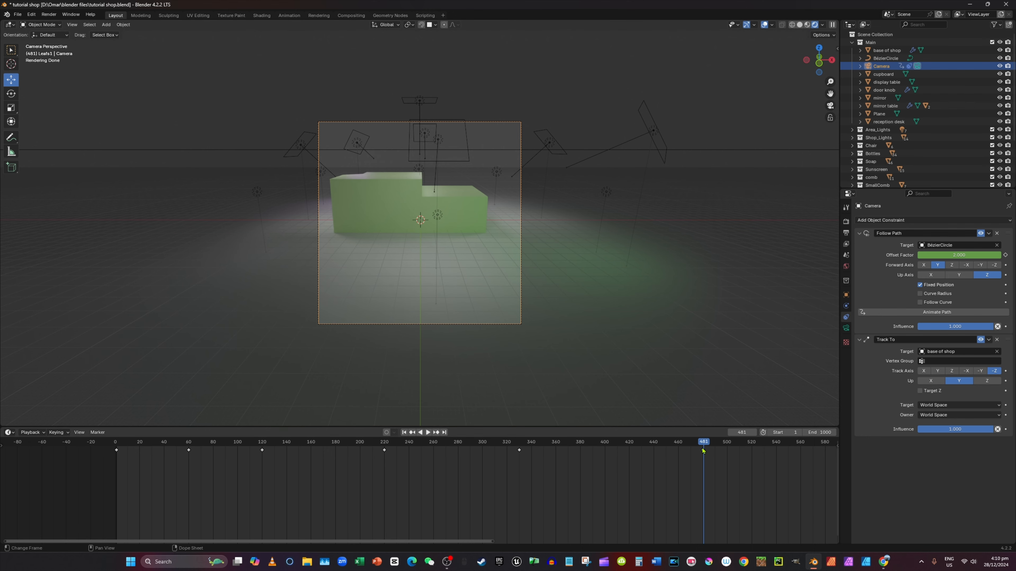
Leave the camera view, switch the viewport to solid shading and select the base of shop object.
{"action": "scroll", "coordinate": [472, 223], "scroll_direction": "up", "scroll_amount": 1}
{"action": "middle_click_drag", "start_coordinate": [472, 223], "coordinate": [497, 236]}
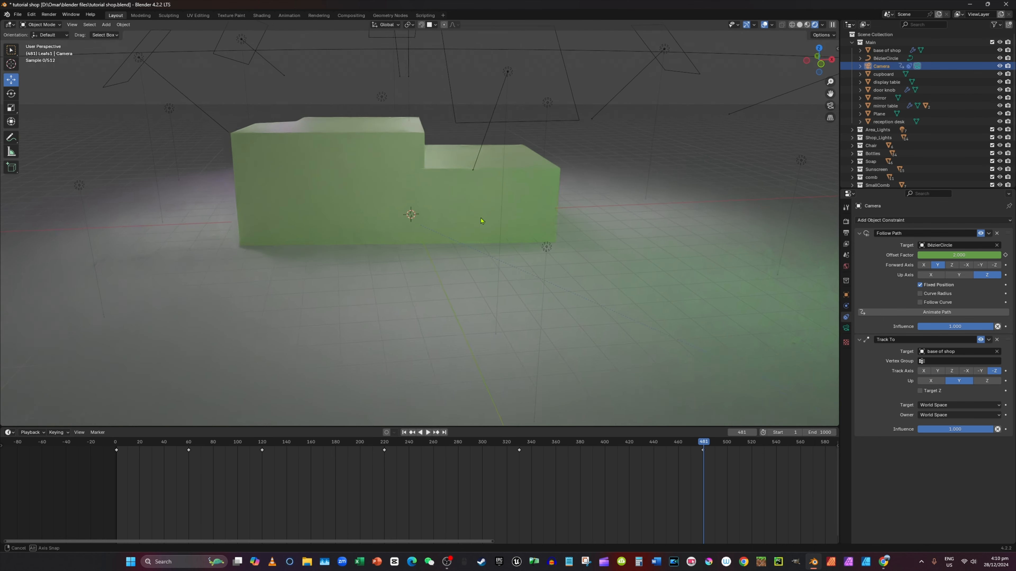
{"action": "left_click", "coordinate": [799, 26]}
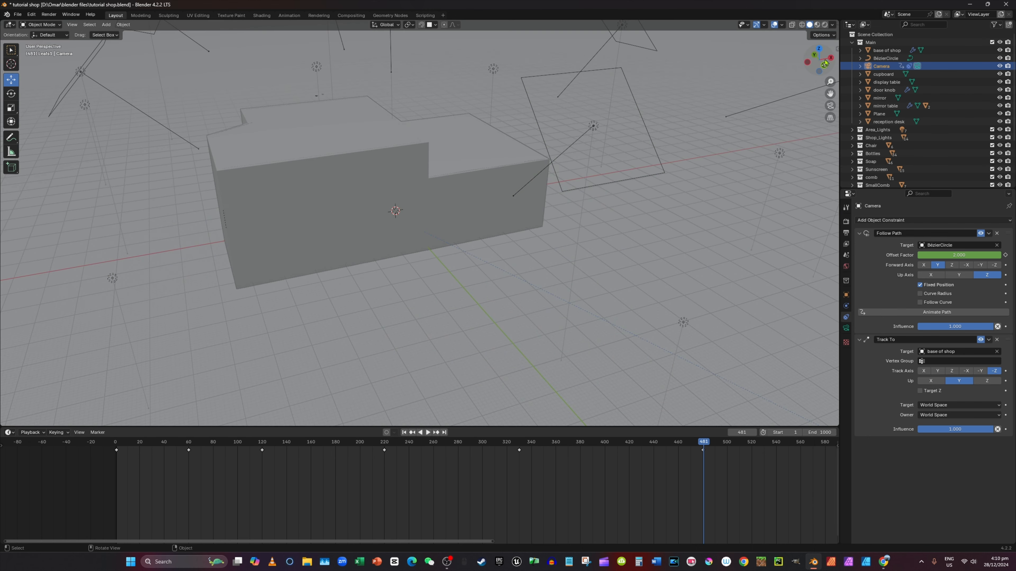
{"action": "middle_click_drag", "start_coordinate": [366, 122], "coordinate": [414, 196], "text": "shift"}
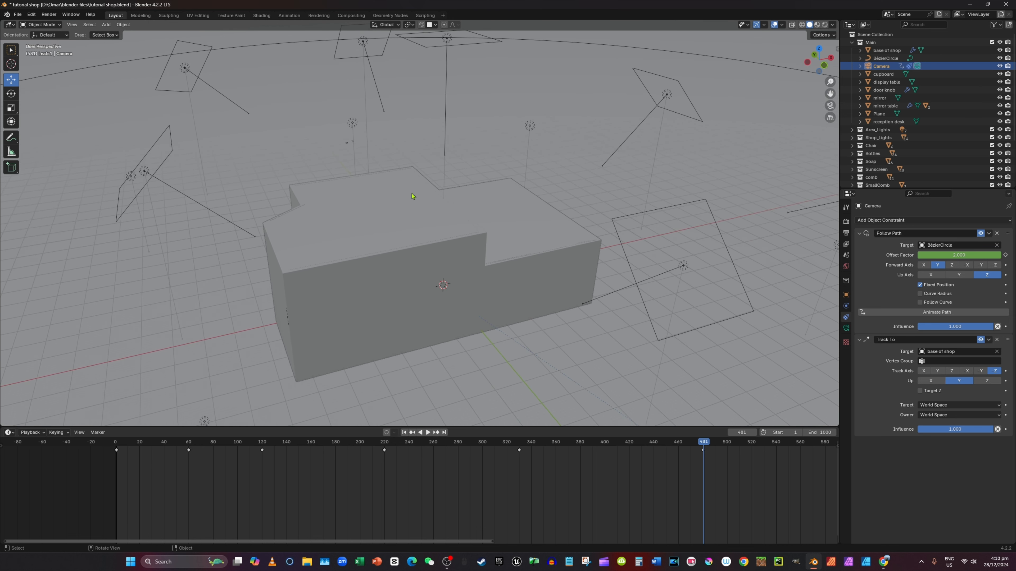
{"action": "left_click", "coordinate": [442, 277]}
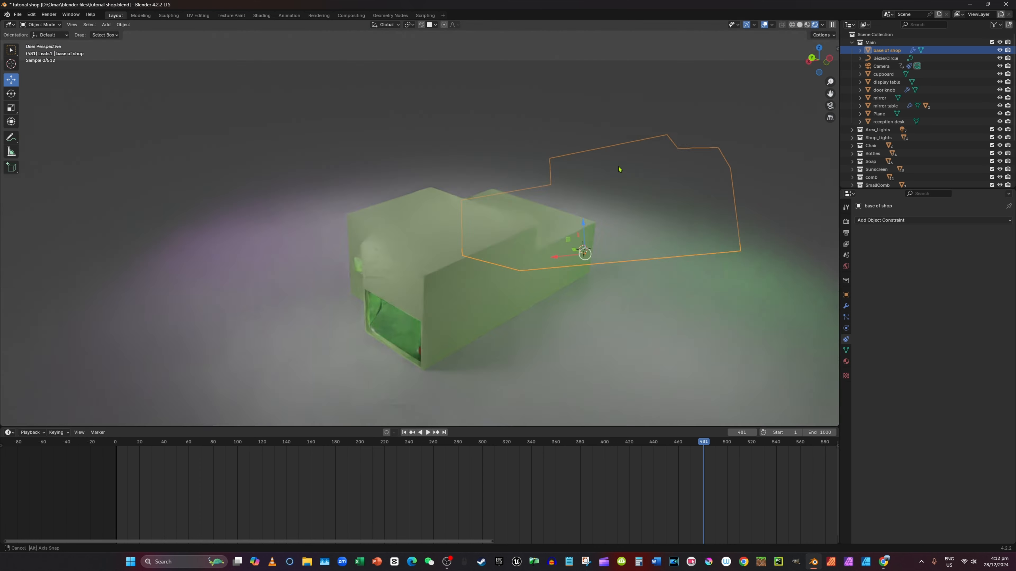
Hide the base of shop and examine the lit furniture and products inside from several angles.
{"action": "middle_click_drag", "start_coordinate": [621, 166], "coordinate": [500, 208]}
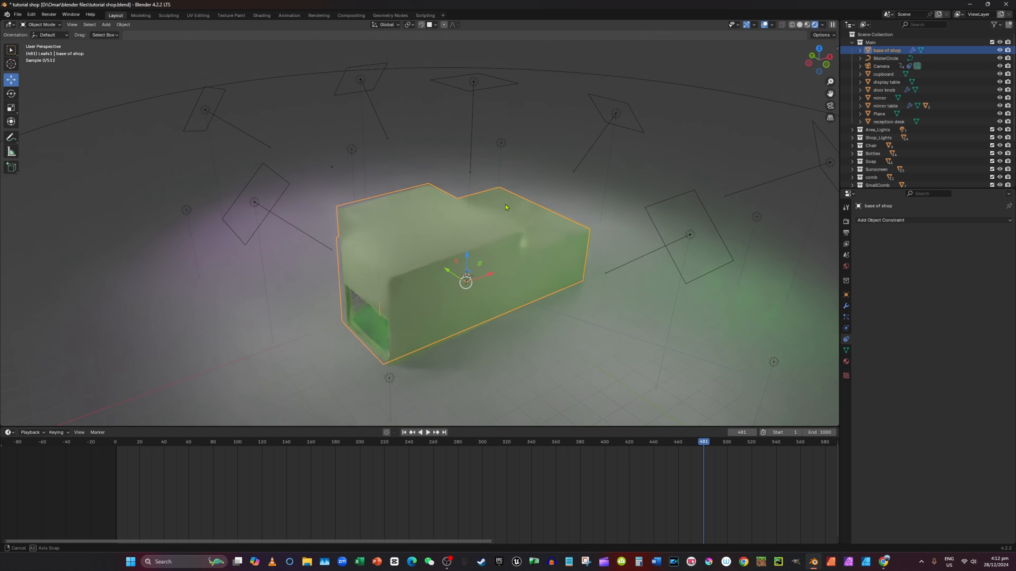
{"action": "left_click", "coordinate": [999, 52]}
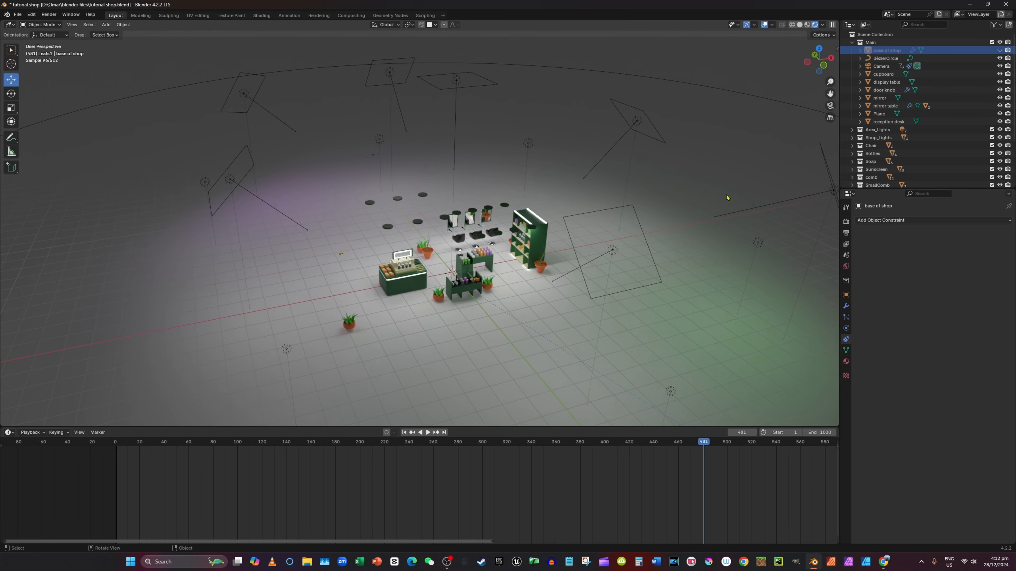
{"action": "scroll", "coordinate": [719, 181], "scroll_direction": "up", "scroll_amount": 8}
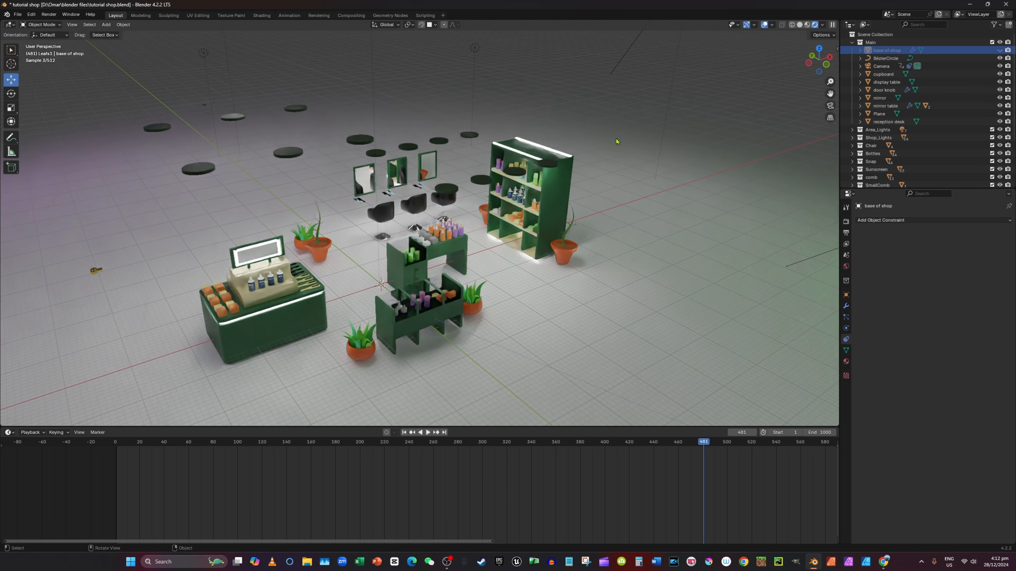
{"action": "scroll", "coordinate": [616, 138], "scroll_direction": "up", "scroll_amount": 3}
{"action": "scroll", "coordinate": [613, 156], "scroll_direction": "down", "scroll_amount": 5}
{"action": "middle_click_drag", "start_coordinate": [614, 155], "coordinate": [624, 146]}
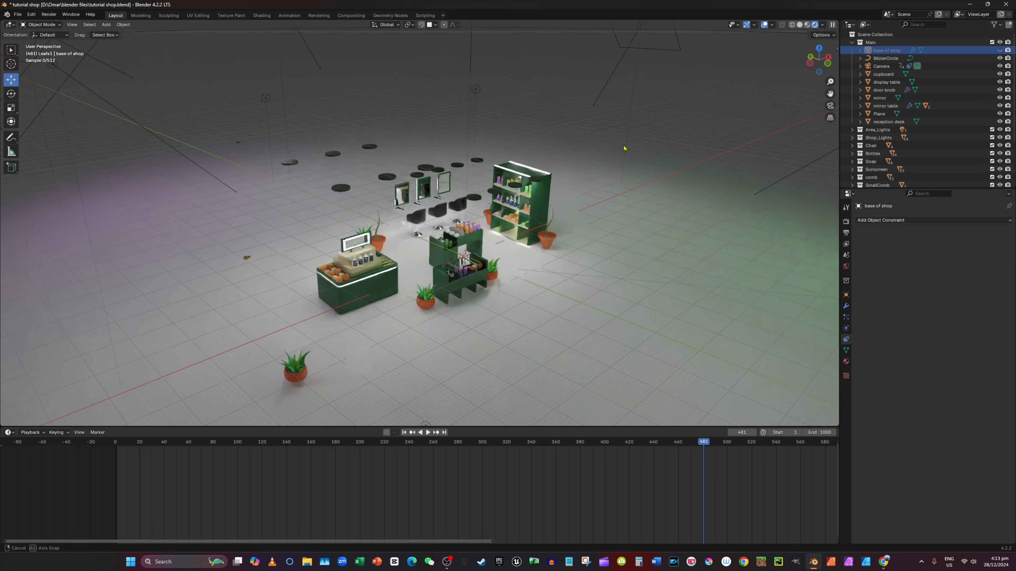
Show the base of shop again and enter Edit Mode on it.
{"action": "left_click", "coordinate": [1000, 50]}
{"action": "left_click", "coordinate": [576, 177]}
{"action": "middle_click_drag", "start_coordinate": [572, 179], "coordinate": [579, 176]}
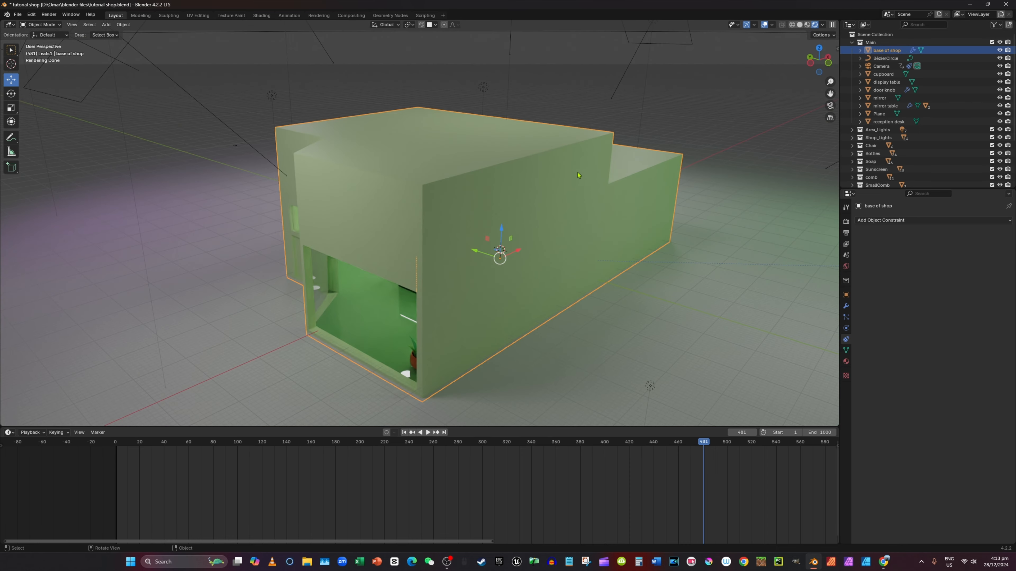
{"action": "key", "text": "Tab"}
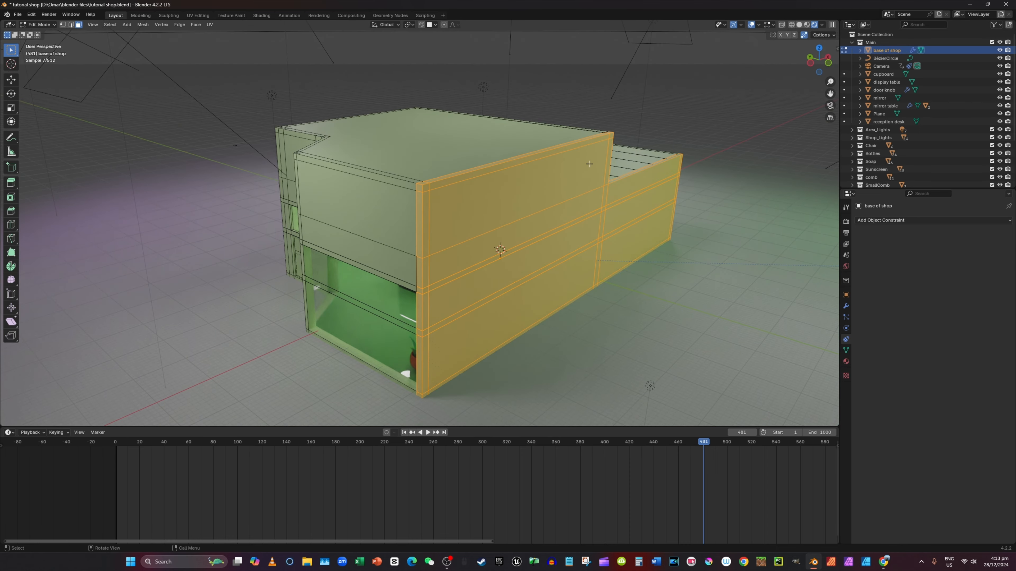
{"action": "middle_click_drag", "start_coordinate": [594, 147], "coordinate": [535, 284]}
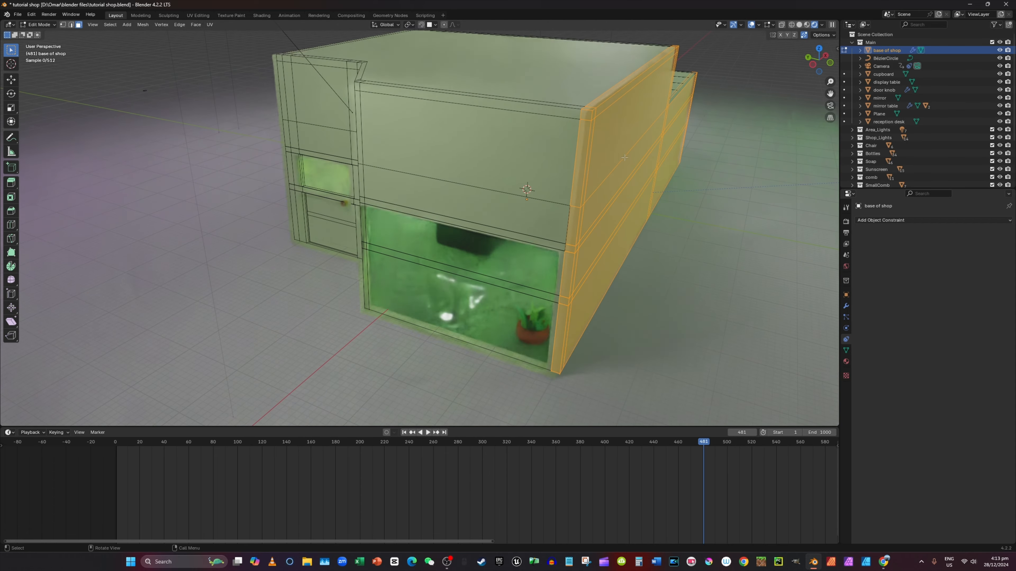
Select all faces of the shop base's tall side wall and floor, using X-ray in the left orthographic view.
{"action": "scroll", "coordinate": [534, 283], "scroll_direction": "up", "scroll_amount": 5}
{"action": "scroll", "coordinate": [536, 281], "scroll_direction": "up", "scroll_amount": 1}
{"action": "scroll", "coordinate": [656, 152], "scroll_direction": "up", "scroll_amount": 3}
{"action": "scroll", "coordinate": [623, 159], "scroll_direction": "down", "scroll_amount": 3}
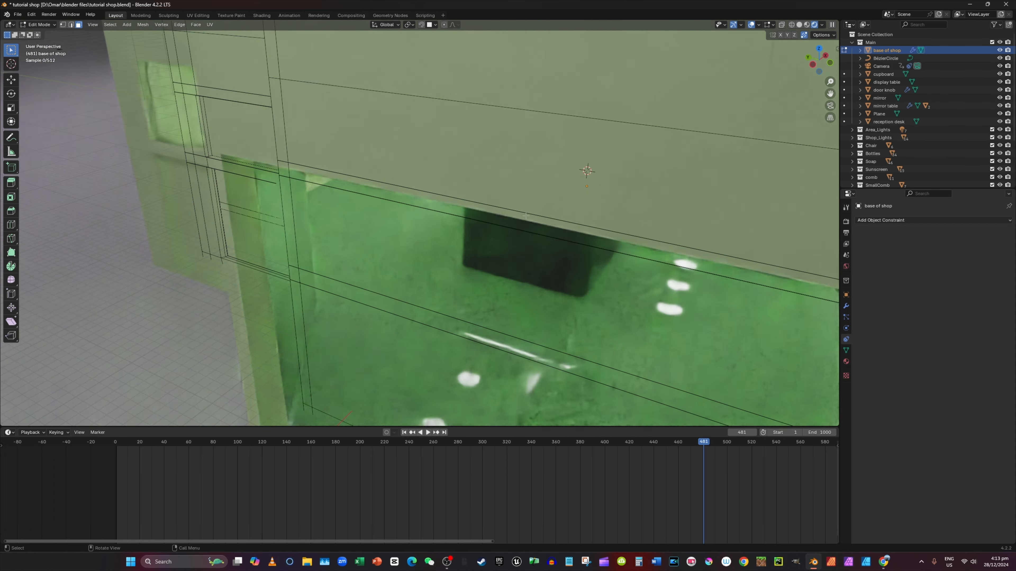
{"action": "middle_click_drag", "start_coordinate": [448, 150], "coordinate": [540, 160], "text": "shift"}
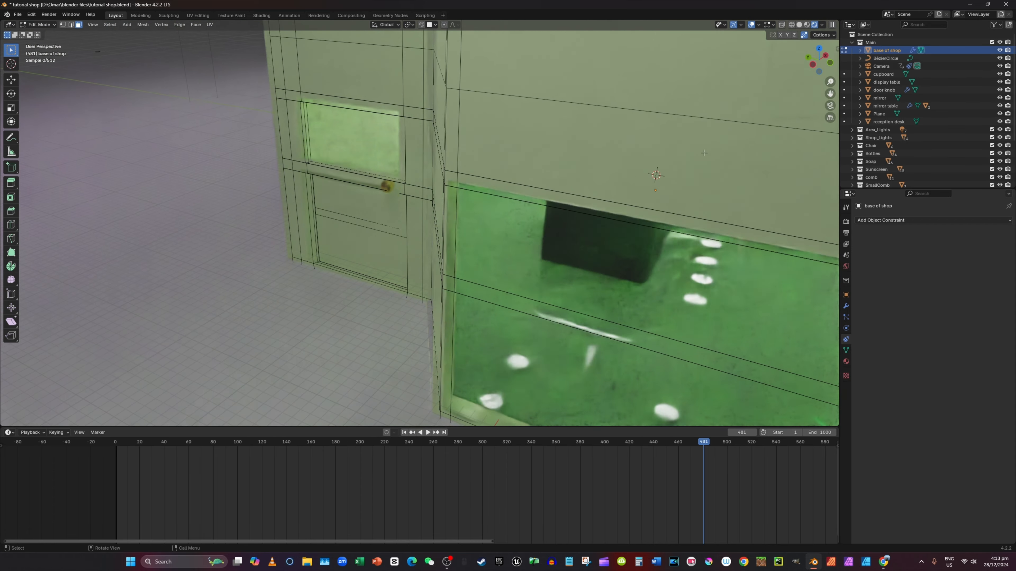
{"action": "left_click", "coordinate": [812, 66]}
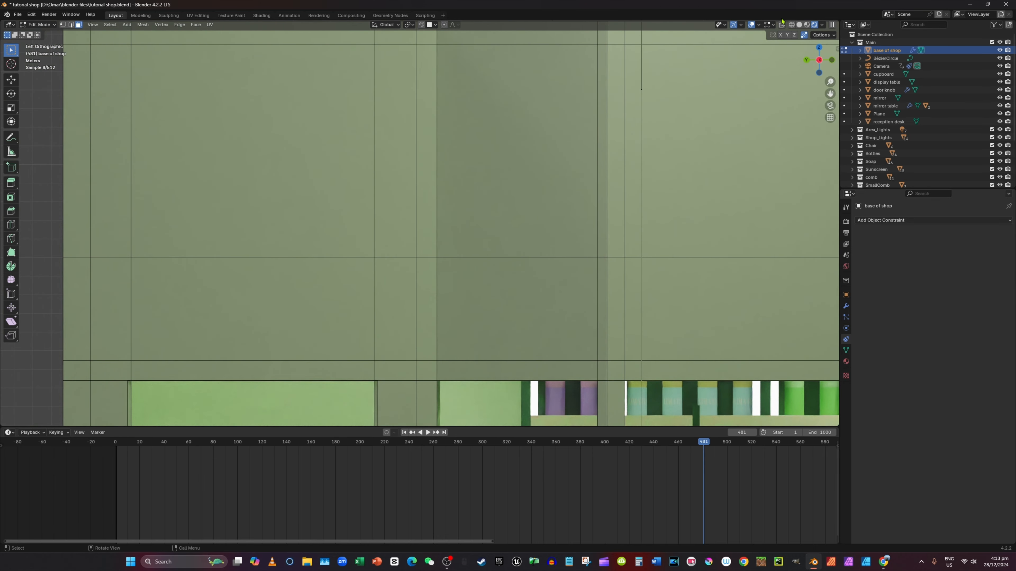
{"action": "scroll", "coordinate": [546, 140], "scroll_direction": "down", "scroll_amount": 8}
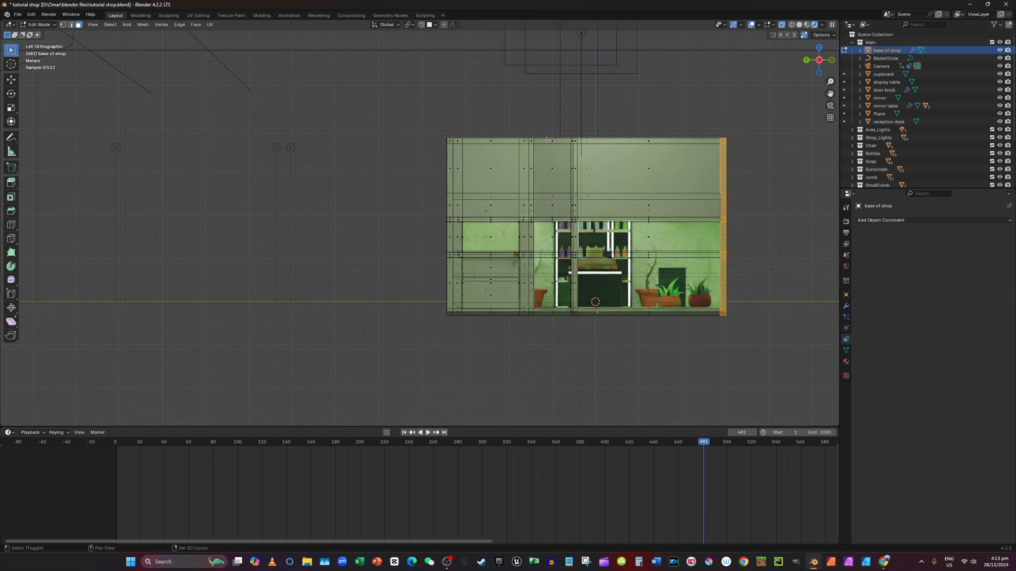
{"action": "left_click_drag", "start_coordinate": [411, 114], "coordinate": [771, 360]}
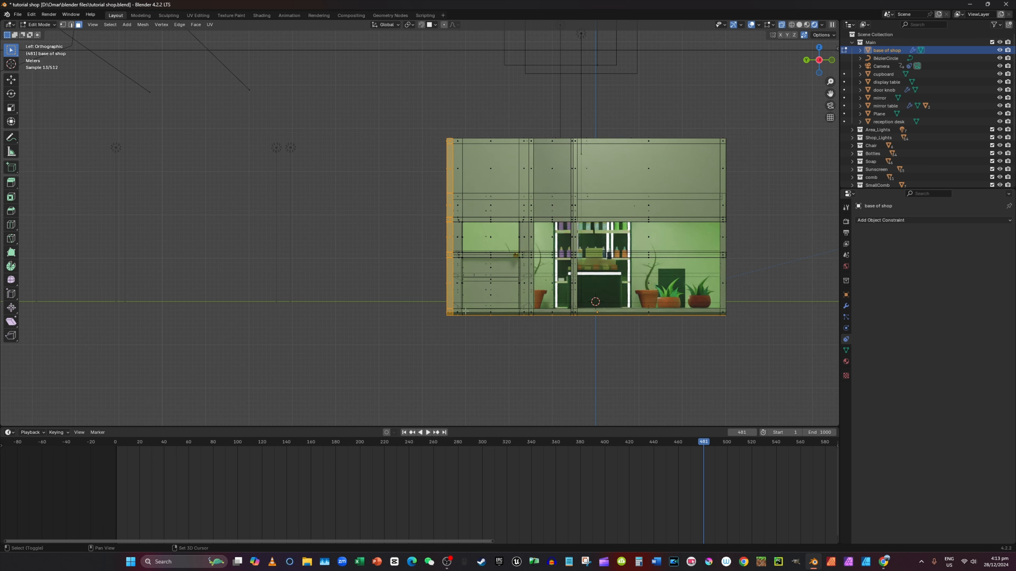
{"action": "left_click_drag", "start_coordinate": [445, 310], "coordinate": [732, 331], "text": "shift"}
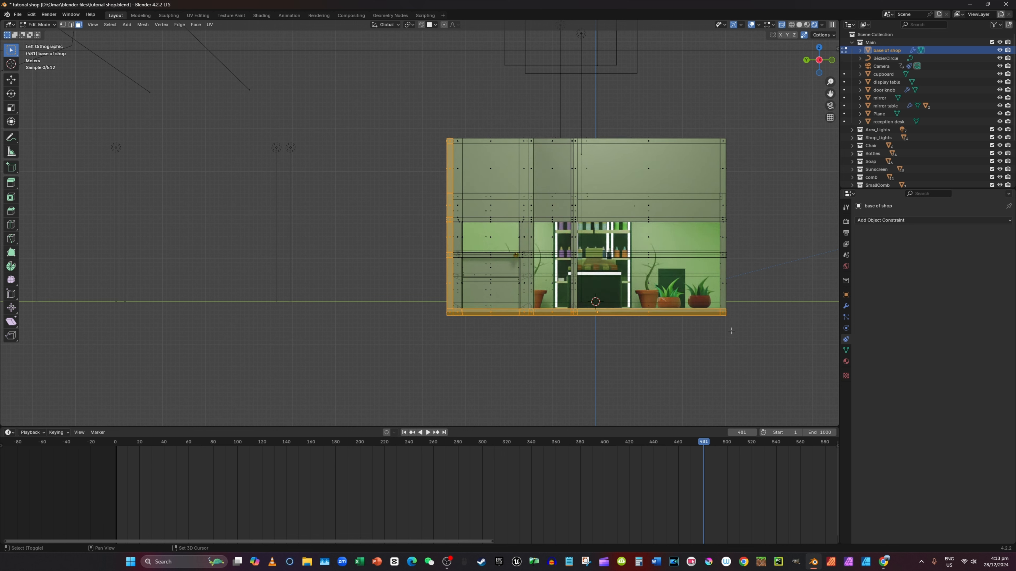
{"action": "middle_click_drag", "start_coordinate": [731, 331], "coordinate": [375, 355]}
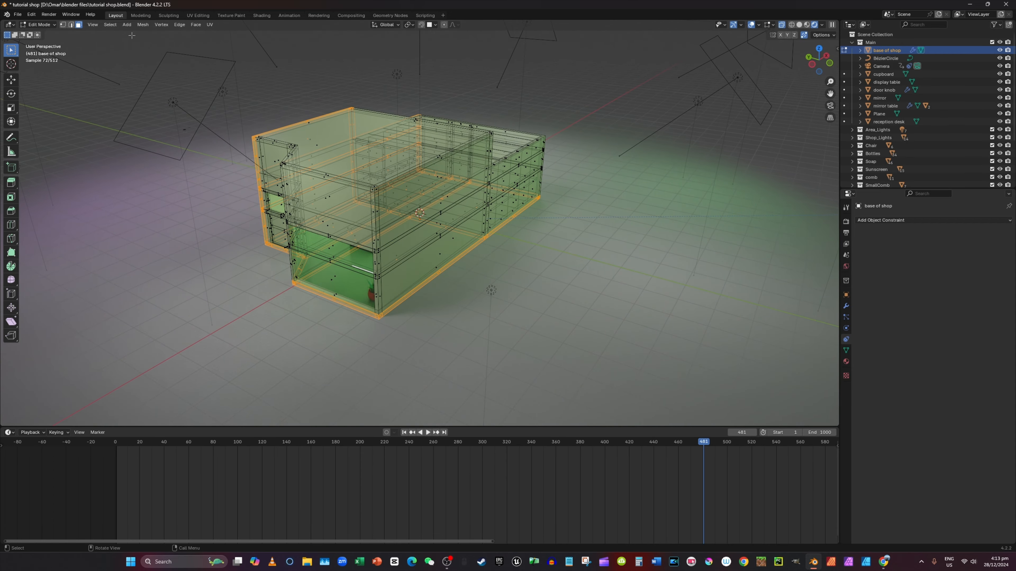
Invert the face selection, separate those faces from the shop base into their own object, and return to Object Mode with X-ray off.
{"action": "left_click", "coordinate": [110, 24]}
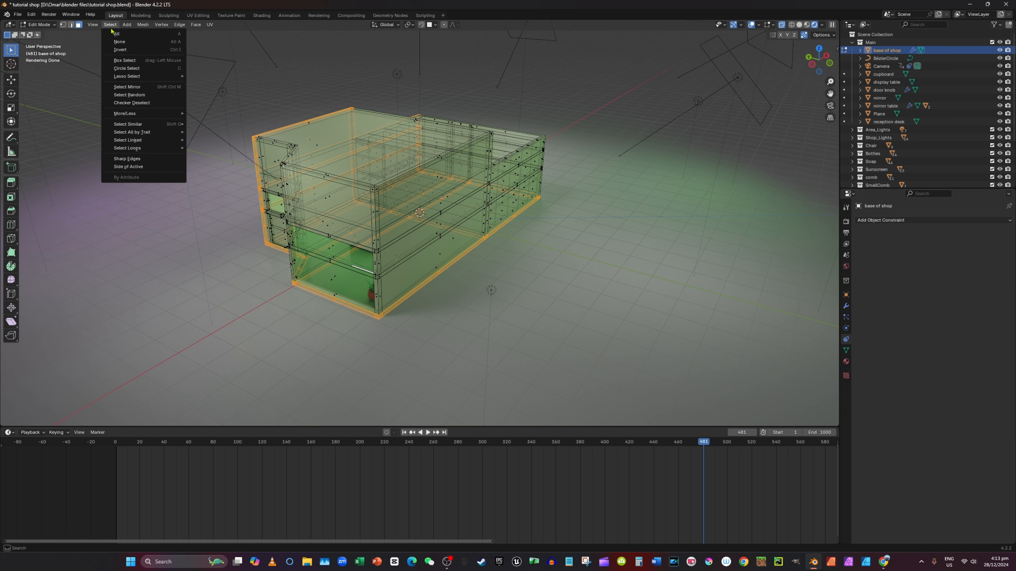
{"action": "left_click", "coordinate": [140, 48]}
{"action": "middle_click_drag", "start_coordinate": [293, 136], "coordinate": [315, 160]}
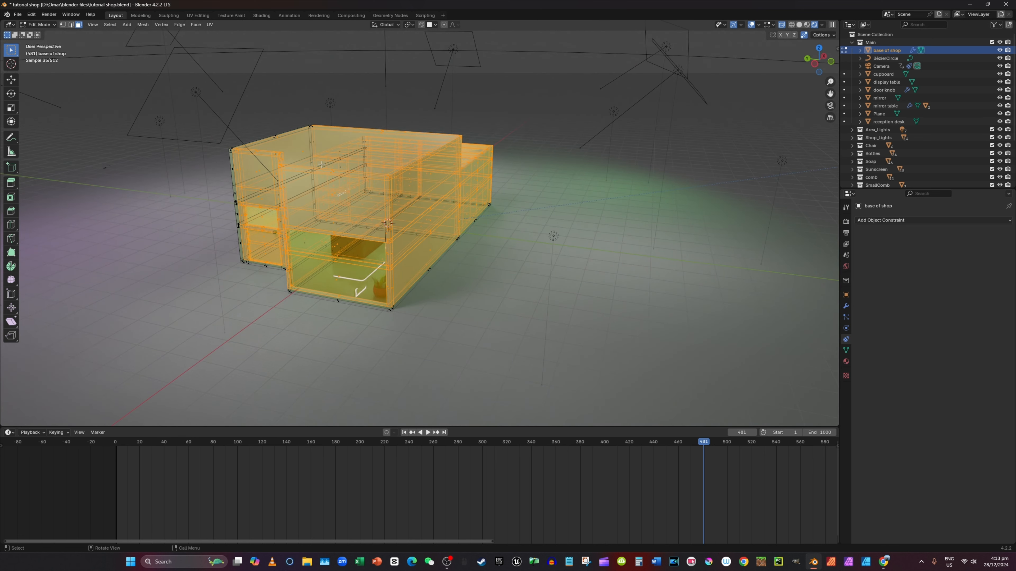
{"action": "key", "text": "p"}
{"action": "left_click", "coordinate": [322, 164]}
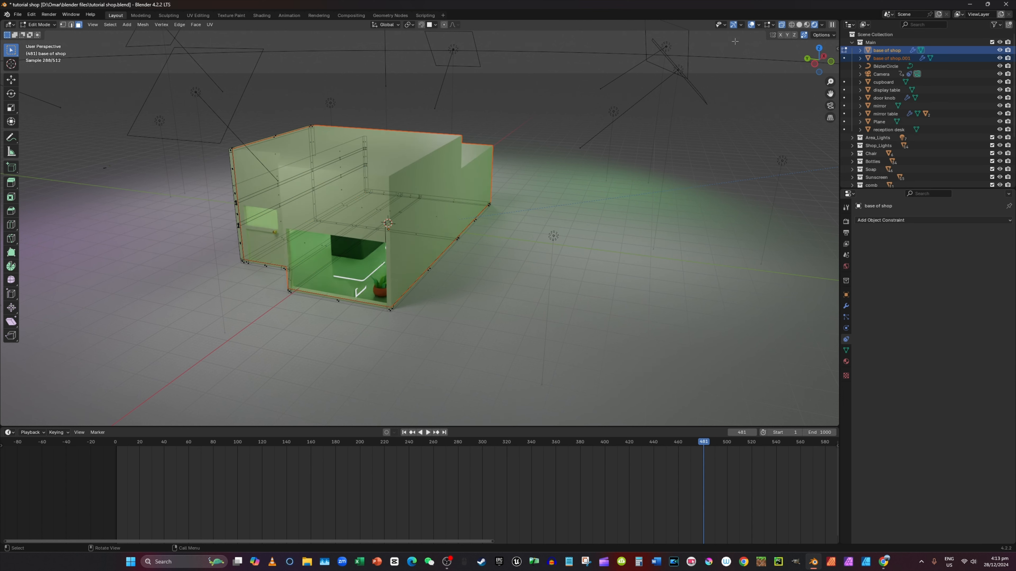
{"action": "left_click", "coordinate": [783, 25]}
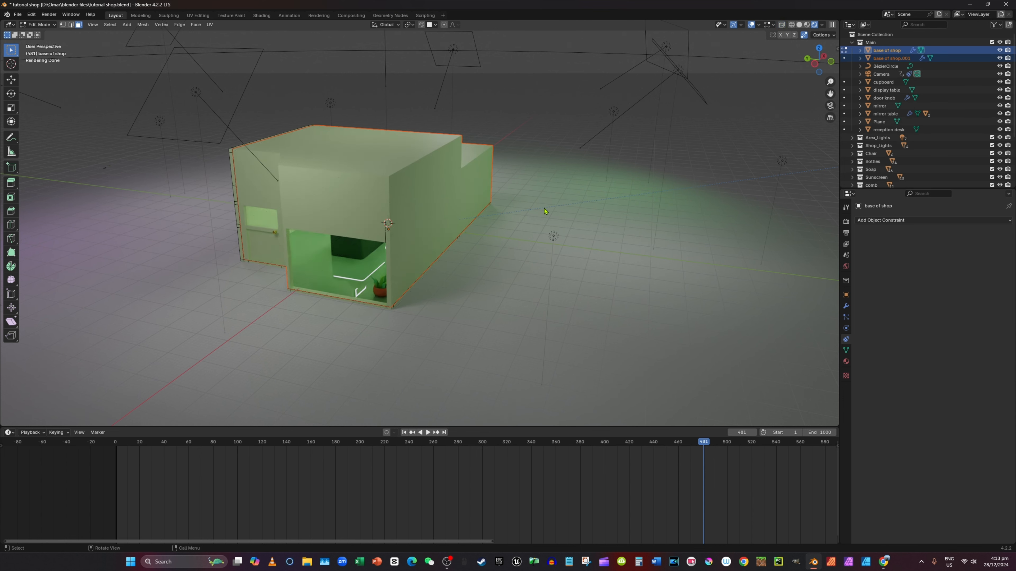
{"action": "key", "text": "Tab"}
Hide the separated walls object to examine the ceiling lights and door knob inside the shop, and show it again.
{"action": "left_click", "coordinate": [983, 58]}
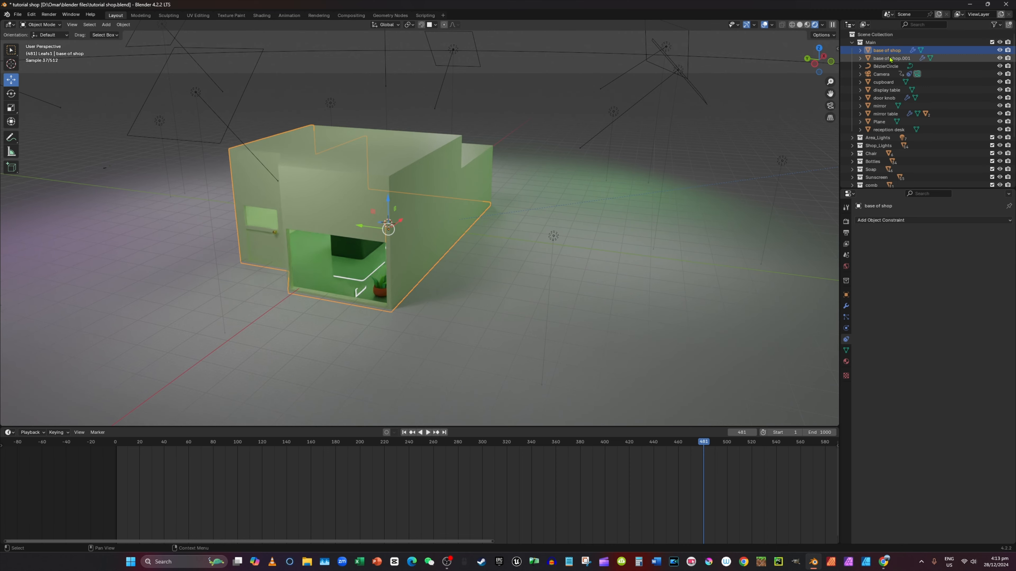
{"action": "left_click", "coordinate": [1000, 58]}
{"action": "middle_click_drag", "start_coordinate": [460, 216], "coordinate": [437, 247]}
{"action": "scroll", "coordinate": [520, 204], "scroll_direction": "up", "scroll_amount": 2}
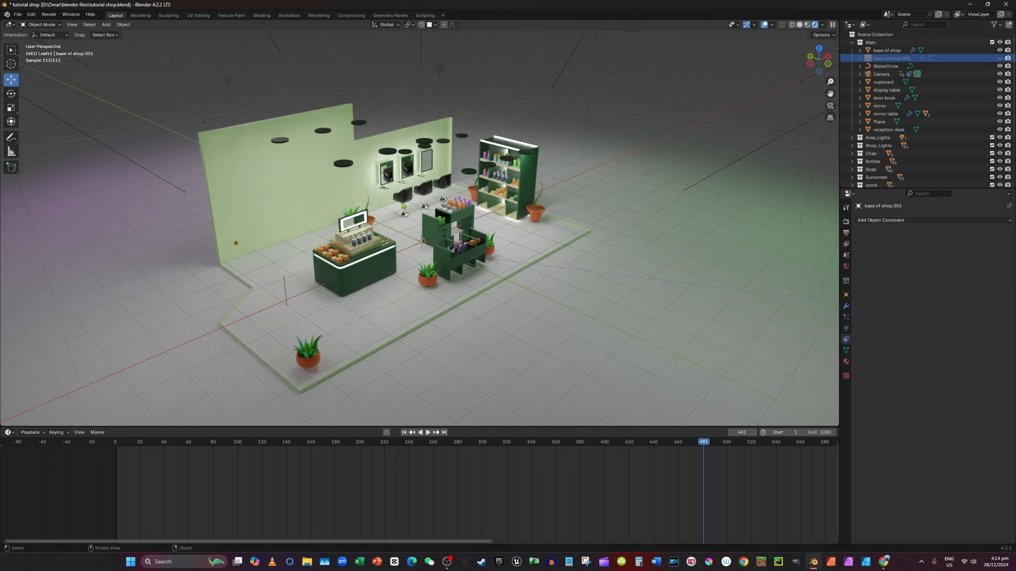
{"action": "left_click", "coordinate": [346, 163]}
{"action": "left_click", "coordinate": [390, 153]}
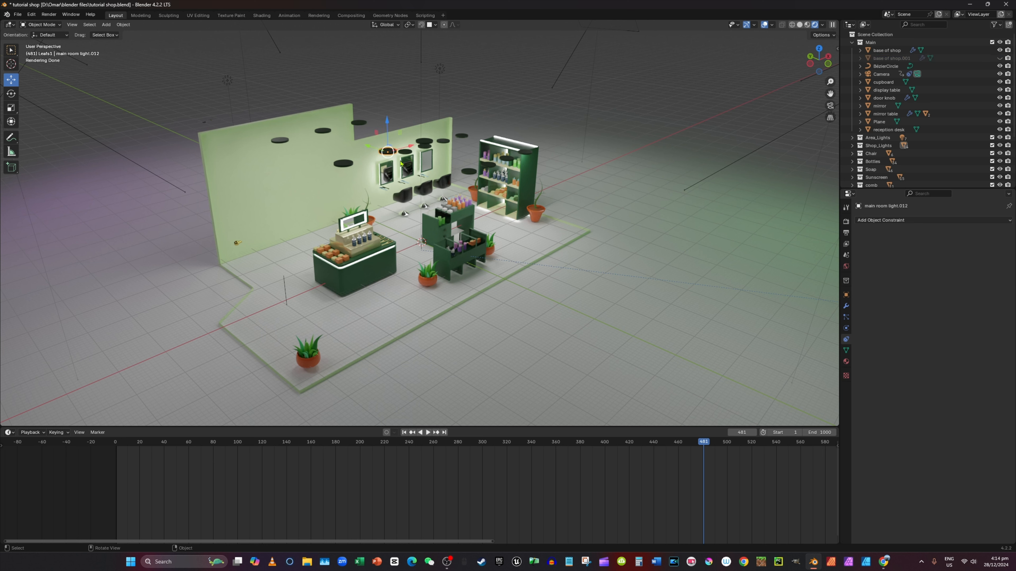
{"action": "left_click", "coordinate": [236, 246]}
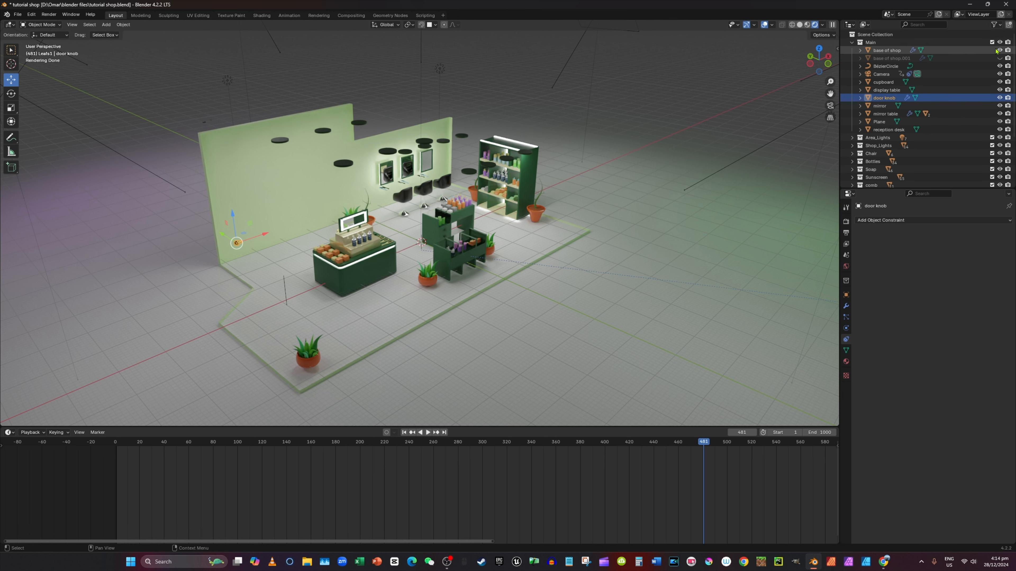
{"action": "left_click", "coordinate": [999, 58]}
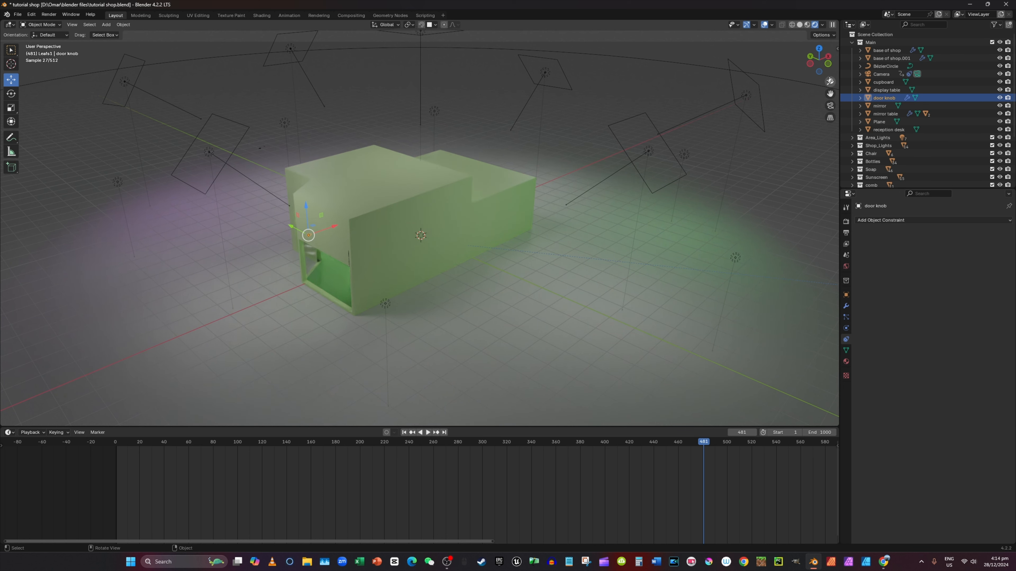
Look through the scene camera, select it, and move the current frame to 660.
{"action": "left_click", "coordinate": [830, 106]}
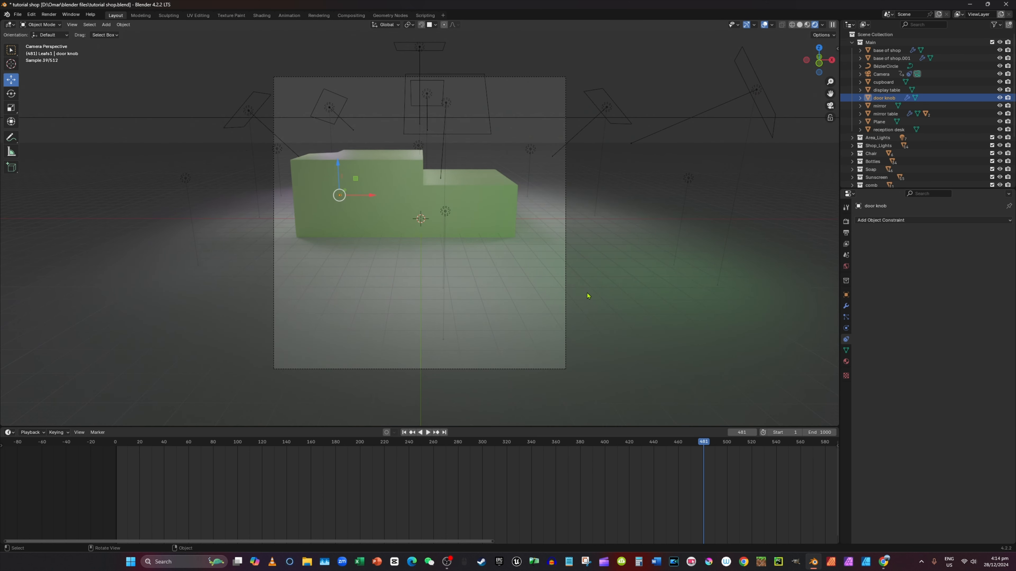
{"action": "left_click", "coordinate": [567, 295]}
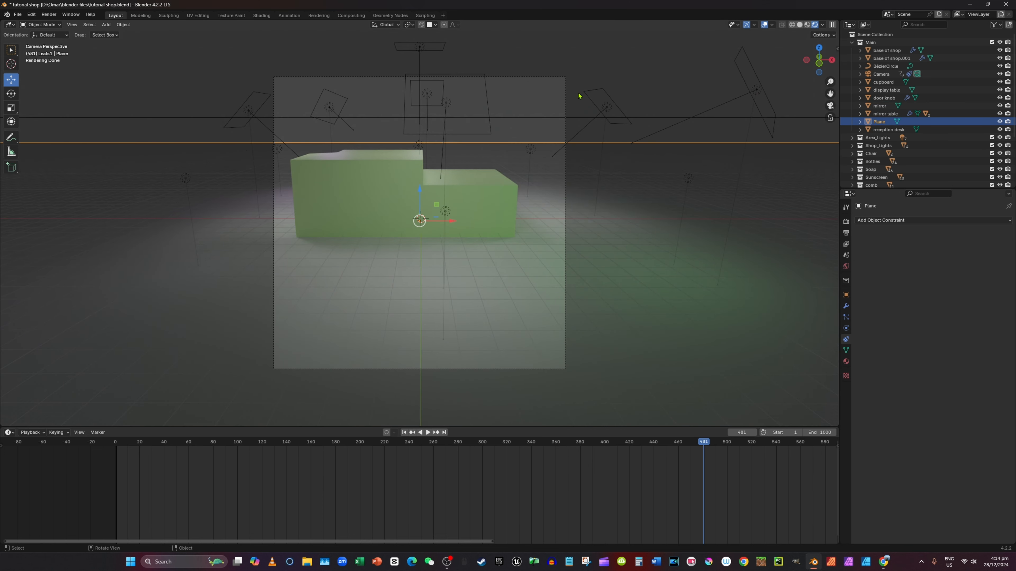
{"action": "left_click", "coordinate": [565, 92]}
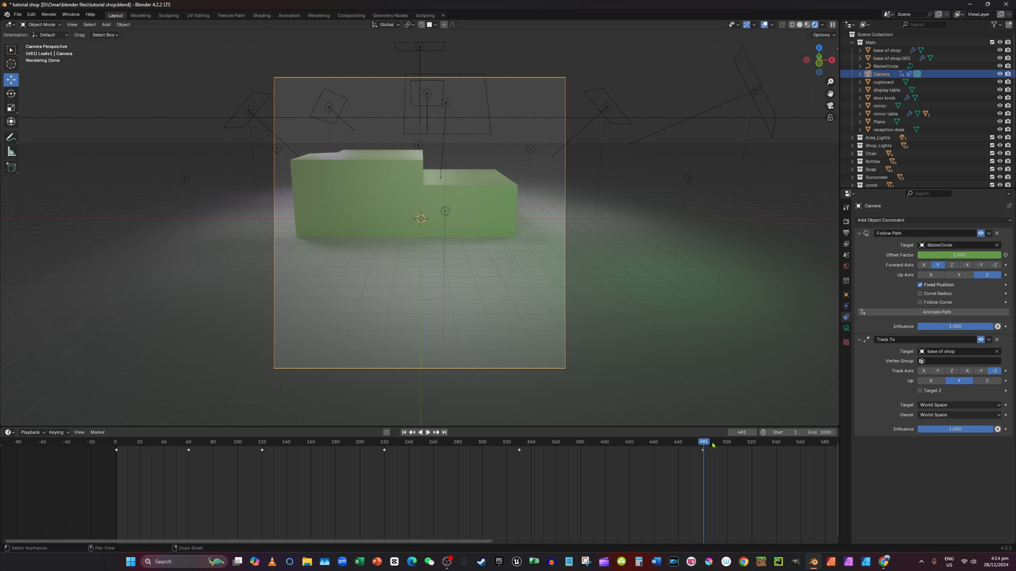
{"action": "key", "text": "space"}
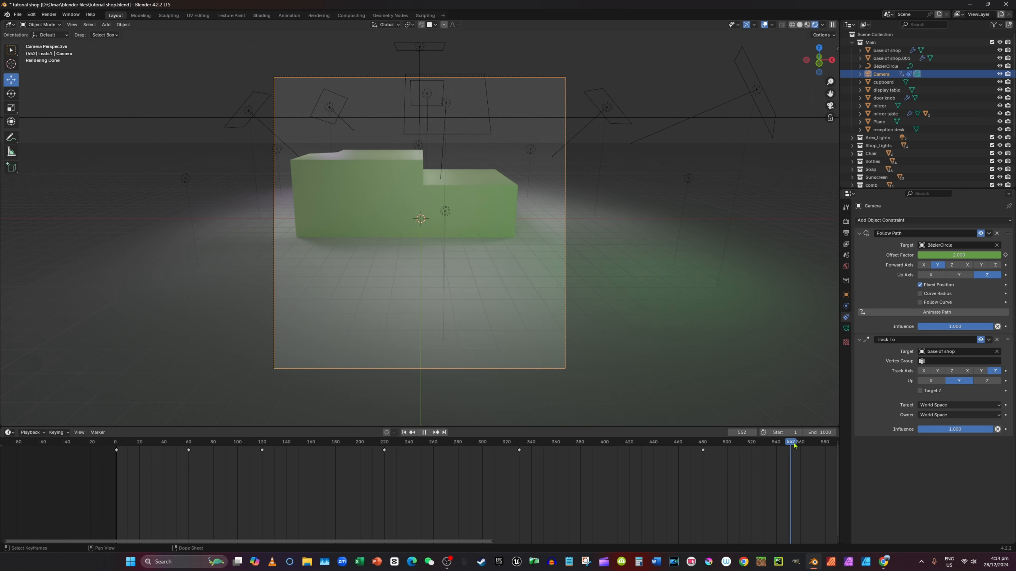
{"action": "left_click_drag", "start_coordinate": [13, 452], "coordinate": [796, 452]}
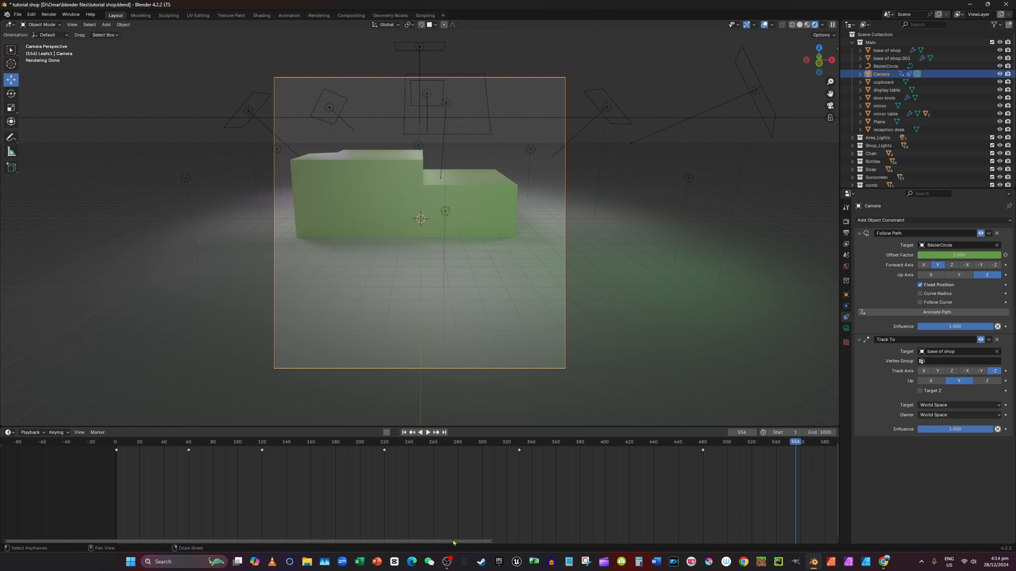
{"action": "left_click_drag", "start_coordinate": [454, 542], "coordinate": [673, 542]}
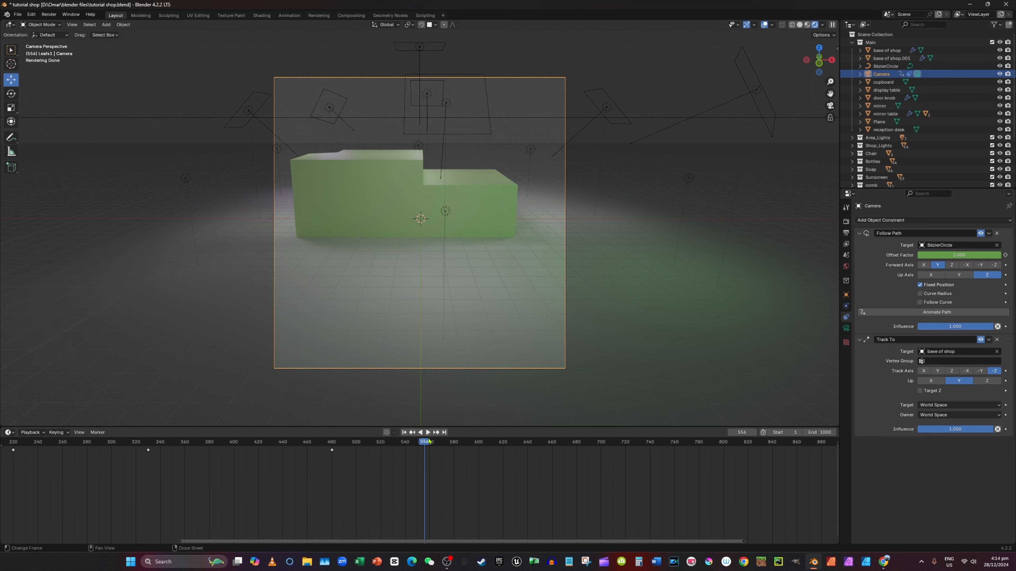
{"action": "left_click_drag", "start_coordinate": [428, 443], "coordinate": [552, 495]}
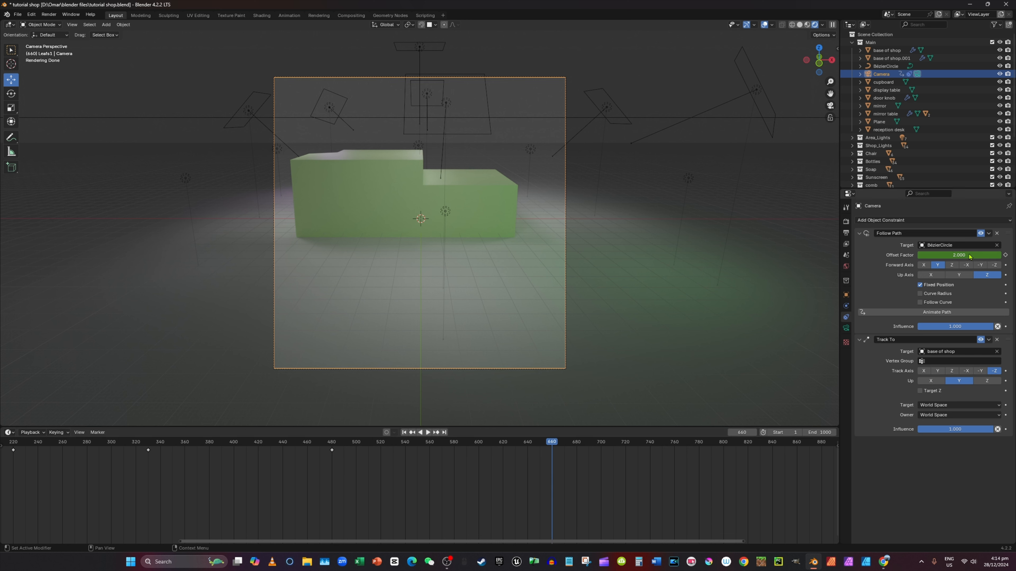
Set the camera's Follow Path offset factor to about 2.382 and keyframe it at frame 660.
{"action": "left_click", "coordinate": [940, 258]}
{"action": "key", "text": "Return"}
{"action": "left_click", "coordinate": [954, 259]}
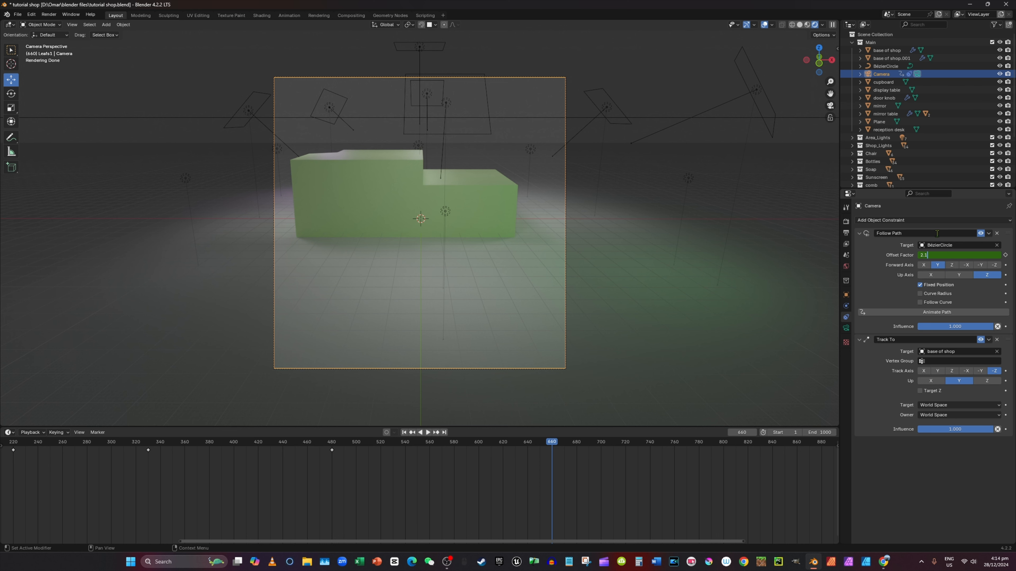
{"action": "key", "text": "Return"}
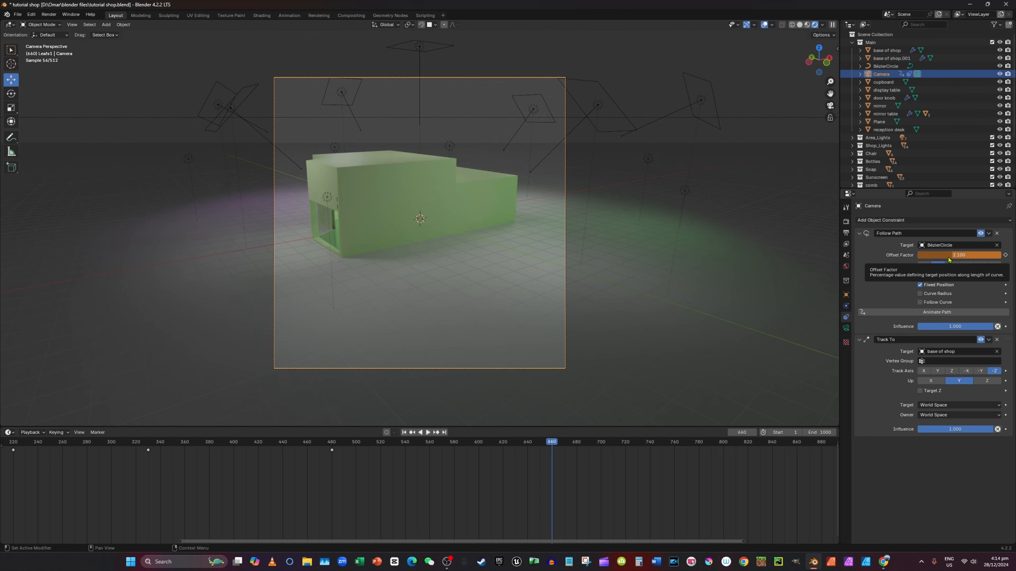
{"action": "left_click_drag", "start_coordinate": [949, 259], "coordinate": [952, 258]}
{"action": "key", "text": "i"}
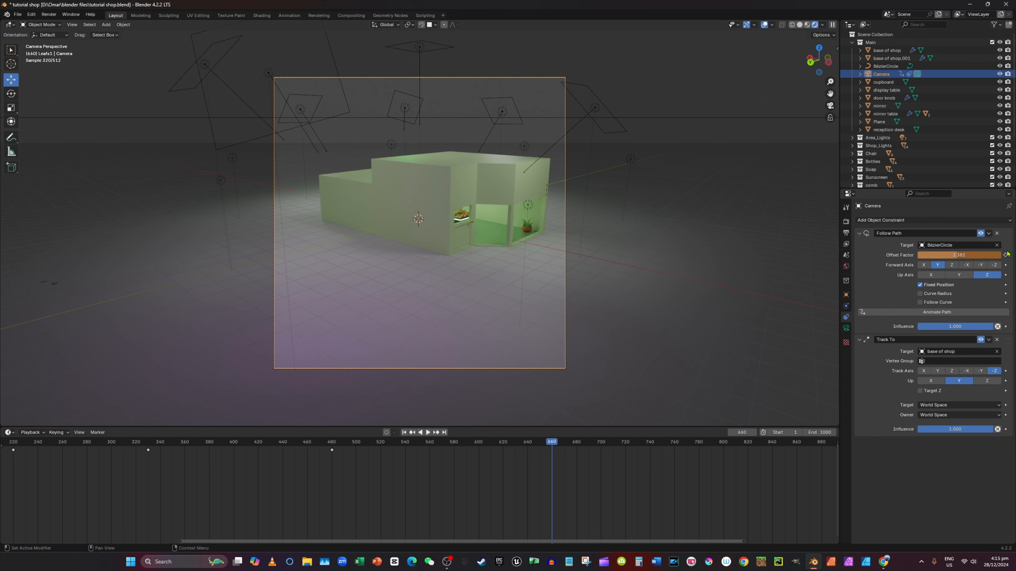
Play back the camera move from about frame 473 and again from frame 333 to check its timing.
{"action": "left_click", "coordinate": [324, 447]}
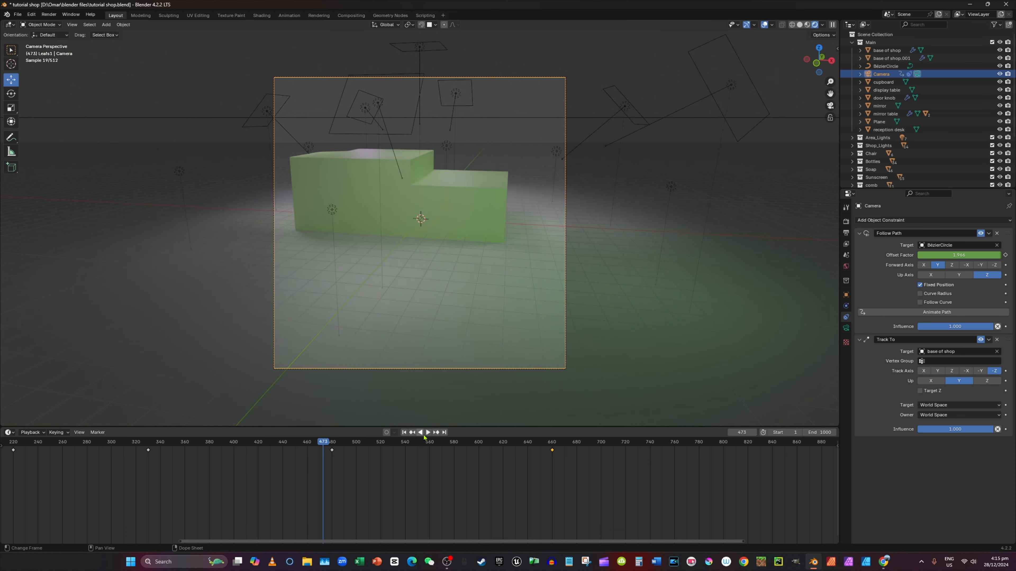
{"action": "left_click", "coordinate": [426, 434]}
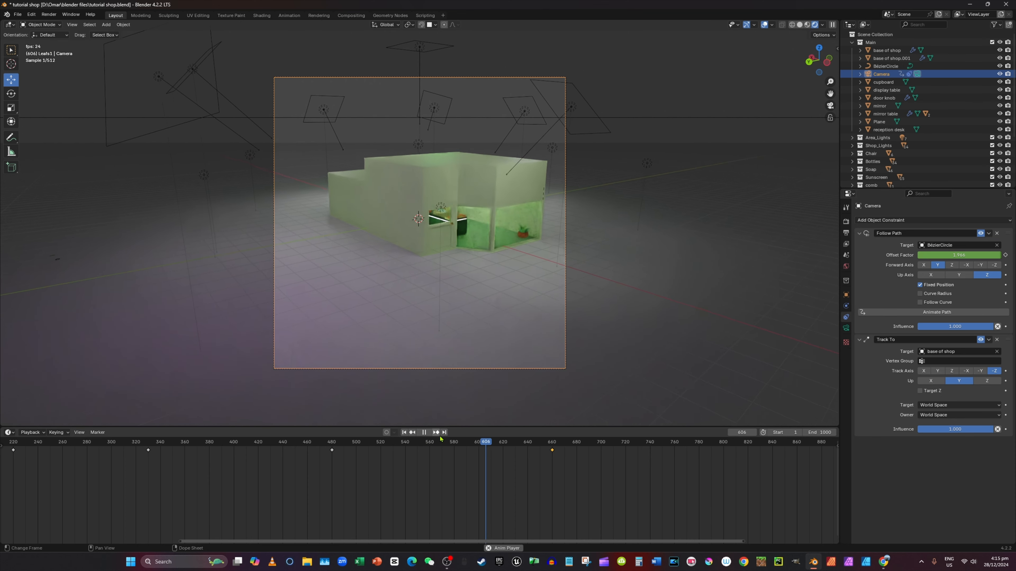
{"action": "left_click", "coordinate": [426, 433]}
{"action": "left_click", "coordinate": [151, 441]}
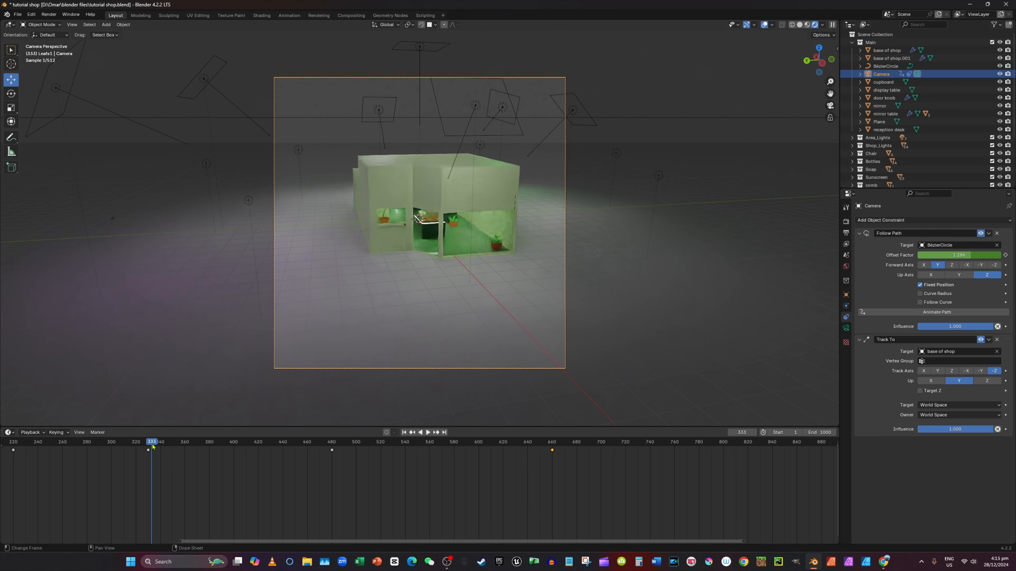
{"action": "left_click", "coordinate": [428, 433]}
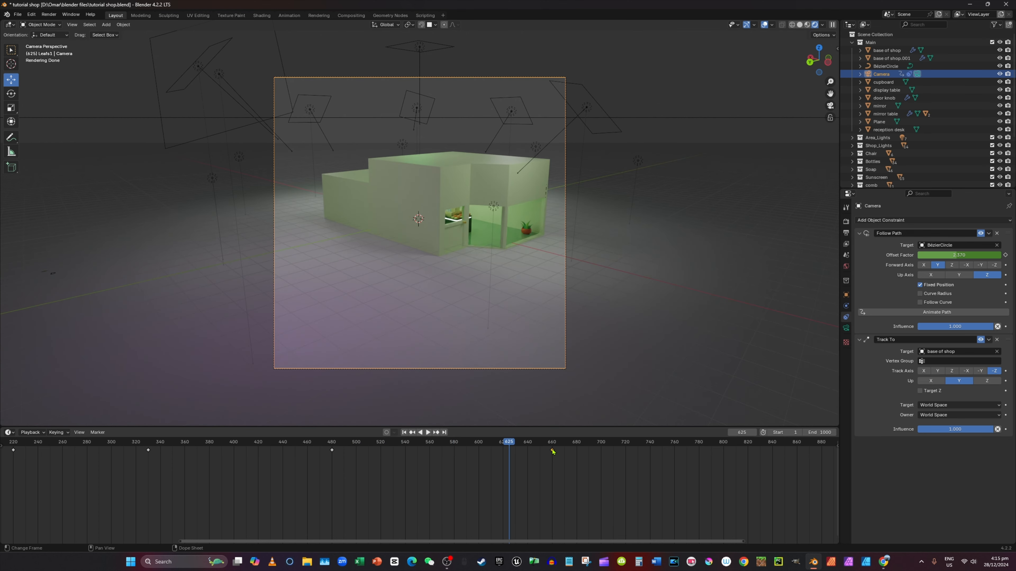
Move the camera's last offset keyframe to frame 620 and check the motion back to frame 481.
{"action": "left_click_drag", "start_coordinate": [551, 451], "coordinate": [502, 462]}
{"action": "left_click", "coordinate": [495, 444]}
{"action": "key", "text": "Up"}
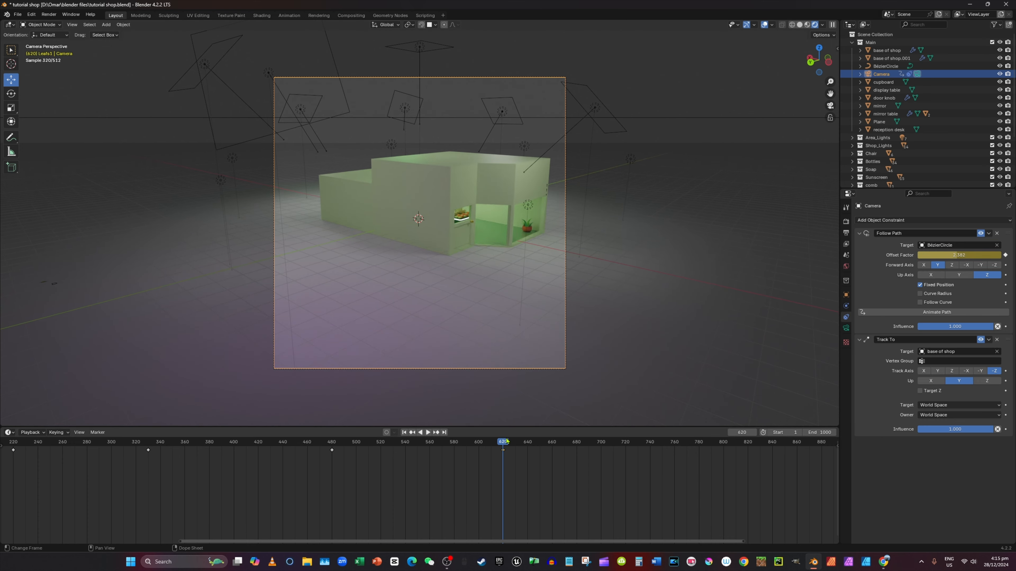
{"action": "left_click_drag", "start_coordinate": [502, 444], "coordinate": [333, 446]}
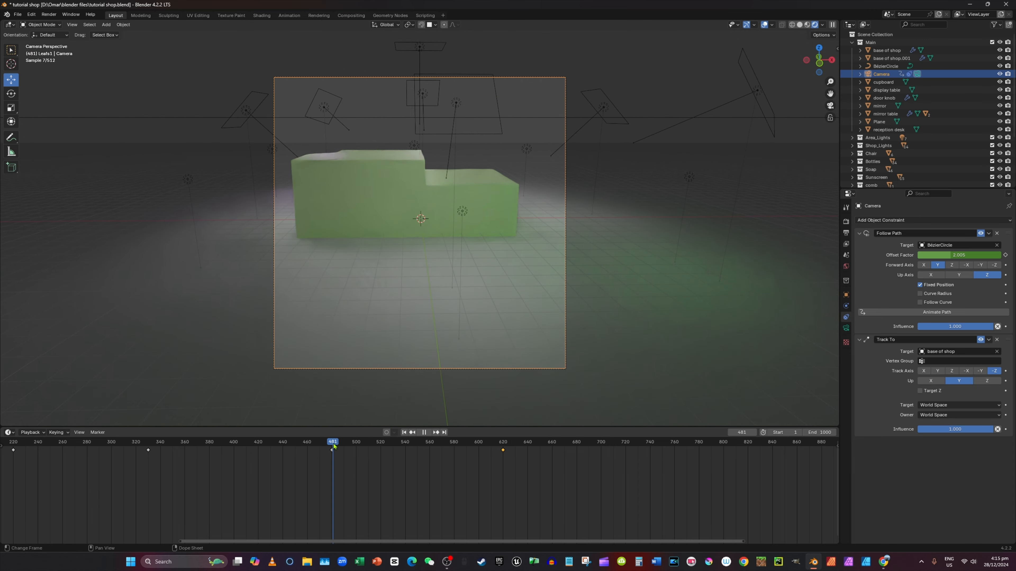
Select the outer walls object base of shop.001, check the camera motion up to frame 499, and set the current frame to 480.
{"action": "left_click", "coordinate": [952, 58]}
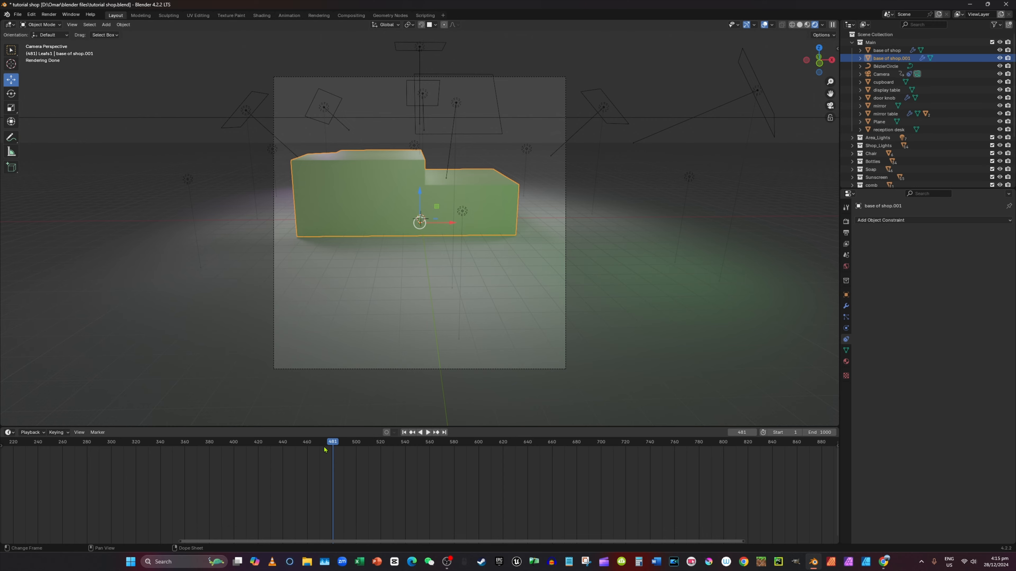
{"action": "left_click_drag", "start_coordinate": [325, 450], "coordinate": [355, 451]}
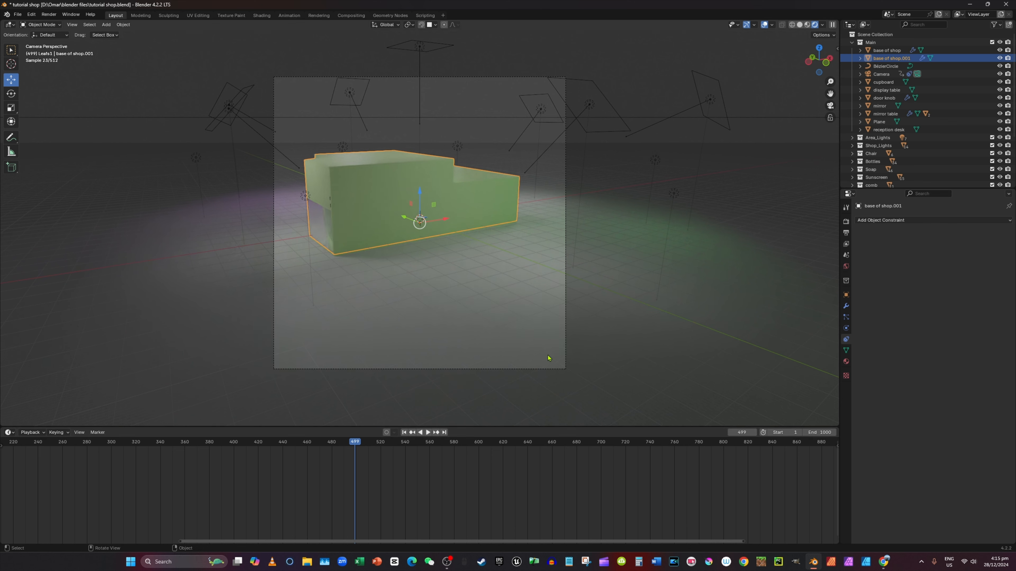
{"action": "left_click", "coordinate": [563, 363]}
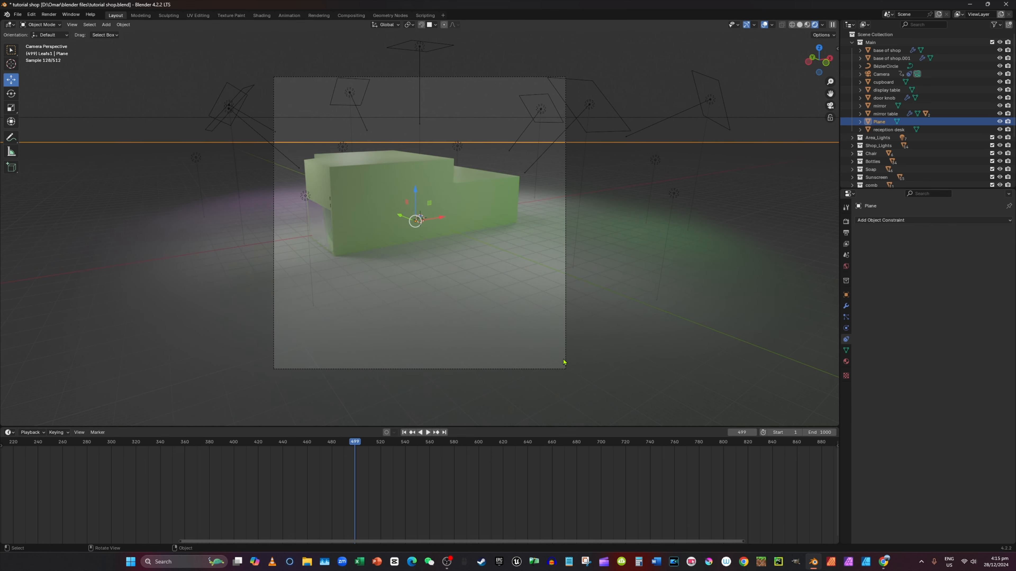
{"action": "left_click", "coordinate": [909, 60]}
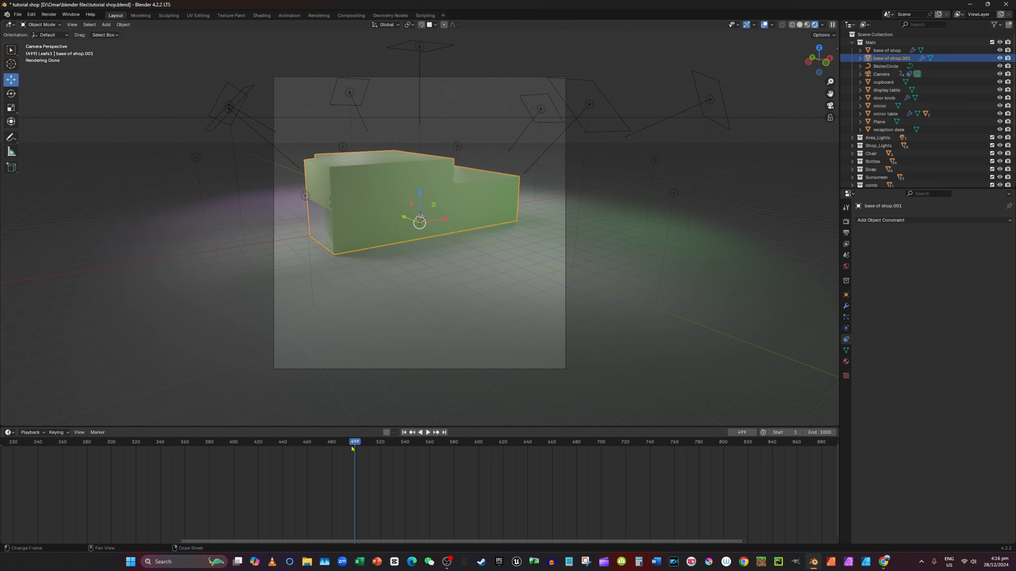
{"action": "left_click", "coordinate": [566, 182]}
{"action": "left_click", "coordinate": [566, 182]}
{"action": "left_click_drag", "start_coordinate": [355, 449], "coordinate": [331, 451]}
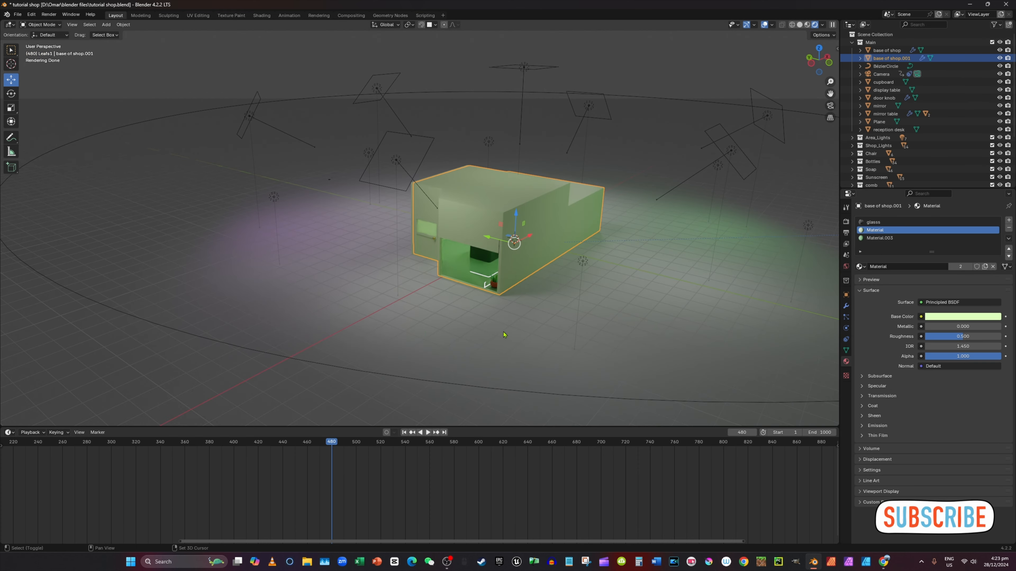
Keyframe the alpha of the outer walls' green Material at 1.000 on frame 480.
{"action": "middle_click_drag", "start_coordinate": [505, 335], "coordinate": [420, 340], "text": "shift"}
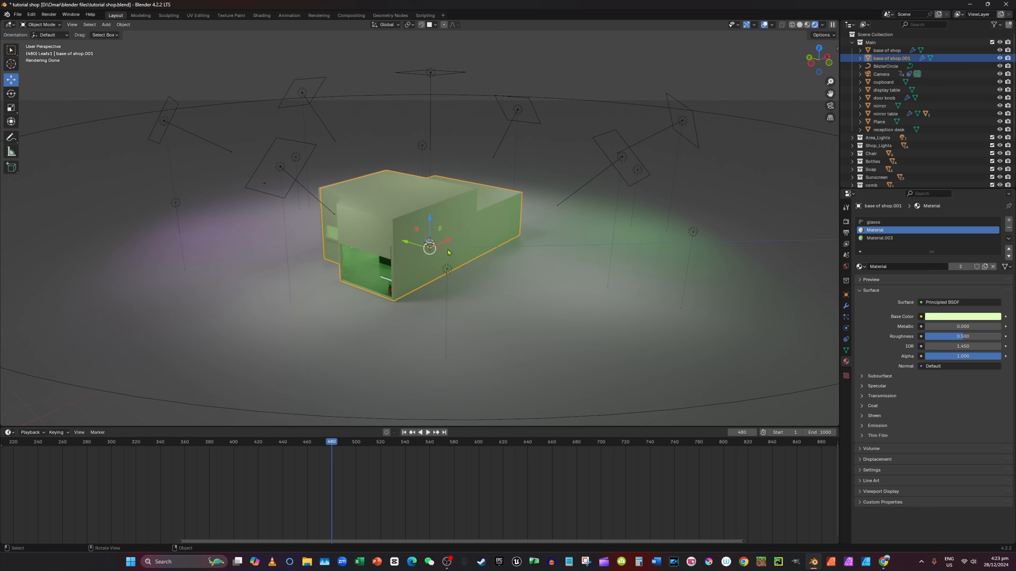
{"action": "left_click", "coordinate": [830, 105]}
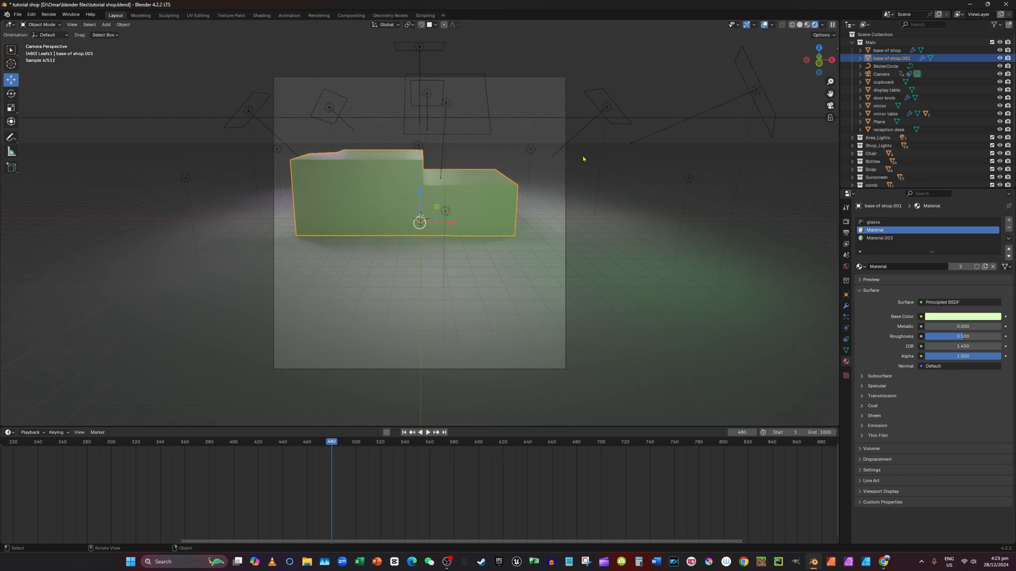
{"action": "left_click", "coordinate": [566, 226]}
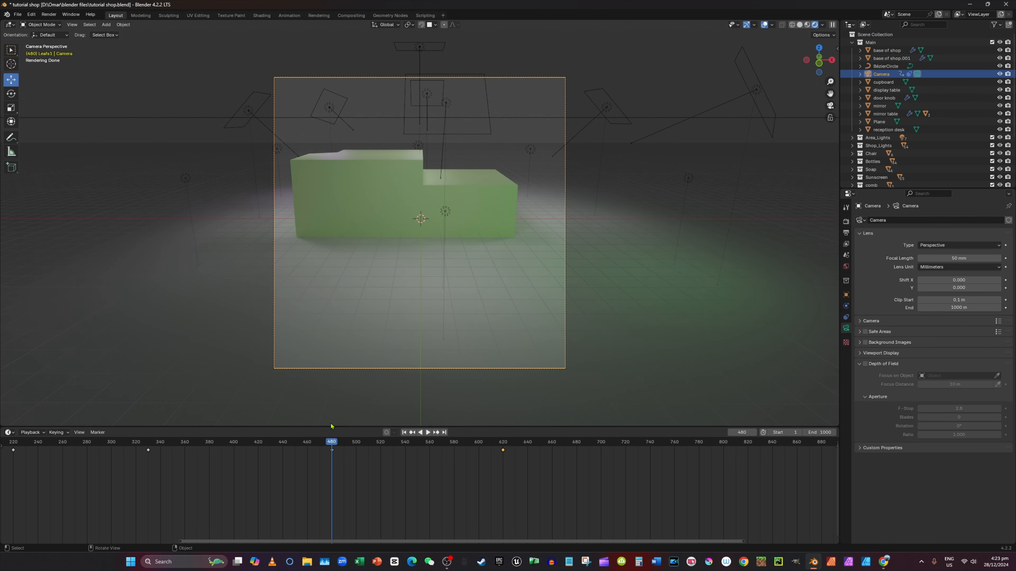
{"action": "middle_click_drag", "start_coordinate": [655, 242], "coordinate": [677, 255]}
{"action": "left_click", "coordinate": [895, 58]}
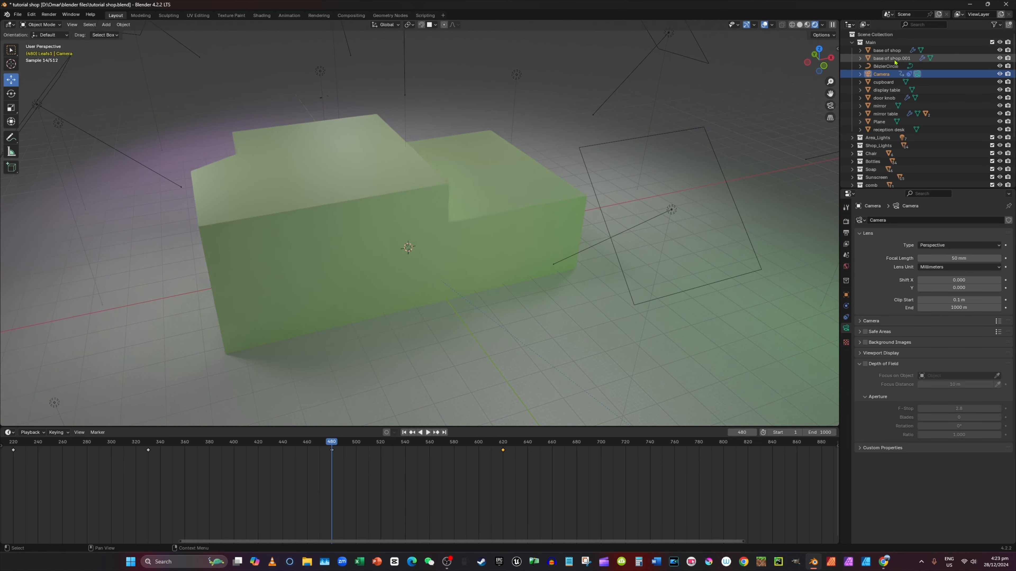
{"action": "left_click", "coordinate": [846, 361]}
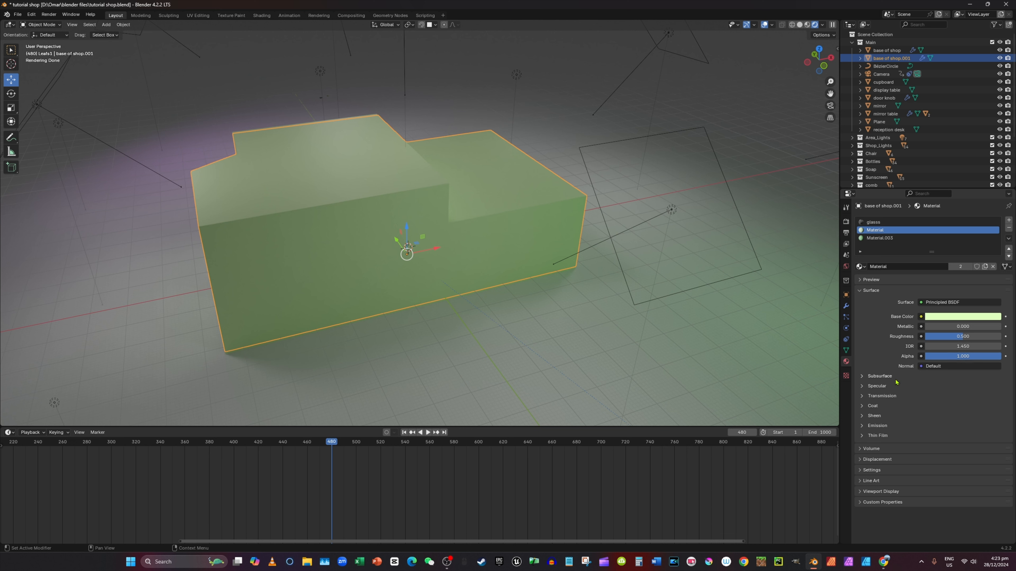
{"action": "left_click", "coordinate": [1006, 356]}
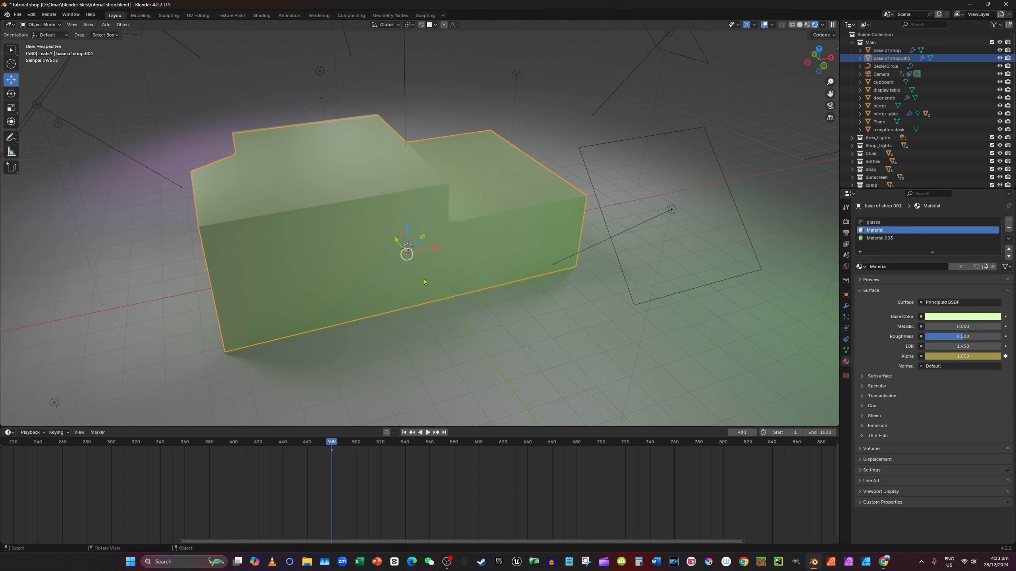
Try setting the alpha of the outer walls' Material to 0 at frame 850, and undo the change.
{"action": "middle_click_drag", "start_coordinate": [408, 273], "coordinate": [437, 266]}
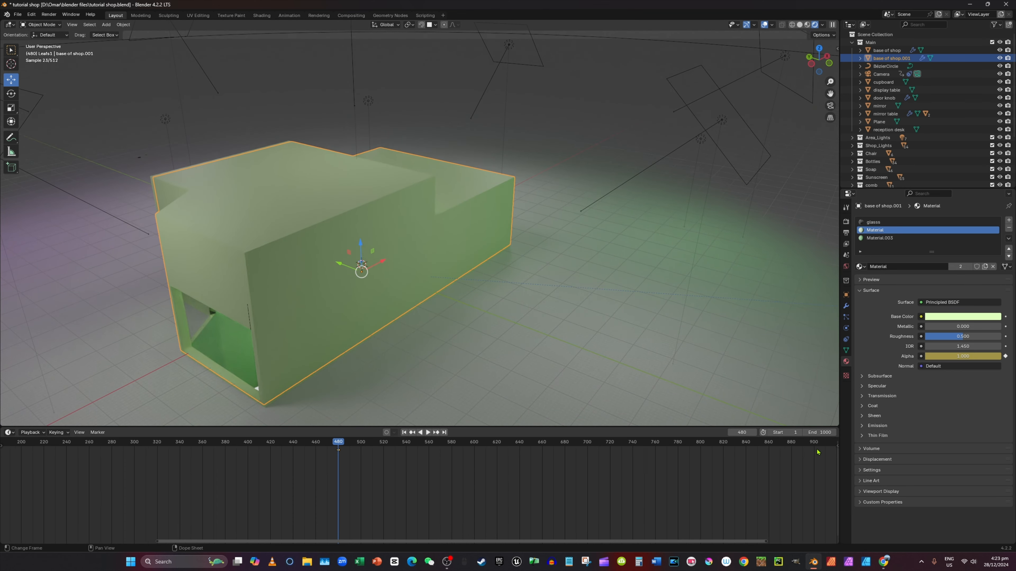
{"action": "key", "text": "Home"}
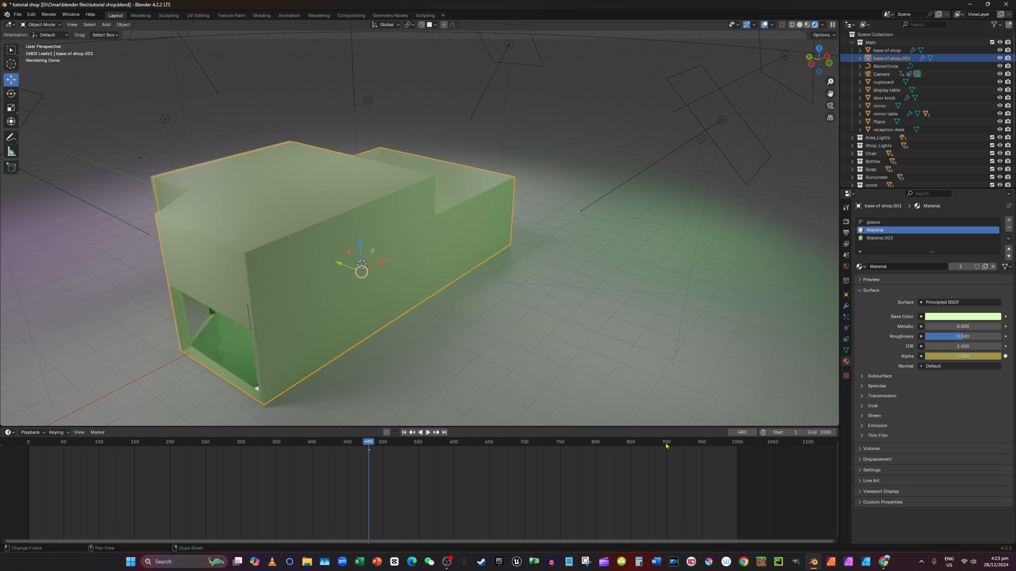
{"action": "left_click", "coordinate": [631, 448]}
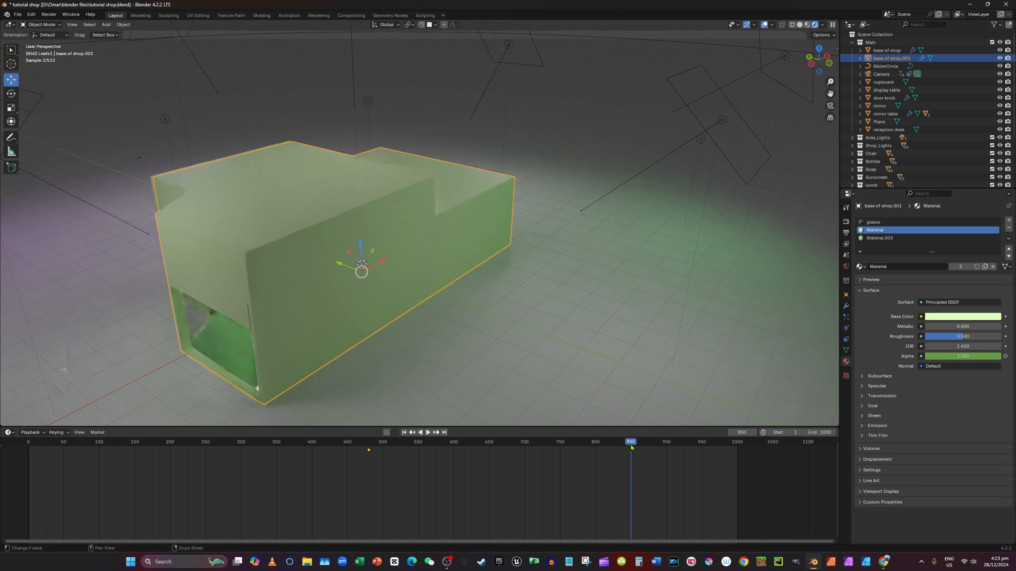
{"action": "left_click", "coordinate": [969, 356]}
{"action": "type", "text": "0"}
{"action": "key", "text": "Return"}
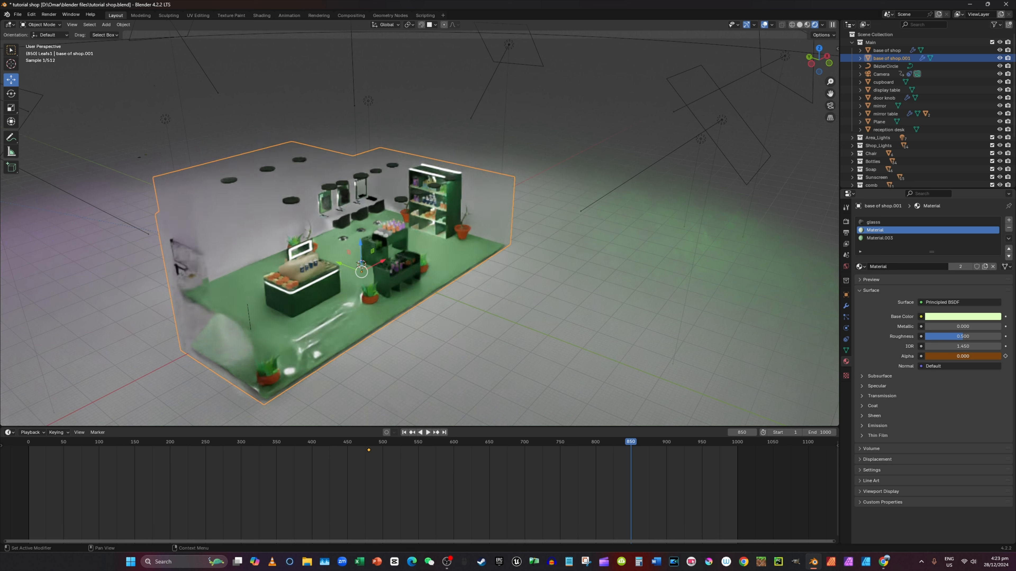
{"action": "key", "text": "ctrl+z"}
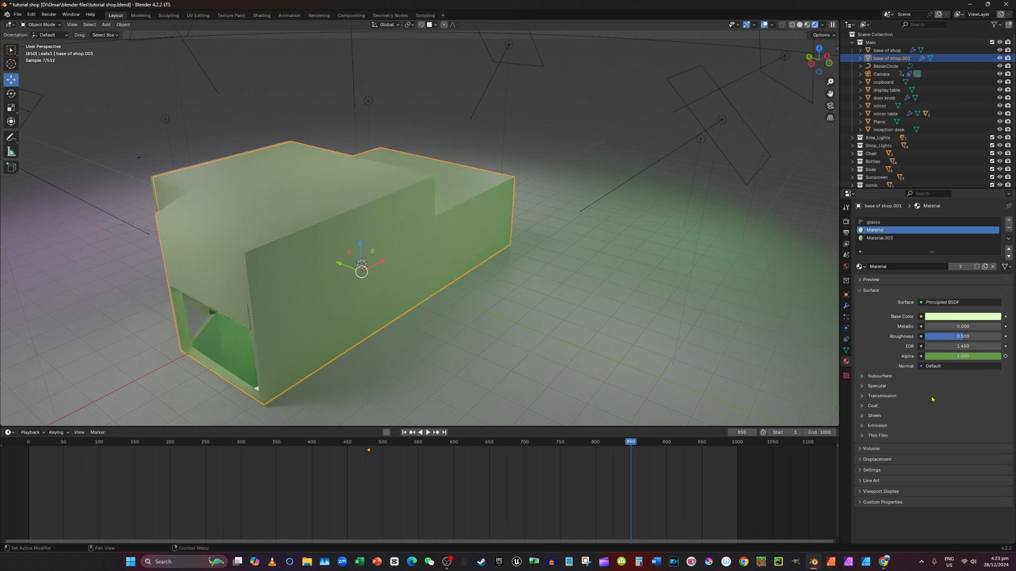
Look through the scene camera, select it, and move the current frame to its last keyframe at 620.
{"action": "scroll", "coordinate": [429, 447], "scroll_direction": "up", "scroll_amount": 8}
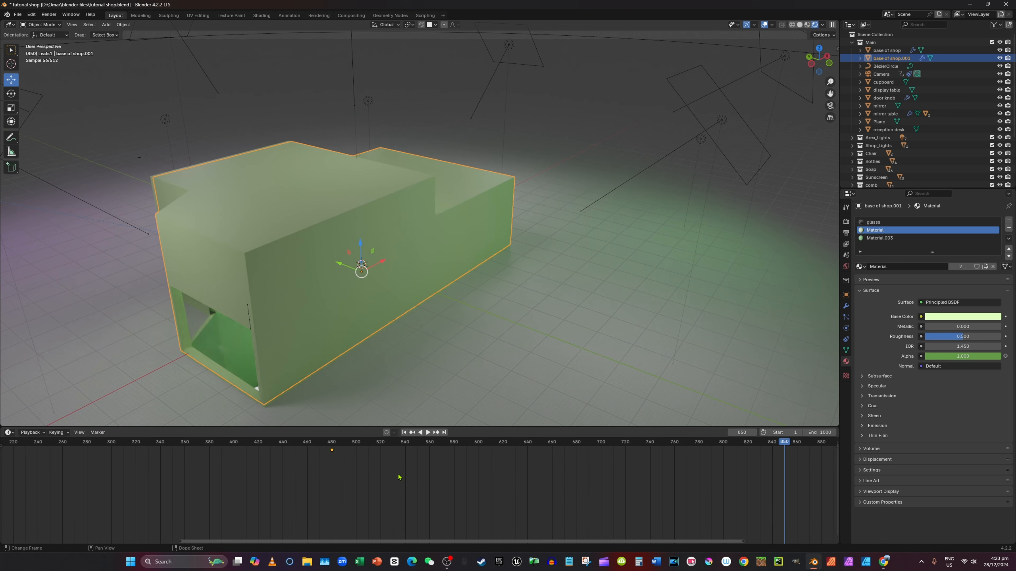
{"action": "scroll", "coordinate": [353, 467], "scroll_direction": "up", "scroll_amount": 2}
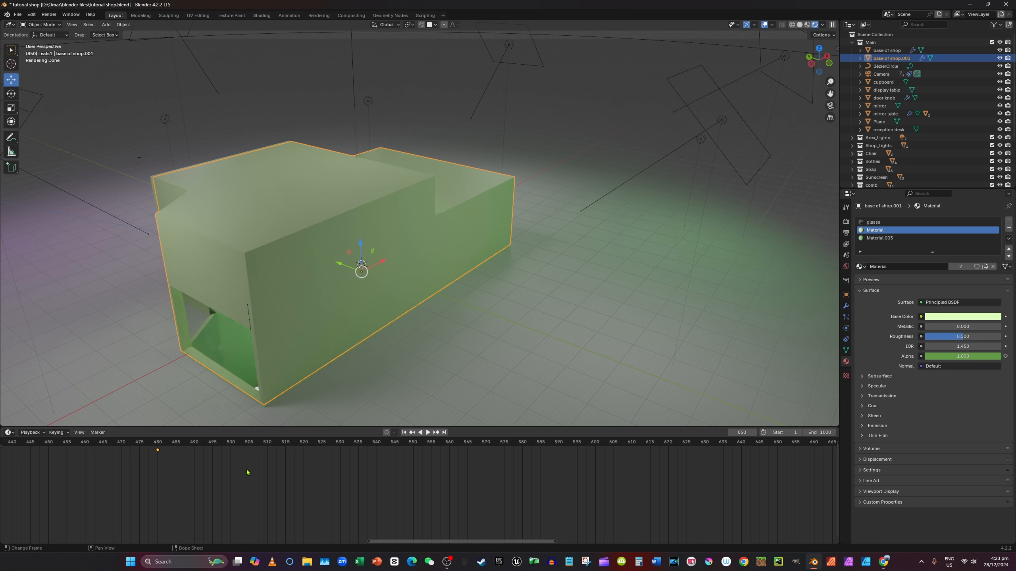
{"action": "scroll", "coordinate": [605, 326], "scroll_direction": "up", "scroll_amount": 1}
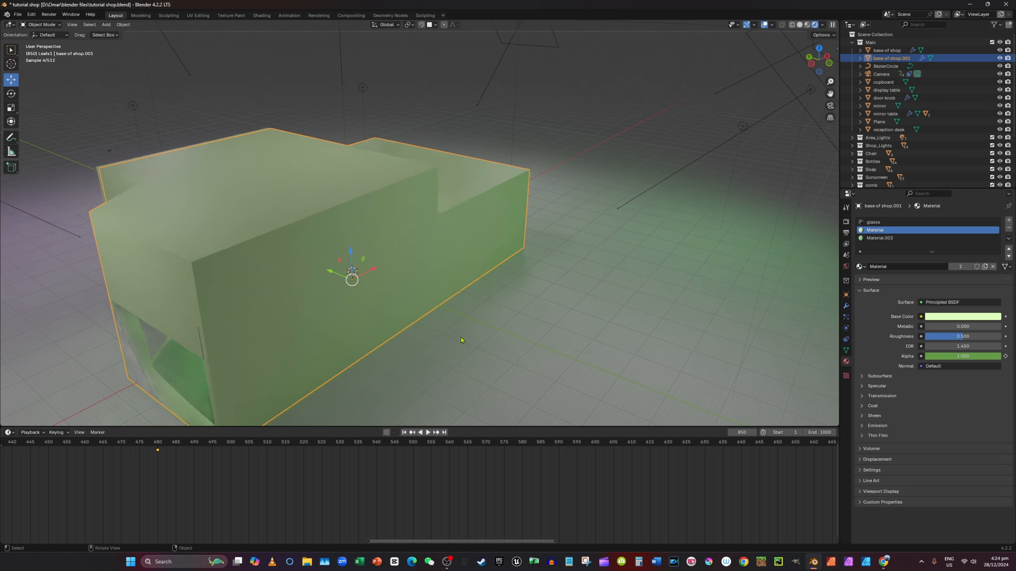
{"action": "scroll", "coordinate": [442, 479], "scroll_direction": "down", "scroll_amount": 1}
{"action": "scroll", "coordinate": [482, 323], "scroll_direction": "down", "scroll_amount": 2}
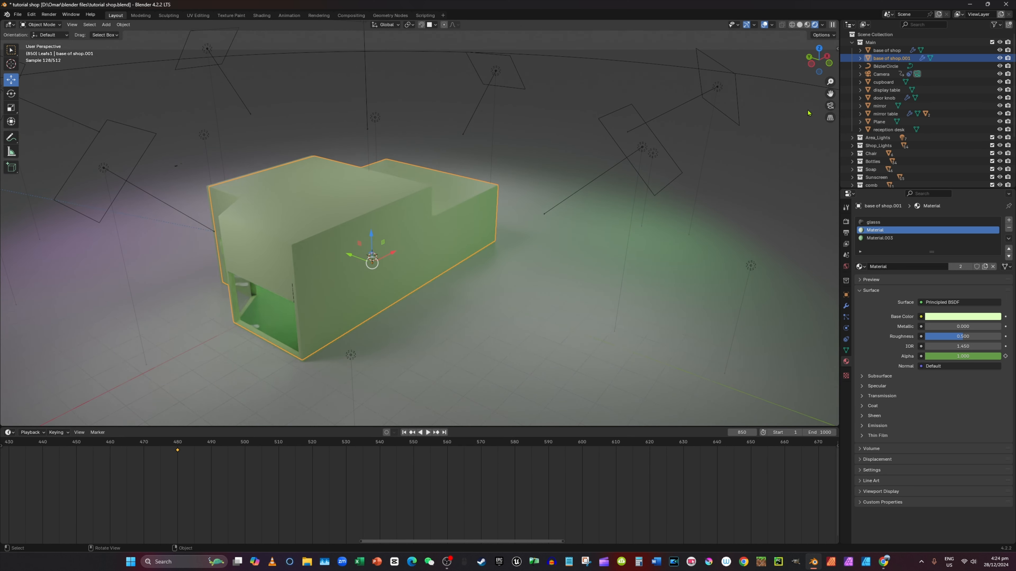
{"action": "left_click", "coordinate": [830, 105]}
{"action": "left_click", "coordinate": [566, 235]}
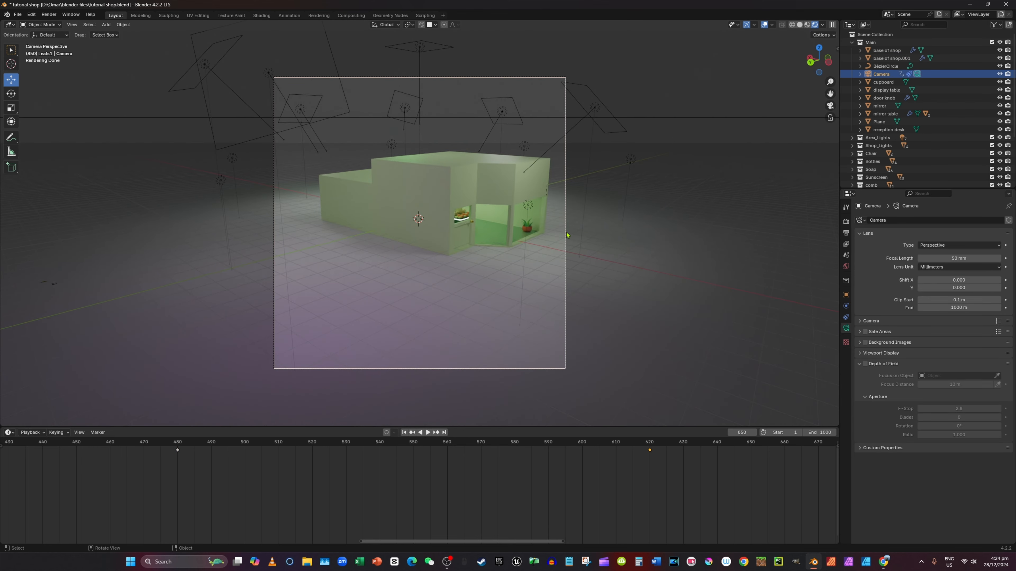
{"action": "left_click", "coordinate": [650, 447]}
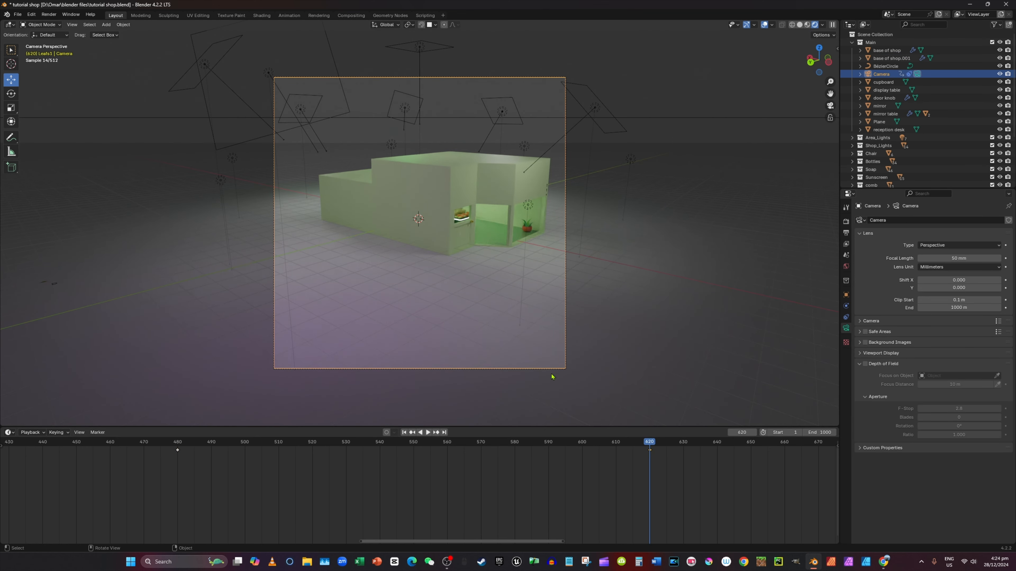
Set the alpha of base of shop.001's Material to 0 and keyframe it at frame 620.
{"action": "left_click", "coordinate": [888, 57]}
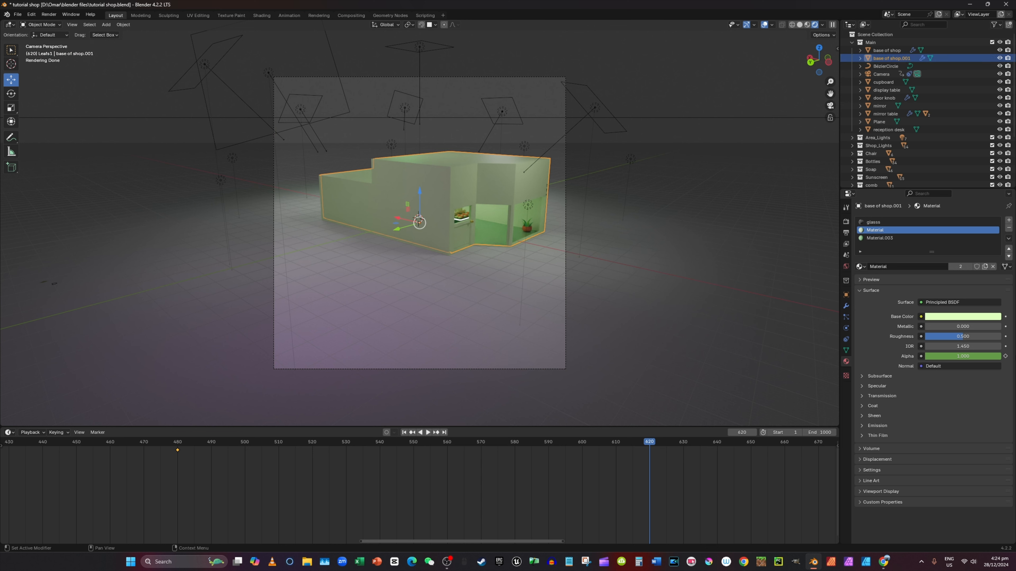
{"action": "left_click_drag", "start_coordinate": [988, 356], "coordinate": [927, 358]}
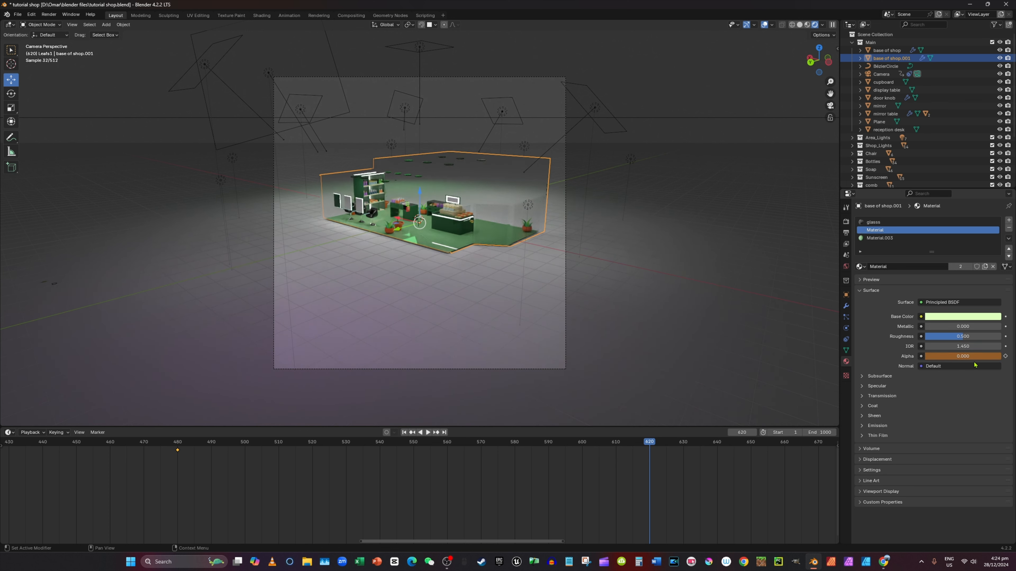
{"action": "left_click", "coordinate": [1006, 357]}
Keyframe the alpha of the walls' glasss material at 1.000 on frame 480 and at 0 on frame 620.
{"action": "left_click", "coordinate": [178, 442]}
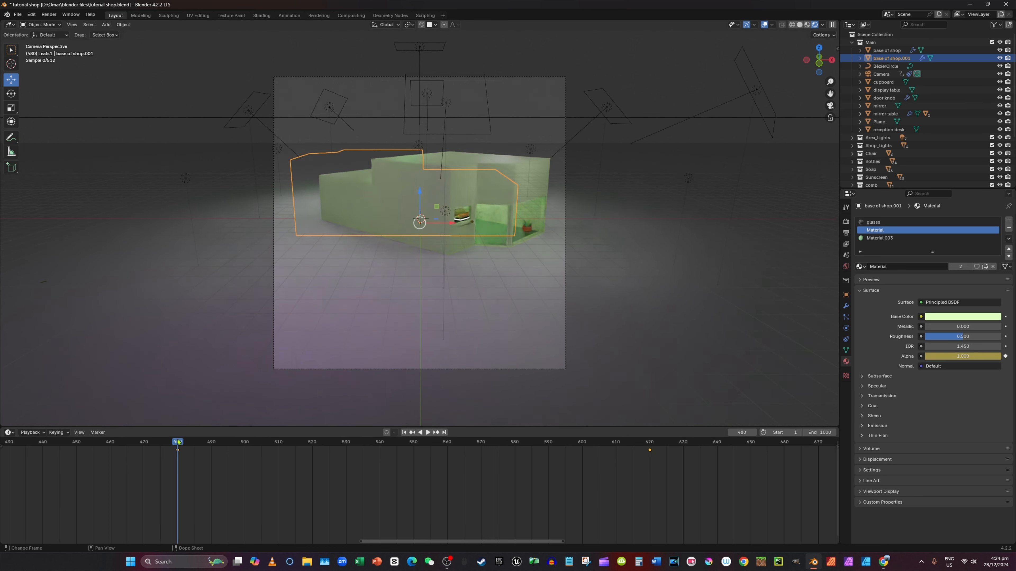
{"action": "left_click", "coordinate": [876, 221]}
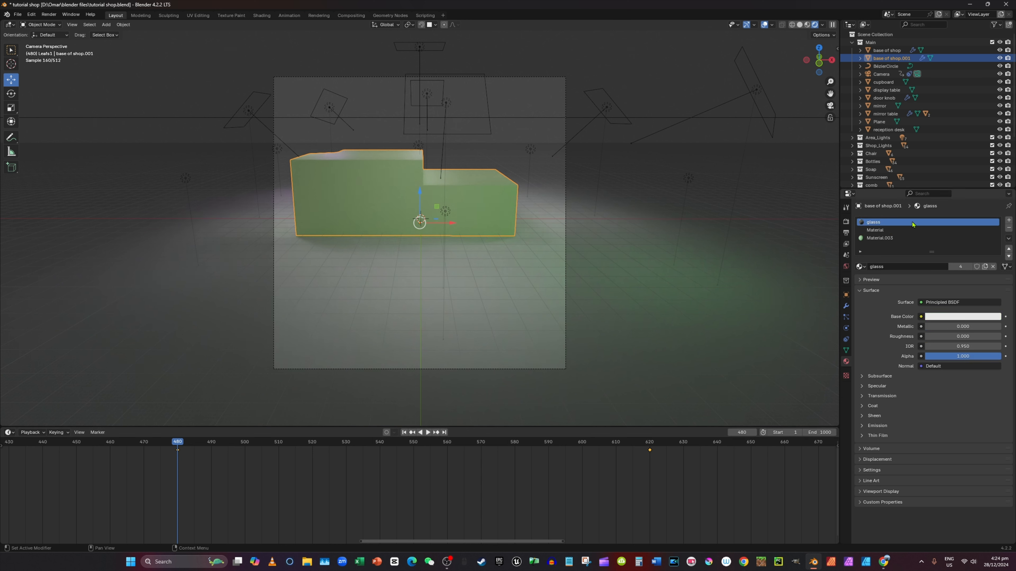
{"action": "left_click", "coordinate": [1007, 357]}
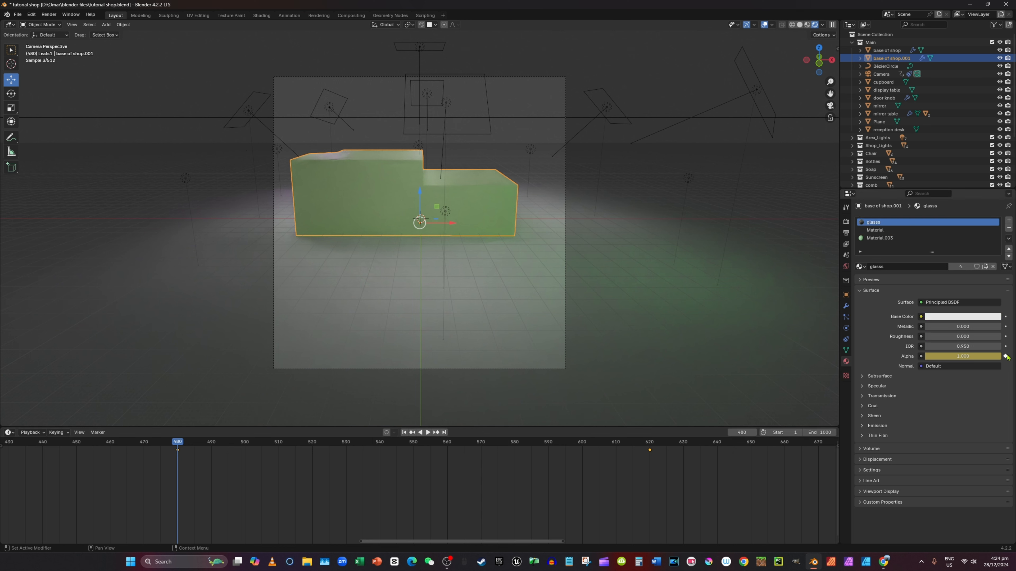
{"action": "left_click", "coordinate": [650, 443]}
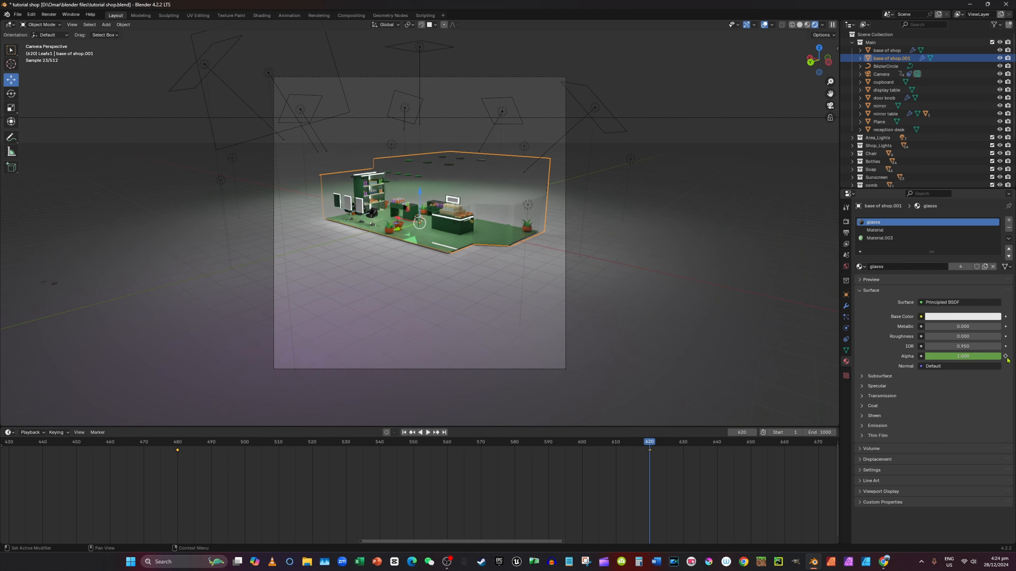
{"action": "left_click_drag", "start_coordinate": [976, 357], "coordinate": [896, 358]}
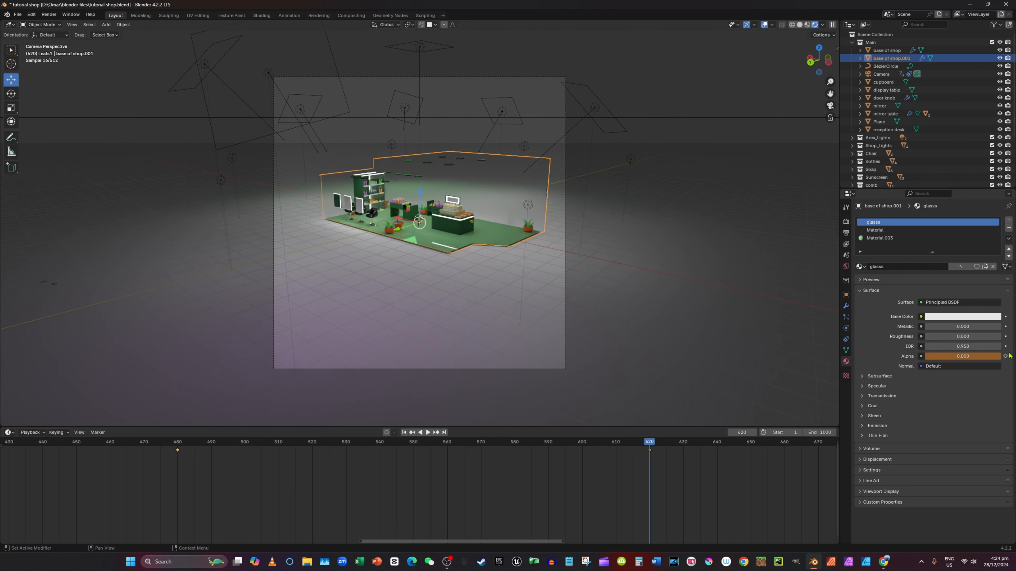
{"action": "left_click", "coordinate": [1006, 357]}
Inspect the walls' Material.003 settings and compare the shop at frames 480 and 620 from outside the camera view.
{"action": "scroll", "coordinate": [571, 212], "scroll_direction": "up", "scroll_amount": 3}
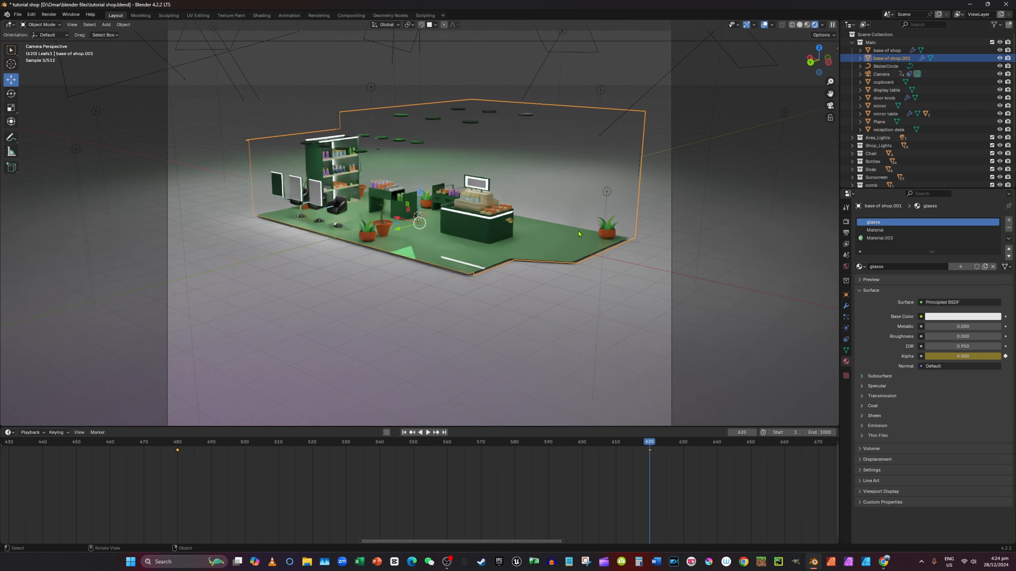
{"action": "left_click", "coordinate": [899, 238]}
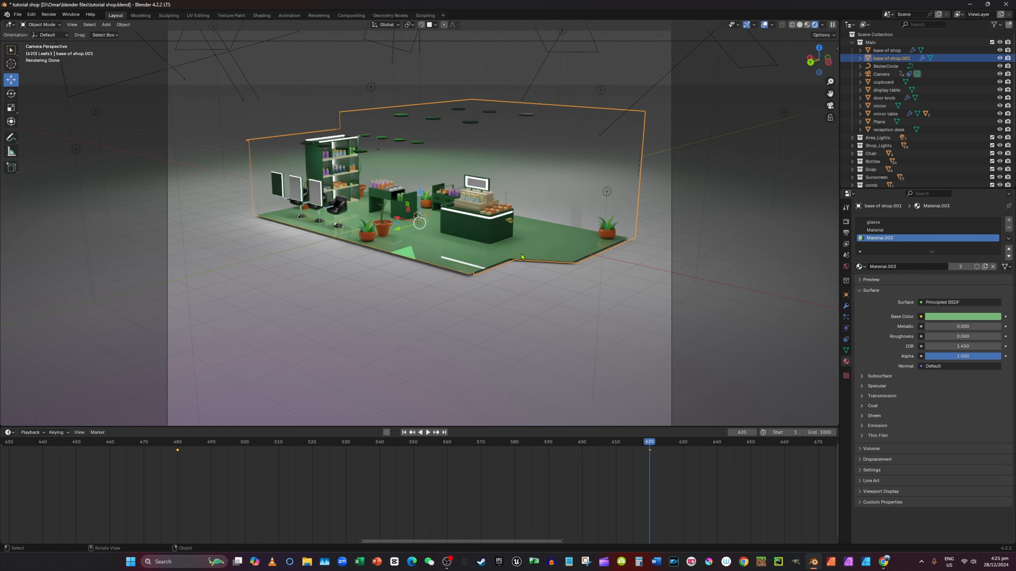
{"action": "middle_click_drag", "start_coordinate": [522, 257], "coordinate": [414, 264]}
{"action": "scroll", "coordinate": [458, 248], "scroll_direction": "down", "scroll_amount": 3}
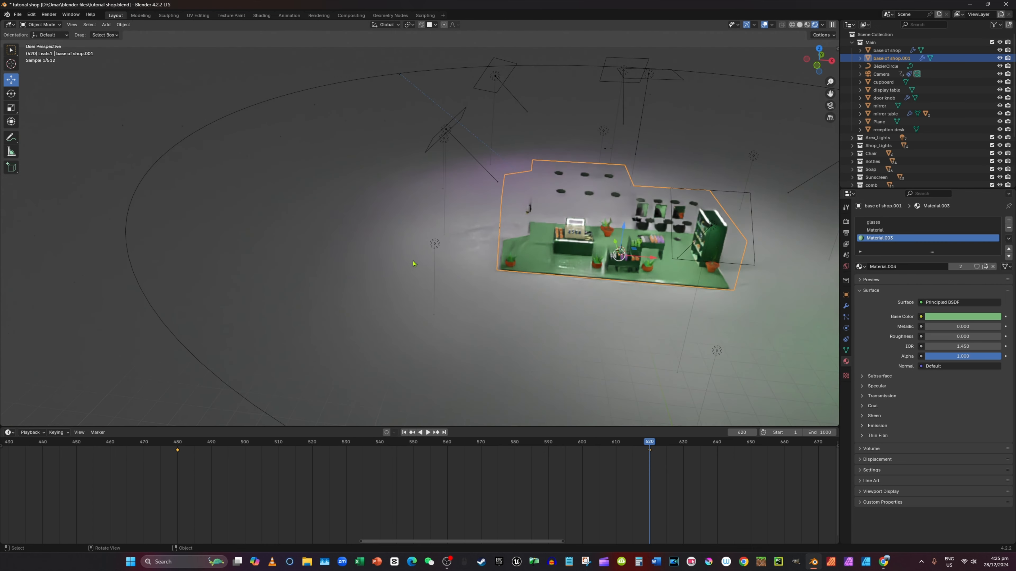
{"action": "scroll", "coordinate": [414, 264], "scroll_direction": "up", "scroll_amount": 4}
{"action": "left_click_drag", "start_coordinate": [831, 93], "coordinate": [206, 478]}
{"action": "left_click", "coordinate": [177, 445]}
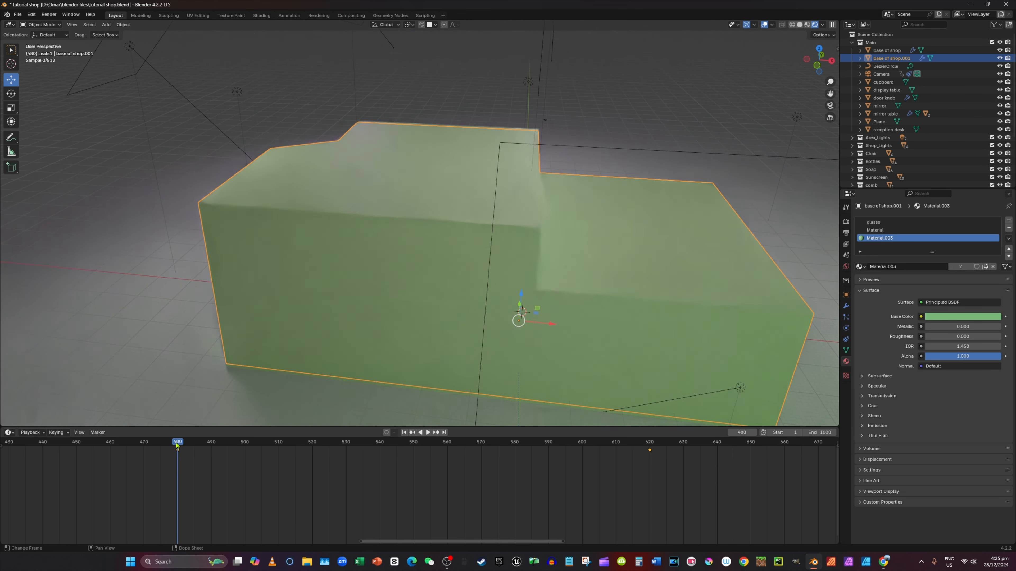
{"action": "left_click", "coordinate": [649, 445]}
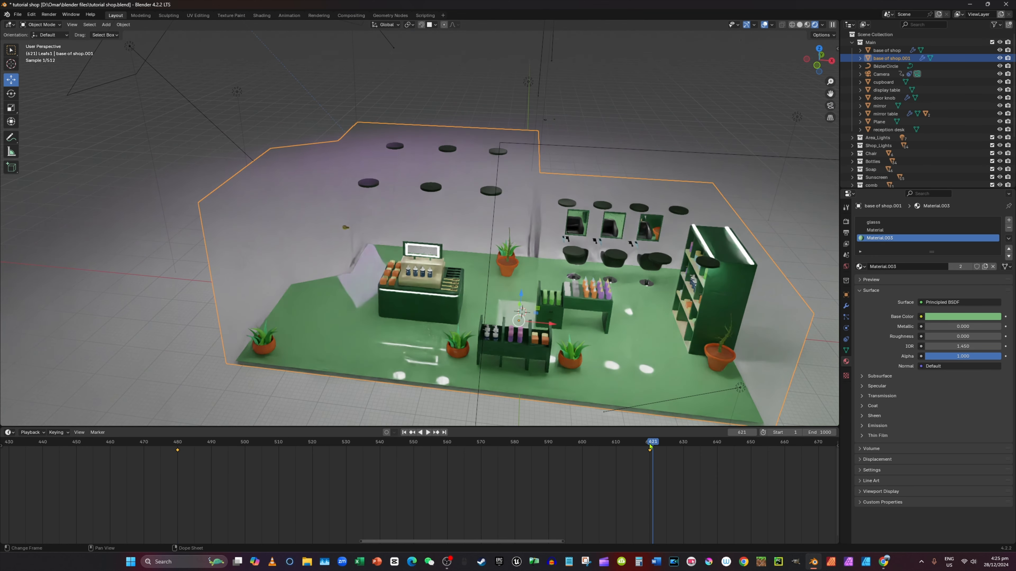
{"action": "left_click", "coordinate": [567, 204]}
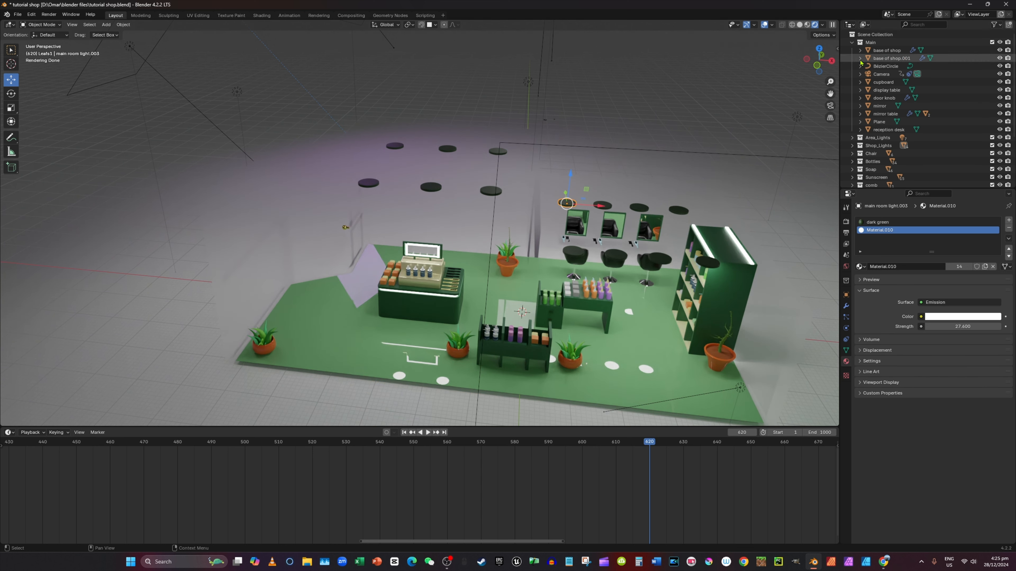
Find the main room lights in the Shop_Lights collection and select main room light.003.
{"action": "left_click", "coordinate": [852, 43]}
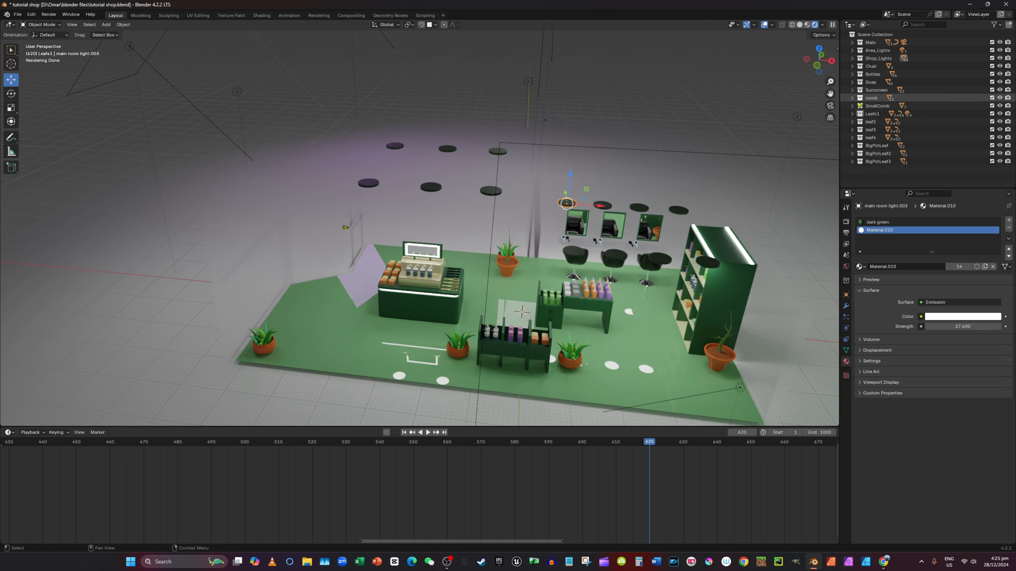
{"action": "left_click", "coordinate": [853, 58]}
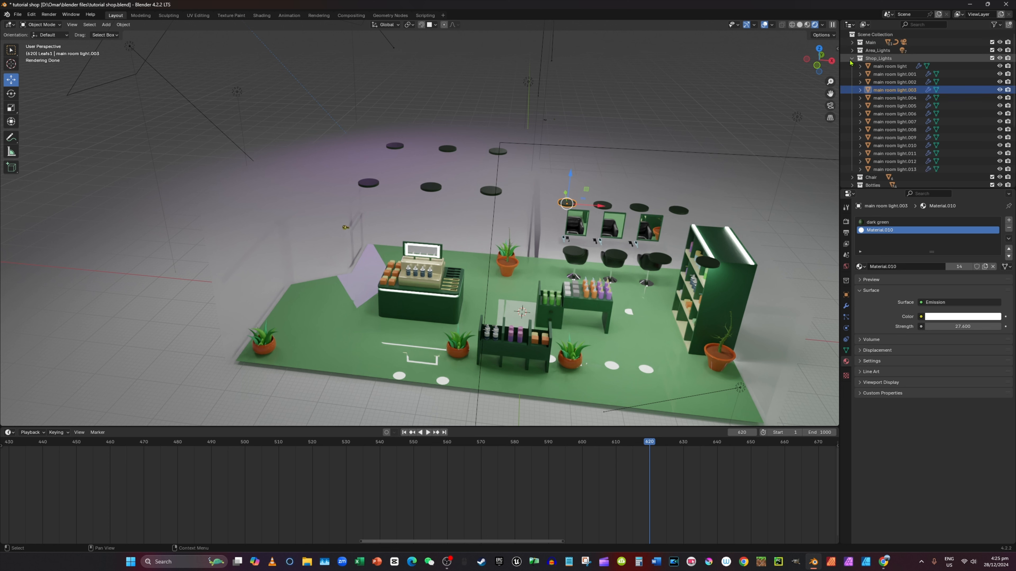
{"action": "left_click", "coordinate": [889, 67]}
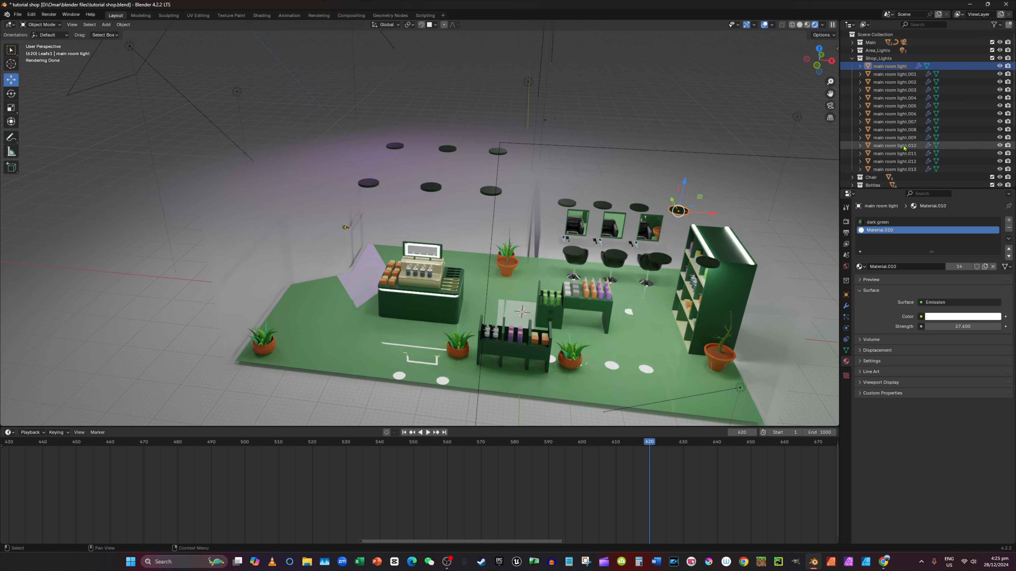
{"action": "left_click", "coordinate": [890, 170], "text": "shift"}
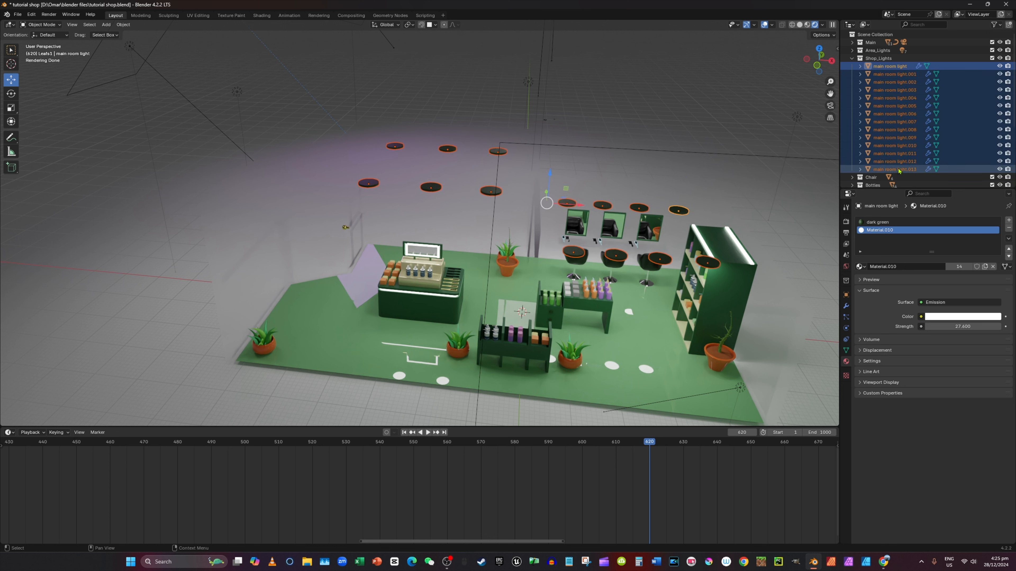
{"action": "left_click", "coordinate": [894, 90]}
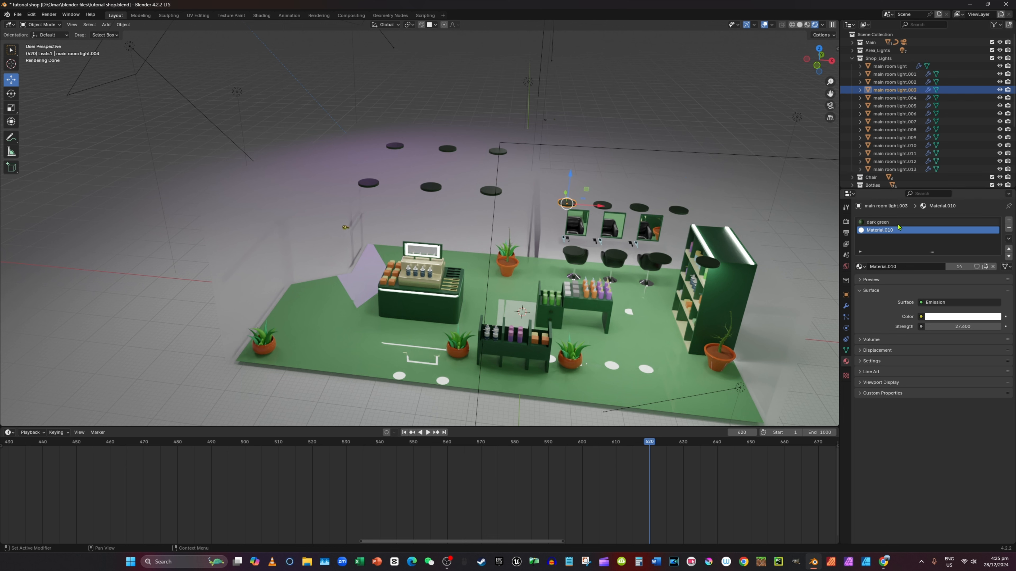
Keyframe the alpha of the light's dark green material at 1.000 on frame 480 and at 0 on frame 620.
{"action": "left_click", "coordinate": [177, 449]}
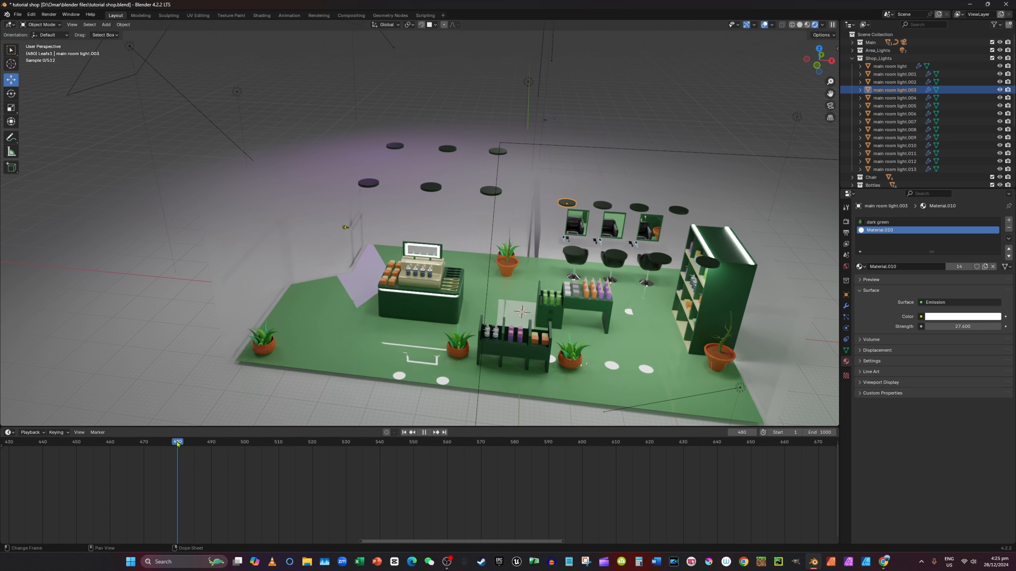
{"action": "left_click", "coordinate": [887, 222]}
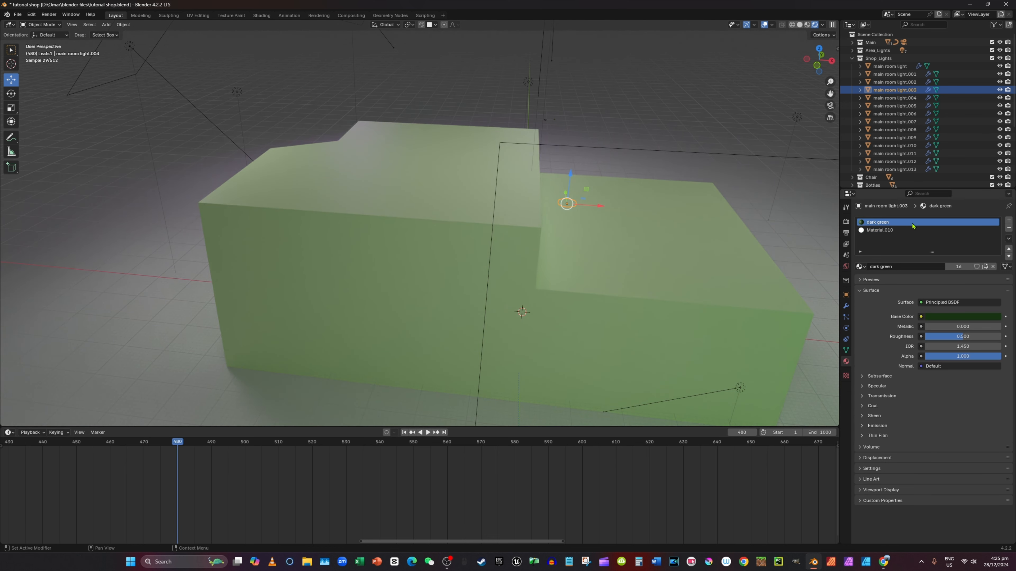
{"action": "left_click", "coordinate": [1006, 357]}
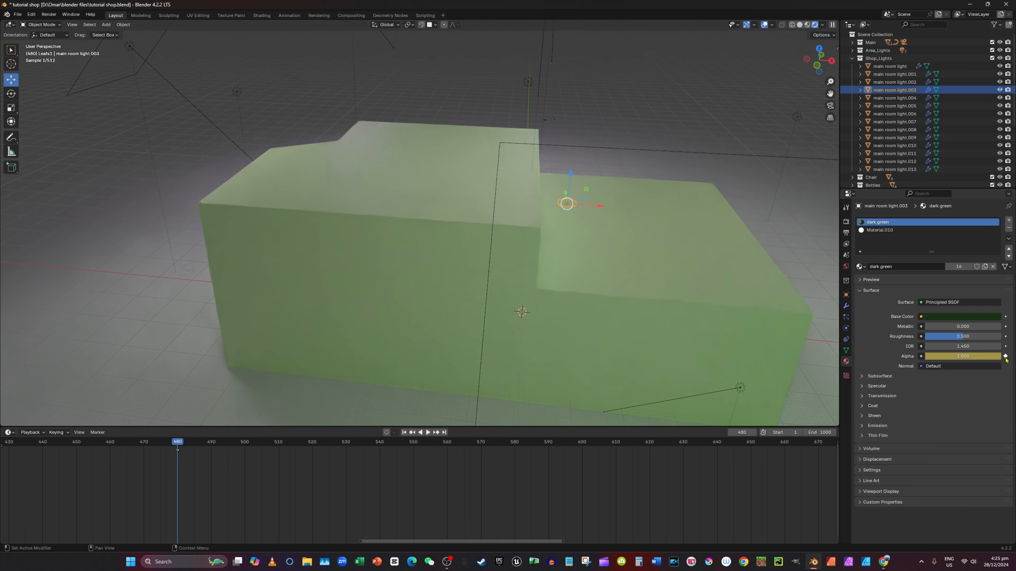
{"action": "left_click", "coordinate": [650, 445]}
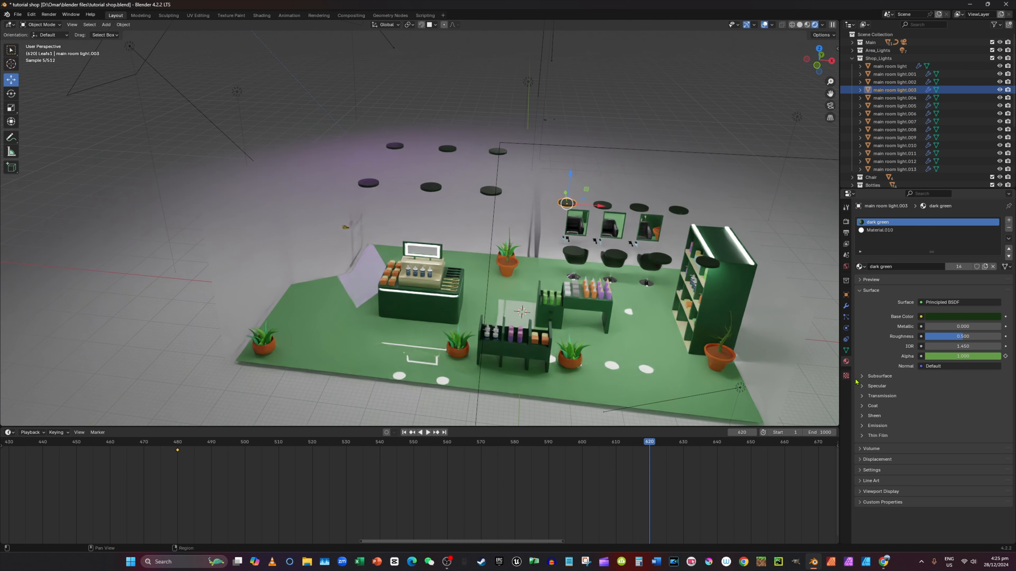
{"action": "left_click_drag", "start_coordinate": [972, 356], "coordinate": [894, 357]}
{"action": "left_click", "coordinate": [1005, 356]}
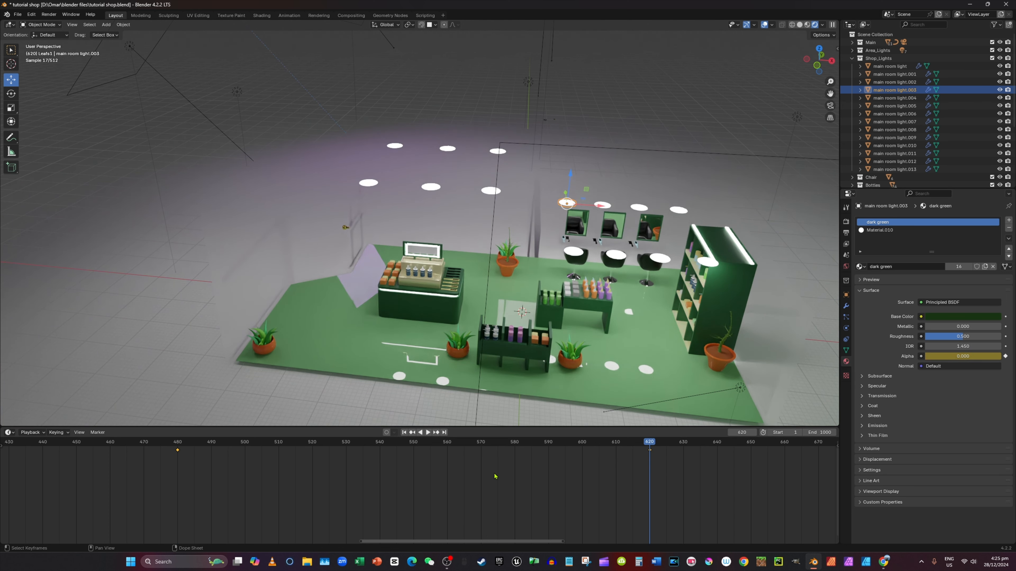
Keyframe the emission strength of the light's Material.010 at 27.600 on frame 480 and at 0 on frame 620.
{"action": "left_click", "coordinate": [177, 443]}
{"action": "left_click", "coordinate": [886, 230]}
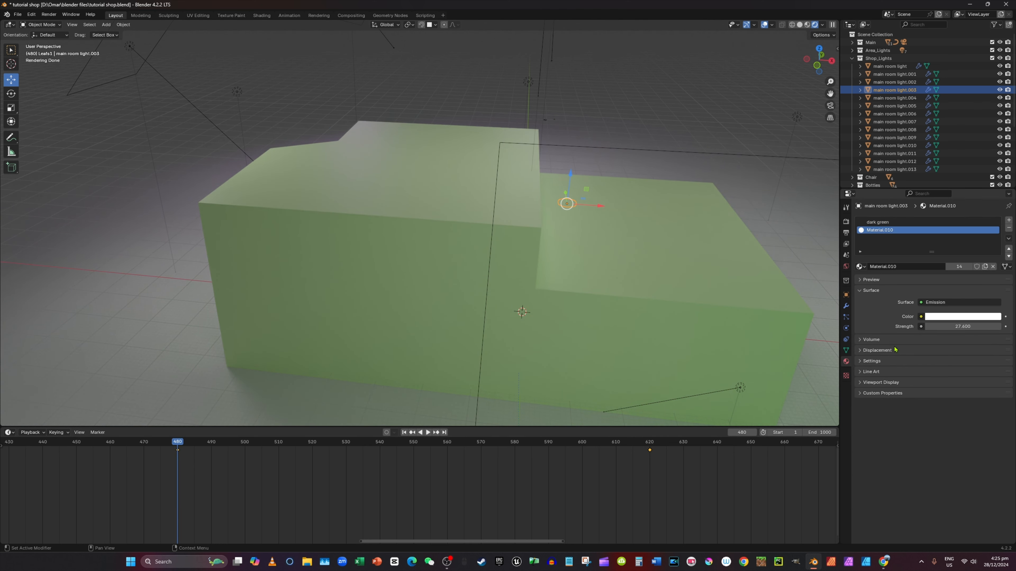
{"action": "left_click", "coordinate": [908, 340]}
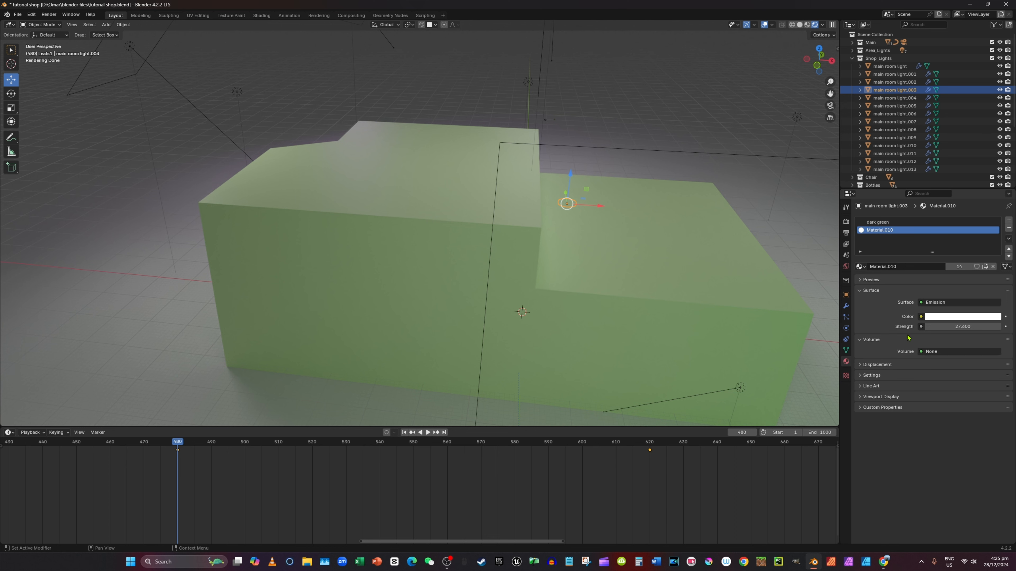
{"action": "left_click", "coordinate": [886, 339]}
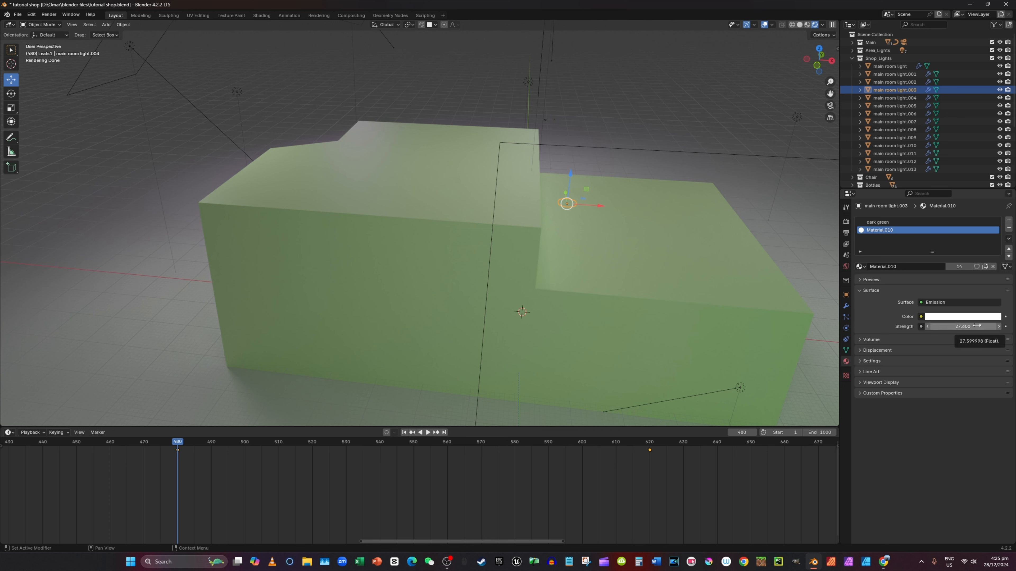
{"action": "left_click", "coordinate": [1006, 326]}
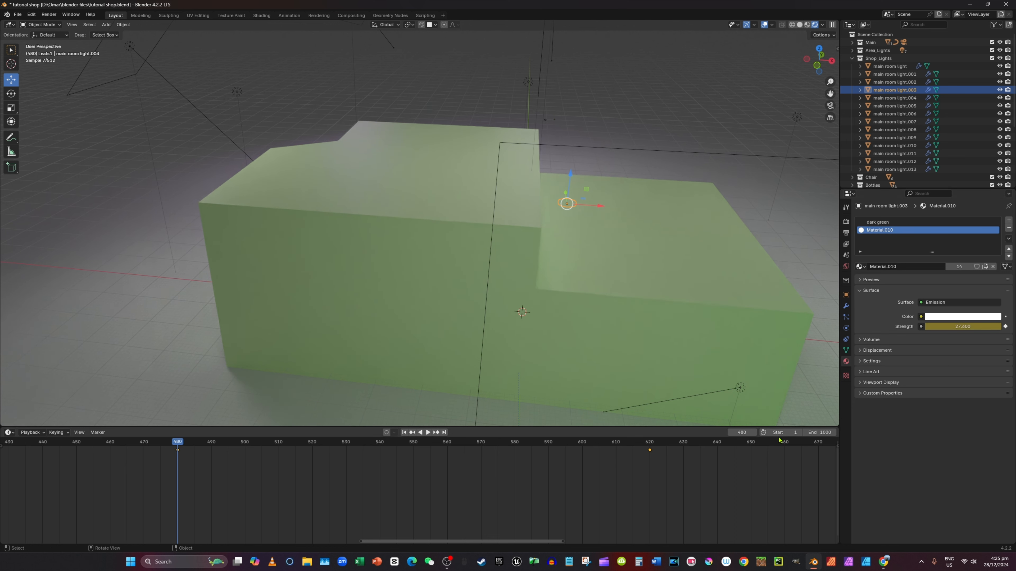
{"action": "left_click", "coordinate": [649, 447]}
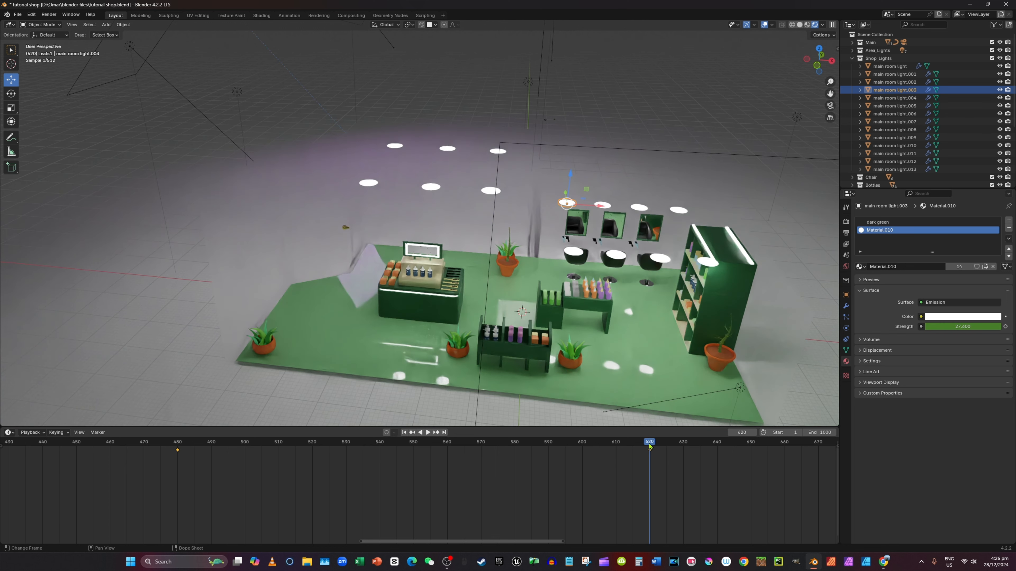
{"action": "left_click", "coordinate": [991, 328]}
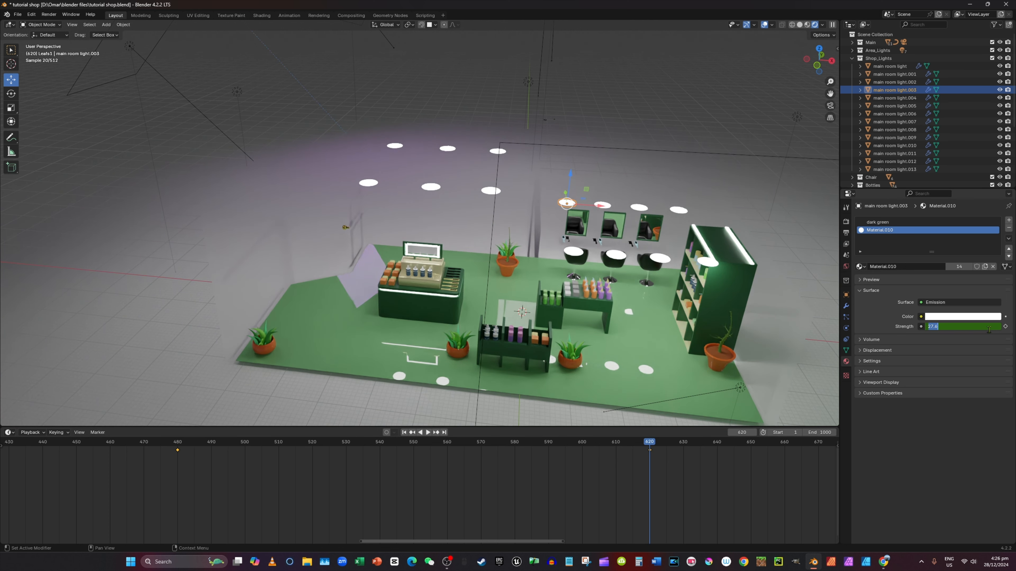
{"action": "key", "text": "Return"}
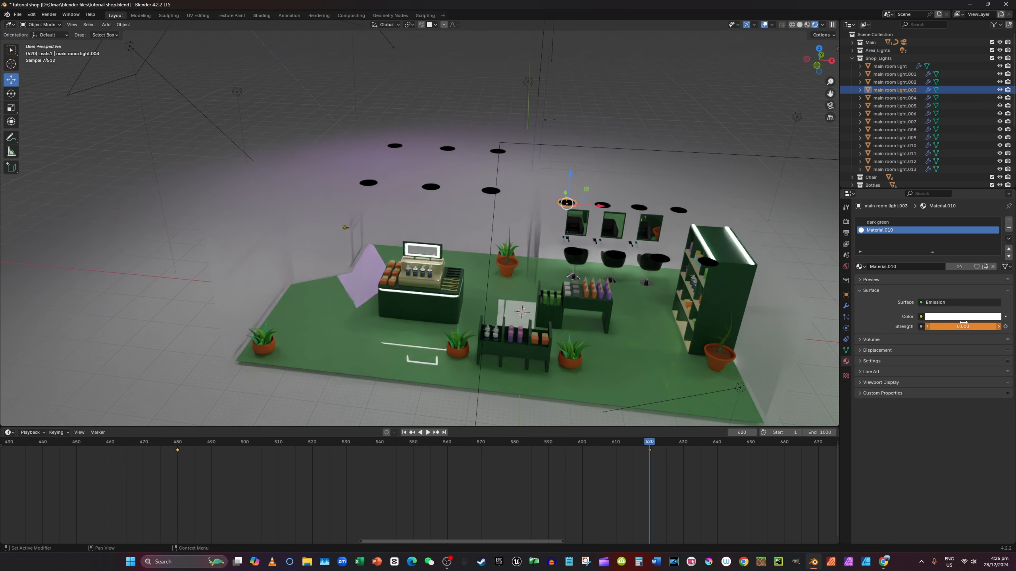
{"action": "left_click", "coordinate": [1007, 327]}
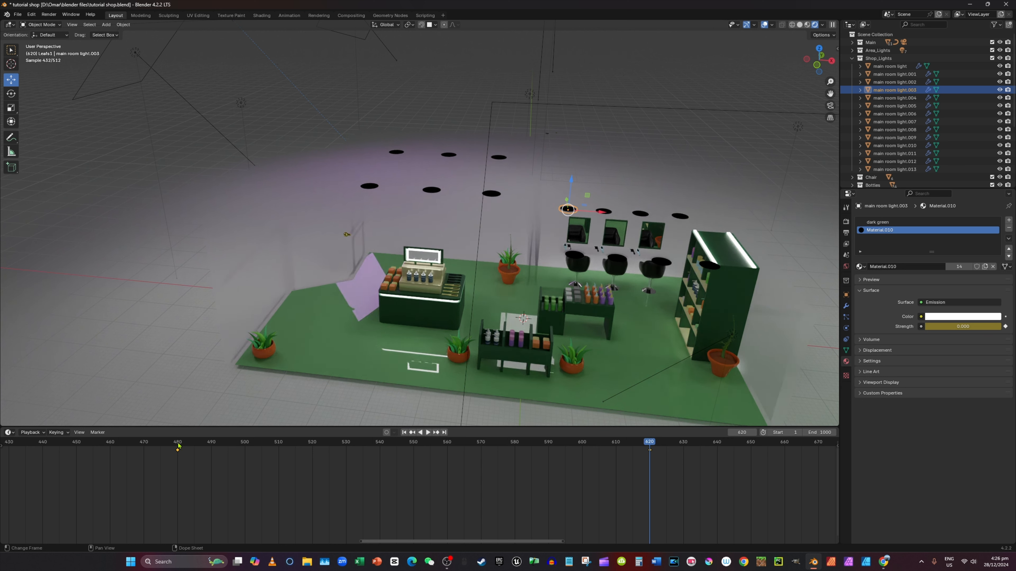
Select all the main room lights, from main room light to main room light.013, and insert an object keyframe for them at frame 480.
{"action": "left_click", "coordinate": [890, 66]}
{"action": "left_click", "coordinate": [894, 169], "text": "shift"}
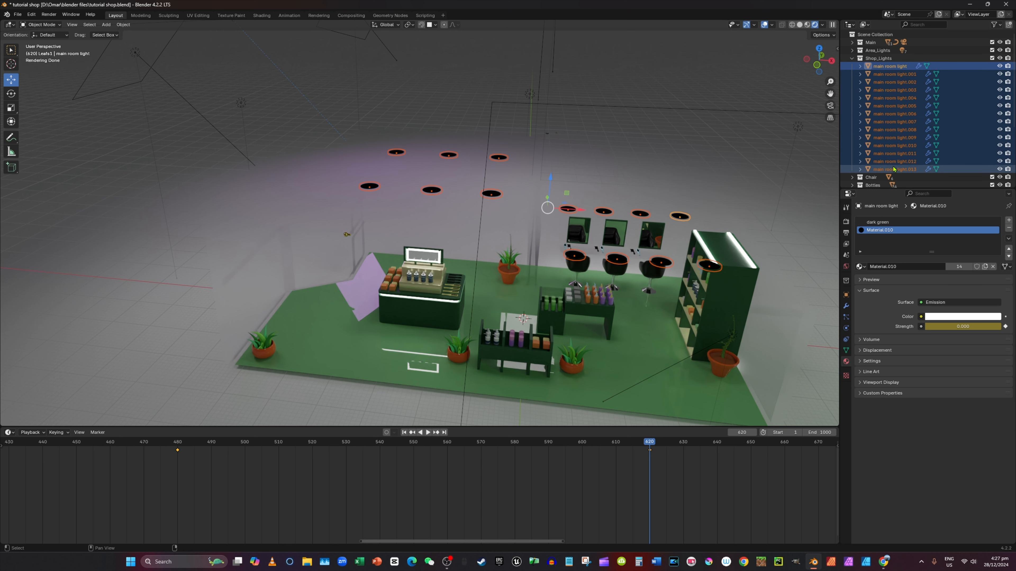
{"action": "left_click", "coordinate": [178, 442]}
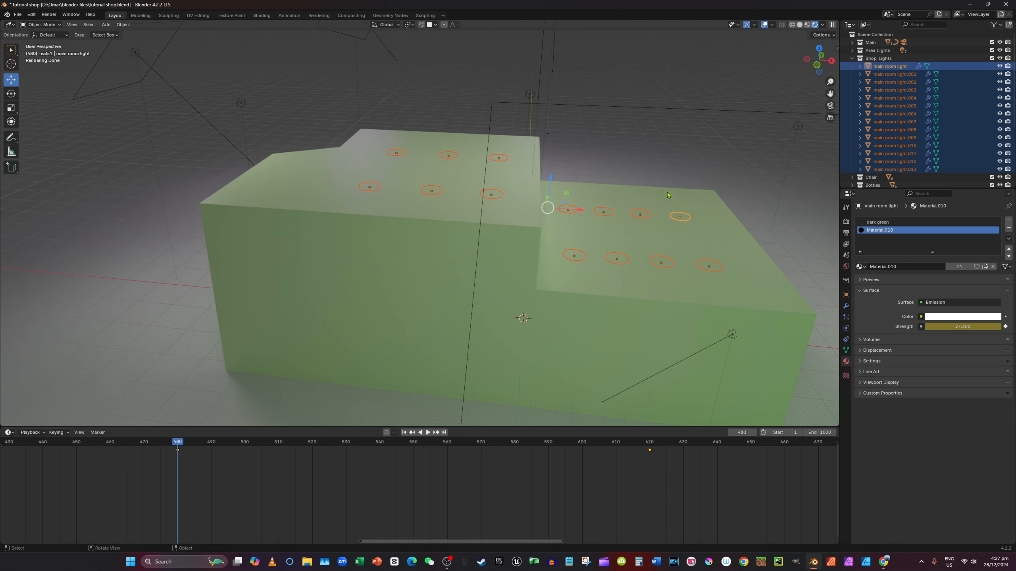
{"action": "key", "text": "i"}
{"action": "key", "text": "ctrl+z"}
{"action": "right_click", "coordinate": [555, 207]}
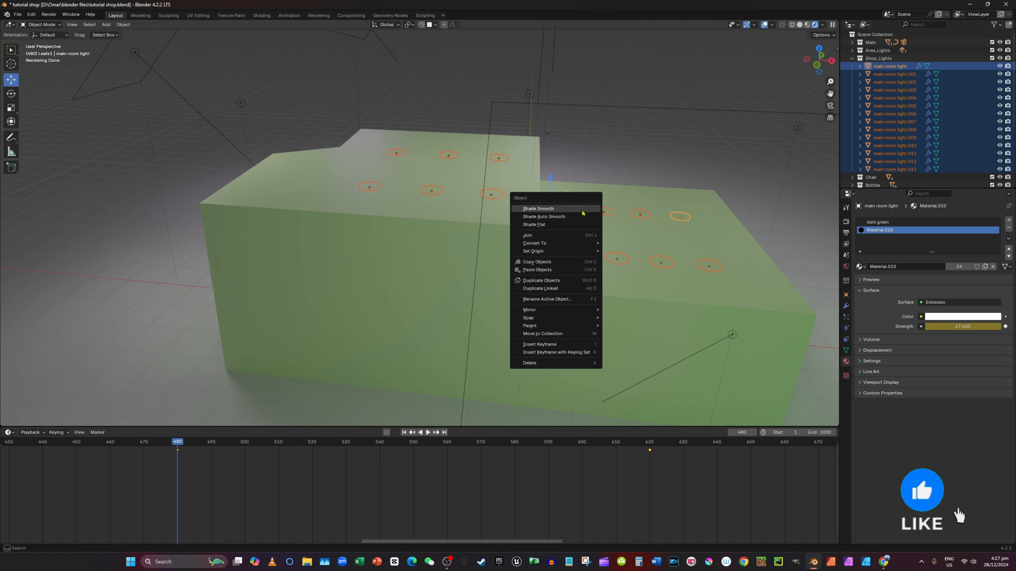
{"action": "left_click", "coordinate": [576, 345]}
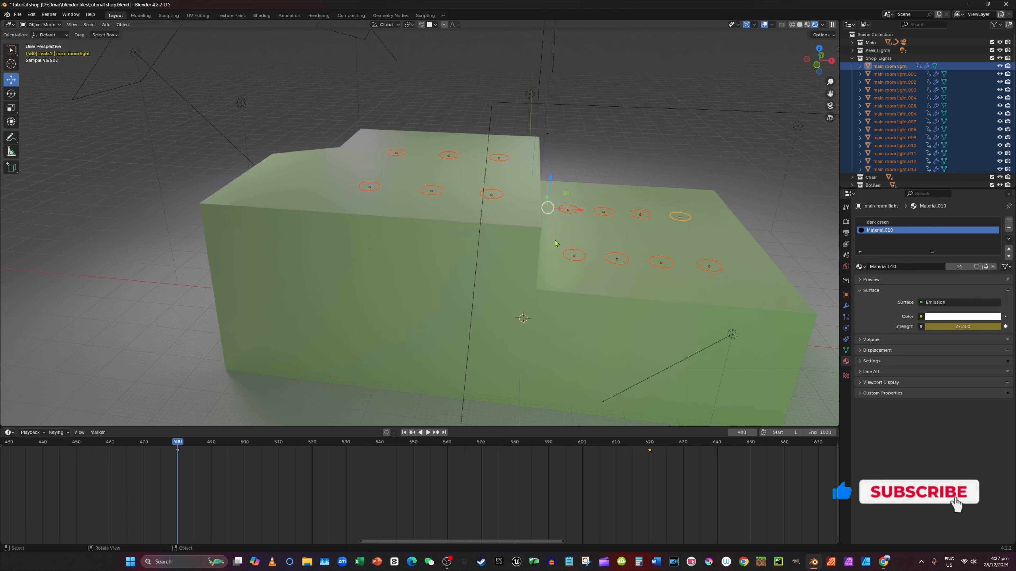
Try to move the selected room lights along the X axis, clear of the shop, at frame 480.
{"action": "scroll", "coordinate": [486, 232], "scroll_direction": "down", "scroll_amount": 5}
{"action": "scroll", "coordinate": [487, 232], "scroll_direction": "down", "scroll_amount": 2}
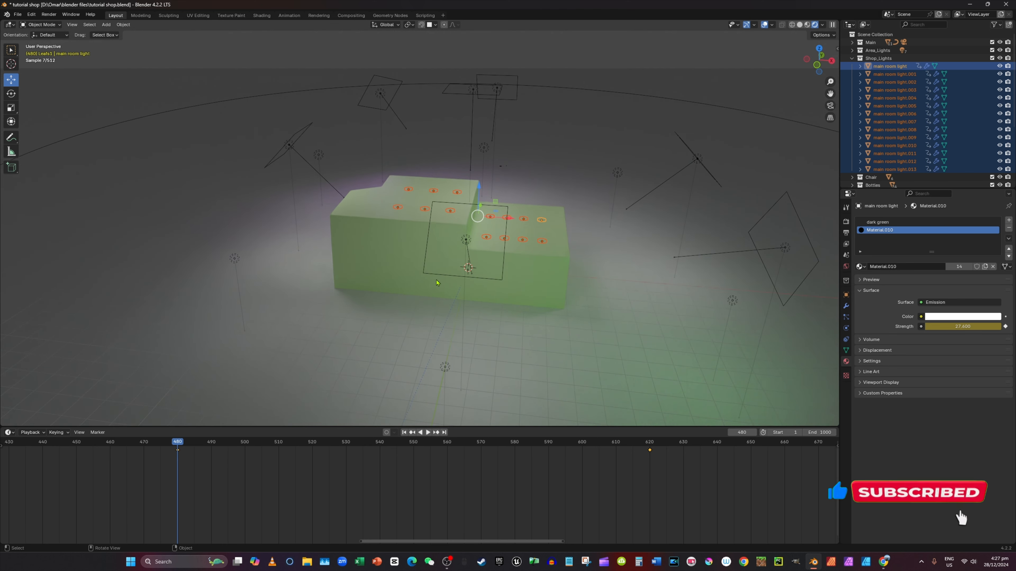
{"action": "key", "text": "g"}
{"action": "key", "text": "x"}
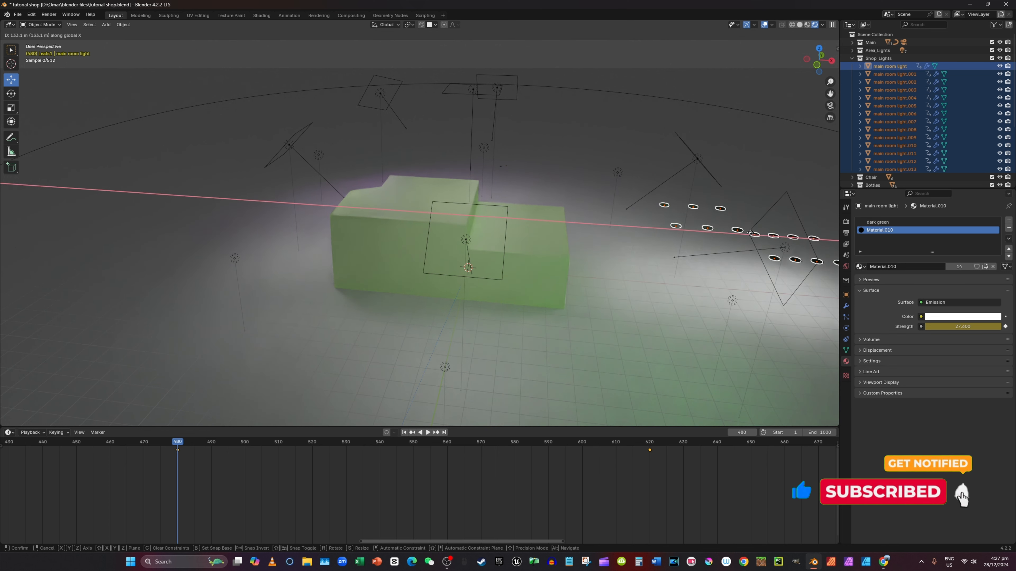
{"action": "left_click", "coordinate": [736, 233]}
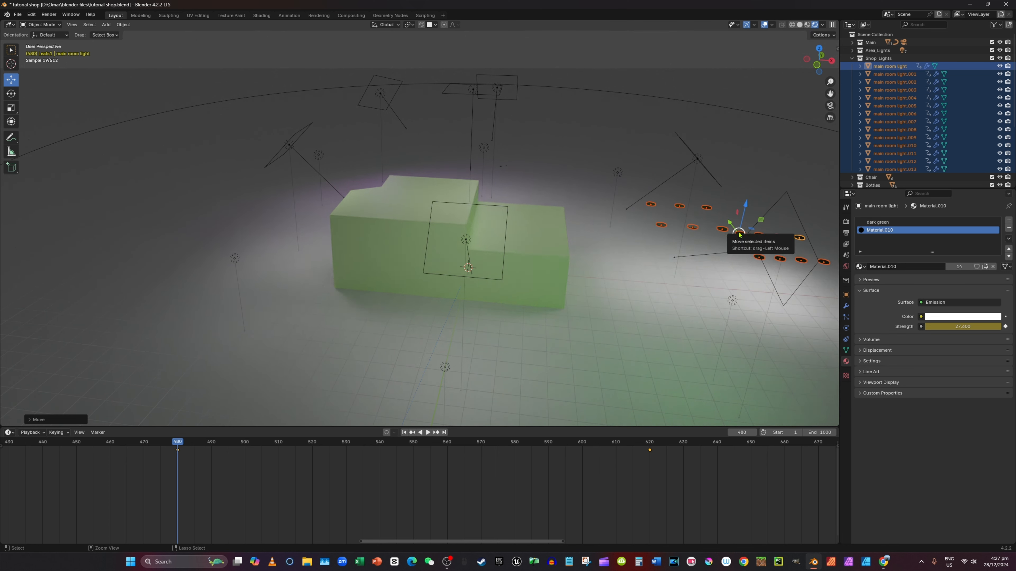
{"action": "key", "text": "ctrl+z"}
At frame 620, move the selected room lights along the X axis to well outside the camera's circular path and insert a keyframe.
{"action": "left_click", "coordinate": [652, 441]}
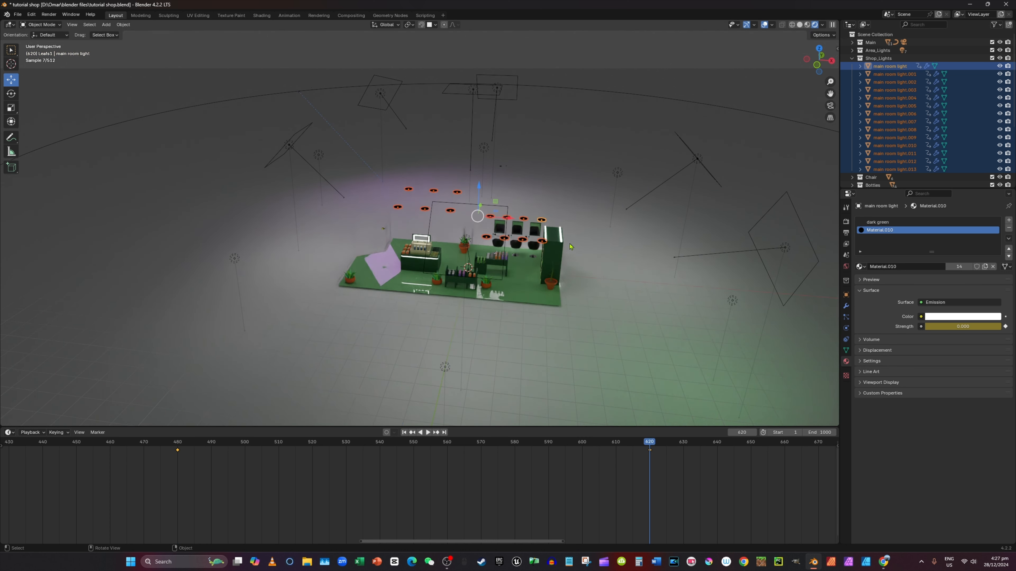
{"action": "key", "text": "g"}
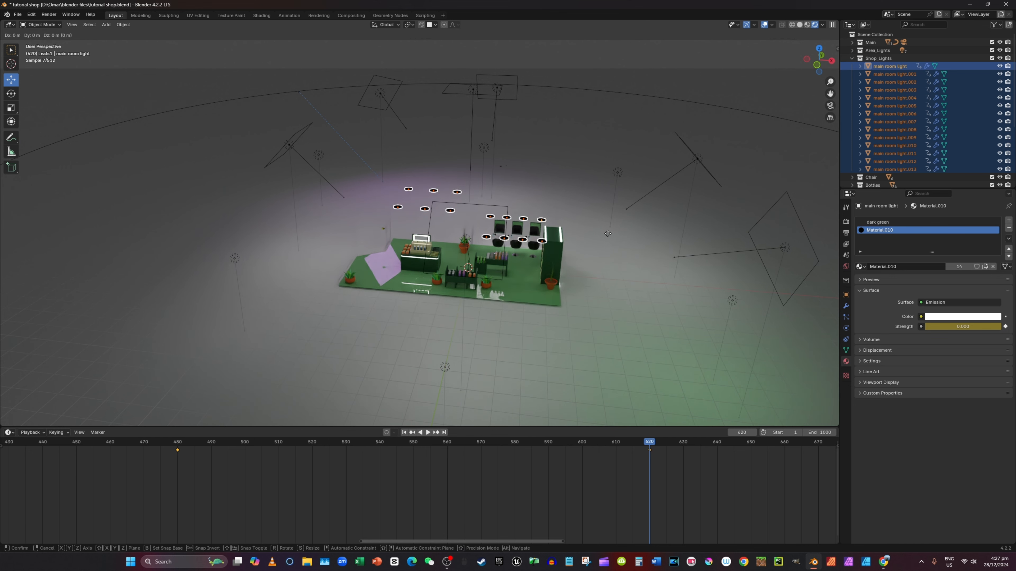
{"action": "key", "text": "x"}
{"action": "left_click", "coordinate": [758, 218]}
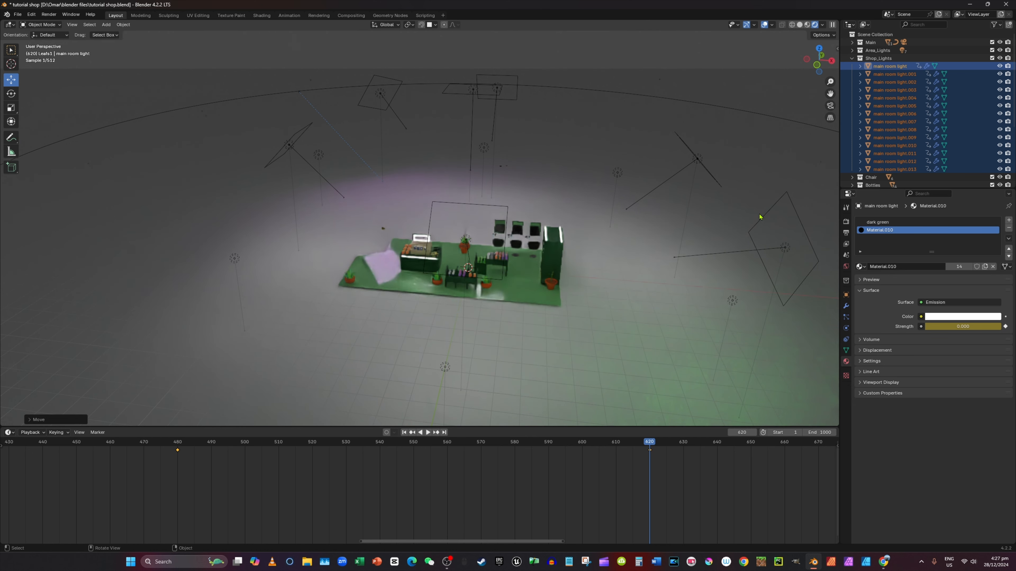
{"action": "scroll", "coordinate": [759, 218], "scroll_direction": "down", "scroll_amount": 6}
{"action": "scroll", "coordinate": [741, 221], "scroll_direction": "up", "scroll_amount": 1}
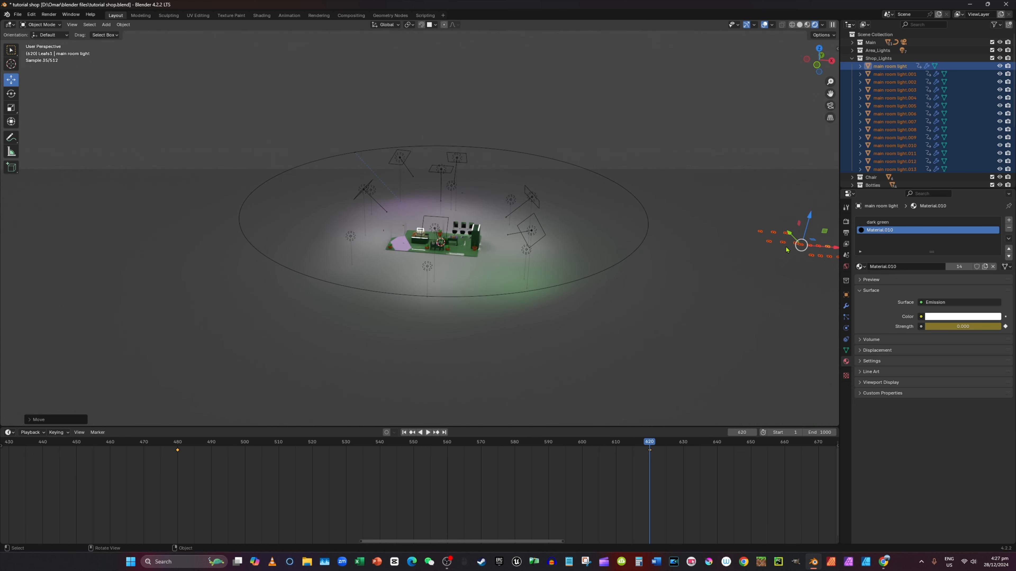
{"action": "key", "text": "g"}
{"action": "key", "text": "x"}
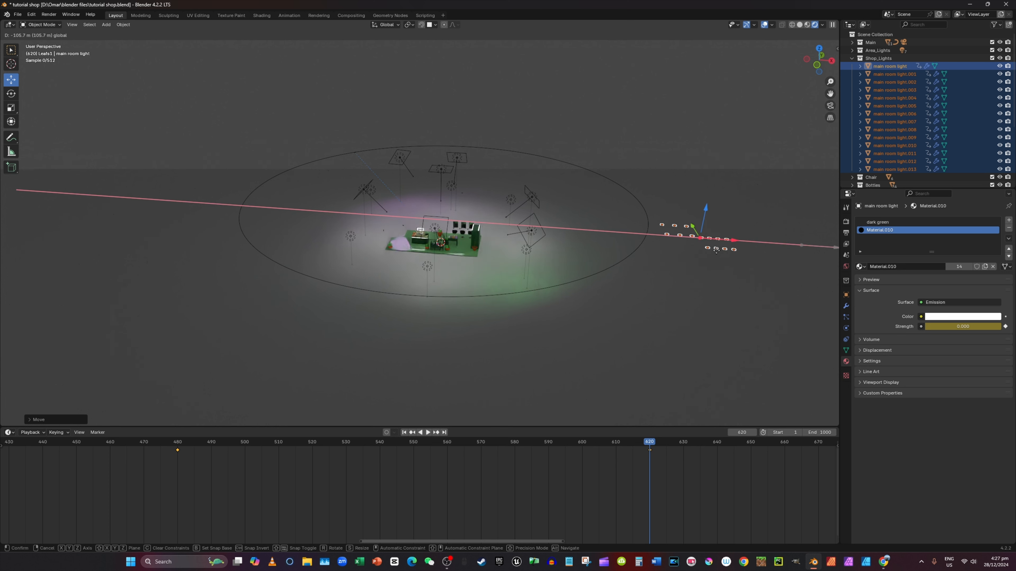
{"action": "left_click", "coordinate": [736, 248]}
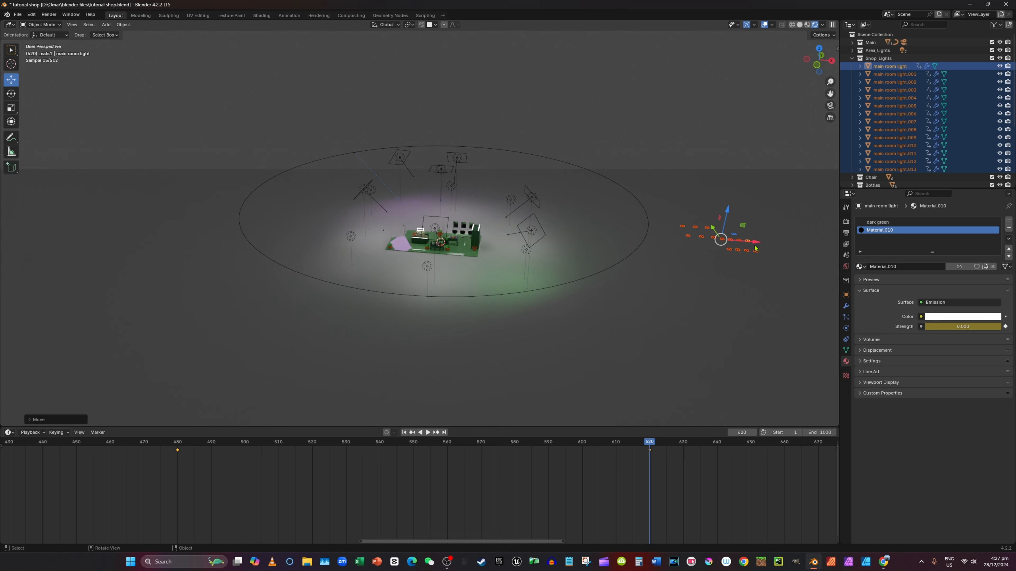
{"action": "right_click", "coordinate": [742, 247]}
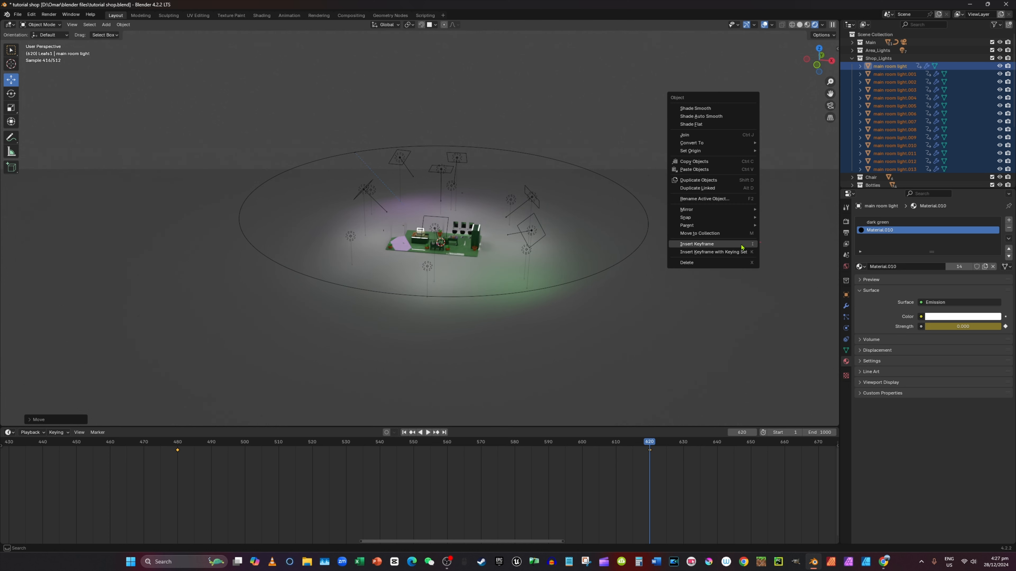
{"action": "left_click", "coordinate": [742, 246]}
Set the current frame to 475 and look through the scene camera.
{"action": "scroll", "coordinate": [721, 236], "scroll_direction": "up", "scroll_amount": 3}
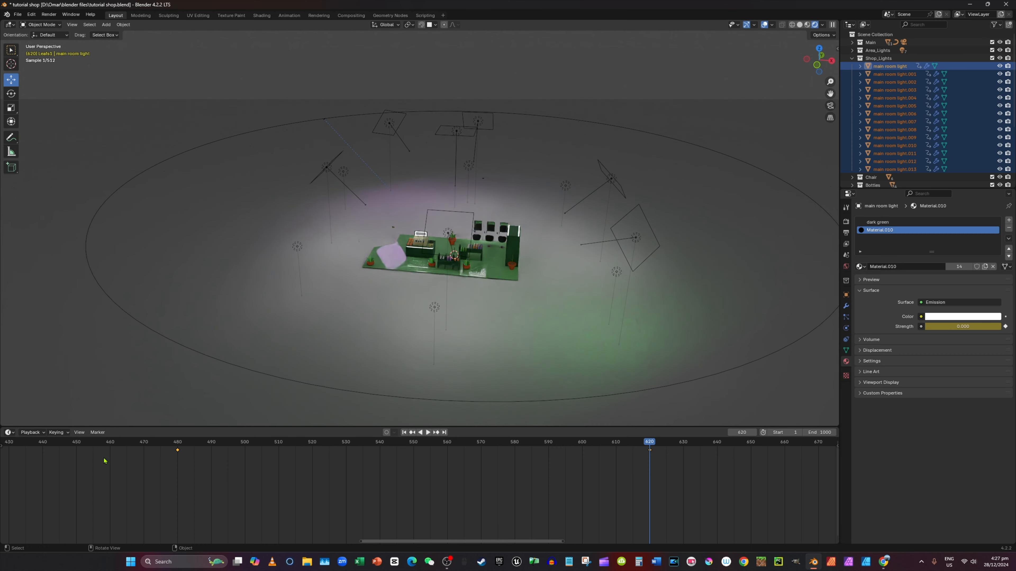
{"action": "left_click", "coordinate": [178, 443]}
{"action": "left_click_drag", "start_coordinate": [177, 443], "coordinate": [160, 442]}
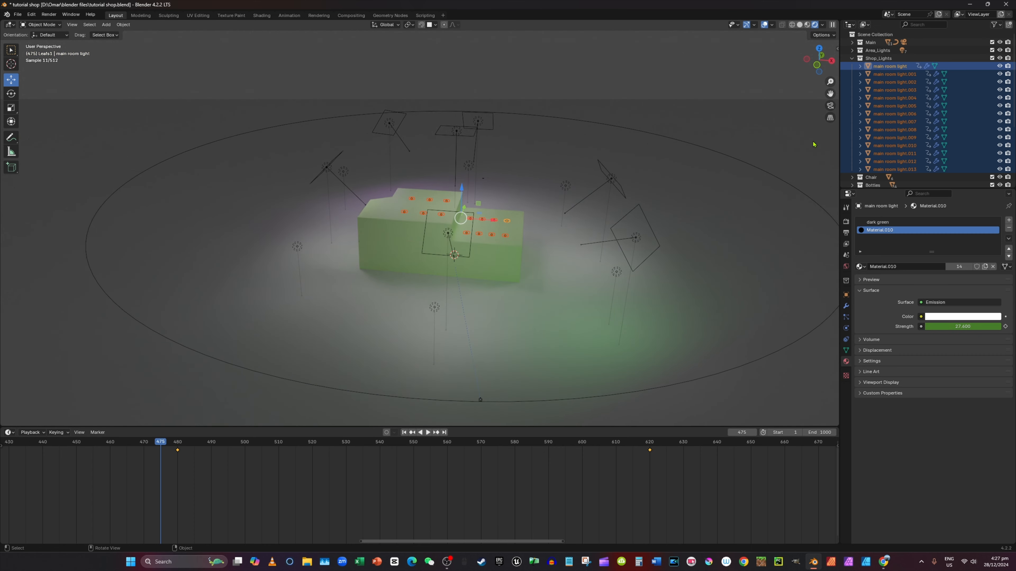
{"action": "left_click", "coordinate": [830, 105]}
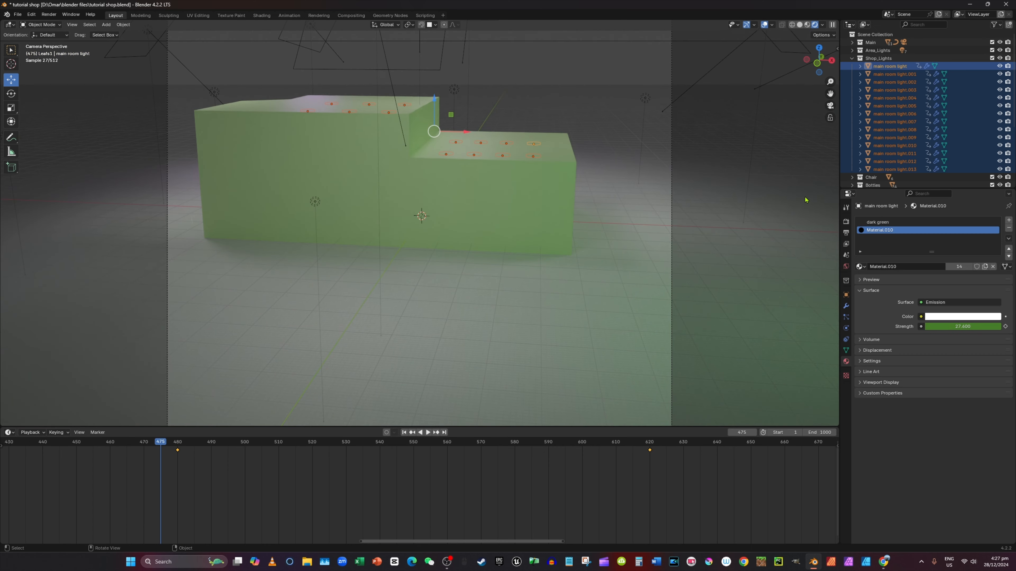
Play the animation through the scene camera from frame 475 to past frame 620 to check how the ceiling lights leave the shop.
{"action": "scroll", "coordinate": [791, 168], "scroll_direction": "down", "scroll_amount": 3}
{"action": "scroll", "coordinate": [640, 272], "scroll_direction": "up", "scroll_amount": 2}
{"action": "scroll", "coordinate": [447, 406], "scroll_direction": "down", "scroll_amount": 1}
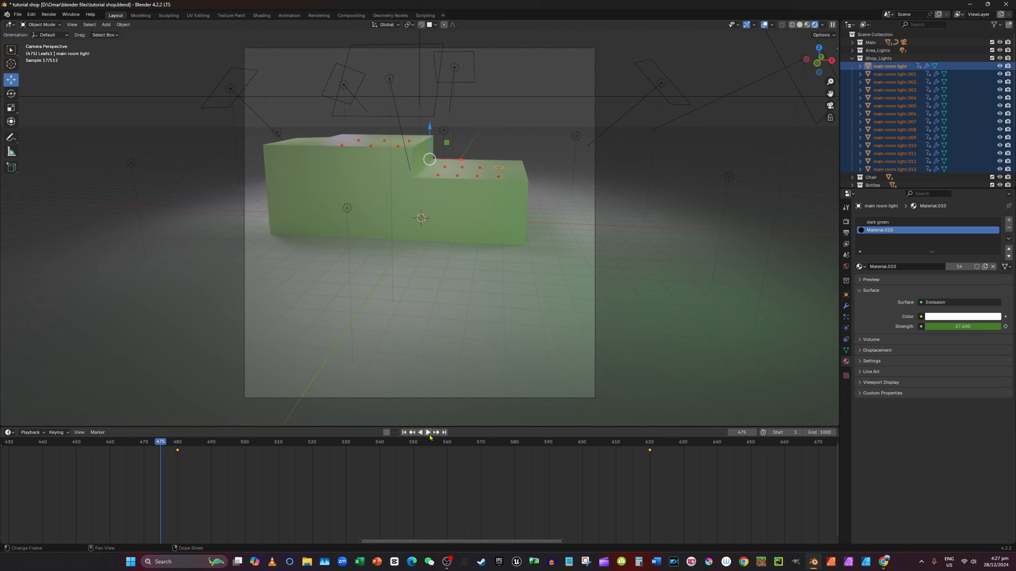
{"action": "left_click", "coordinate": [429, 434]}
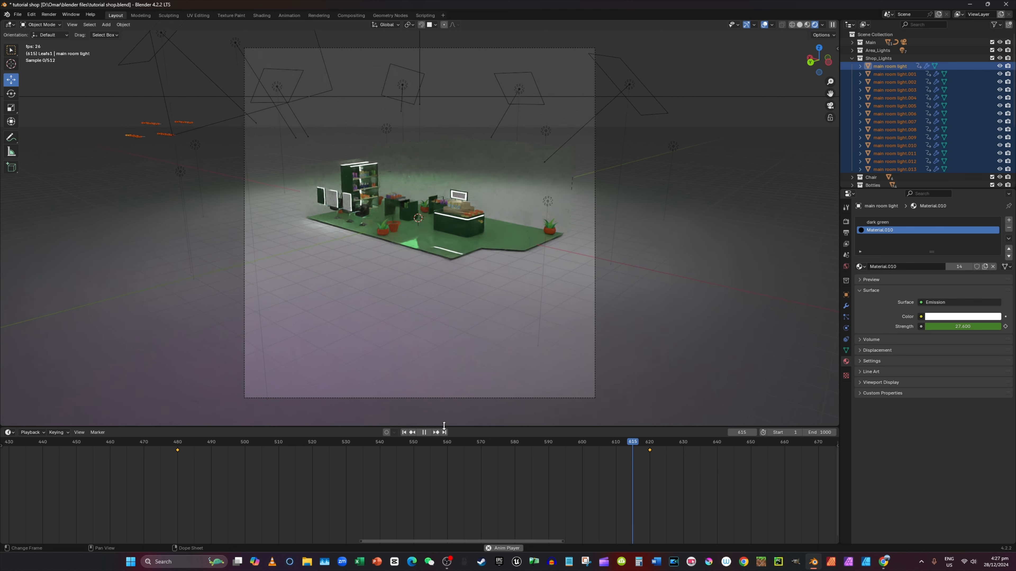
{"action": "key", "text": "space"}
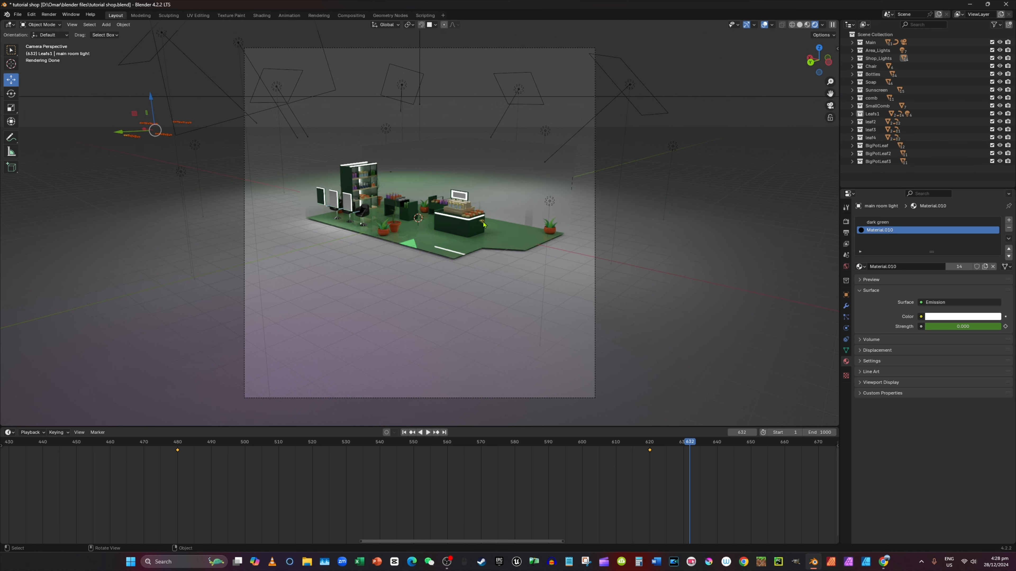
At frame 480, select the door knob in the Main collection and insert a keyframe on its material's Alpha at 1.000.
{"action": "left_click", "coordinate": [178, 444]}
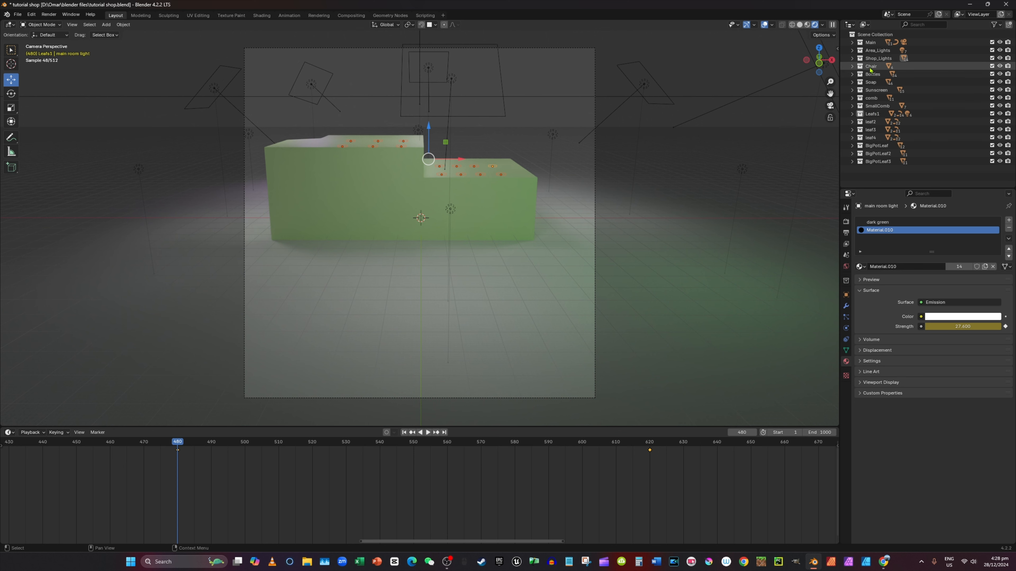
{"action": "left_click", "coordinate": [852, 43]}
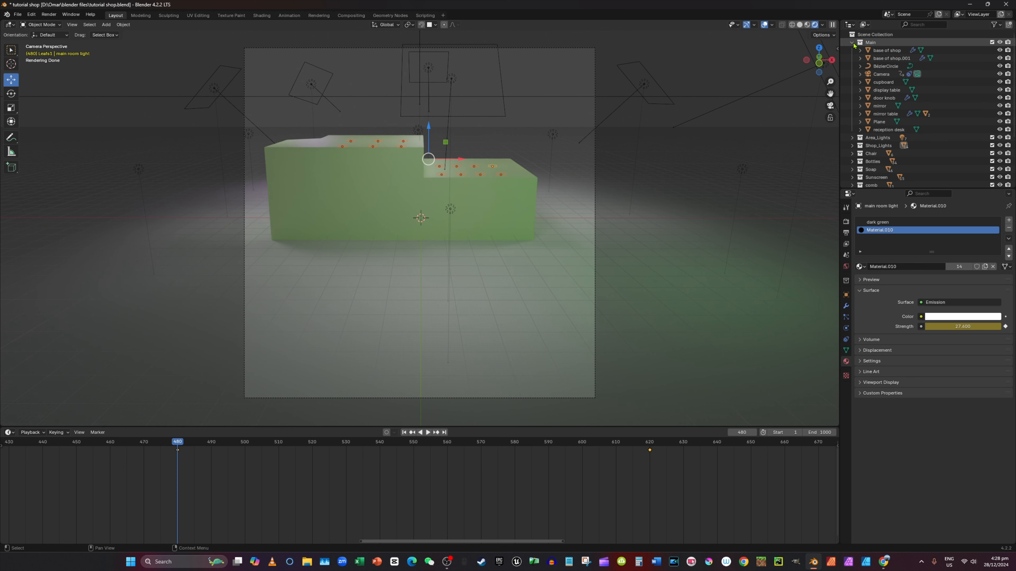
{"action": "left_click", "coordinate": [878, 100]}
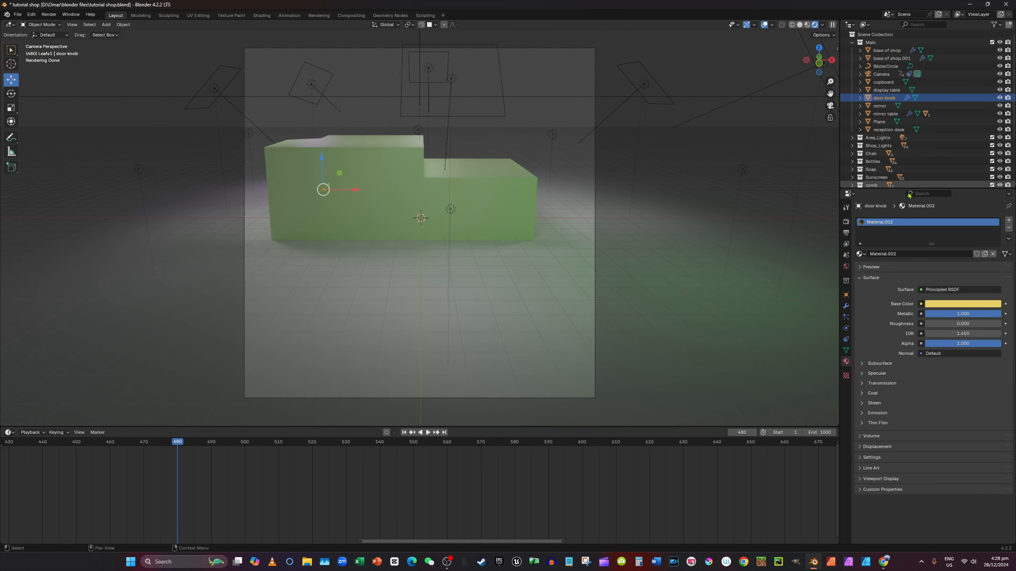
{"action": "left_click", "coordinate": [1005, 344]}
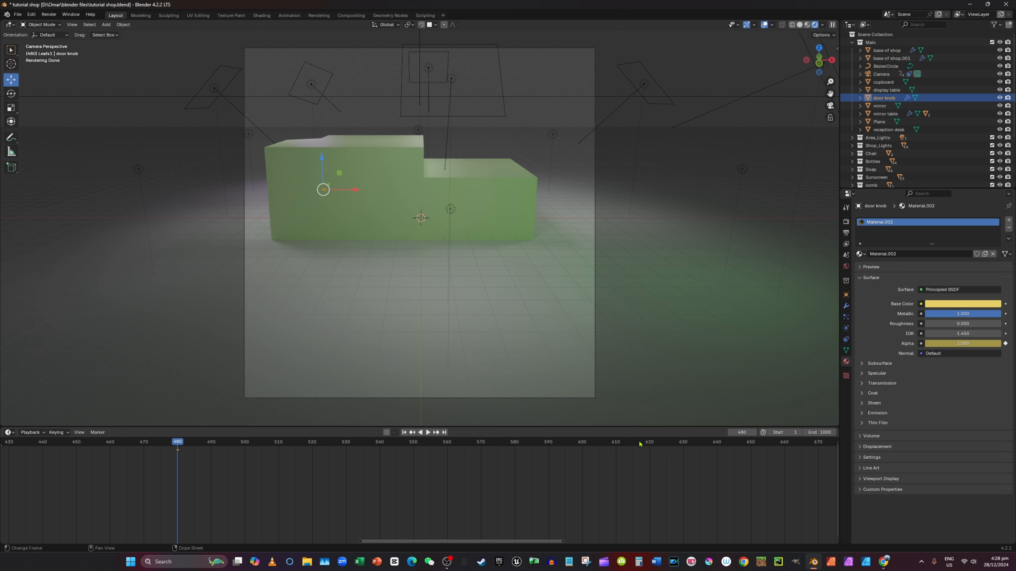
At frame 620, set the door knob material's Alpha to 0 and insert a keyframe on it.
{"action": "left_click", "coordinate": [650, 447]}
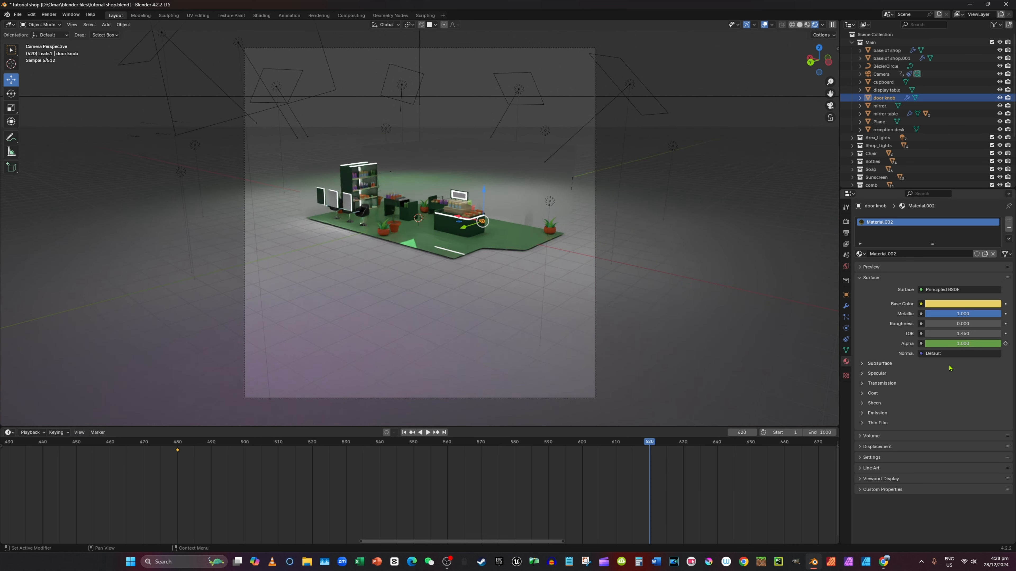
{"action": "left_click", "coordinate": [971, 344]}
{"action": "type", "text": "0"}
{"action": "key", "text": "Return"}
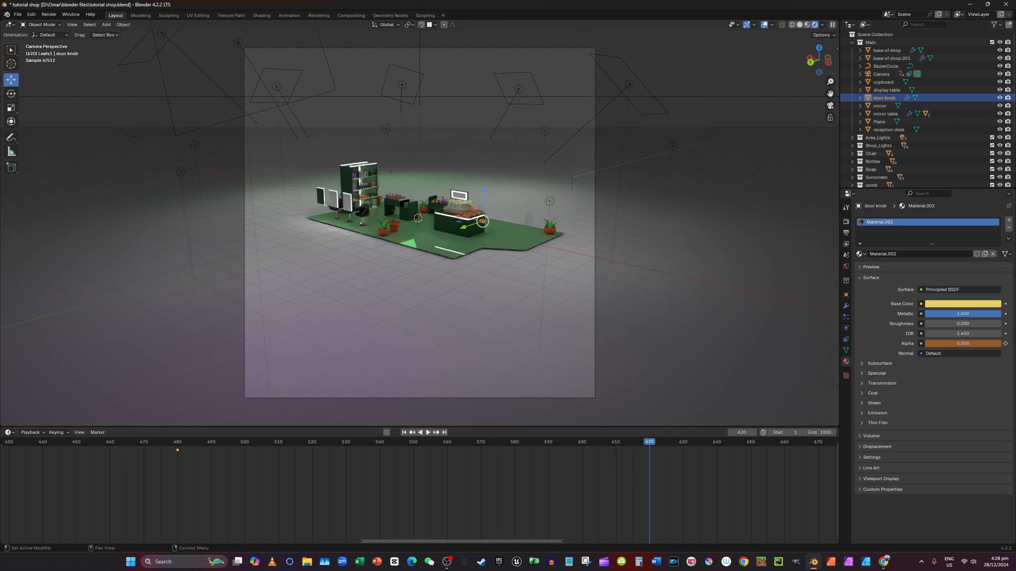
{"action": "left_click", "coordinate": [1005, 344]}
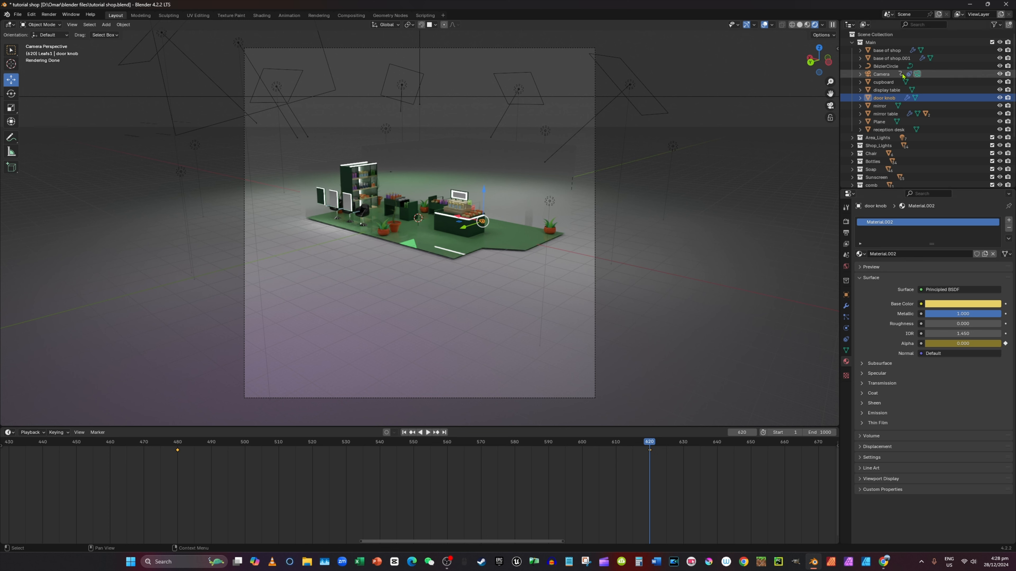
Select the camera and show its Follow Path and Track To constraint settings.
{"action": "left_click", "coordinate": [886, 74]}
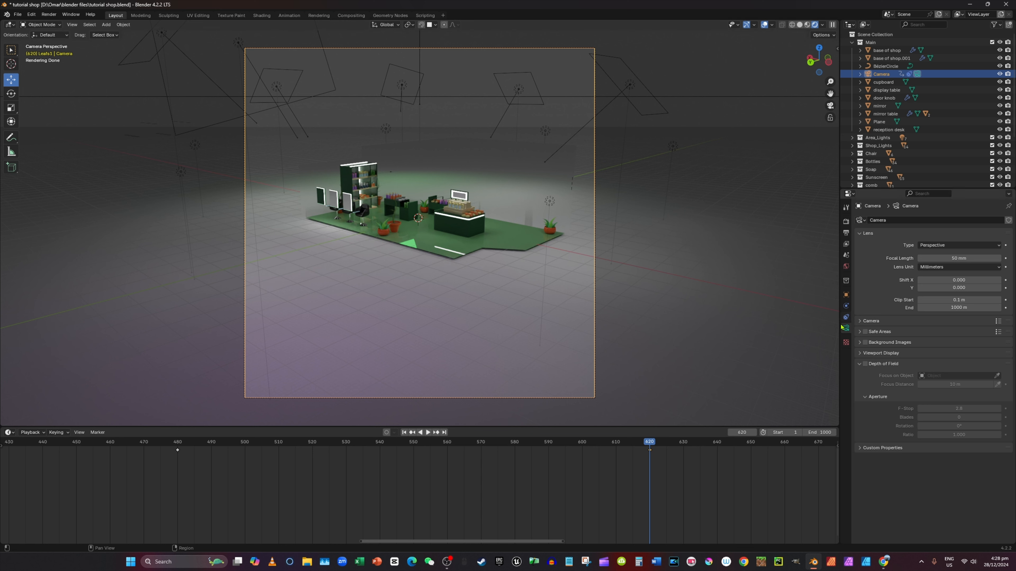
{"action": "left_click", "coordinate": [846, 317]}
{"action": "scroll", "coordinate": [660, 438], "scroll_direction": "down", "scroll_amount": 1}
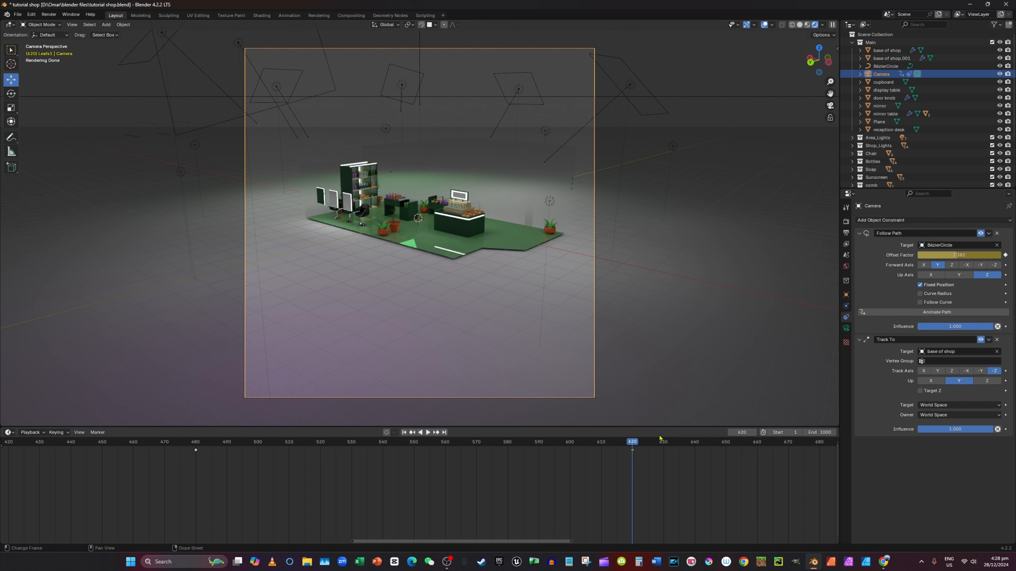
{"action": "scroll", "coordinate": [756, 446], "scroll_direction": "down", "scroll_amount": 3}
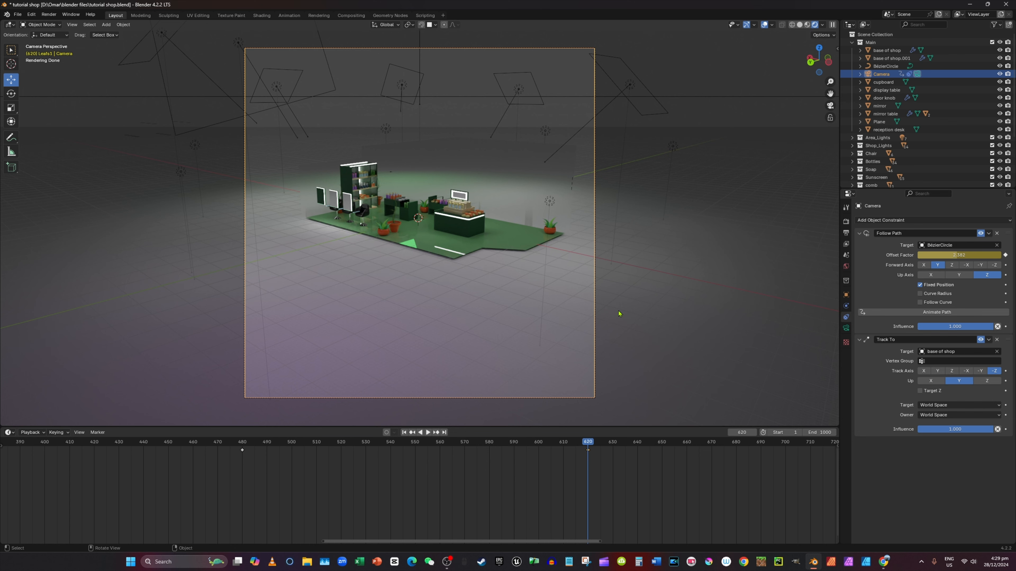
{"action": "scroll", "coordinate": [679, 292], "scroll_direction": "down", "scroll_amount": 2}
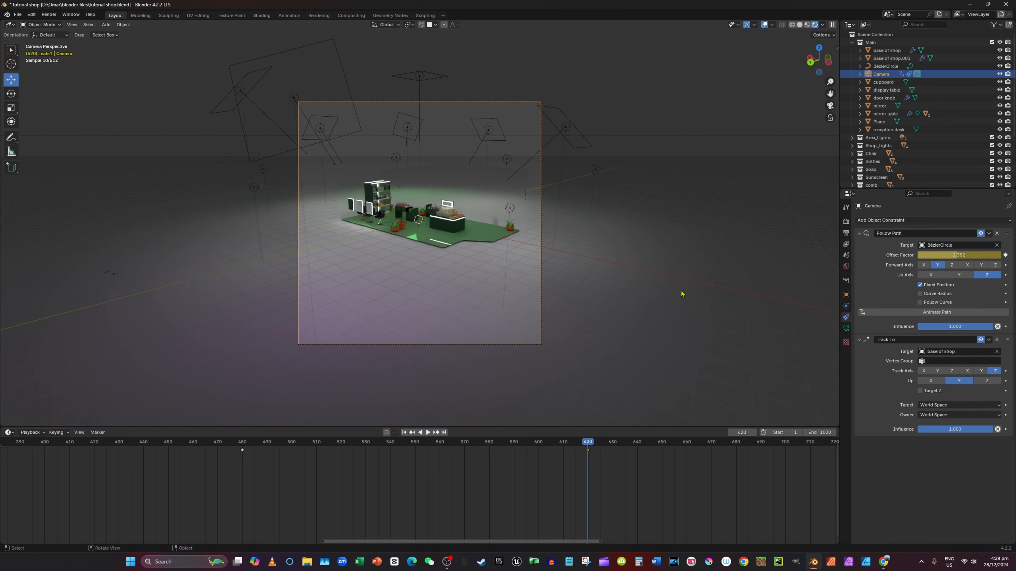
Scrub from frame 674 back to frame 479 to examine the camera's position on its circular path from outside the camera view.
{"action": "middle_click_drag", "start_coordinate": [677, 295], "coordinate": [631, 319]}
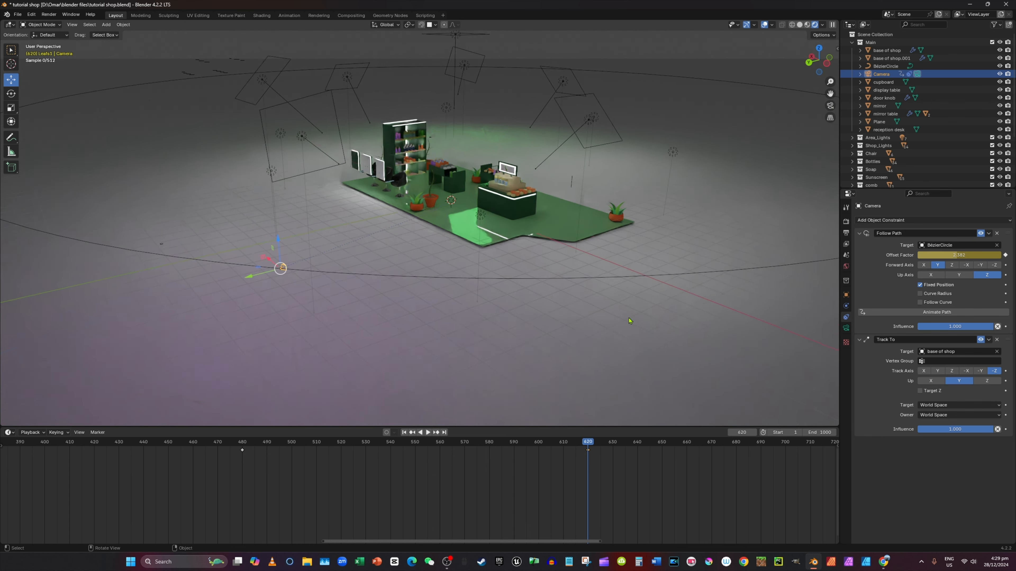
{"action": "scroll", "coordinate": [631, 319], "scroll_direction": "down", "scroll_amount": 4}
{"action": "left_click", "coordinate": [721, 442]}
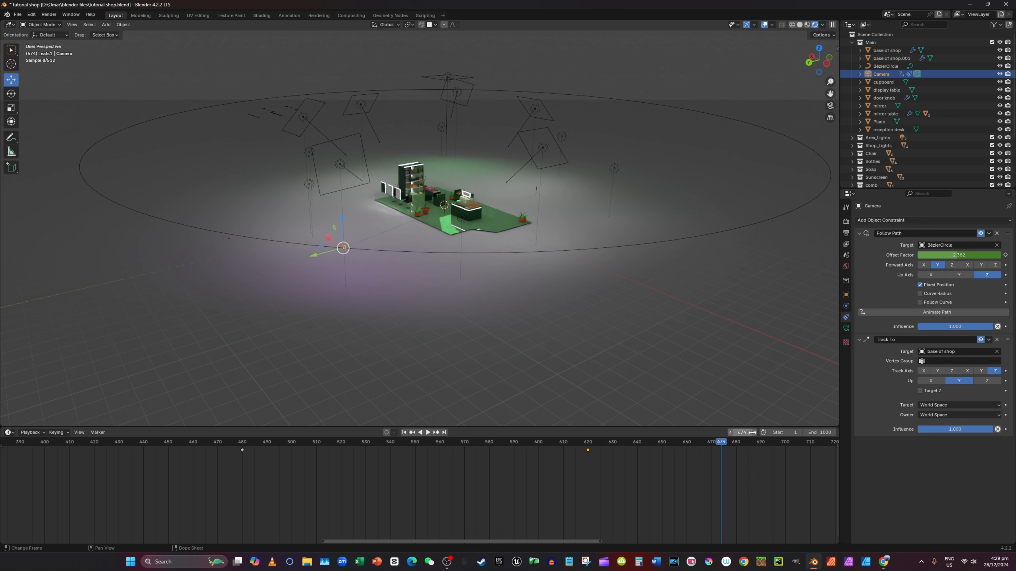
{"action": "left_click_drag", "start_coordinate": [720, 442], "coordinate": [240, 442]}
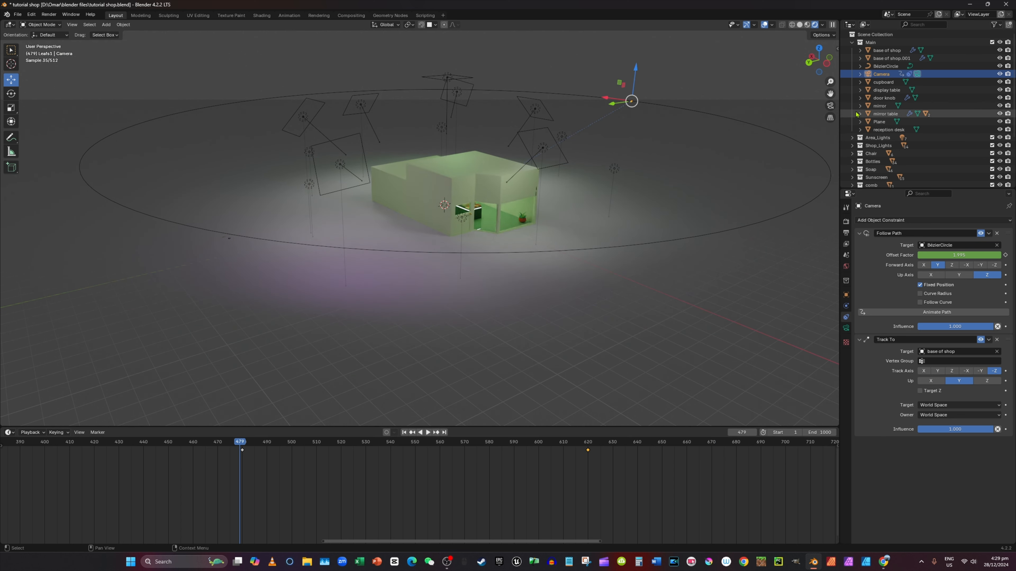
Play the animation through the scene camera across the start of the wall fade, stopping around frame 558.
{"action": "left_click", "coordinate": [830, 106]}
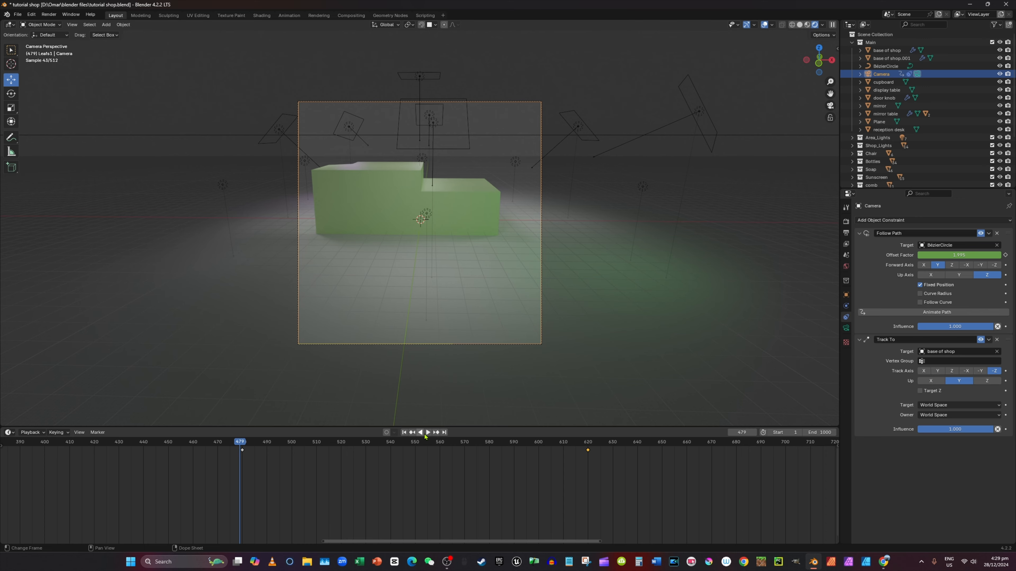
{"action": "left_click", "coordinate": [421, 433]}
{"action": "left_click", "coordinate": [422, 433]}
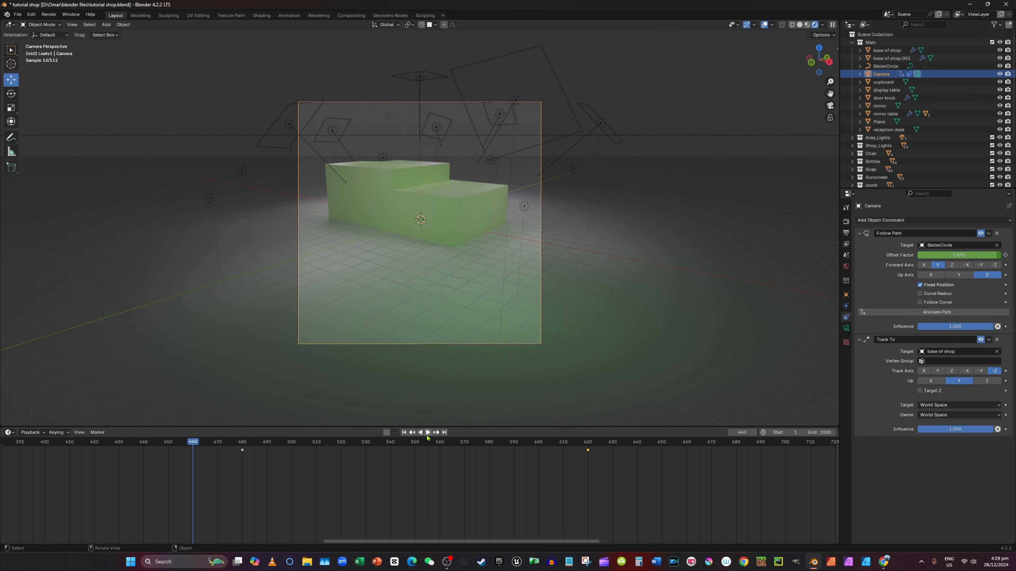
{"action": "left_click", "coordinate": [428, 433]}
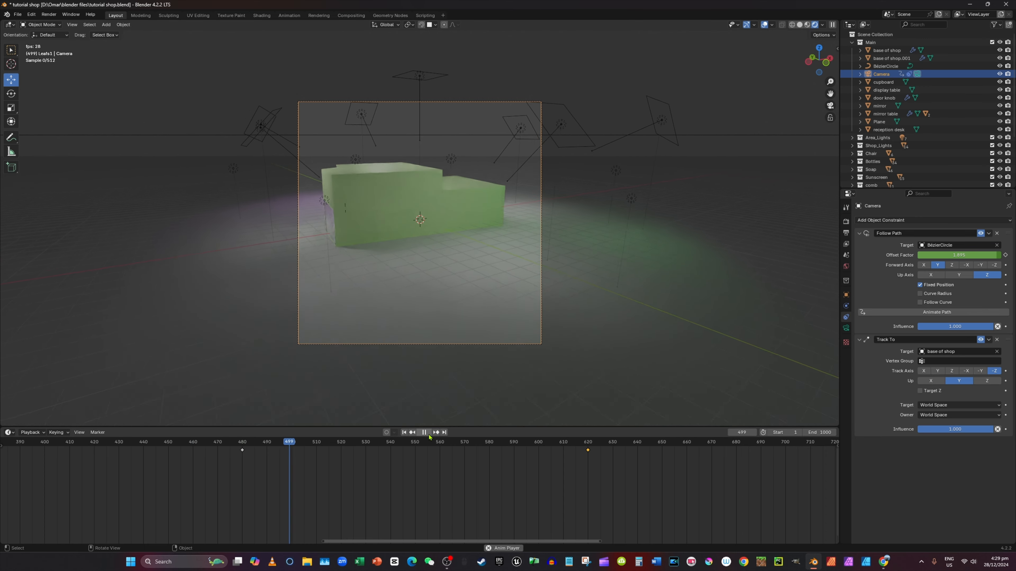
{"action": "left_click", "coordinate": [147, 447]}
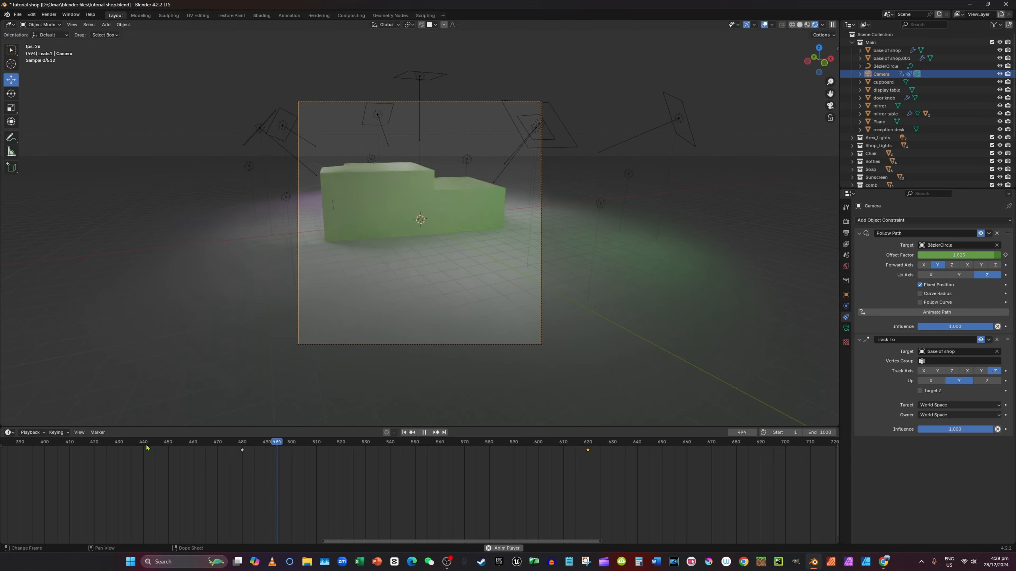
{"action": "left_click", "coordinate": [424, 432]}
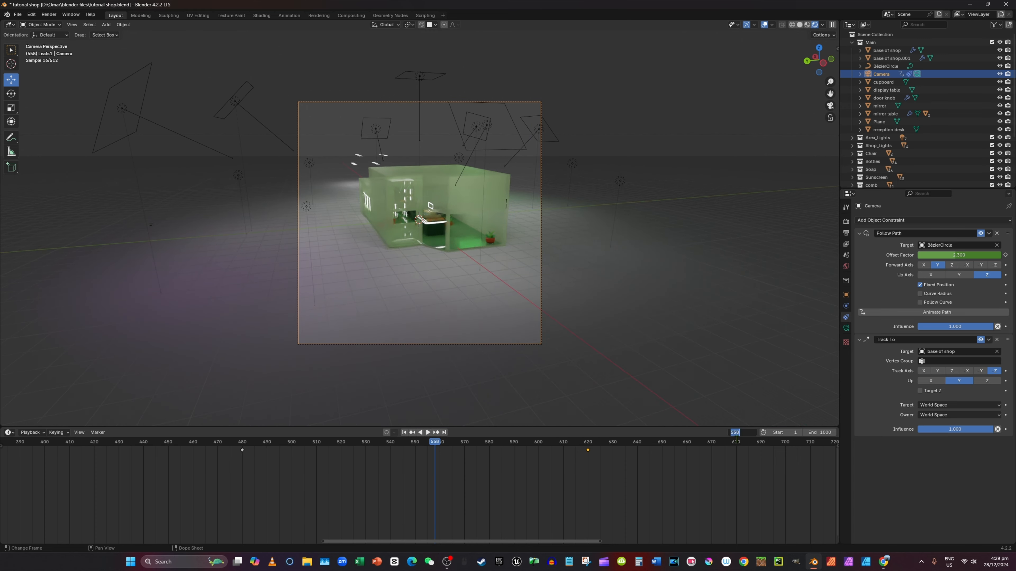
At frame 700, raise the camera's Follow Path Offset Factor to carry it around to the circle's opposite side, and insert a keyframe.
{"action": "left_click", "coordinate": [766, 443]}
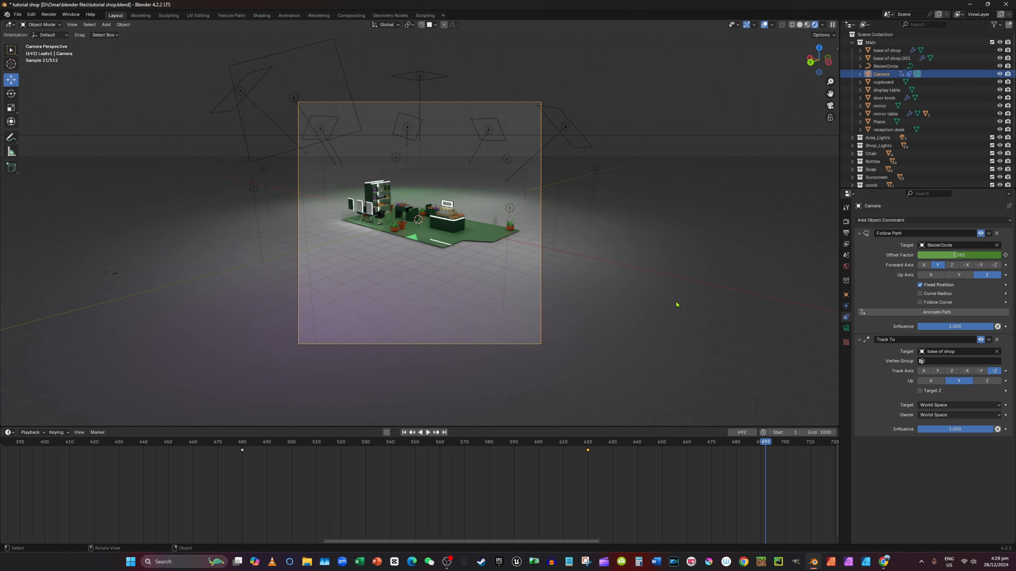
{"action": "scroll", "coordinate": [677, 208], "scroll_direction": "down", "scroll_amount": 1}
{"action": "left_click", "coordinate": [656, 261]}
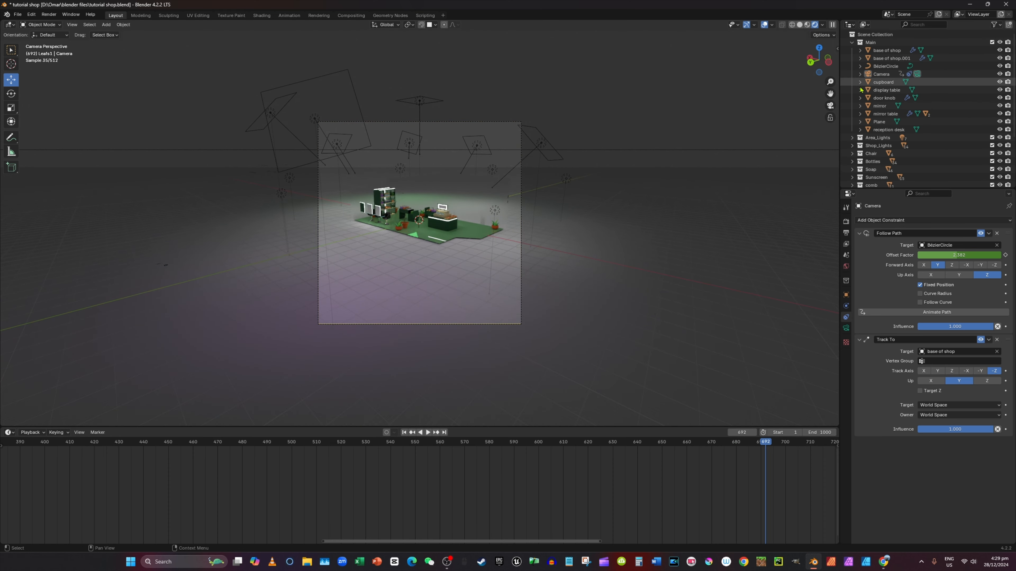
{"action": "middle_click_drag", "start_coordinate": [728, 196], "coordinate": [755, 173]}
{"action": "left_click", "coordinate": [900, 74]}
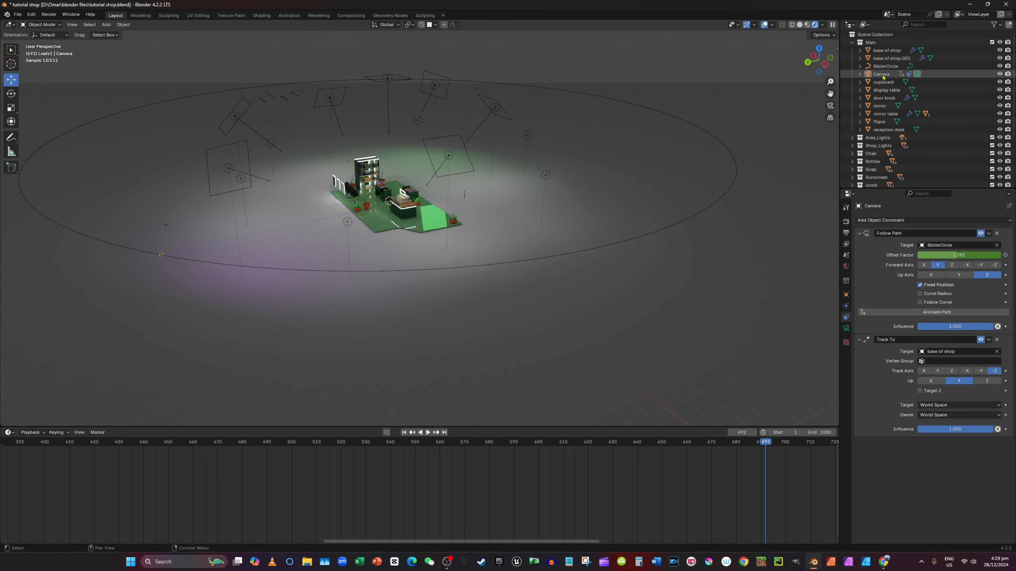
{"action": "left_click", "coordinate": [786, 442]}
{"action": "left_click_drag", "start_coordinate": [786, 447], "coordinate": [812, 447]}
{"action": "left_click_drag", "start_coordinate": [593, 541], "coordinate": [643, 541]}
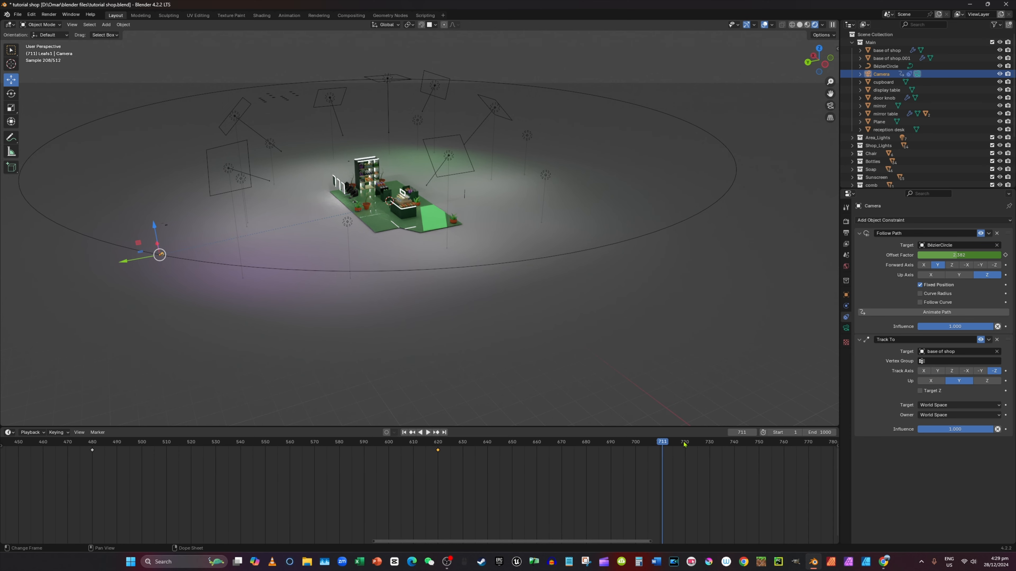
{"action": "left_click_drag", "start_coordinate": [662, 443], "coordinate": [635, 444]}
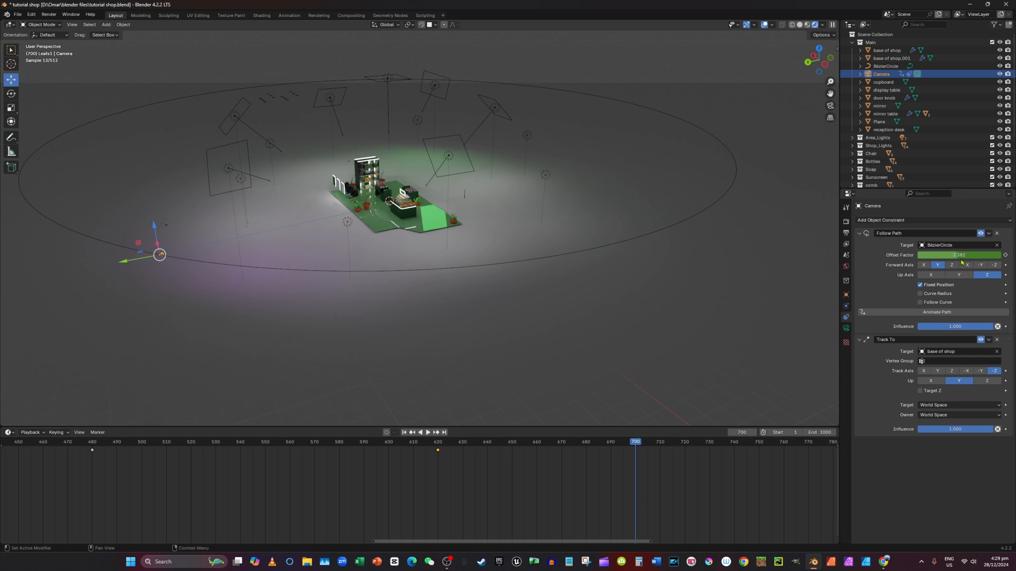
{"action": "left_click_drag", "start_coordinate": [959, 255], "coordinate": [1015, 255]}
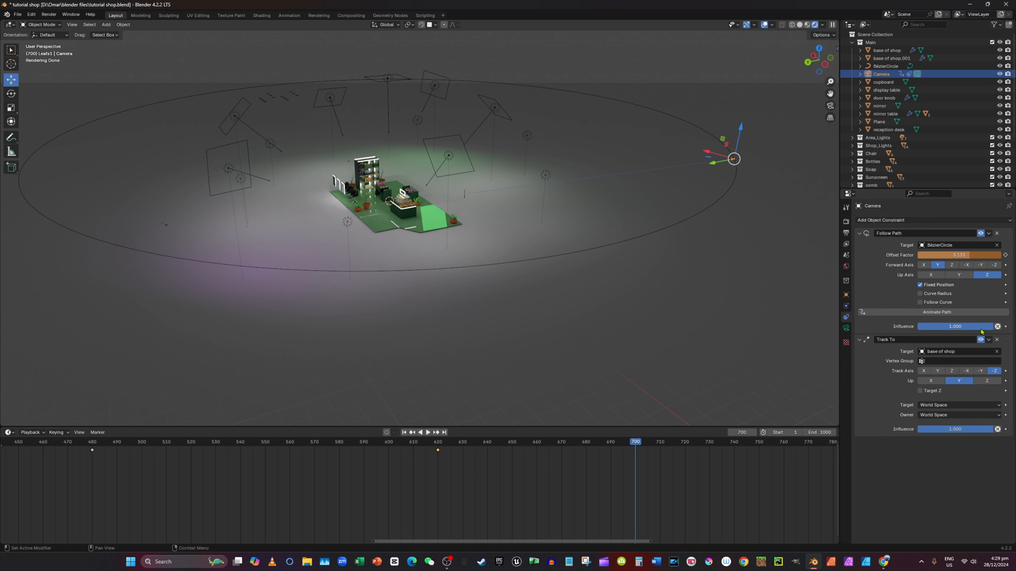
{"action": "left_click", "coordinate": [1005, 255]}
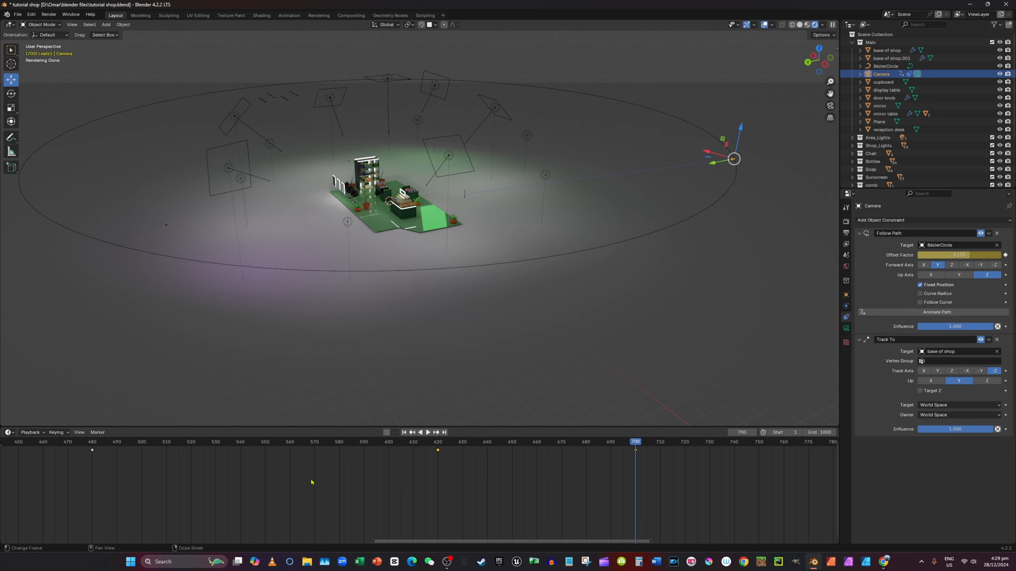
Play the animation through the scene camera from frame 595 to just past frame 700 to review the extended orbit.
{"action": "left_click", "coordinate": [376, 480]}
{"action": "left_click", "coordinate": [830, 106]}
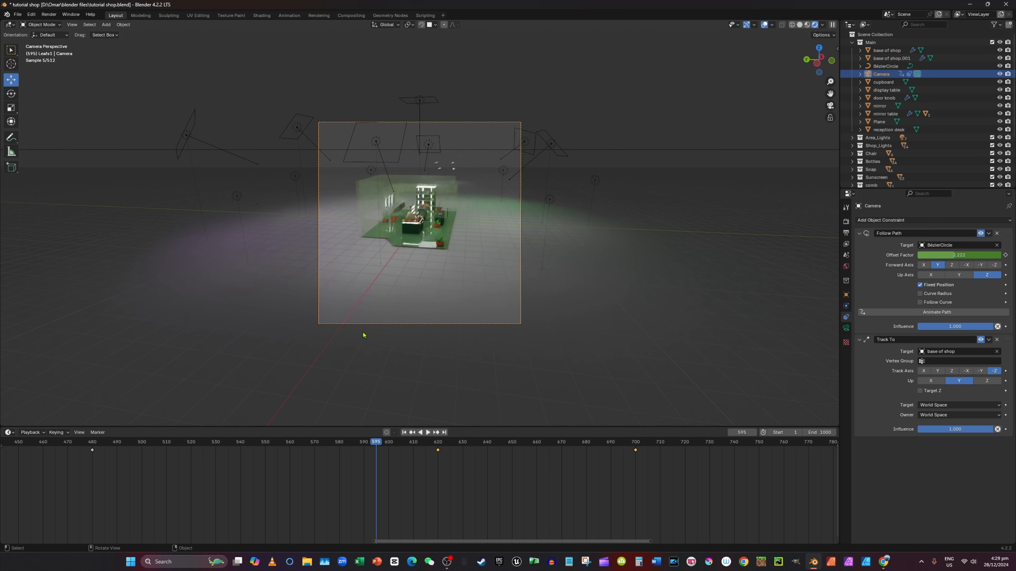
{"action": "left_click", "coordinate": [428, 432]}
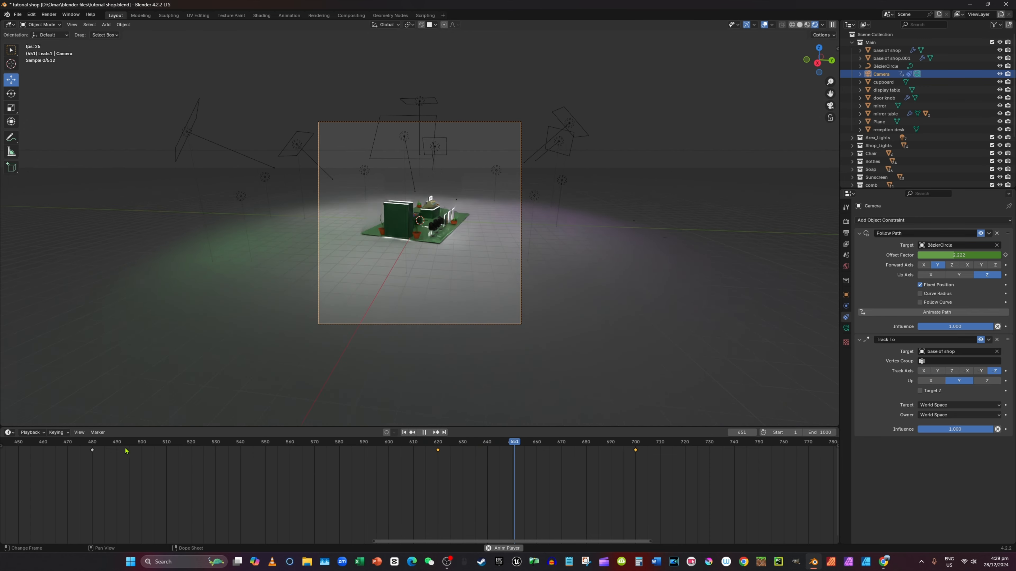
{"action": "left_click", "coordinate": [172, 442]}
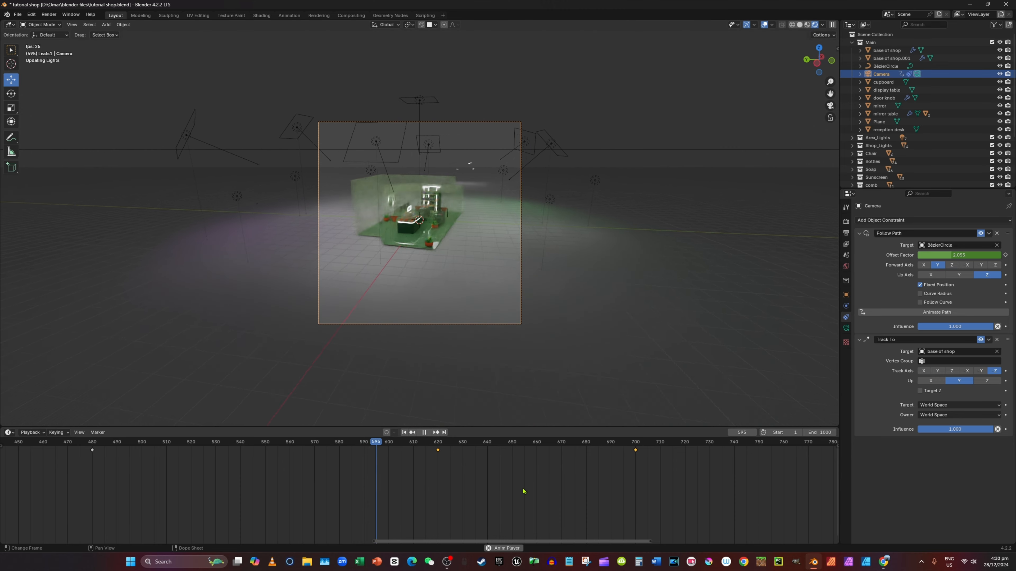
{"action": "left_click", "coordinate": [424, 433]}
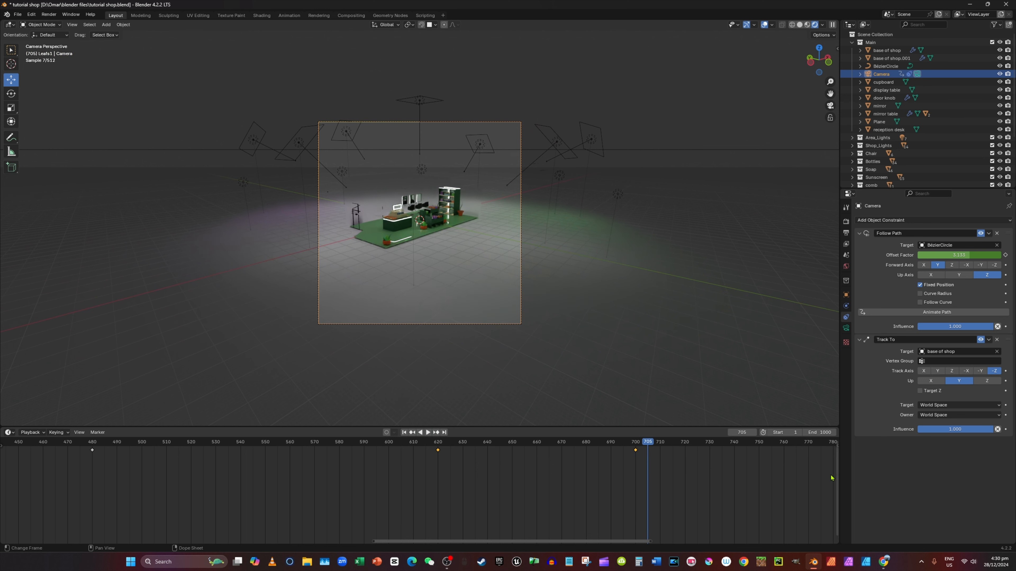
At frame 800, raise the camera's Follow Path Offset Factor to 3.391 and insert a keyframe.
{"action": "left_click", "coordinate": [767, 445]}
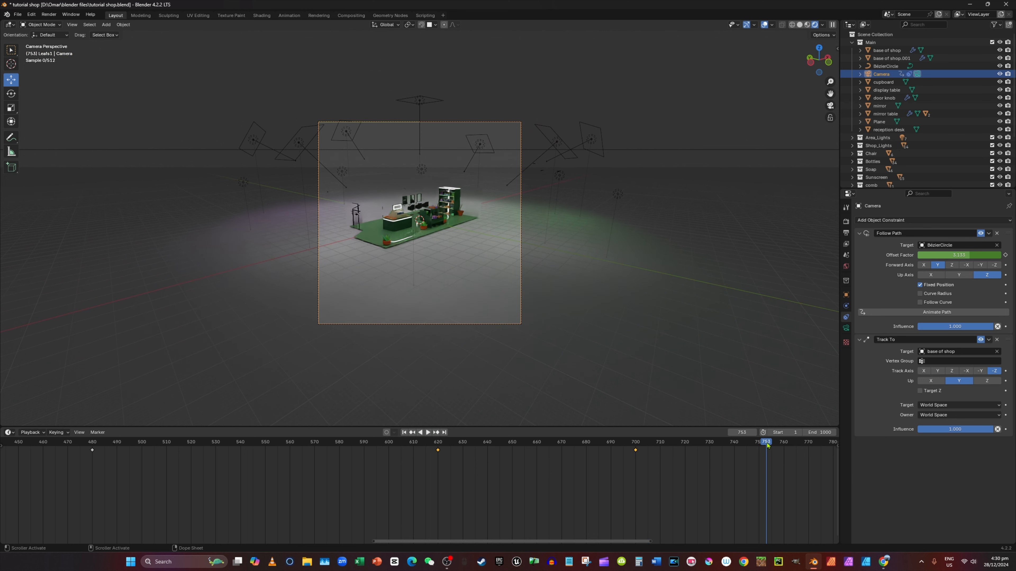
{"action": "left_click_drag", "start_coordinate": [593, 543], "coordinate": [681, 539]}
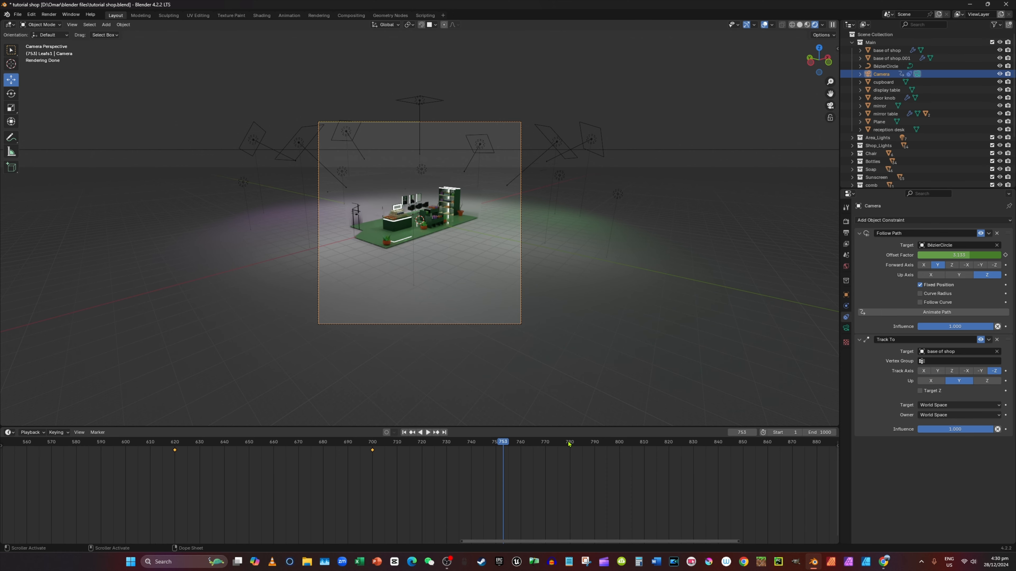
{"action": "left_click", "coordinate": [621, 445]}
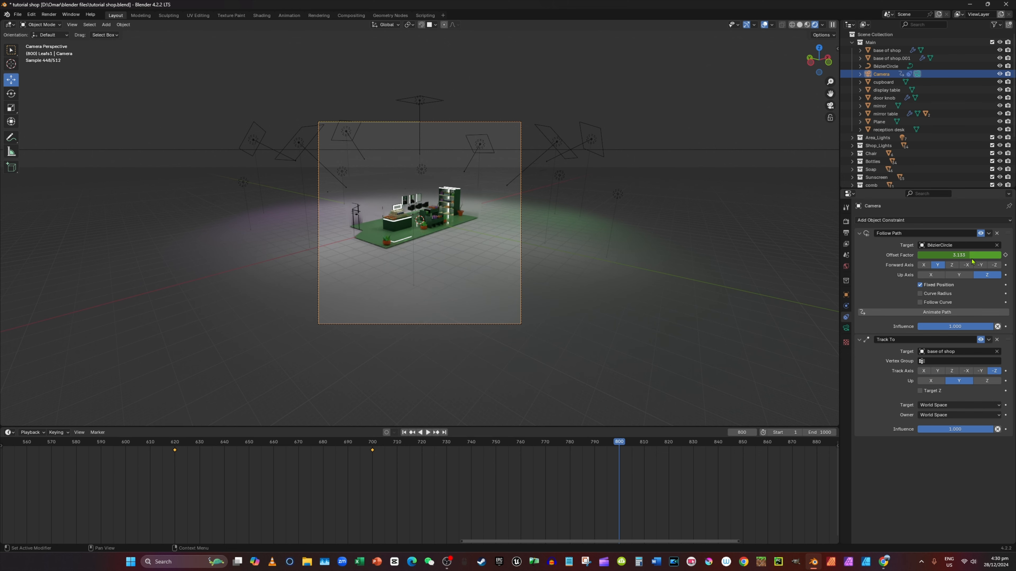
{"action": "middle_click_drag", "start_coordinate": [571, 277], "coordinate": [787, 315]}
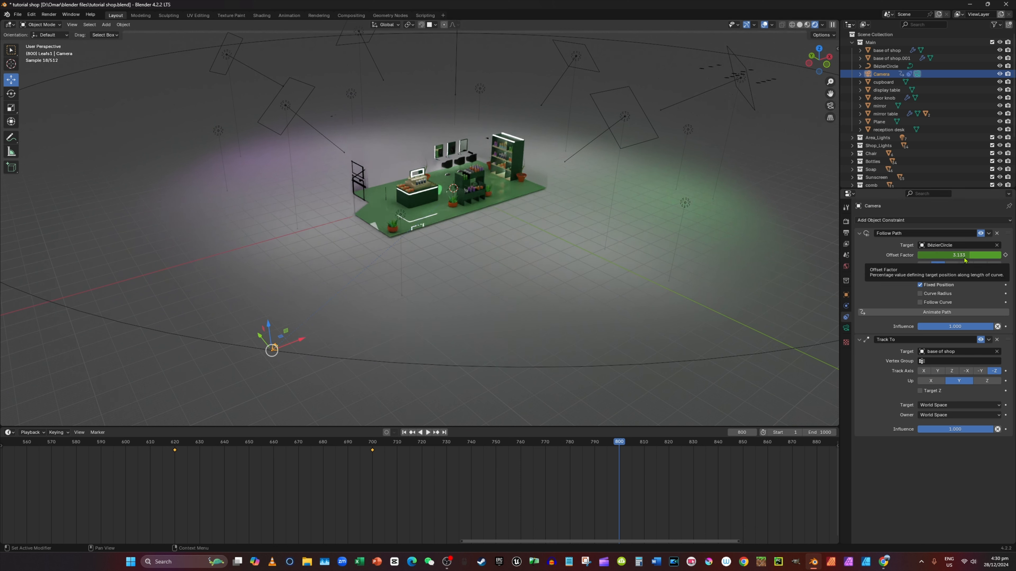
{"action": "left_click_drag", "start_coordinate": [968, 257], "coordinate": [972, 257]}
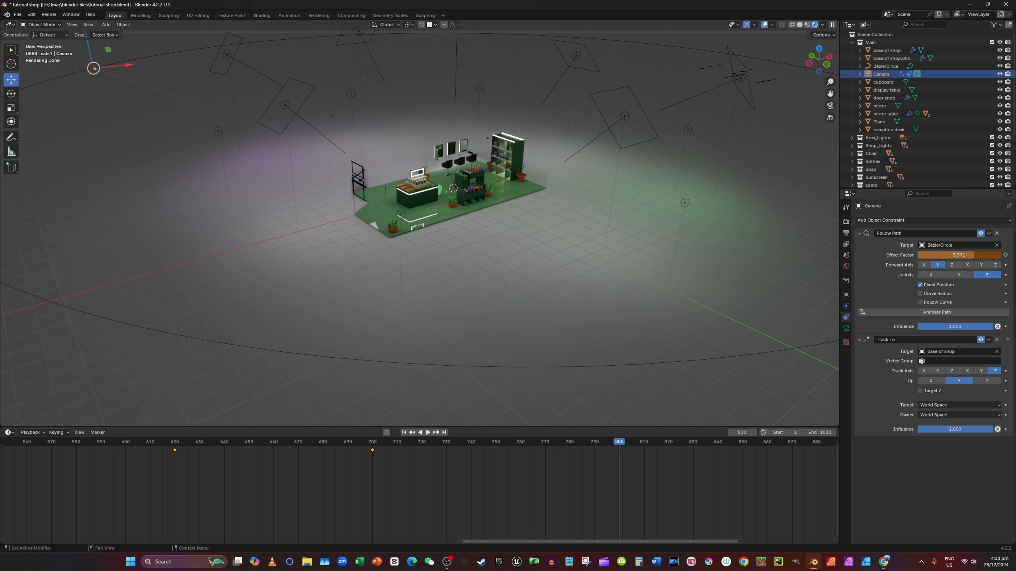
{"action": "left_click", "coordinate": [1005, 255]}
Compare frames 677 and 799, switching to the scene camera, to review the new stretch of the orbit.
{"action": "left_click", "coordinate": [315, 460]}
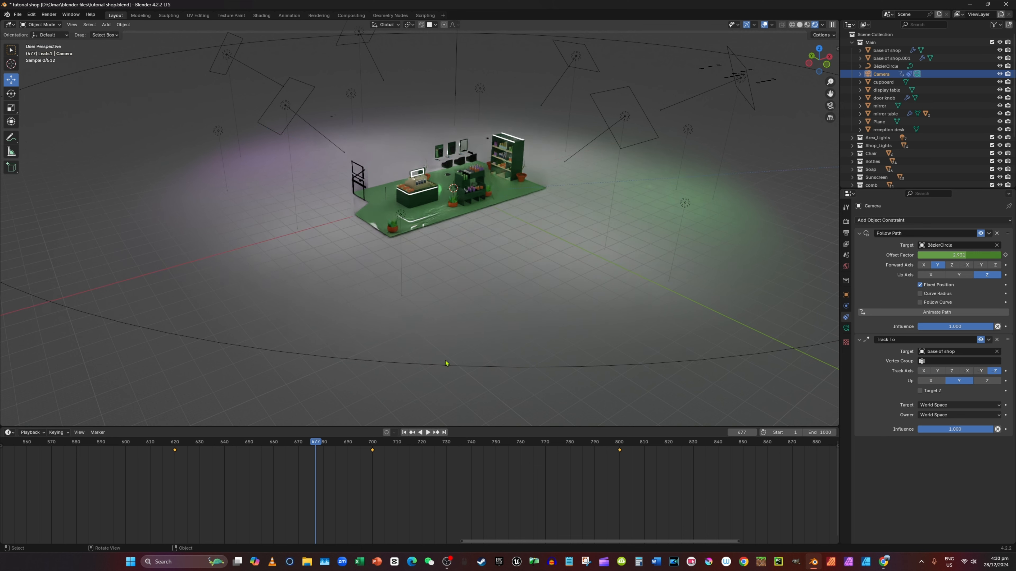
{"action": "left_click", "coordinate": [830, 105]}
{"action": "left_click", "coordinate": [617, 450]}
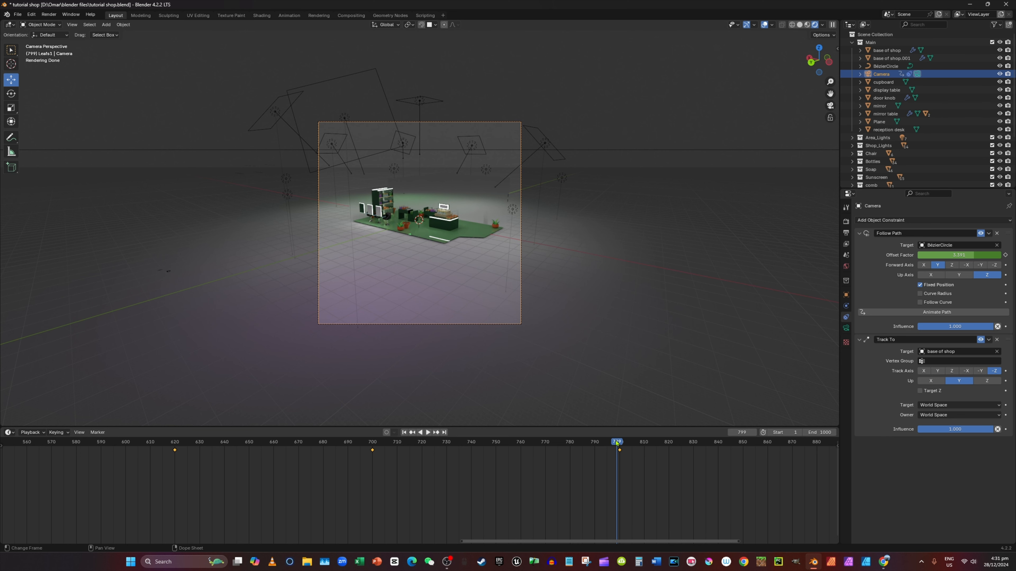
At frame 910, raise the camera's Follow Path Offset Factor to 3.884 while watching it on the circle, and insert a keyframe.
{"action": "left_click_drag", "start_coordinate": [617, 443], "coordinate": [708, 442]}
{"action": "left_click_drag", "start_coordinate": [636, 543], "coordinate": [713, 533]}
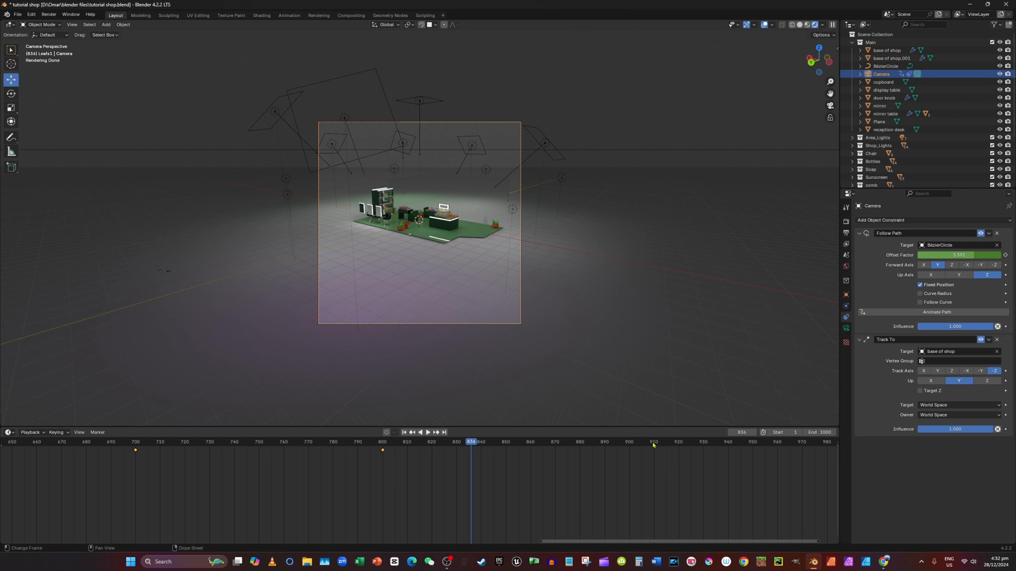
{"action": "left_click", "coordinate": [633, 446]}
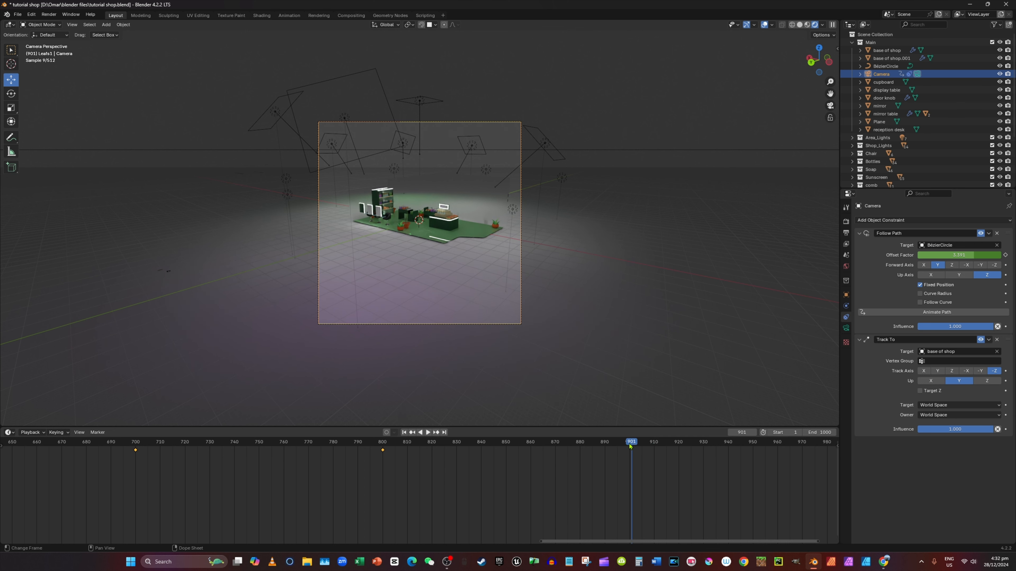
{"action": "key", "text": "space"}
{"action": "left_click_drag", "start_coordinate": [659, 449], "coordinate": [654, 449]}
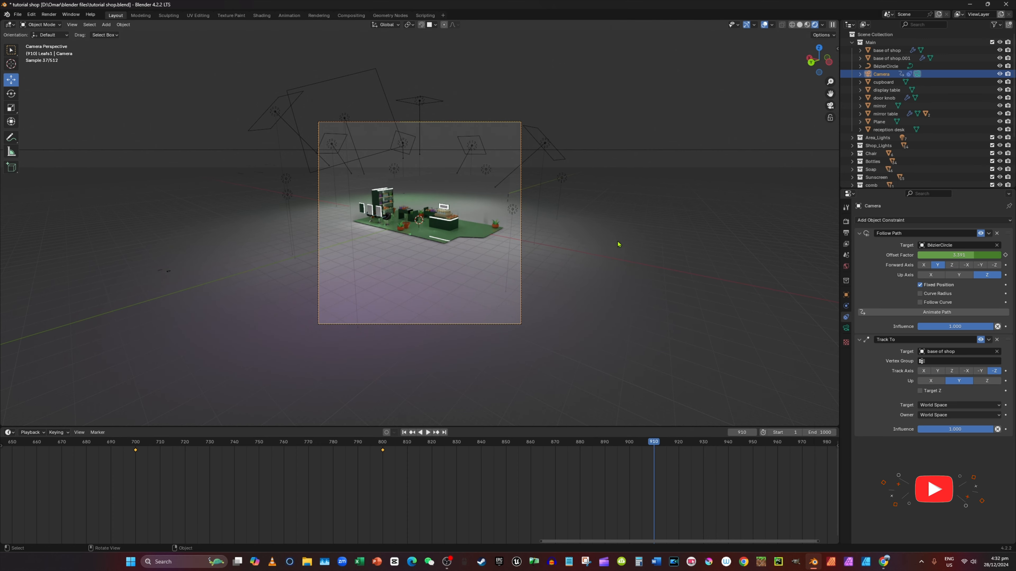
{"action": "key", "text": "KP_0"}
{"action": "scroll", "coordinate": [627, 263], "scroll_direction": "down", "scroll_amount": 5}
{"action": "scroll", "coordinate": [627, 262], "scroll_direction": "up", "scroll_amount": 3}
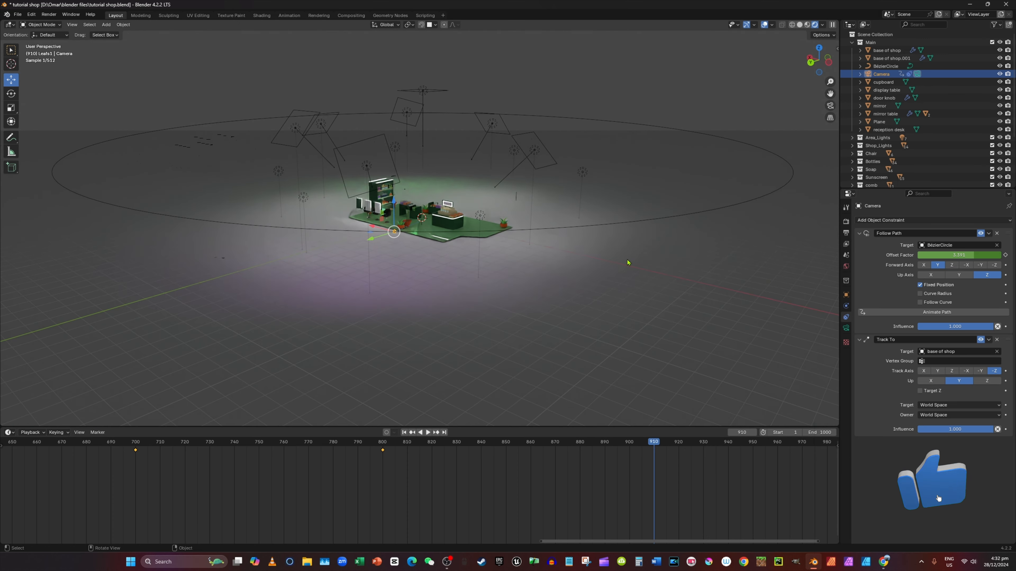
{"action": "left_click_drag", "start_coordinate": [959, 255], "coordinate": [992, 255]}
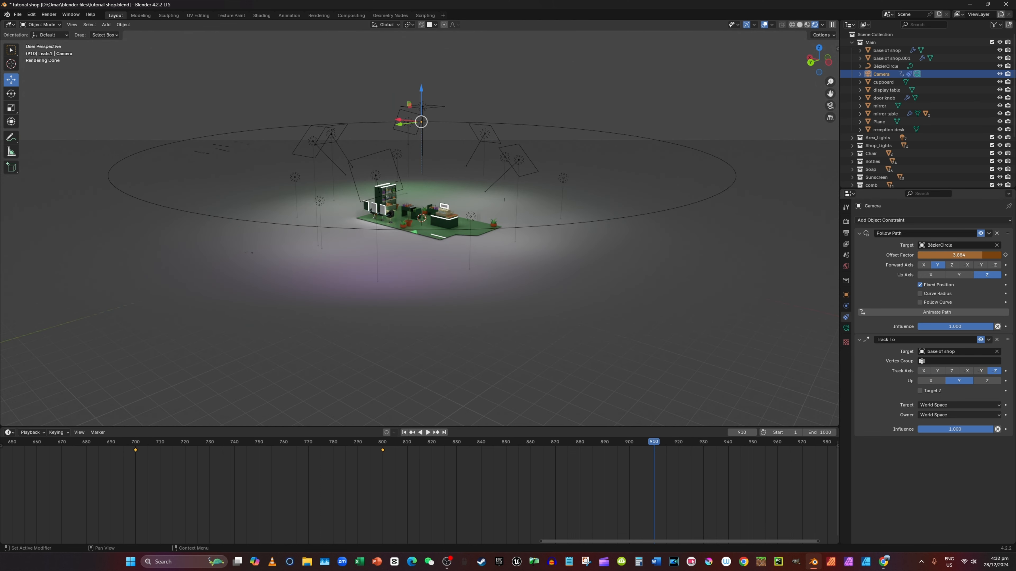
{"action": "left_click", "coordinate": [1005, 256]}
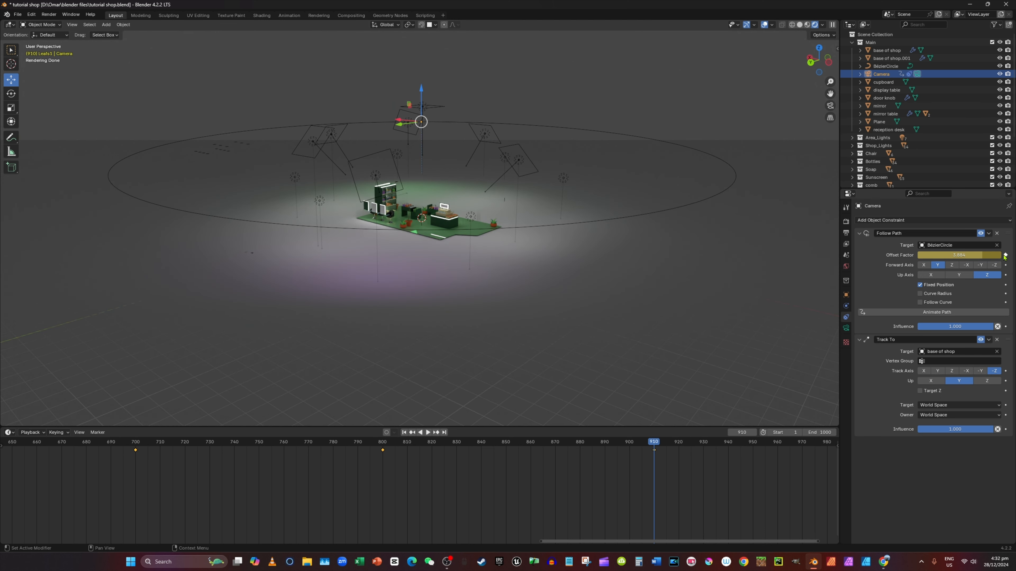
Play the animation through the scene camera from before frame 800 to just past frame 910 to review the orbit.
{"action": "left_click", "coordinate": [331, 442]}
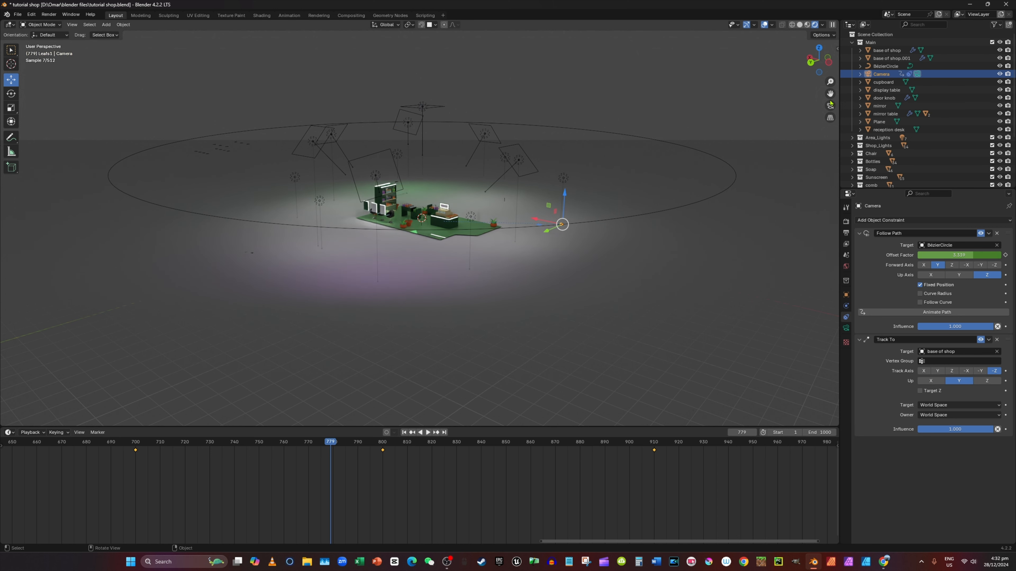
{"action": "left_click", "coordinate": [837, 111]}
{"action": "left_click", "coordinate": [830, 106]}
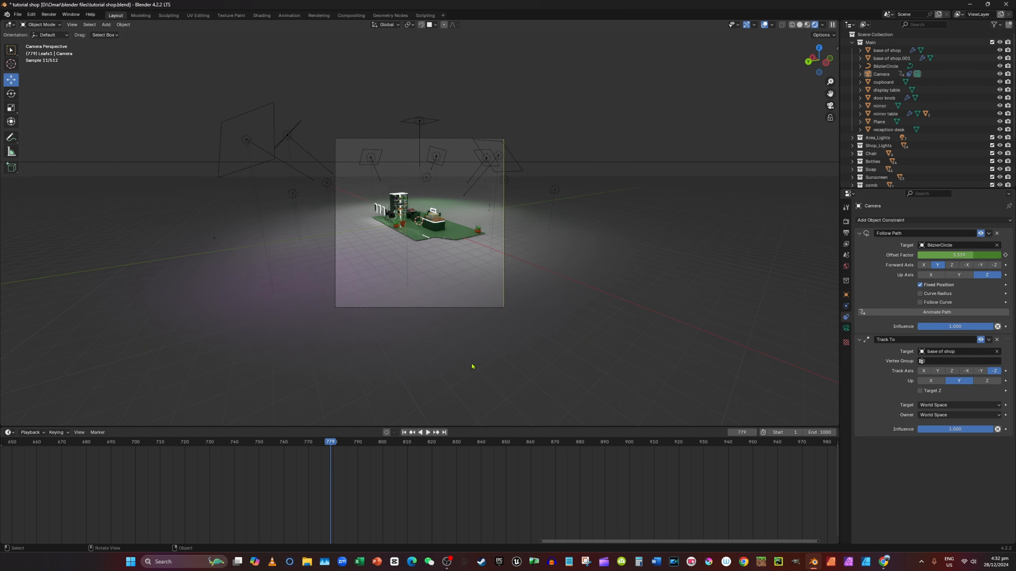
{"action": "left_click", "coordinate": [505, 241]}
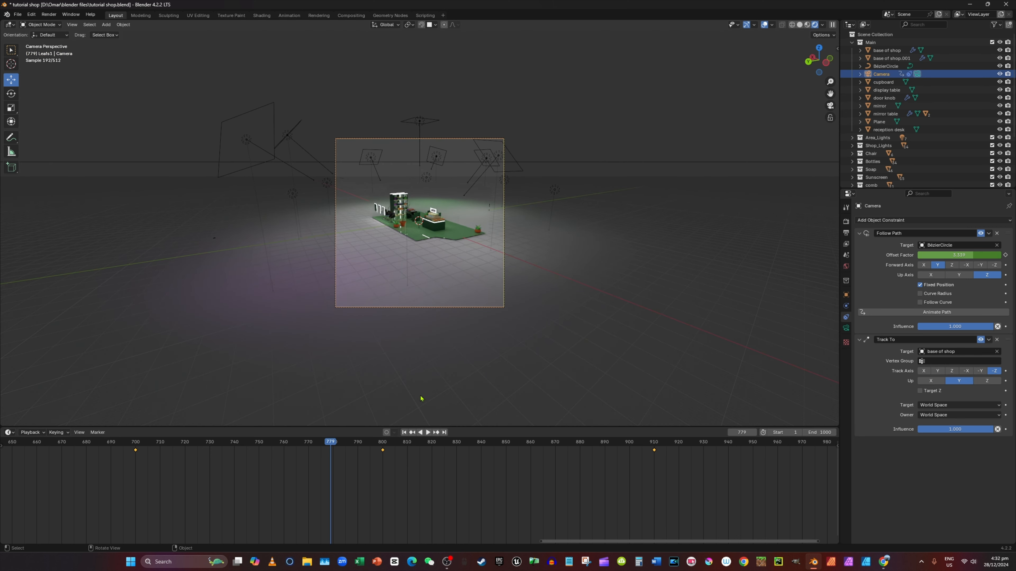
{"action": "left_click", "coordinate": [427, 432]}
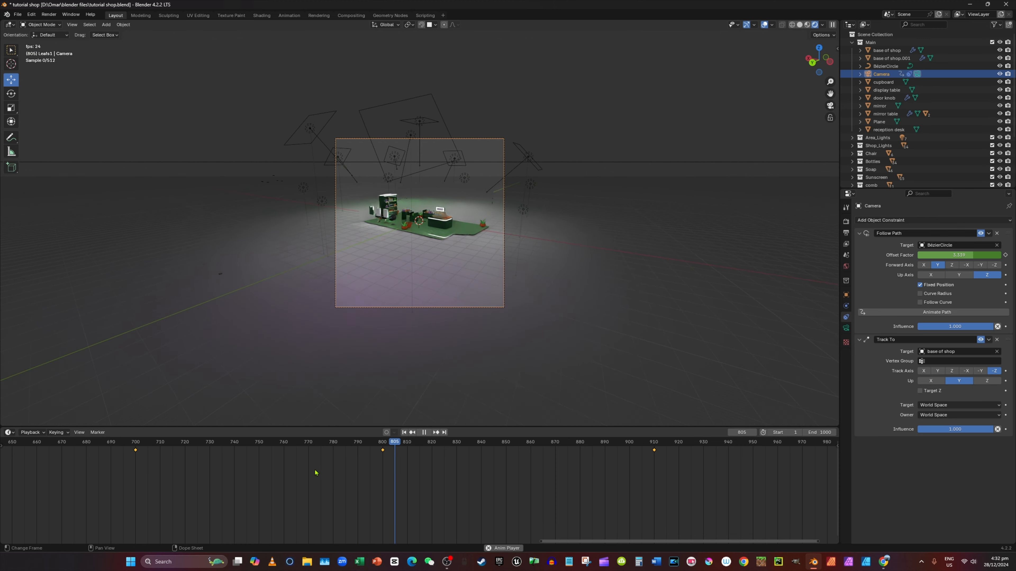
{"action": "left_click", "coordinate": [258, 448]}
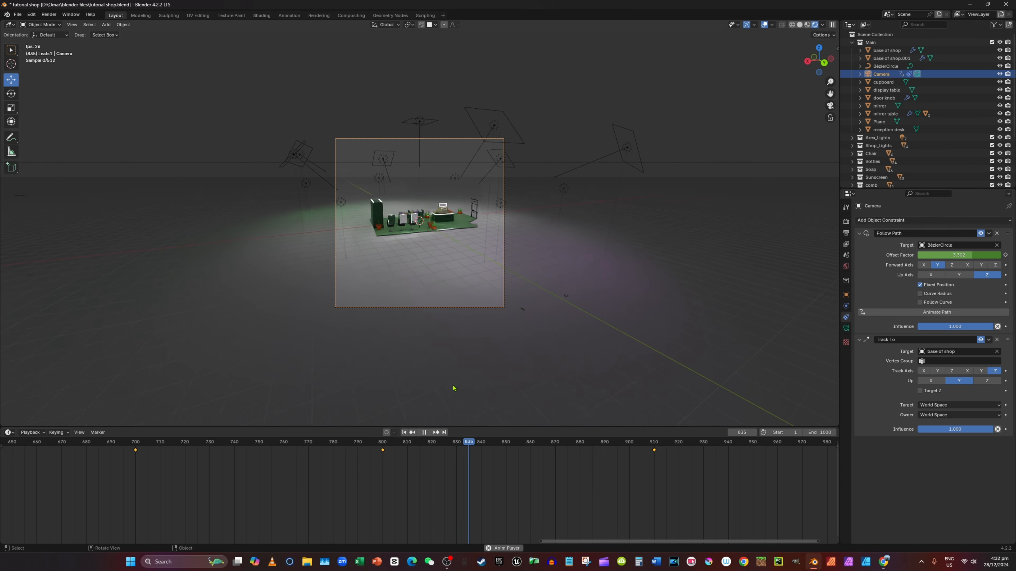
{"action": "left_click", "coordinate": [424, 432]}
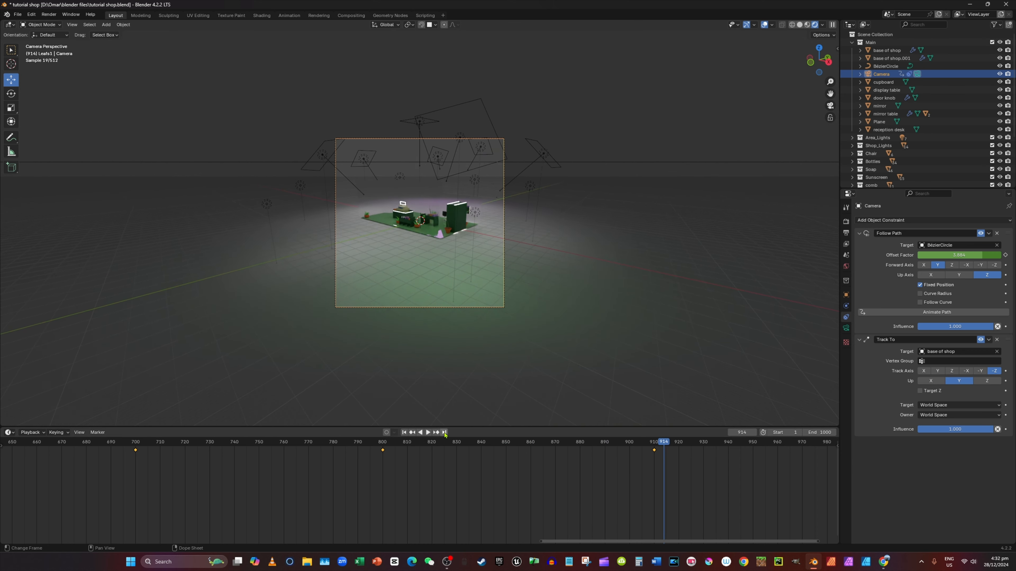
At frame 910, keyframe zero Alpha on base of shop.001's Material and glasss materials and on the door knob's material.
{"action": "left_click", "coordinate": [656, 447]}
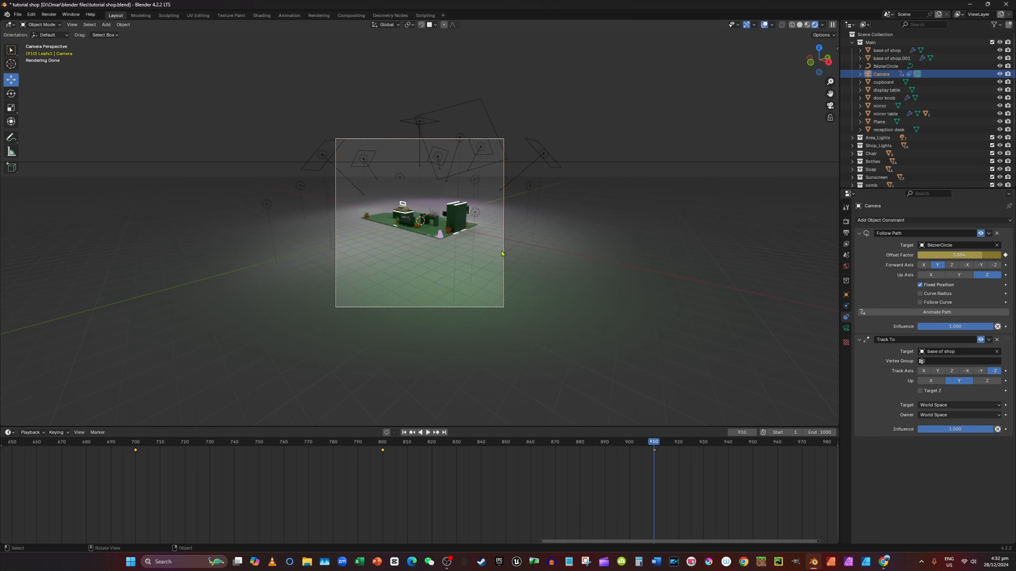
{"action": "left_click", "coordinate": [900, 59]}
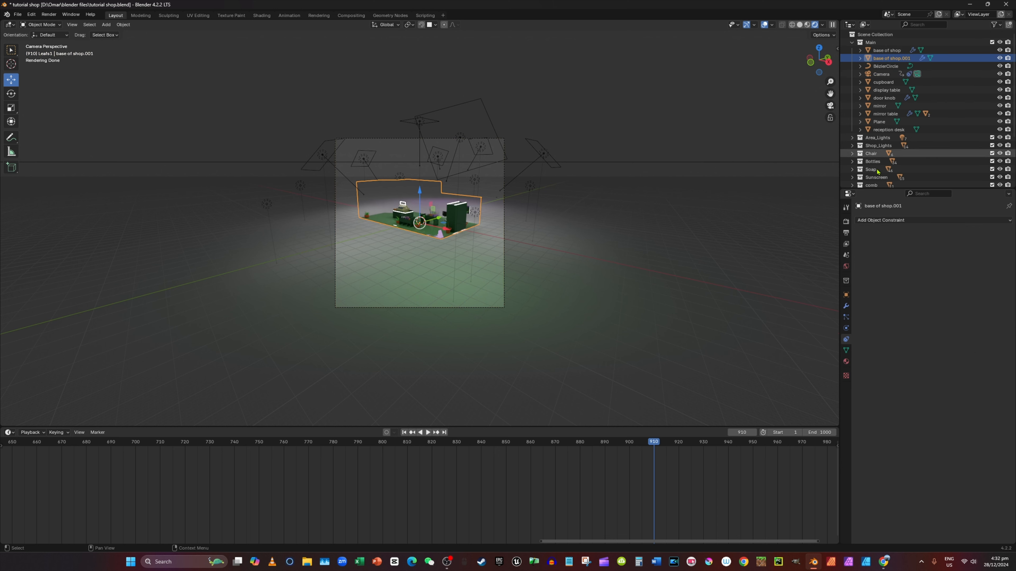
{"action": "left_click", "coordinate": [846, 361]}
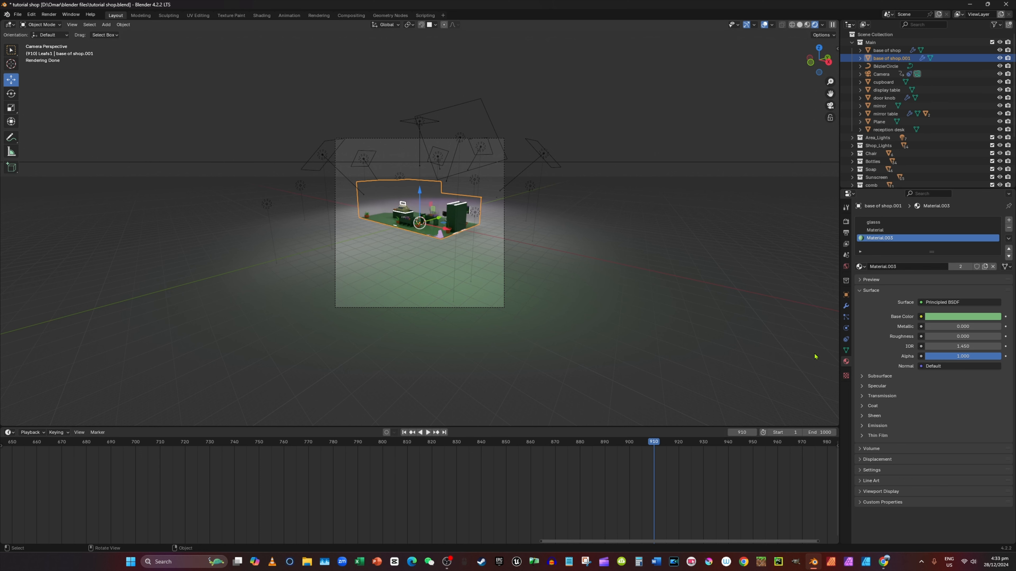
{"action": "left_click", "coordinate": [888, 230]}
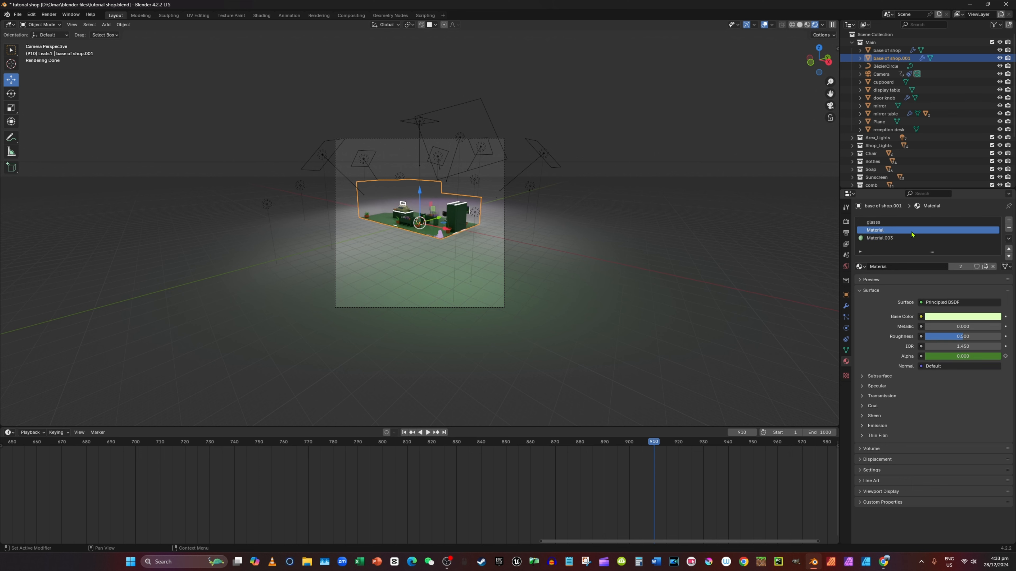
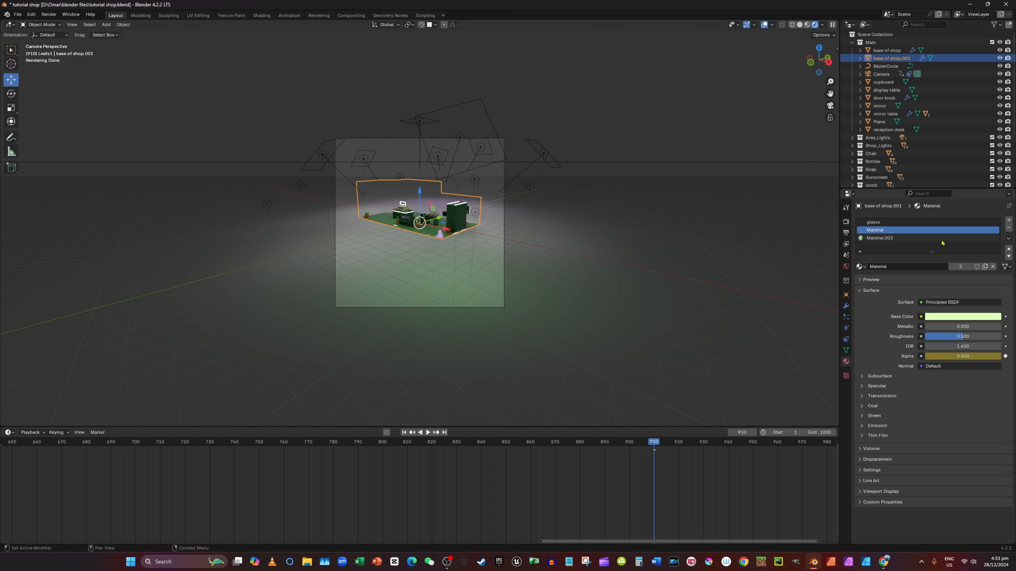
{"action": "left_click", "coordinate": [936, 222]}
{"action": "left_click", "coordinate": [1006, 360]}
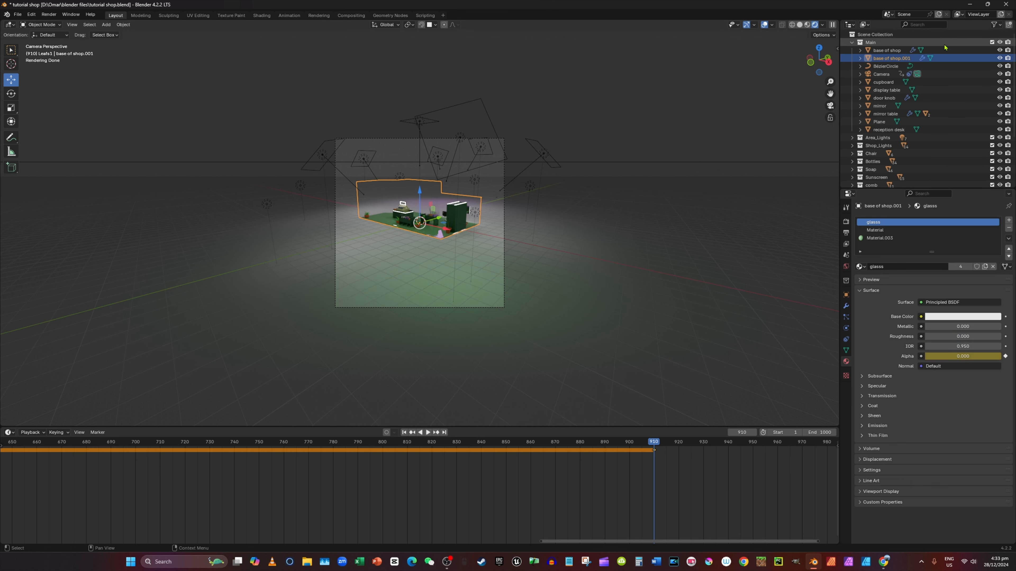
{"action": "left_click", "coordinate": [884, 98]}
{"action": "key", "text": "i"}
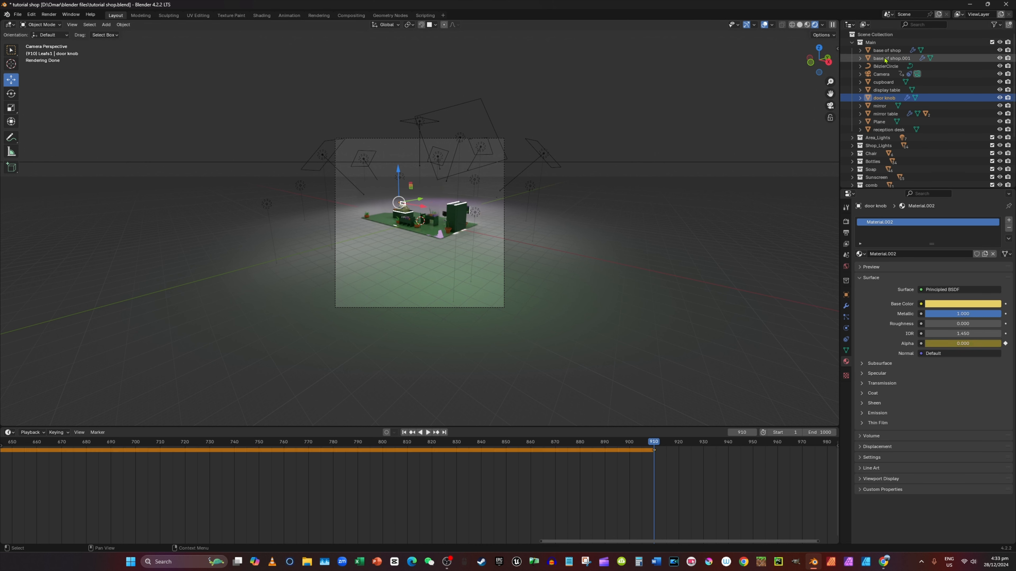
At frame 910, keyframe the main room light's dark green Alpha and its Material.010 emission Strength, both at 0.
{"action": "left_click", "coordinate": [852, 146]}
{"action": "left_click", "coordinate": [889, 153]}
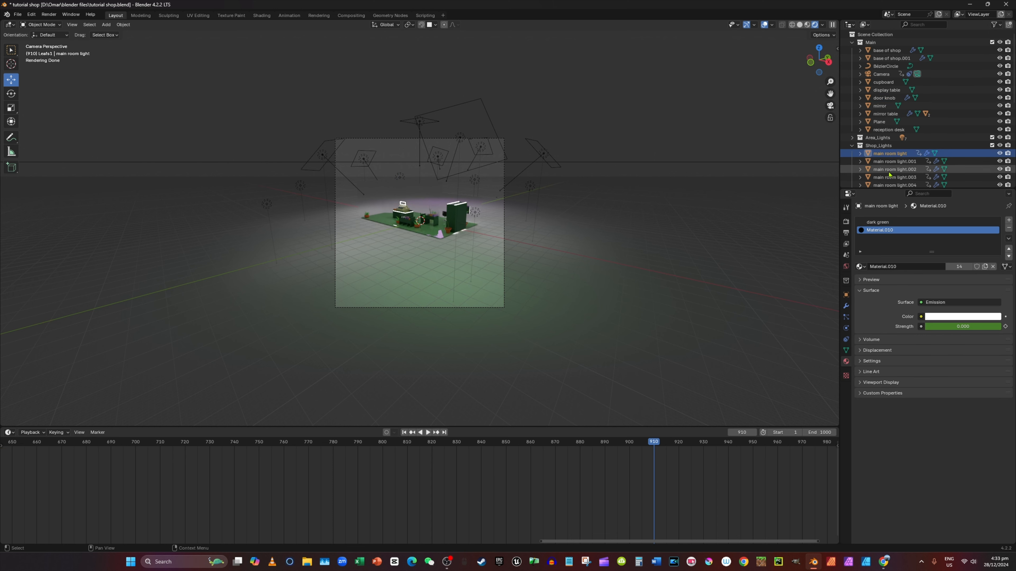
{"action": "left_click", "coordinate": [946, 223]}
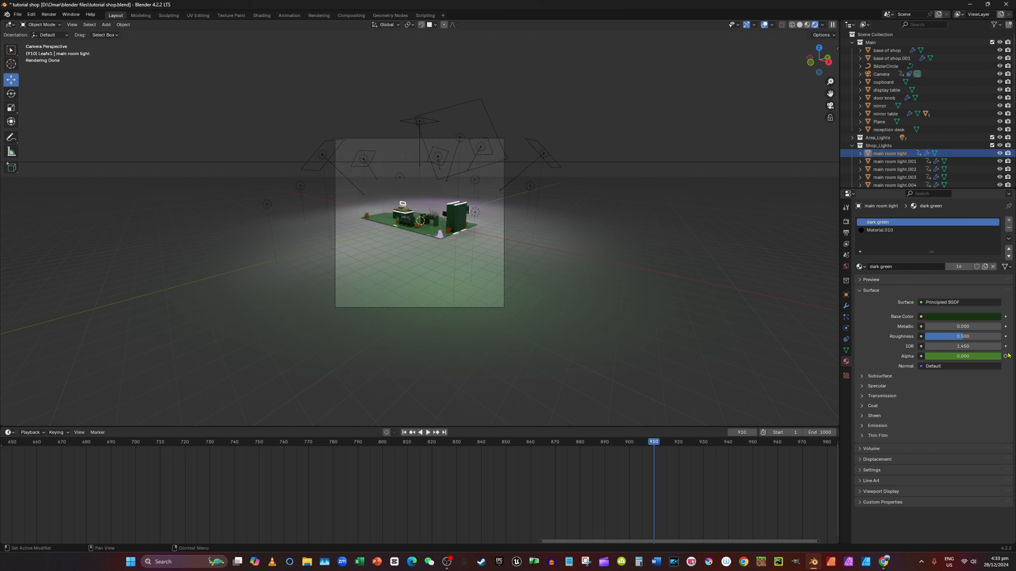
{"action": "left_click", "coordinate": [916, 231]}
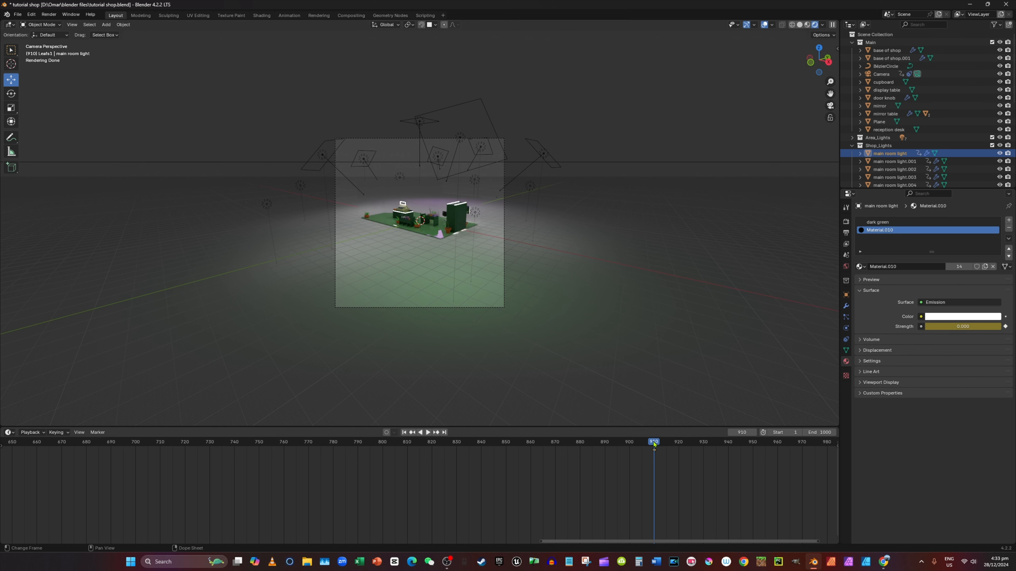
At frame 960, set the main room light's Material.010 emission Strength to 27 and keyframe its dark green Alpha at 1.
{"action": "left_click_drag", "start_coordinate": [654, 444], "coordinate": [797, 444]}
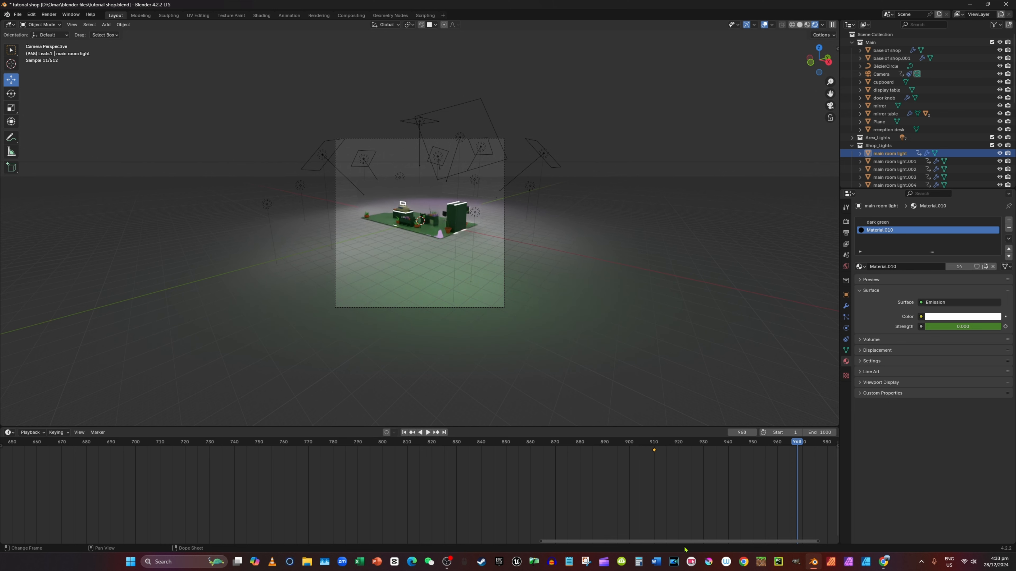
{"action": "left_click_drag", "start_coordinate": [707, 543], "coordinate": [749, 543]}
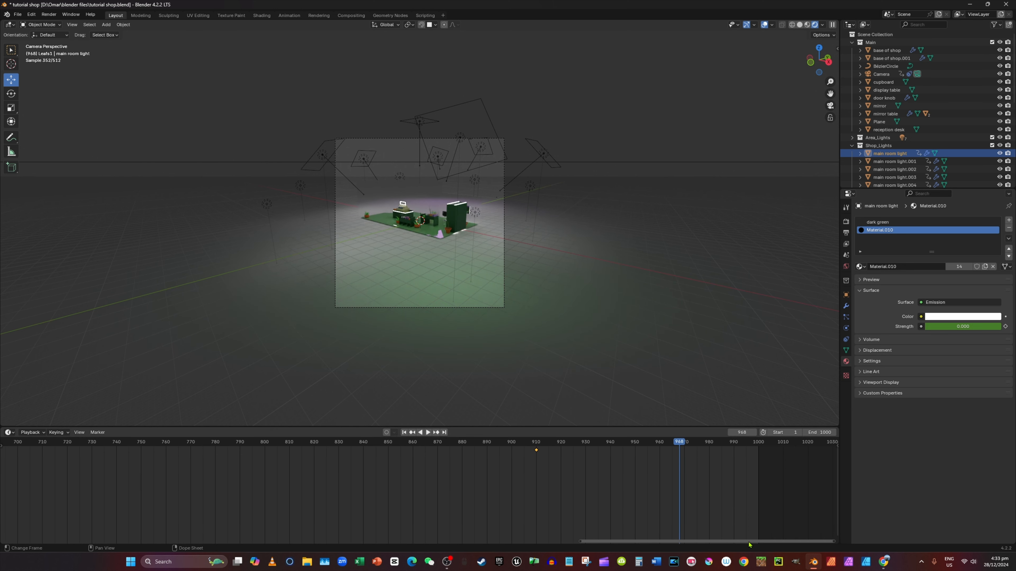
{"action": "left_click_drag", "start_coordinate": [682, 444], "coordinate": [660, 445]}
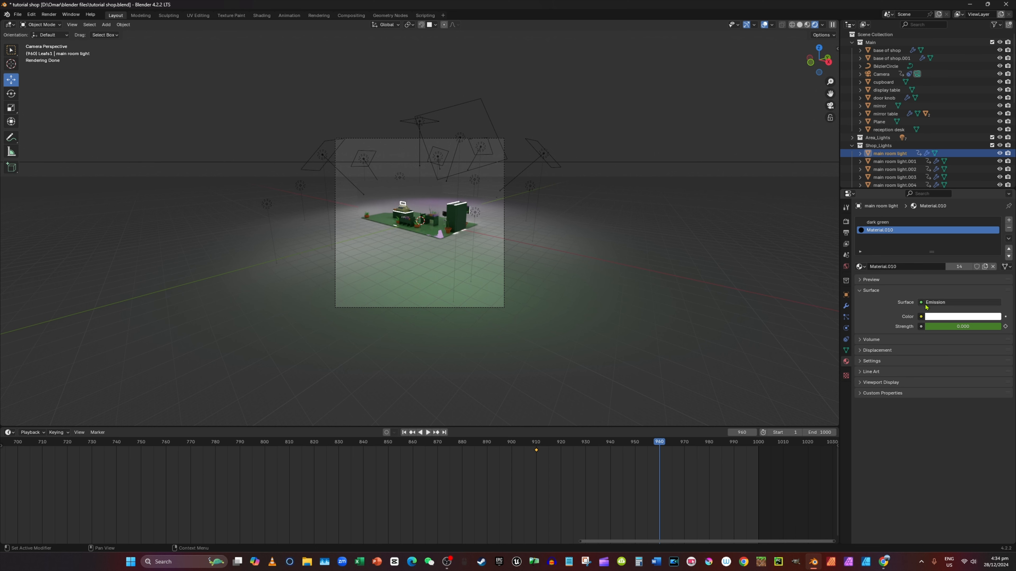
{"action": "left_click", "coordinate": [945, 327]}
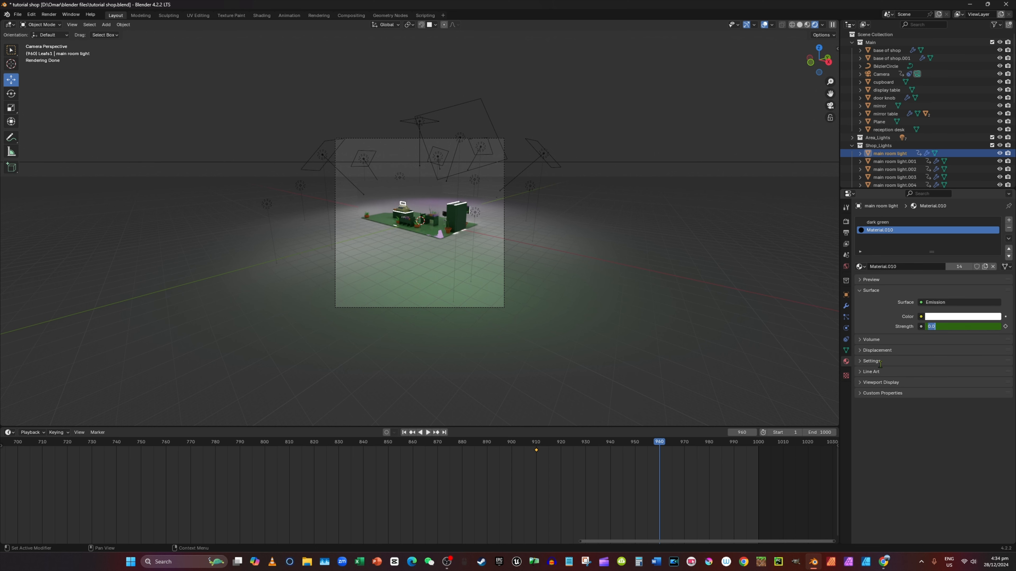
{"action": "key", "text": "Return"}
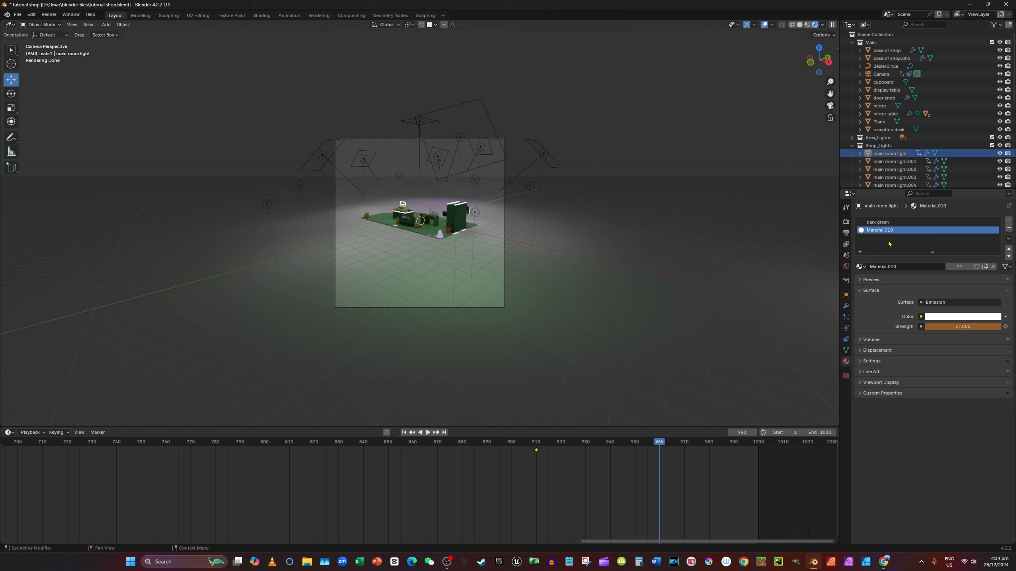
{"action": "left_click", "coordinate": [889, 222]}
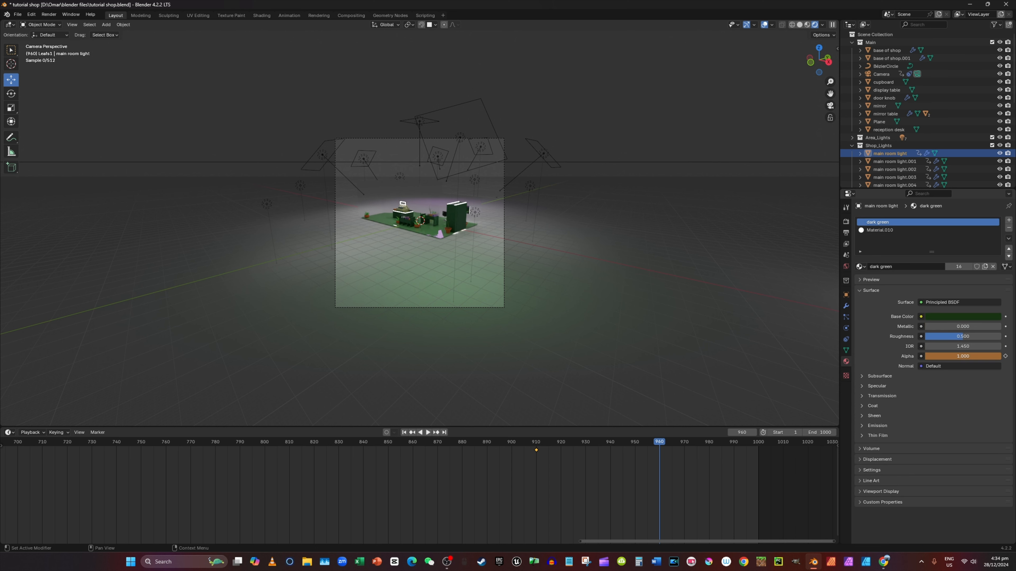
{"action": "left_click", "coordinate": [1005, 356]}
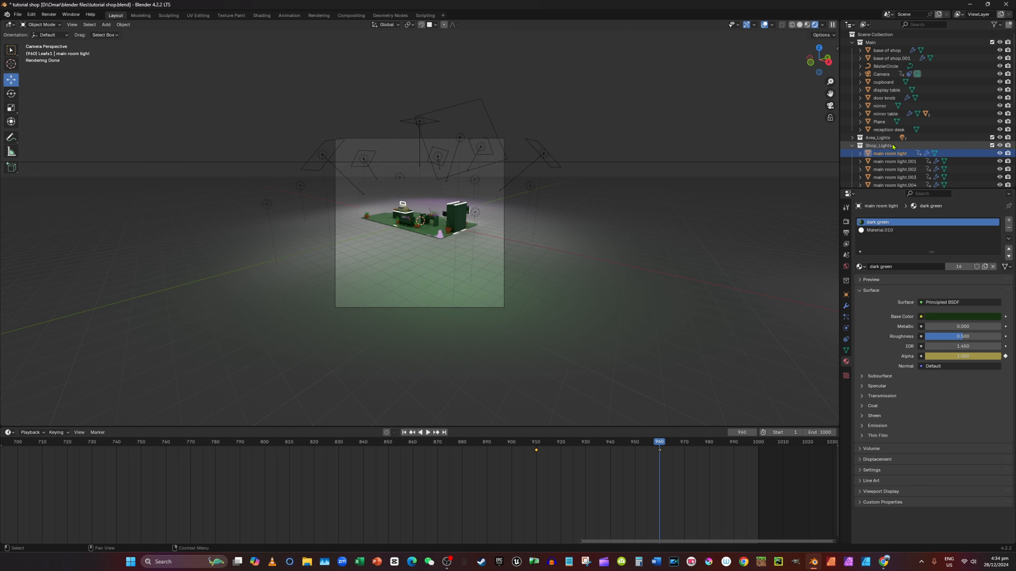
At frame 960, set Alpha to 1 on base of shop.001's glasss and Material materials and keyframe both.
{"action": "left_click", "coordinate": [891, 59]}
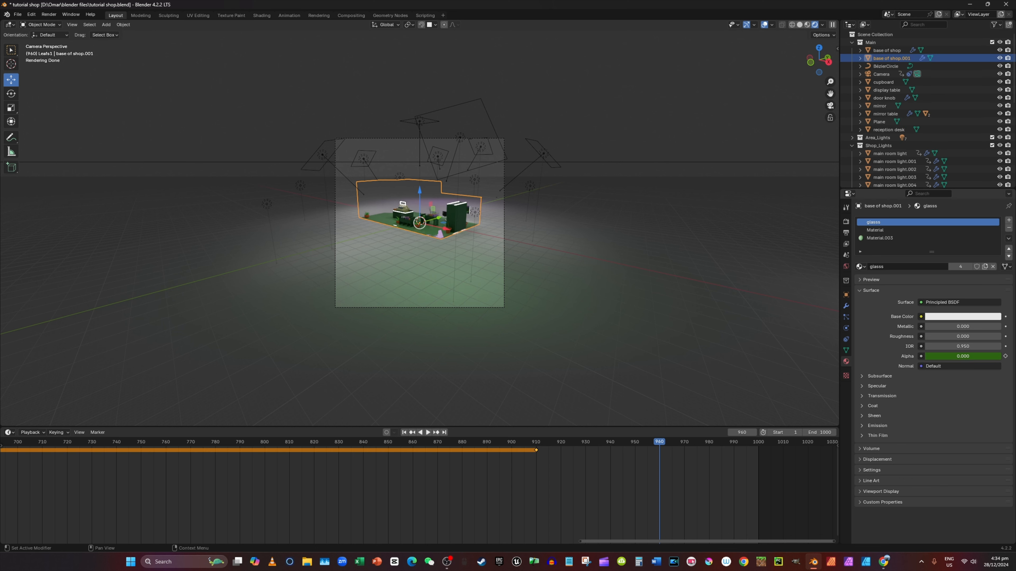
{"action": "left_click_drag", "start_coordinate": [940, 358], "coordinate": [1001, 358]}
{"action": "left_click", "coordinate": [1005, 356]}
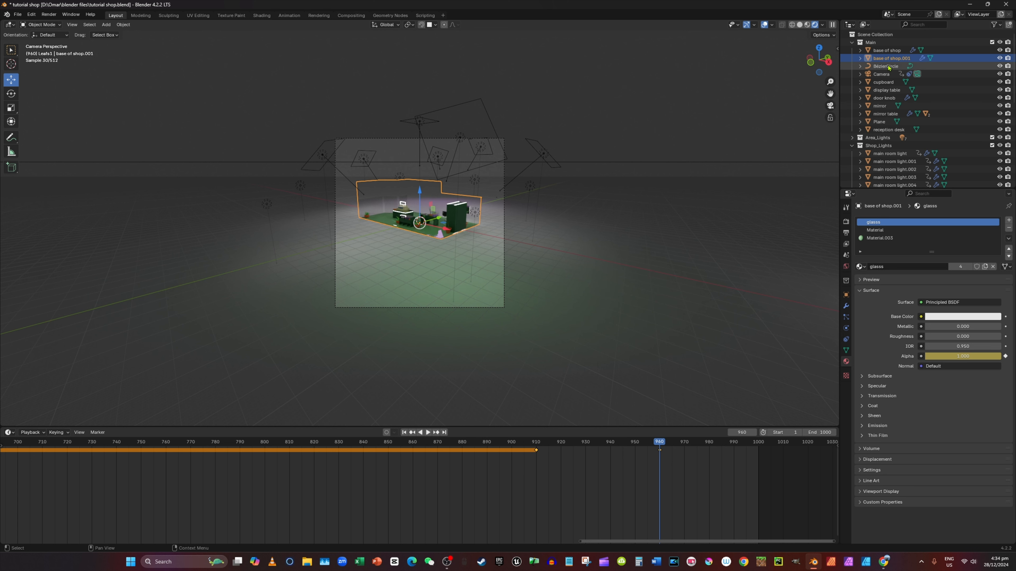
{"action": "left_click", "coordinate": [887, 232]}
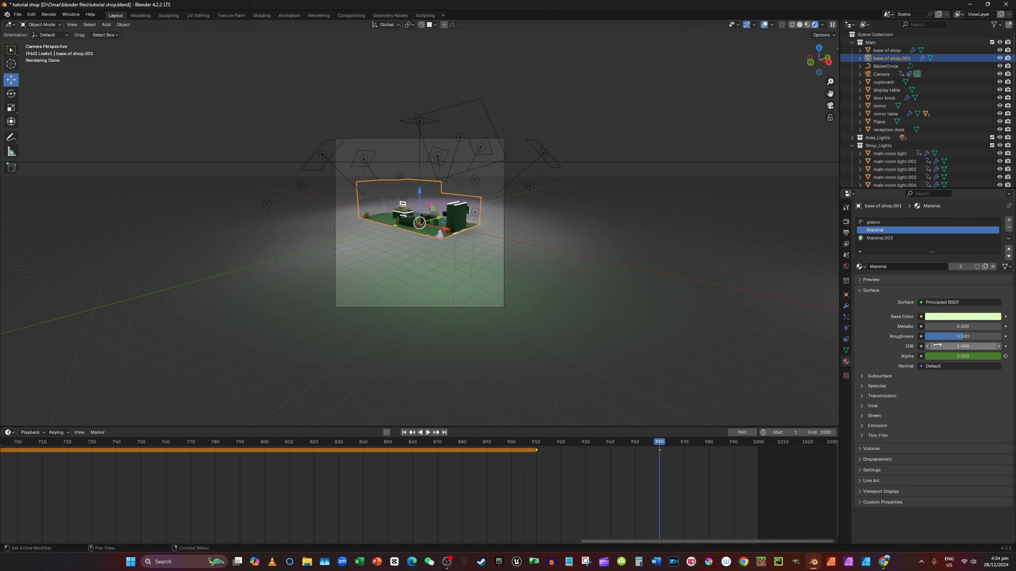
{"action": "left_click_drag", "start_coordinate": [952, 359], "coordinate": [1014, 360]}
{"action": "left_click", "coordinate": [1005, 356]}
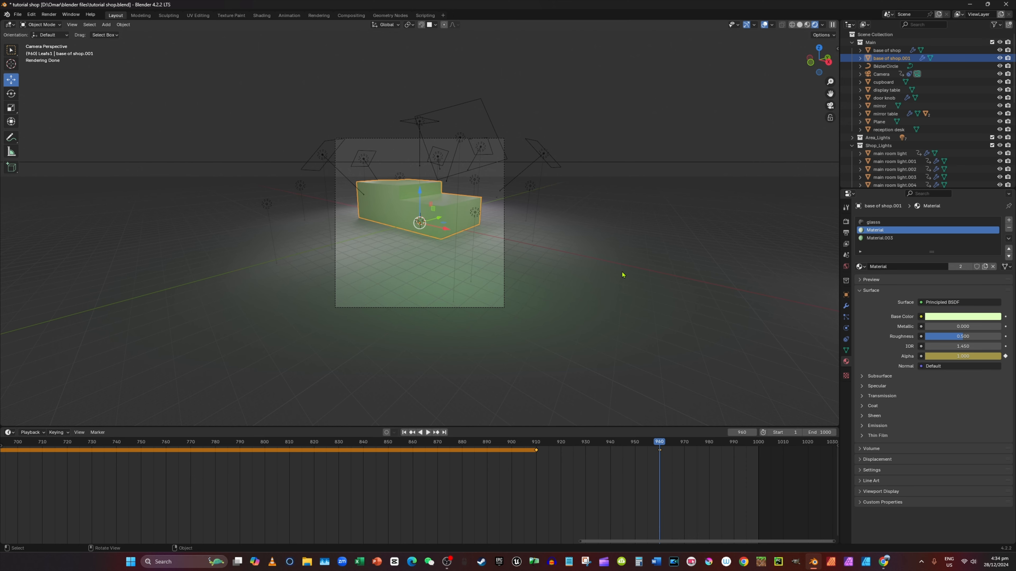
{"action": "scroll", "coordinate": [690, 160], "scroll_direction": "down", "scroll_amount": 2}
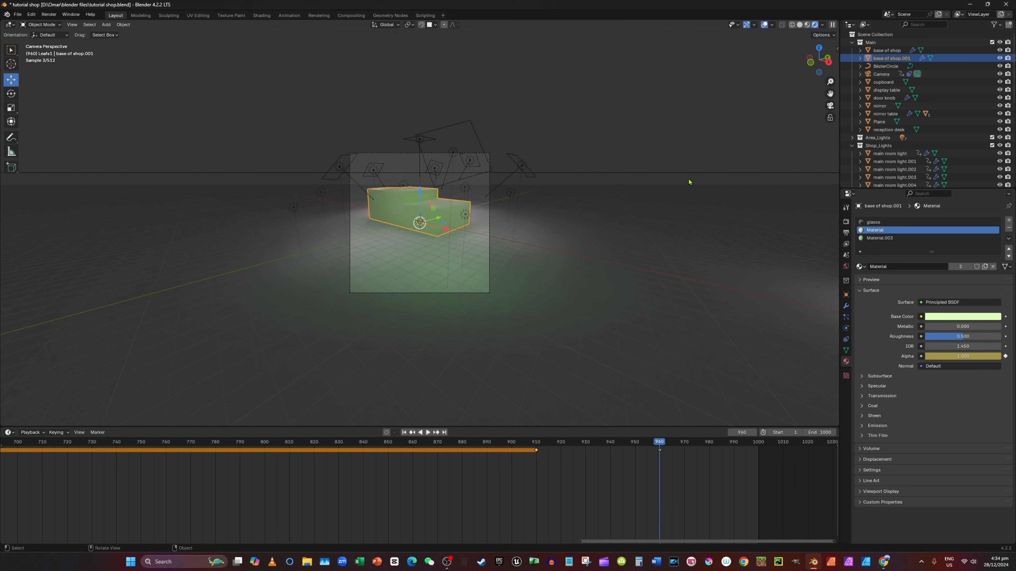
At frame 910, select all ceiling lights from main room light to main room light.013 and insert a keyframe on them.
{"action": "left_click", "coordinate": [890, 154]}
{"action": "key", "text": "KP_Decimal"}
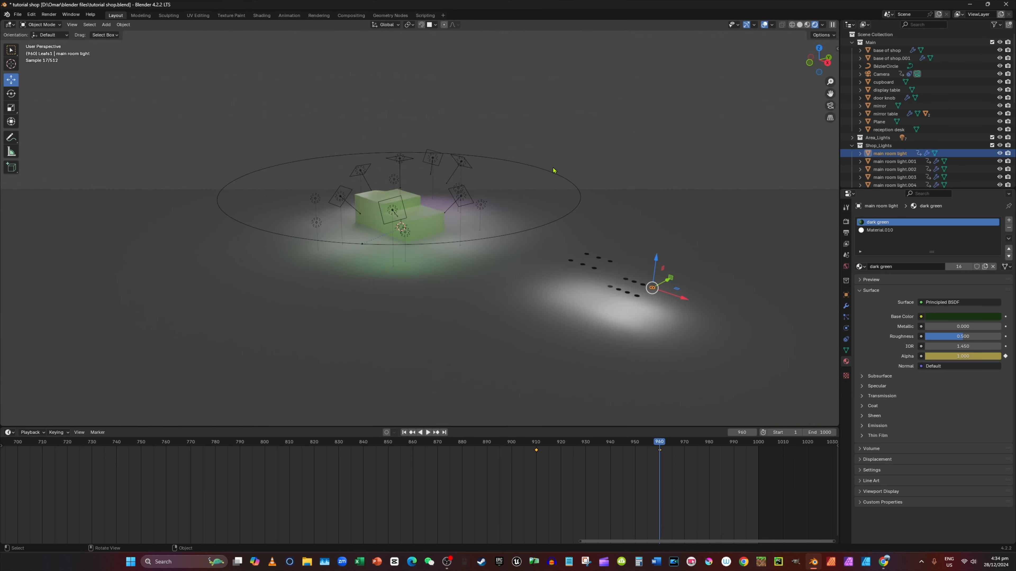
{"action": "scroll", "coordinate": [561, 174], "scroll_direction": "up", "scroll_amount": 2}
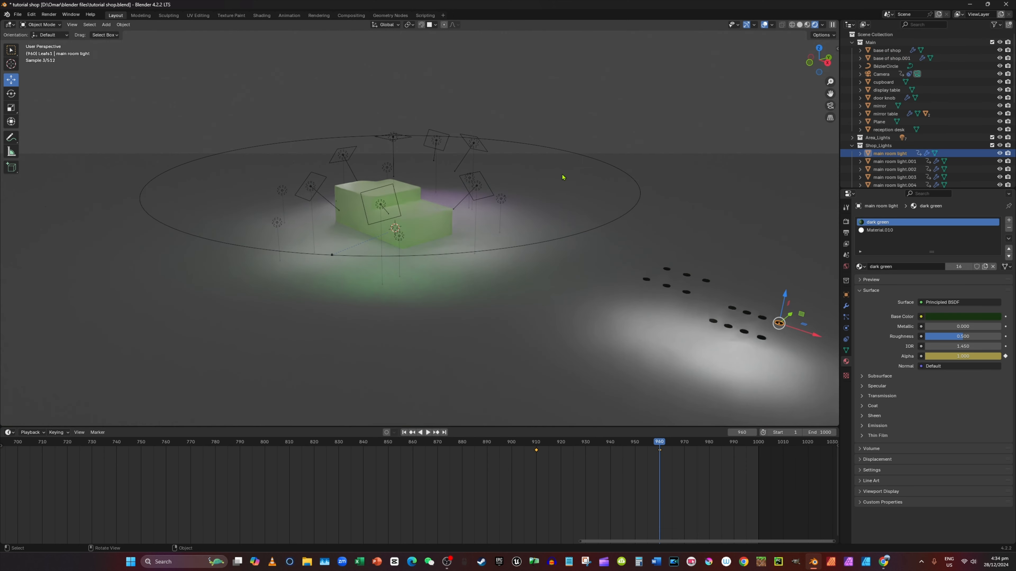
{"action": "left_click", "coordinate": [537, 453]}
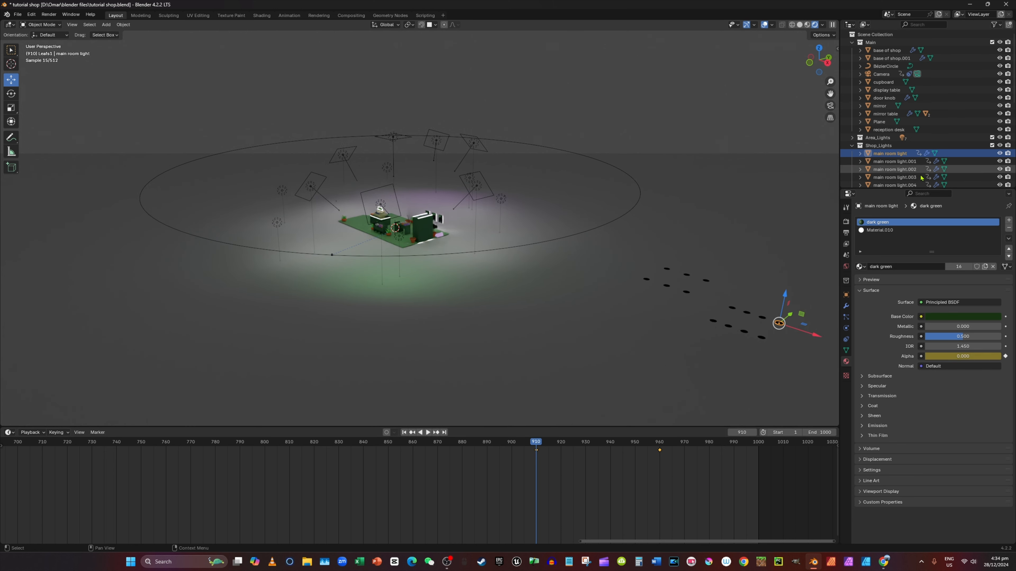
{"action": "scroll", "coordinate": [922, 178], "scroll_direction": "down", "scroll_amount": 8}
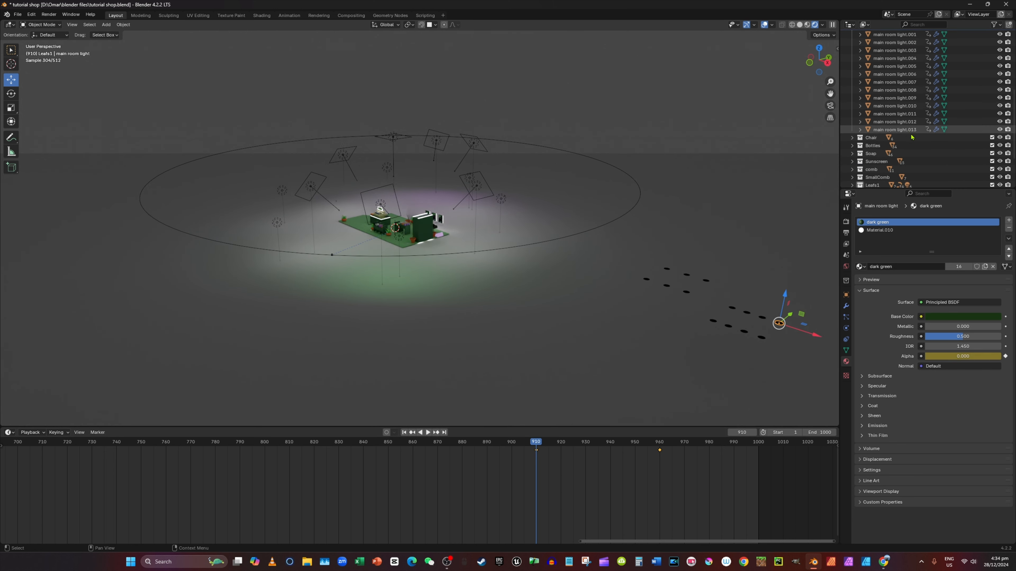
{"action": "left_click", "coordinate": [907, 129], "text": "shift"}
{"action": "scroll", "coordinate": [904, 134], "scroll_direction": "up", "scroll_amount": 3}
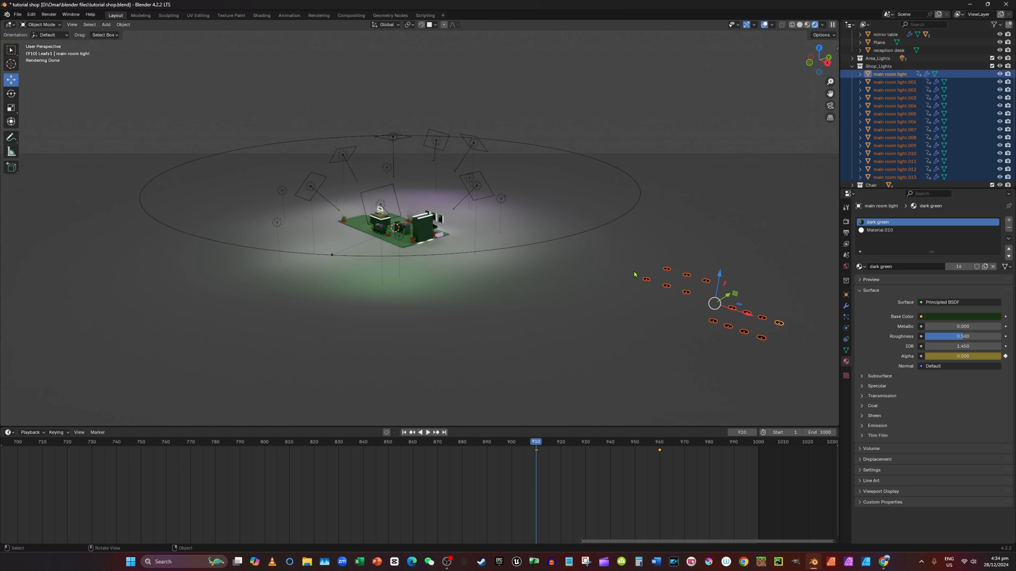
{"action": "key", "text": "i"}
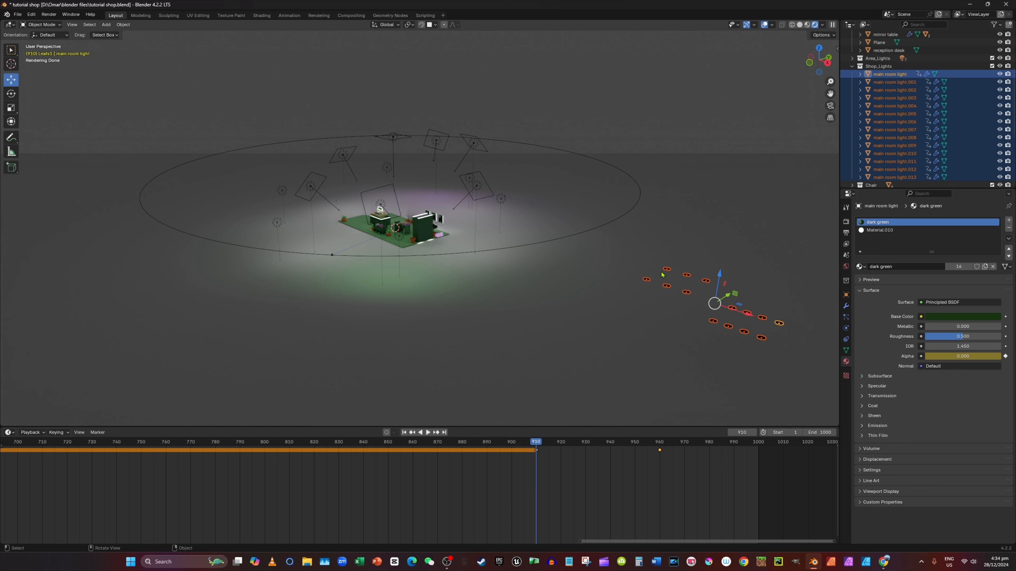
{"action": "key", "text": "ctrl+z"}
{"action": "right_click", "coordinate": [657, 309]}
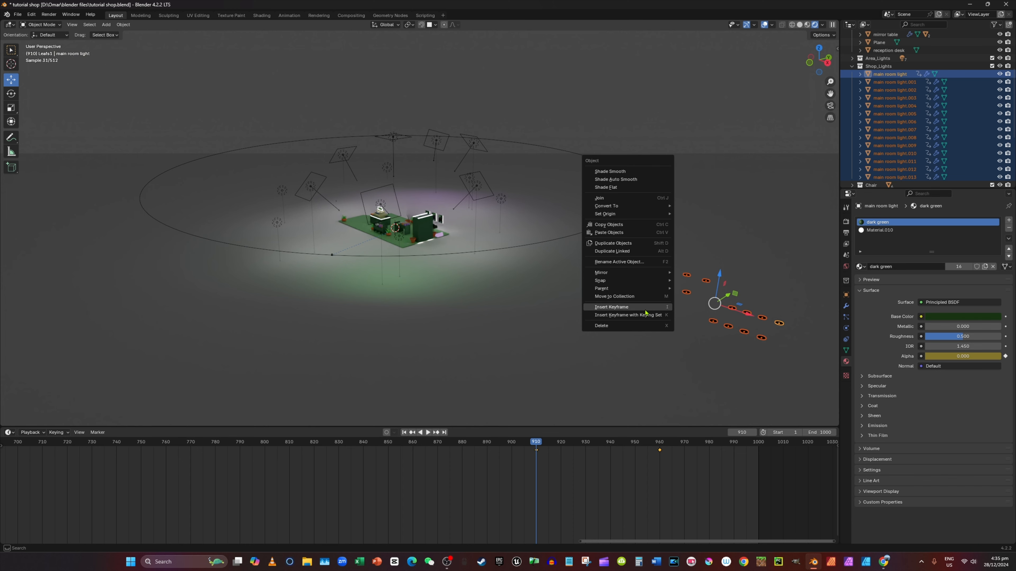
{"action": "left_click", "coordinate": [646, 311]}
At frame 960, move all the selected ceiling lights about 318 m along negative X, back onto the shop.
{"action": "left_click", "coordinate": [662, 443]}
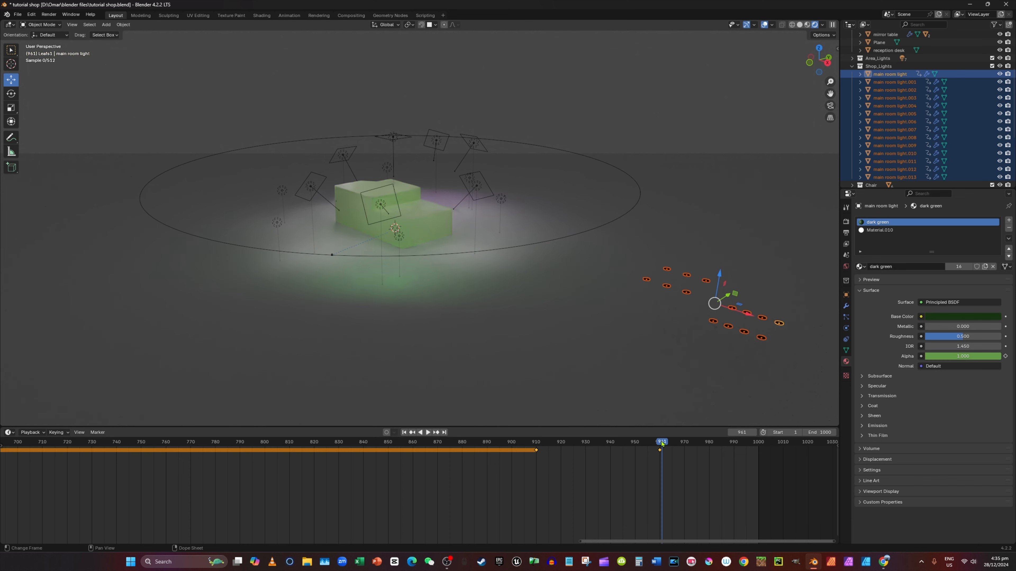
{"action": "left_click", "coordinate": [660, 444]}
{"action": "middle_click_drag", "start_coordinate": [748, 323], "coordinate": [806, 328]}
{"action": "key", "text": "g"}
{"action": "key", "text": "x"}
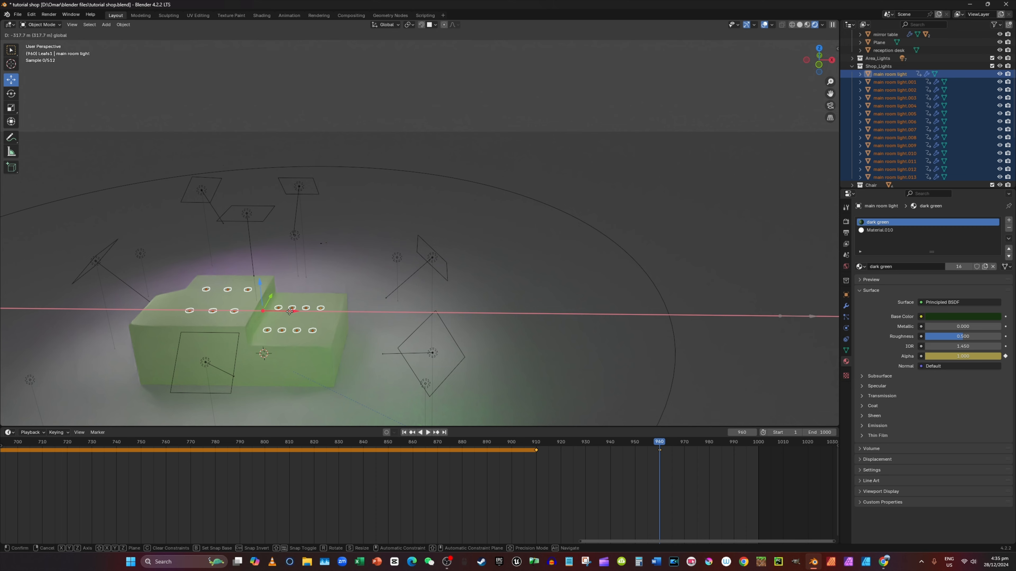
{"action": "left_click", "coordinate": [254, 289]}
In solid shading, raise the selected lights about 0.08 m along Z so they sit against the shop's ceiling.
{"action": "middle_click_drag", "start_coordinate": [255, 291], "coordinate": [410, 261], "text": "shift"}
{"action": "scroll", "coordinate": [499, 265], "scroll_direction": "up", "scroll_amount": 4}
{"action": "scroll", "coordinate": [525, 245], "scroll_direction": "up", "scroll_amount": 4}
{"action": "middle_click_drag", "start_coordinate": [152, 196], "coordinate": [623, 100]}
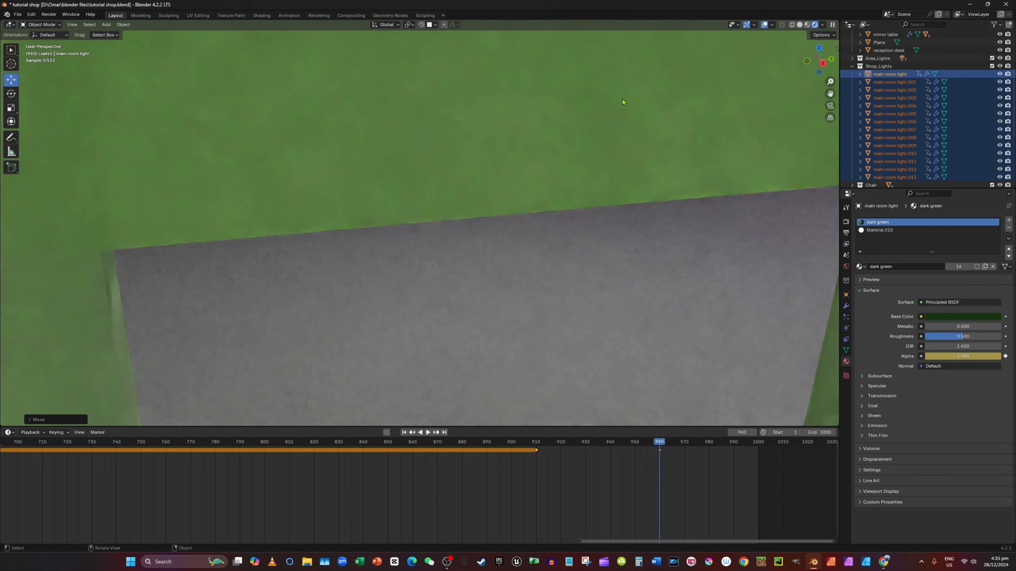
{"action": "middle_click_drag", "start_coordinate": [509, 96], "coordinate": [256, 53], "text": "shift"}
{"action": "left_click", "coordinate": [799, 27]}
{"action": "mouse_move", "coordinate": [611, 128]}
{"action": "middle_mouse_down"}
{"action": "mouse_move", "coordinate": [655, 127]}
{"action": "mouse_move", "coordinate": [664, 116]}
{"action": "middle_mouse_up"}
{"action": "mouse_move", "coordinate": [664, 117]}
{"action": "middle_mouse_down", "text": "shift"}
{"action": "mouse_move", "coordinate": [94, 62]}
{"action": "mouse_move", "coordinate": [683, 134]}
{"action": "mouse_move", "coordinate": [740, 114]}
{"action": "mouse_move", "coordinate": [732, 98]}
{"action": "mouse_move", "coordinate": [546, 259]}
{"action": "mouse_move", "coordinate": [415, 315]}
{"action": "mouse_move", "coordinate": [362, 393]}
{"action": "middle_mouse_up", "text": "shift"}
{"action": "middle_click_drag", "start_coordinate": [579, 255], "coordinate": [614, 264]}
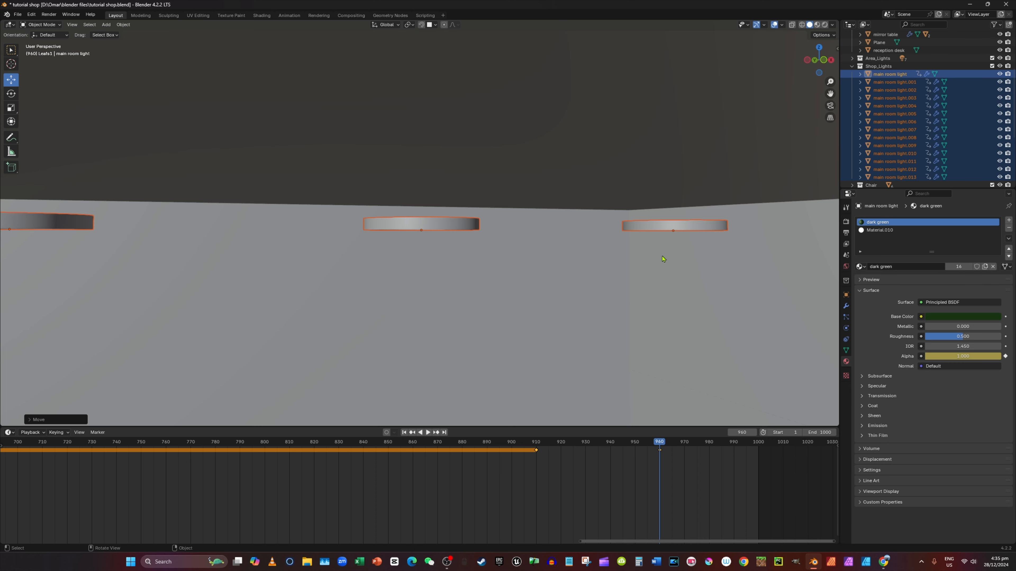
{"action": "key", "text": "g"}
{"action": "key", "text": "z"}
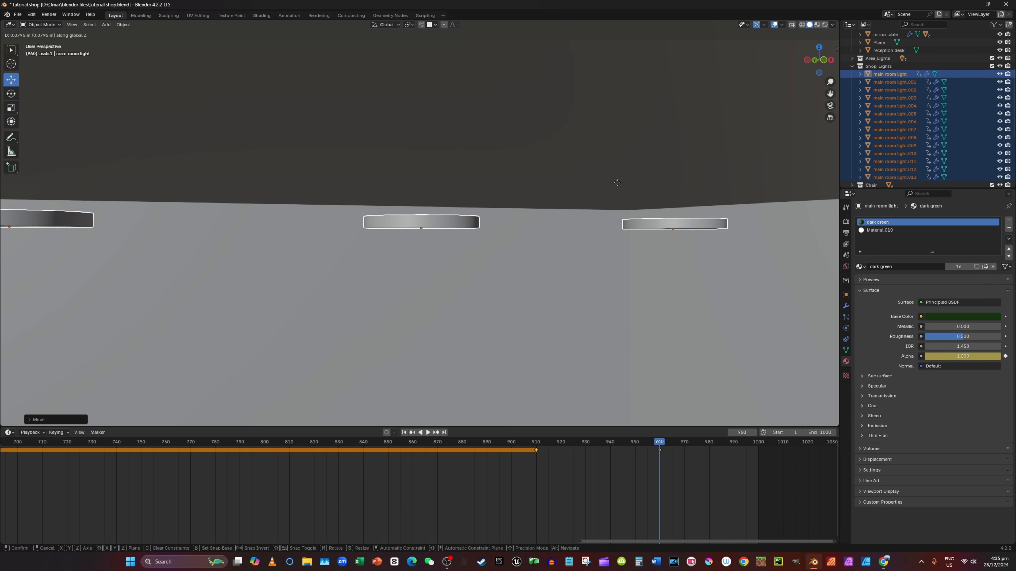
{"action": "left_click", "coordinate": [628, 201]}
Turn on X-ray display inside the shop and select only main room light.002 on the ceiling.
{"action": "middle_click_drag", "start_coordinate": [707, 283], "coordinate": [474, 107]}
{"action": "left_click", "coordinate": [487, 181]}
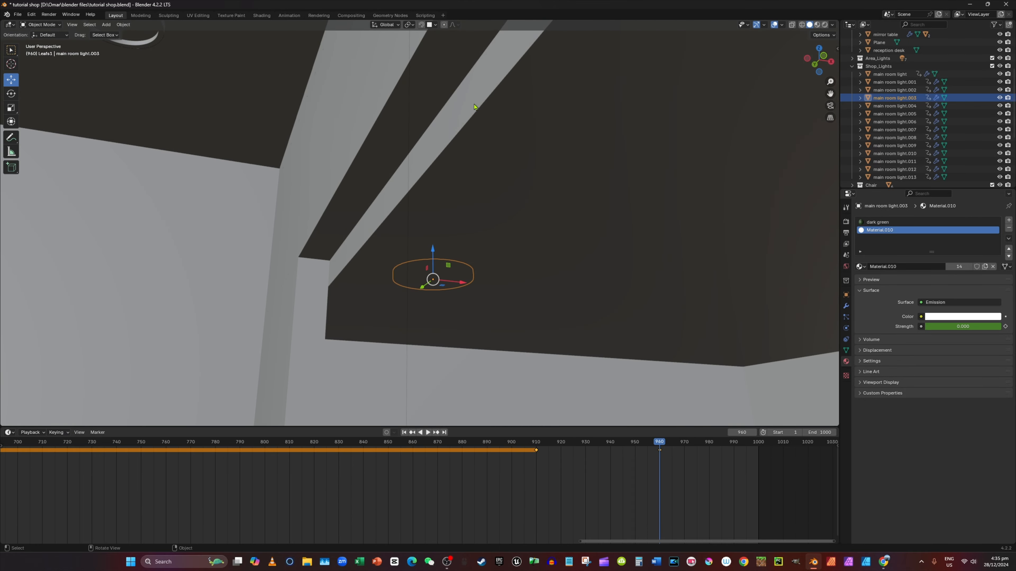
{"action": "left_click", "coordinate": [792, 25]}
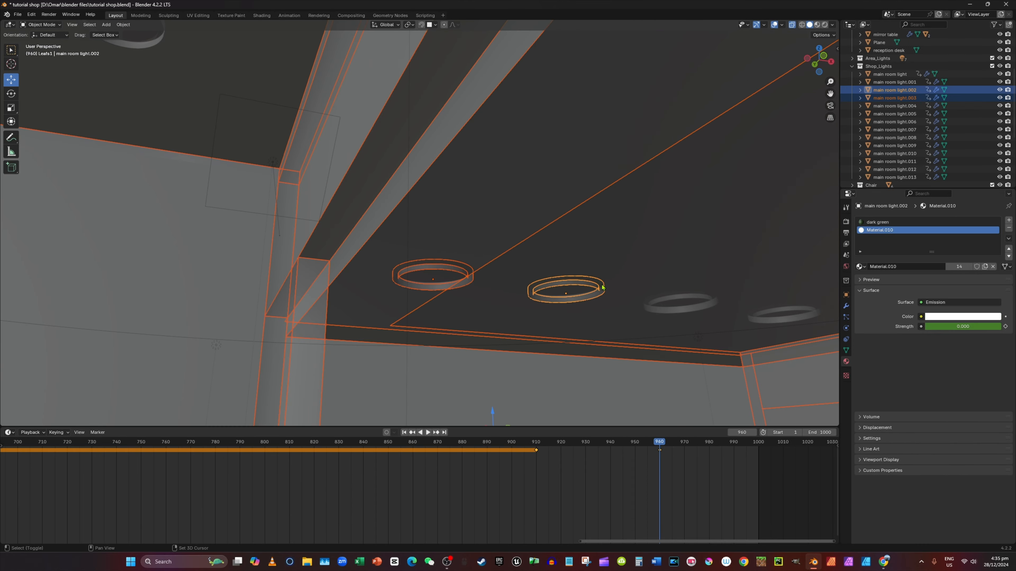
{"action": "left_click", "coordinate": [603, 288]}
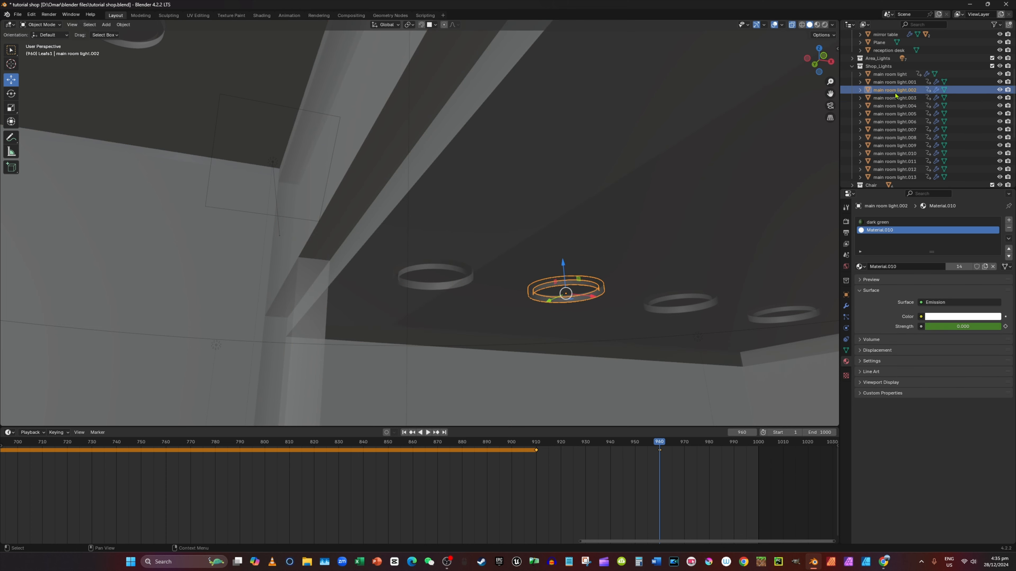
{"action": "left_click", "coordinate": [906, 82]}
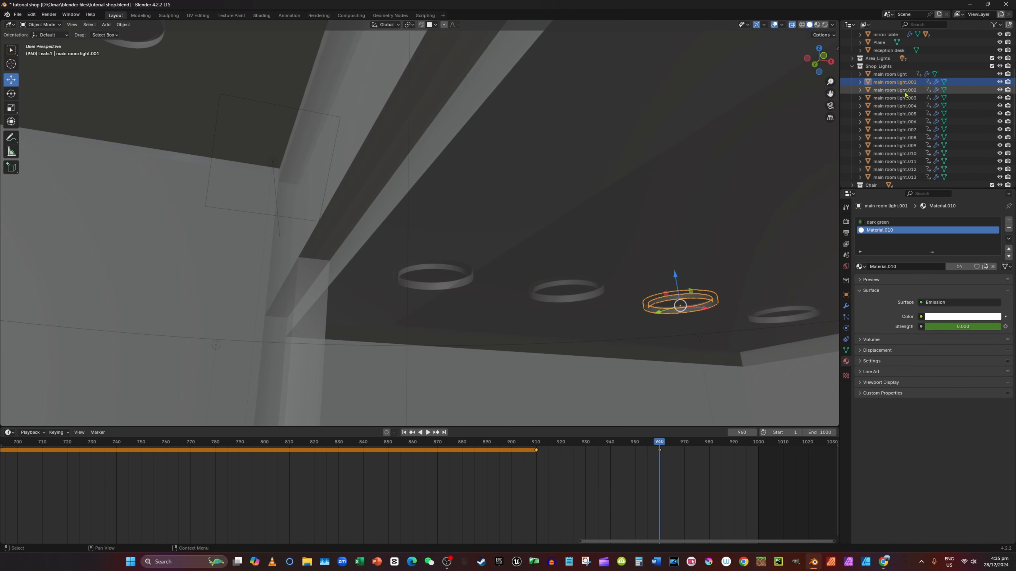
{"action": "left_click", "coordinate": [916, 91], "text": "ctrl"}
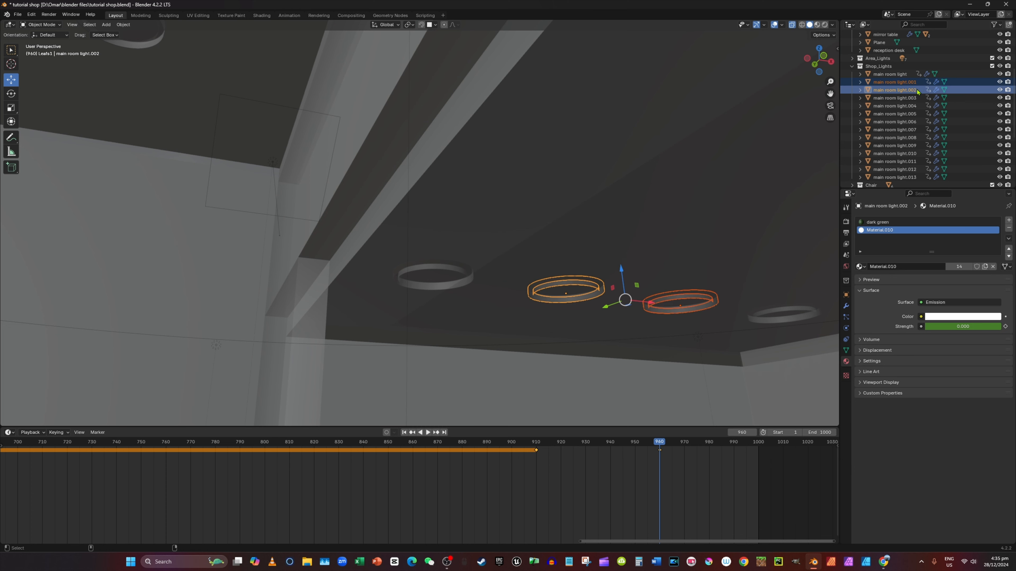
{"action": "left_click", "coordinate": [902, 76], "text": "ctrl"}
{"action": "middle_click_drag", "start_coordinate": [732, 148], "coordinate": [798, 145]}
{"action": "left_click", "coordinate": [912, 99], "text": "ctrl"}
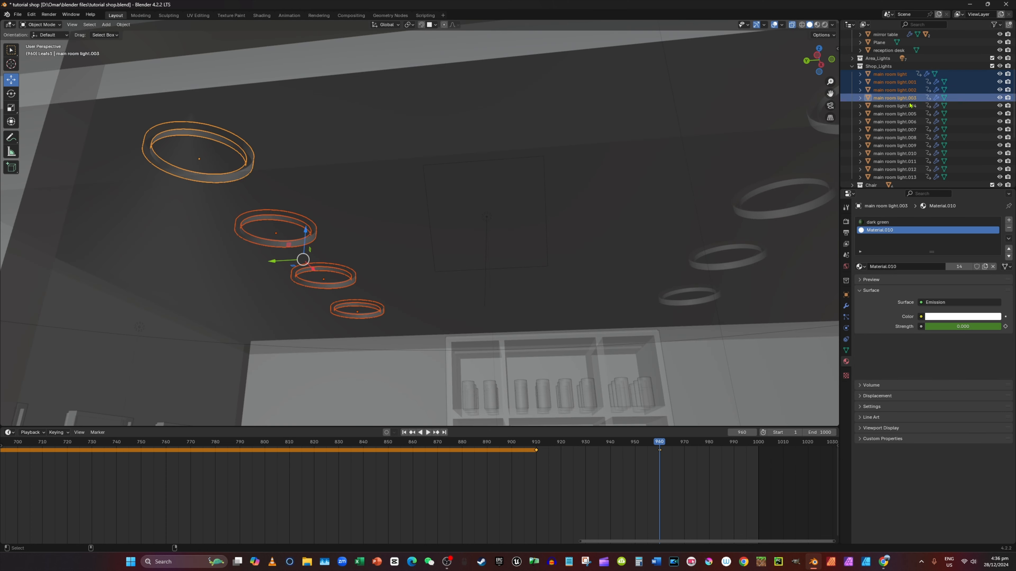
{"action": "left_click", "coordinate": [910, 106], "text": "ctrl"}
{"action": "left_click", "coordinate": [915, 114], "text": "ctrl"}
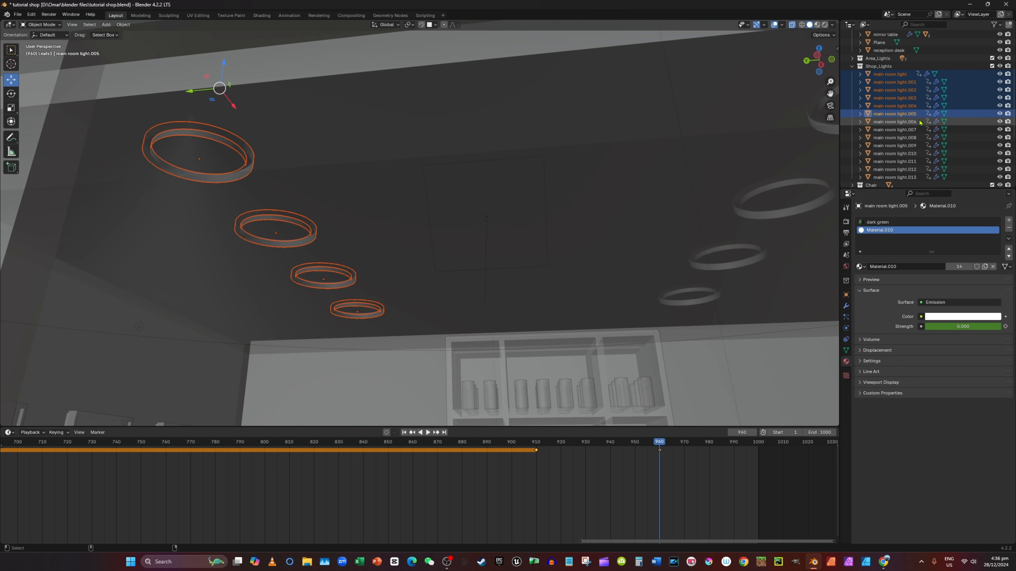
{"action": "left_click", "coordinate": [916, 122], "text": "ctrl"}
{"action": "middle_click_drag", "start_coordinate": [632, 152], "coordinate": [668, 80]}
{"action": "middle_click_drag", "start_coordinate": [686, 218], "coordinate": [583, 140], "text": "shift"}
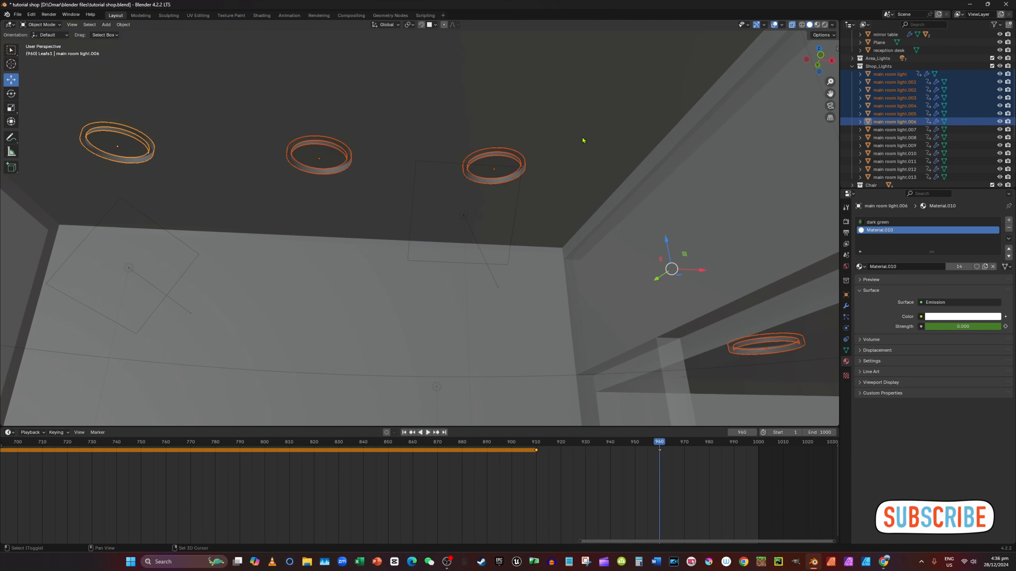
Select the eight lights over the lower part of the shop: main room light, .001, .002, .003, .007, .008, .009 and .010.
{"action": "left_click", "coordinate": [892, 67]}
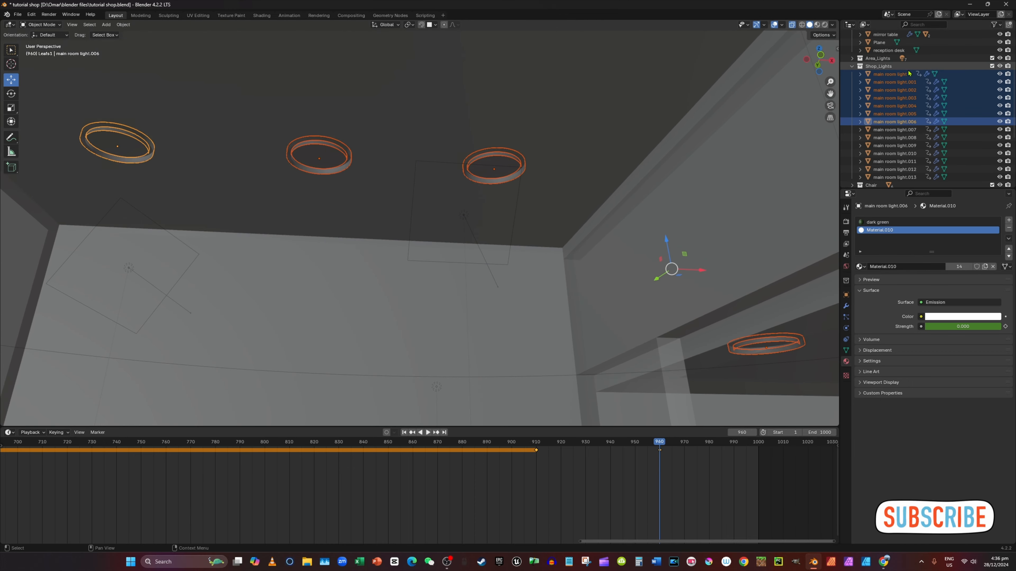
{"action": "left_click", "coordinate": [906, 74]}
{"action": "middle_click_drag", "start_coordinate": [525, 138], "coordinate": [552, 147]}
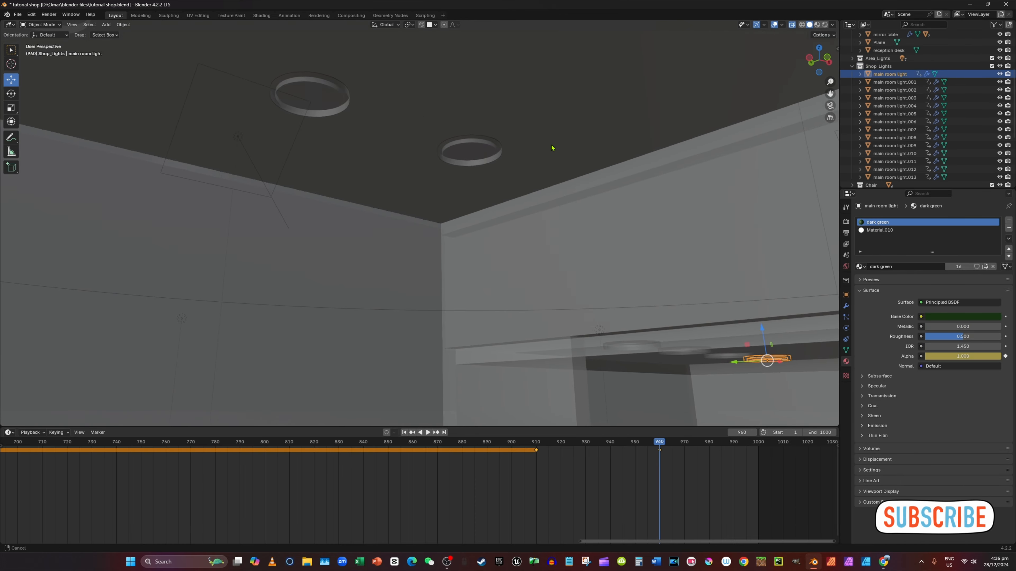
{"action": "middle_click_drag", "start_coordinate": [614, 107], "coordinate": [640, 115]}
{"action": "left_click", "coordinate": [895, 82], "text": "ctrl"}
{"action": "left_click", "coordinate": [895, 90], "text": "ctrl"}
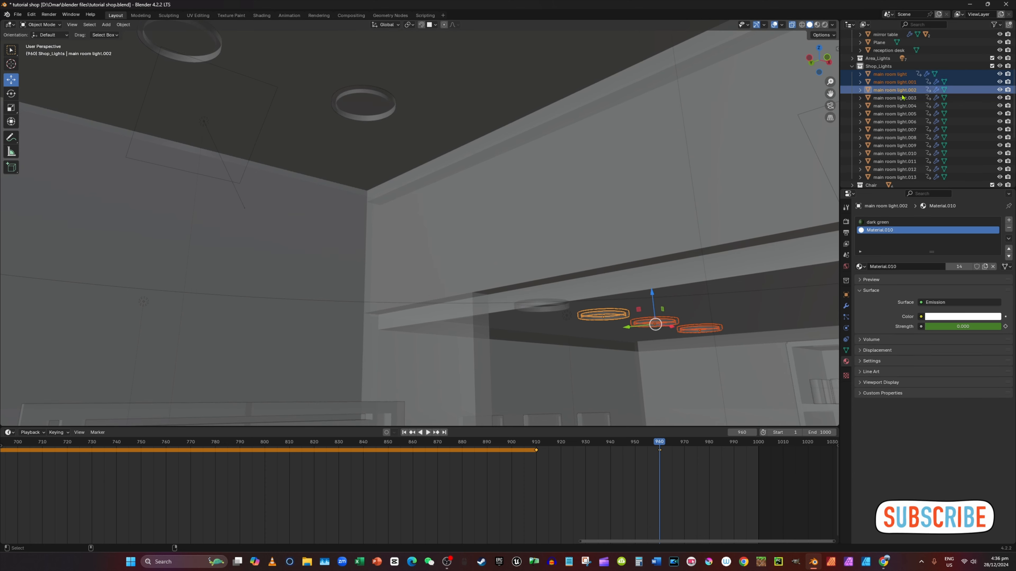
{"action": "left_click", "coordinate": [895, 99], "text": "ctrl"}
{"action": "left_click", "coordinate": [894, 138], "text": "ctrl"}
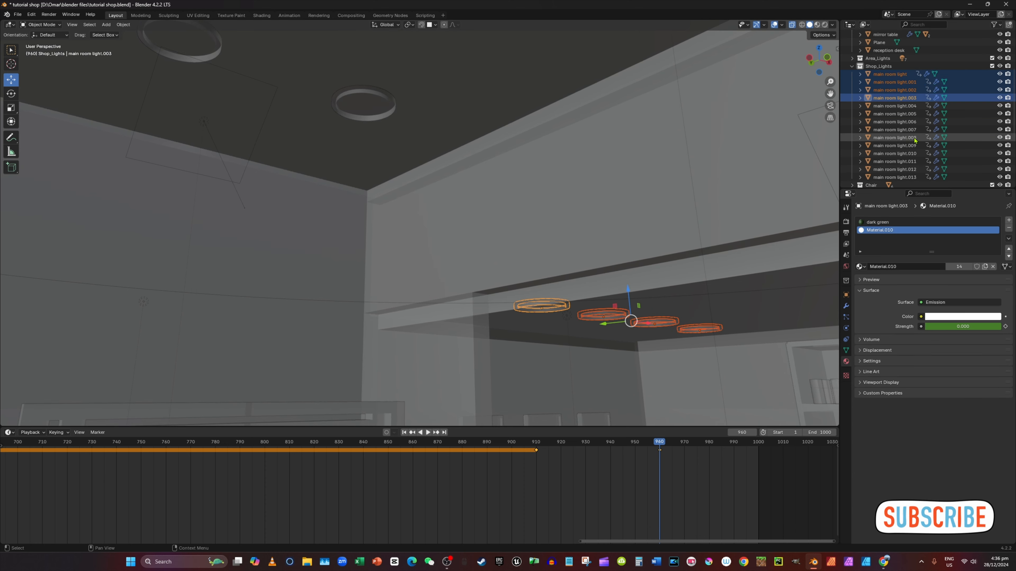
{"action": "middle_click_drag", "start_coordinate": [632, 150], "coordinate": [670, 155]}
{"action": "left_click", "coordinate": [915, 145], "text": "ctrl"}
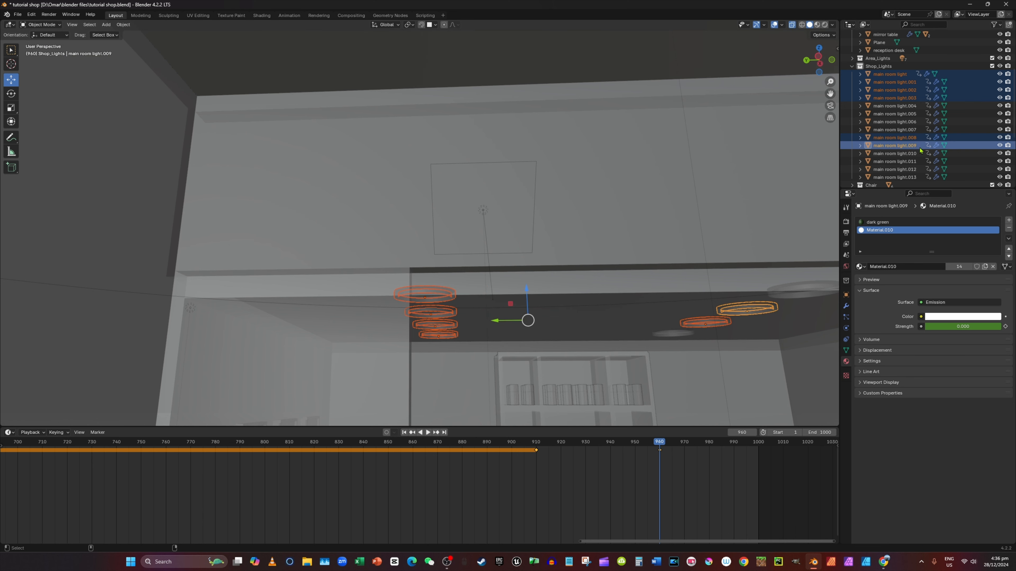
{"action": "left_click", "coordinate": [911, 153], "text": "ctrl"}
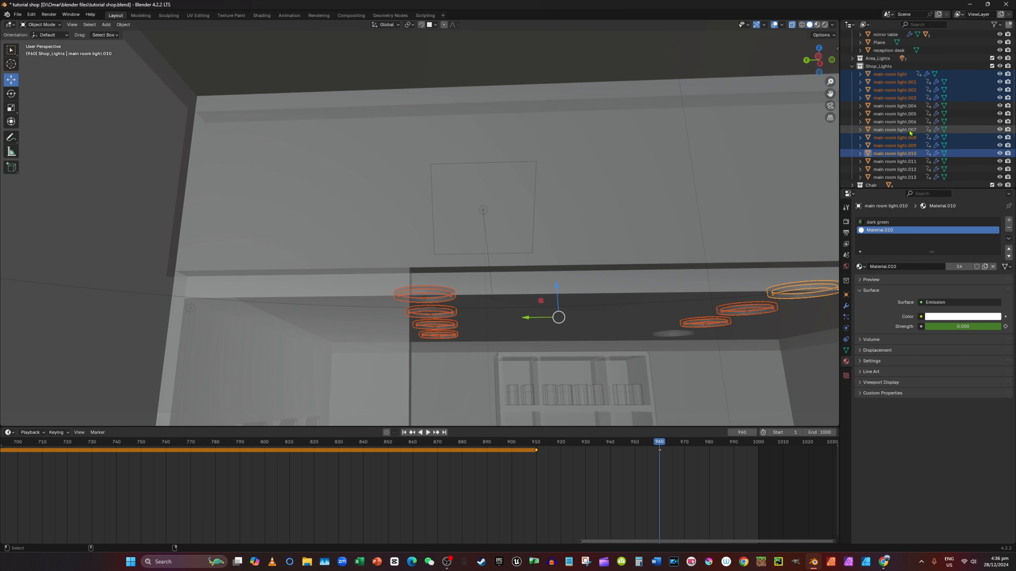
{"action": "left_click", "coordinate": [900, 130], "text": "ctrl"}
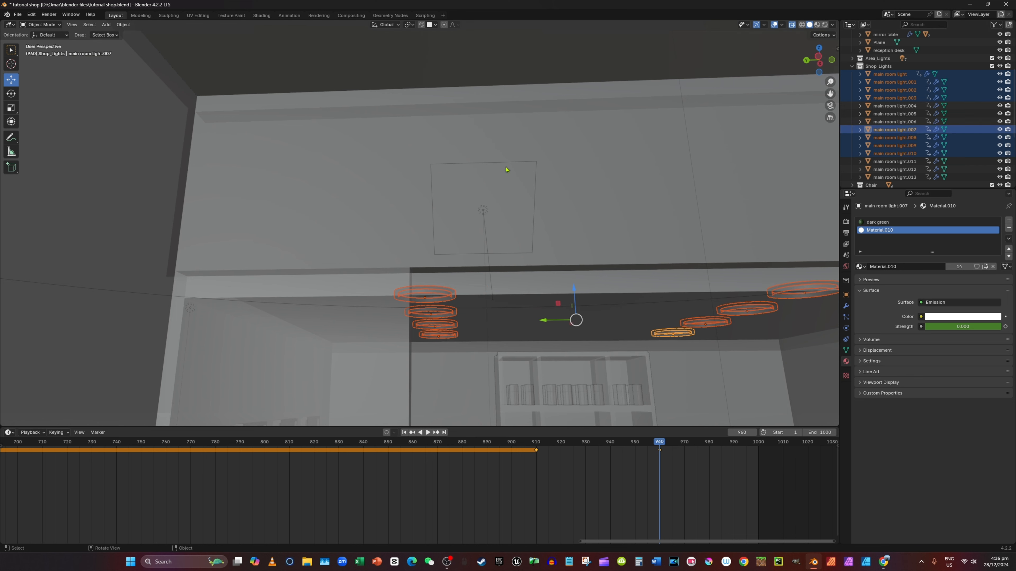
{"action": "middle_click_drag", "start_coordinate": [533, 217], "coordinate": [514, 229]}
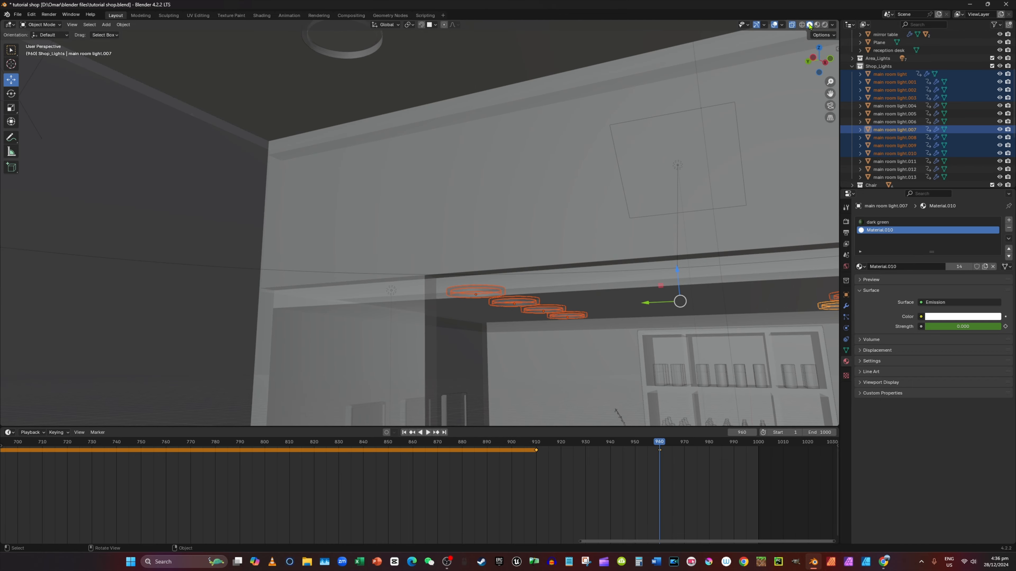
With X-ray off, lower the eight selected lights about 1.27 m along Z and insert a keyframe on them at frame 960.
{"action": "left_click", "coordinate": [792, 25]}
{"action": "key", "text": "g"}
{"action": "key", "text": "z"}
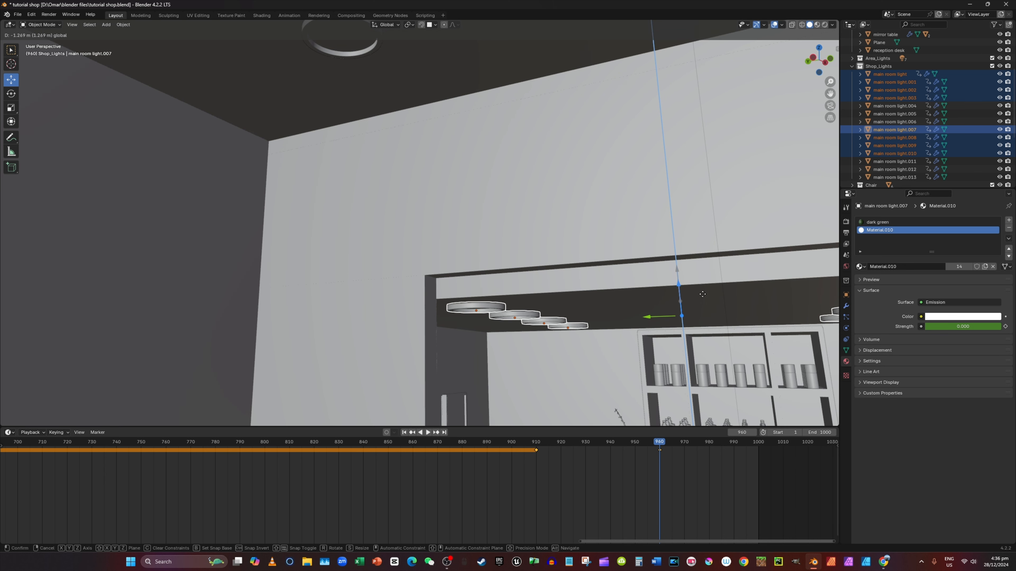
{"action": "left_click", "coordinate": [660, 322]}
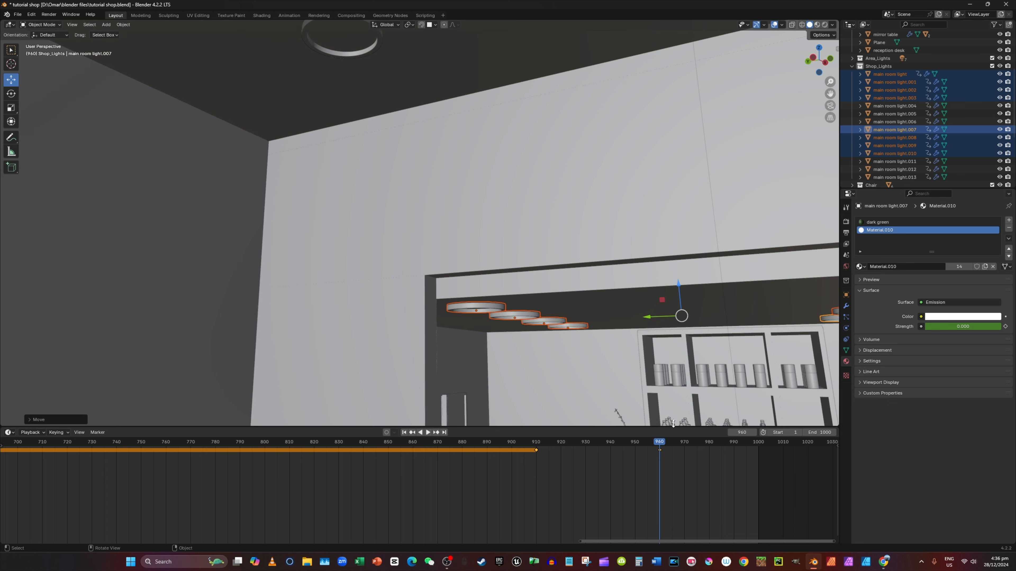
{"action": "right_click", "coordinate": [689, 325]}
{"action": "left_click", "coordinate": [688, 325]}
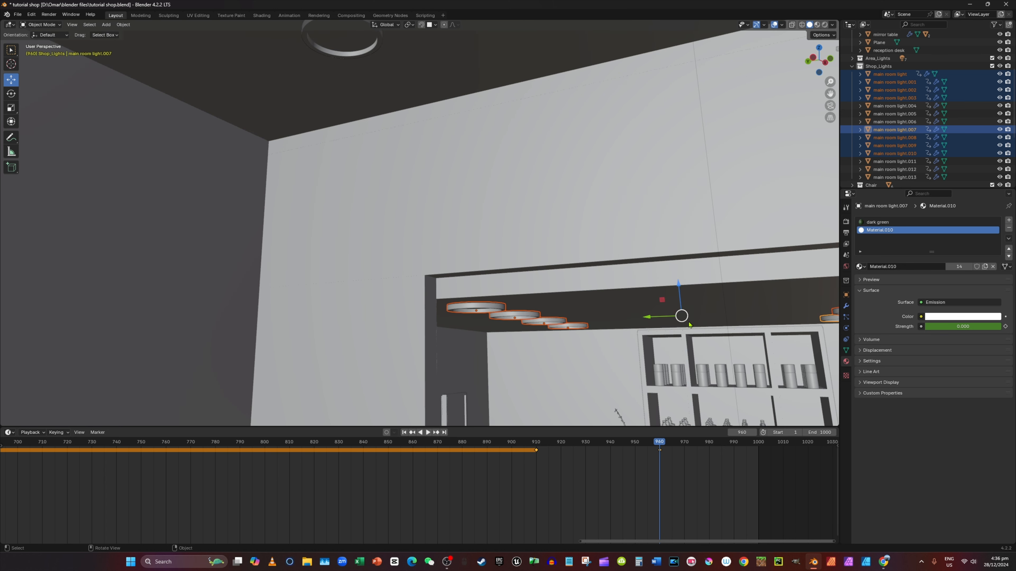
Play the animation from frame 897 through the camera in rendered shading, and compare the shop at frames 910 and 960.
{"action": "left_click", "coordinate": [536, 448]}
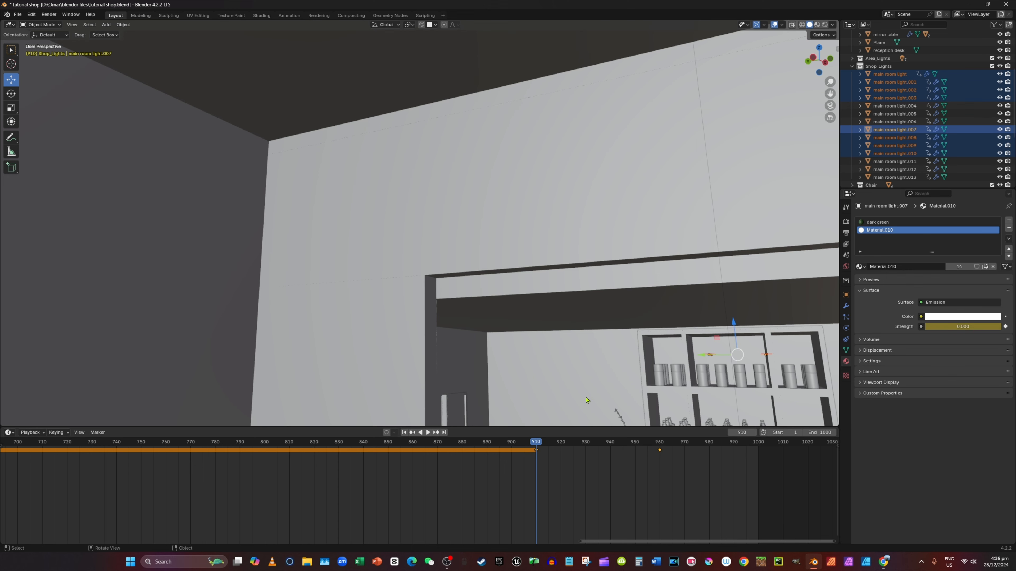
{"action": "middle_click_drag", "start_coordinate": [729, 163], "coordinate": [671, 177]}
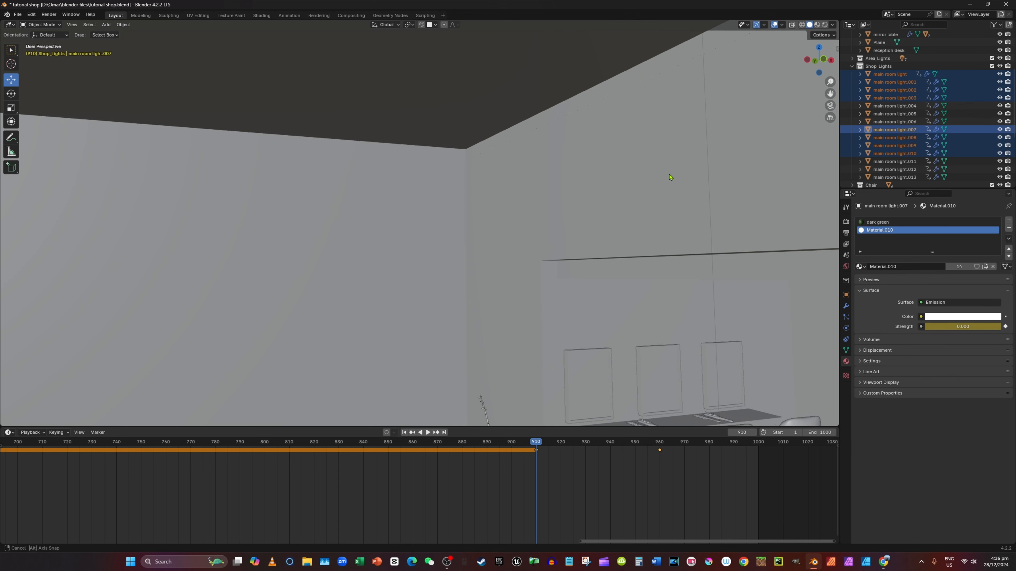
{"action": "left_click", "coordinate": [825, 24]}
{"action": "left_click", "coordinate": [830, 106]}
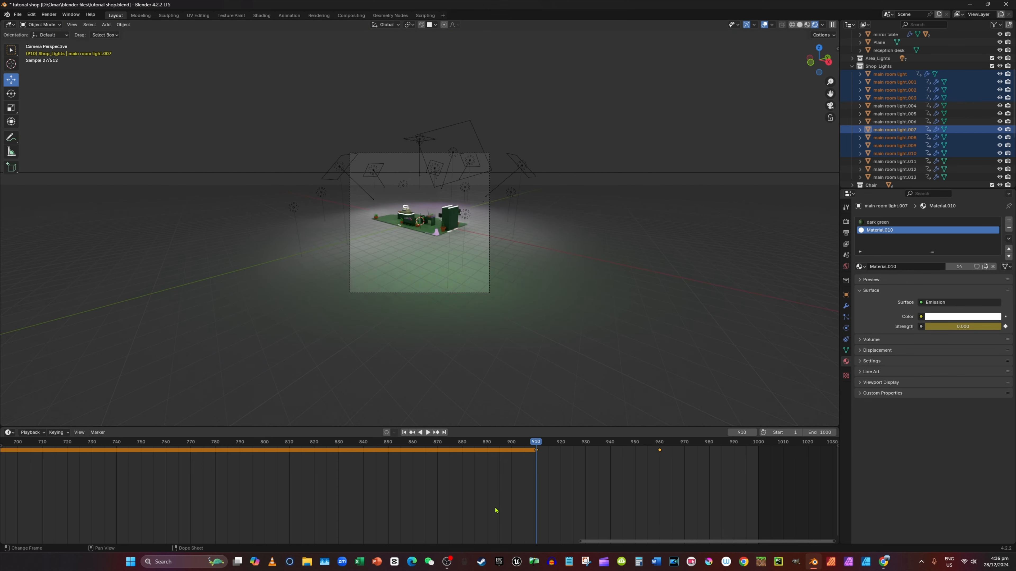
{"action": "left_click", "coordinate": [505, 445]}
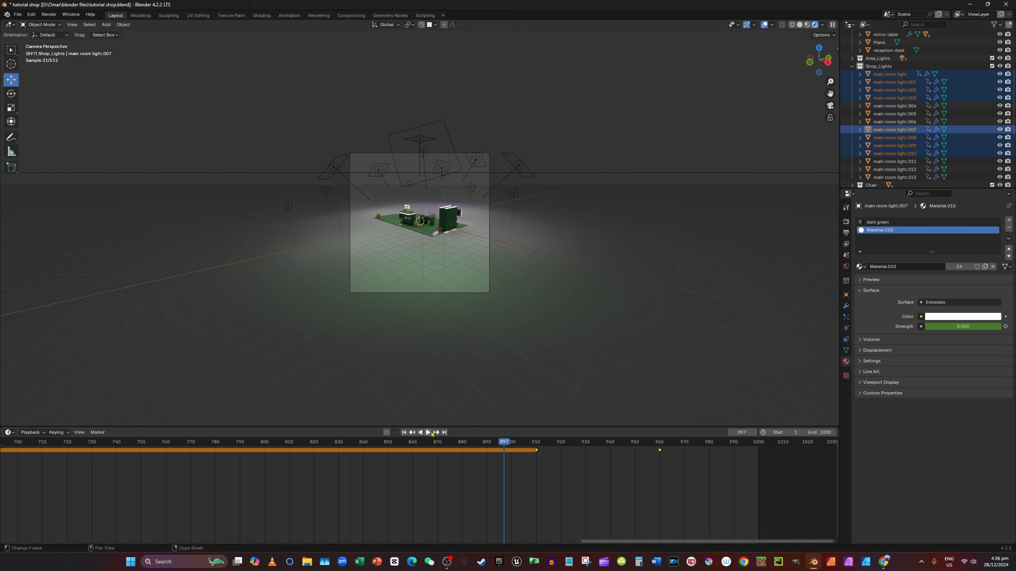
{"action": "left_click", "coordinate": [428, 433]}
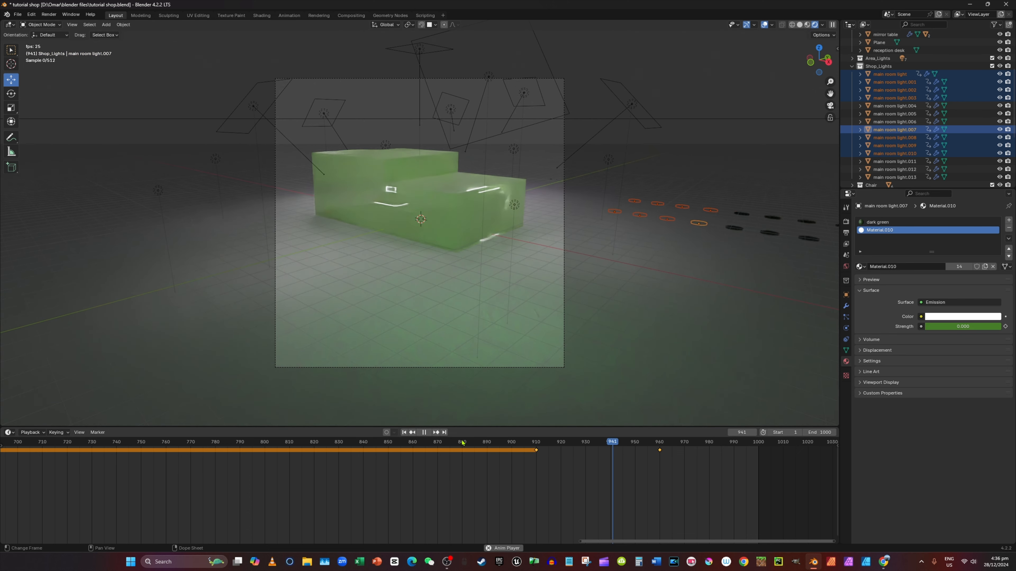
{"action": "left_click", "coordinate": [424, 433]}
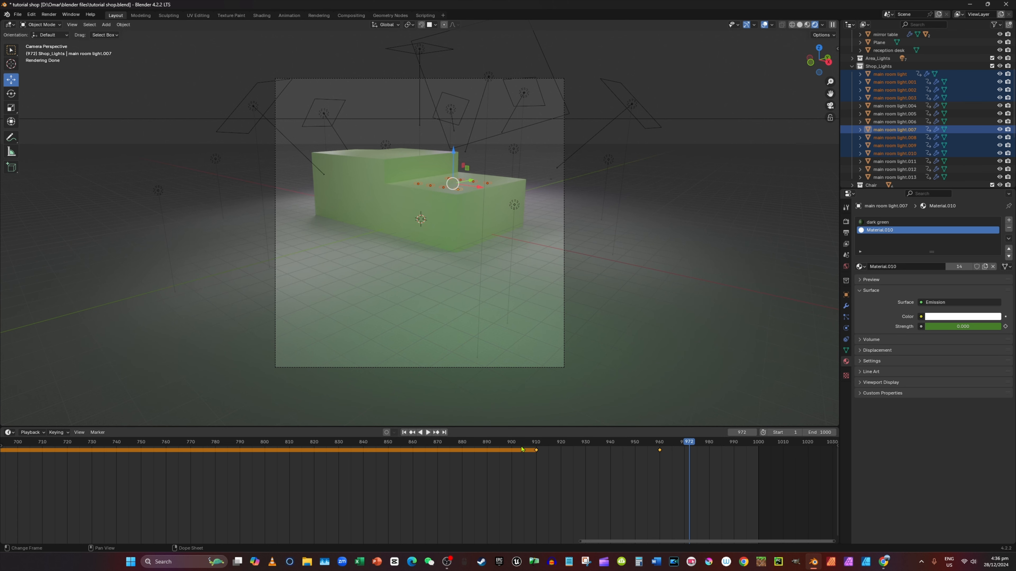
{"action": "left_click", "coordinate": [759, 446]}
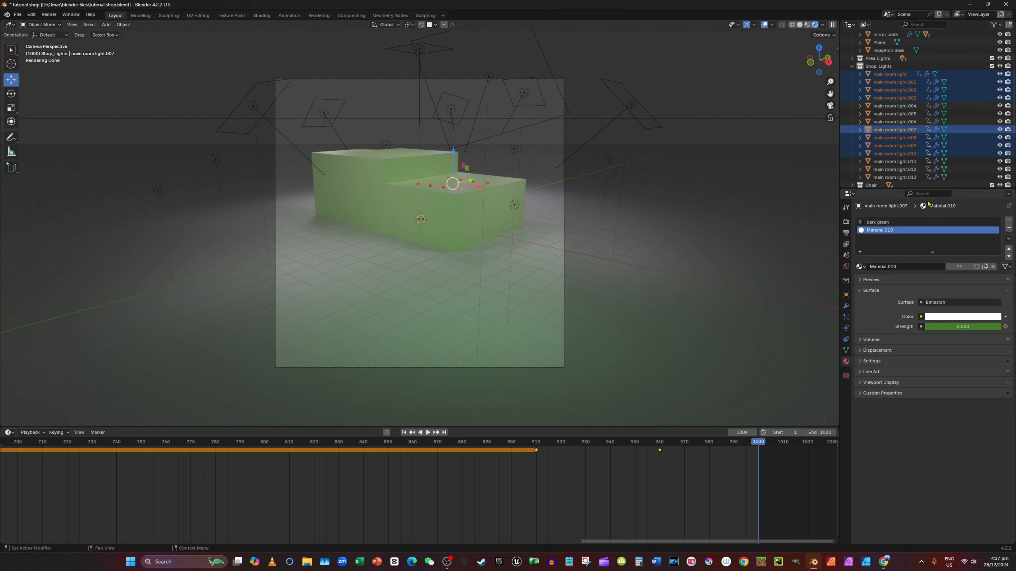
{"action": "left_click", "coordinate": [660, 443]}
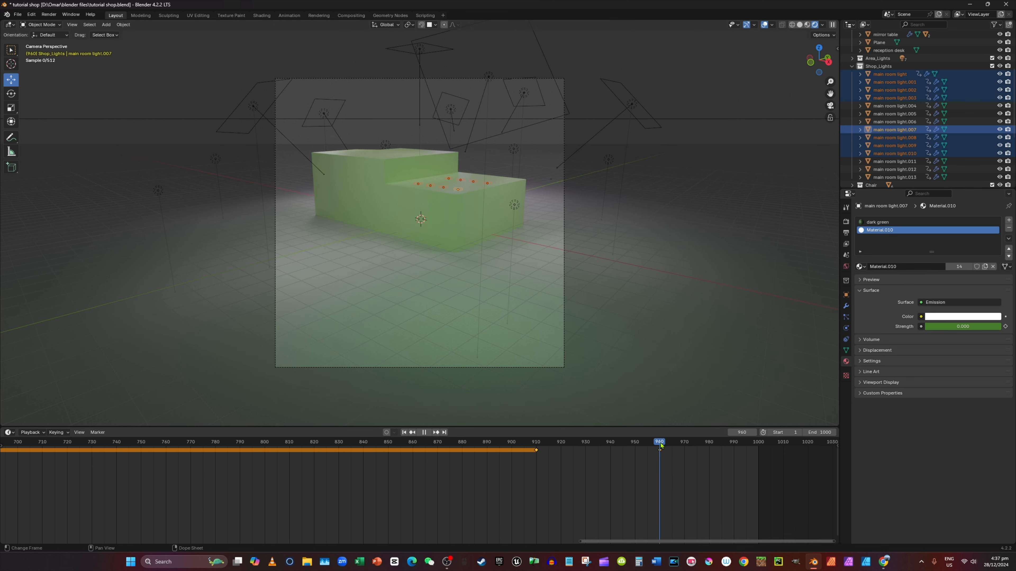
{"action": "left_click", "coordinate": [536, 443]}
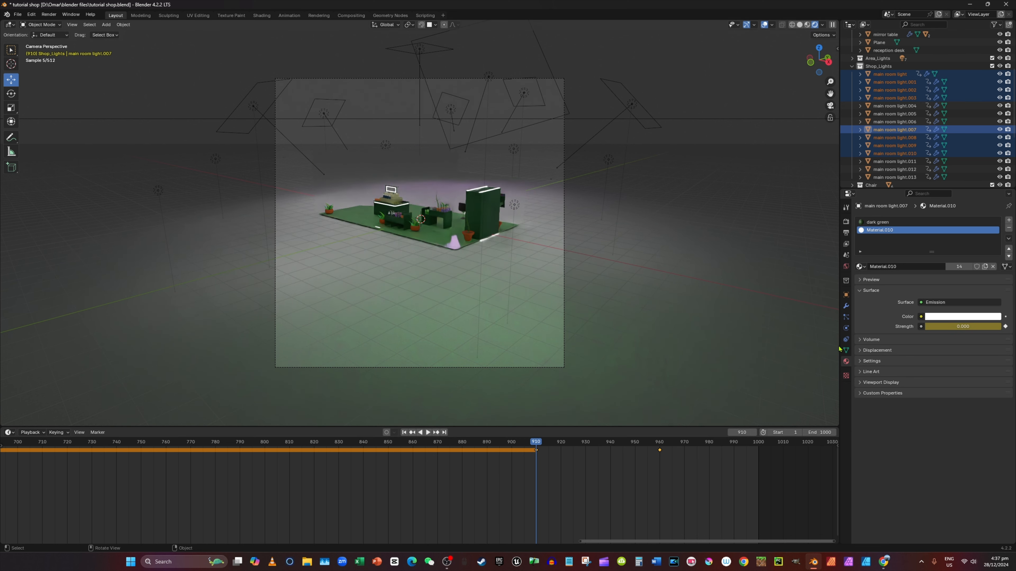
{"action": "left_click", "coordinate": [659, 443]}
{"action": "left_click", "coordinate": [535, 447]}
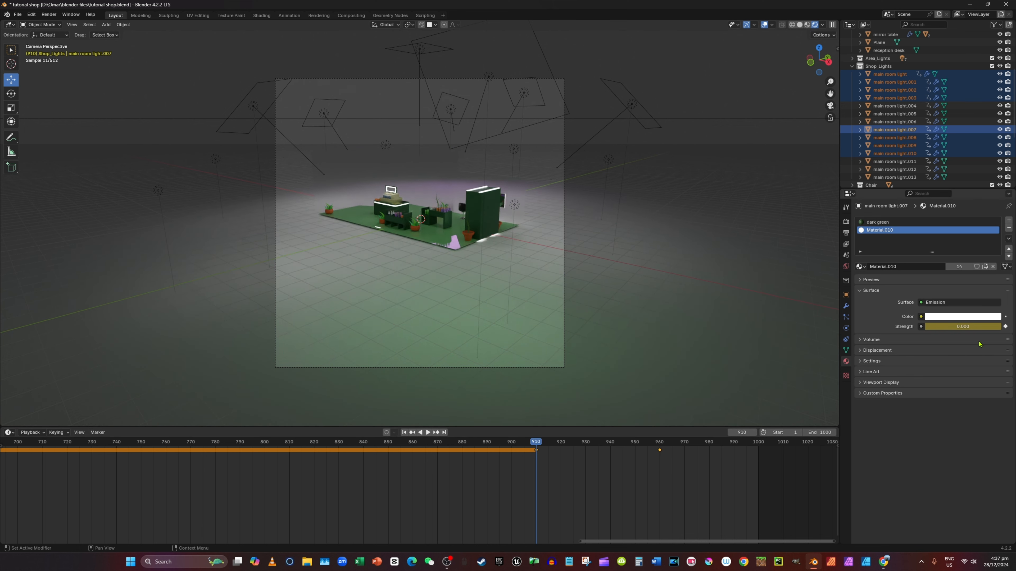
At frame 960, try an emission strength of 27 on the ceiling lights' Material.010.
{"action": "left_click", "coordinate": [659, 444]}
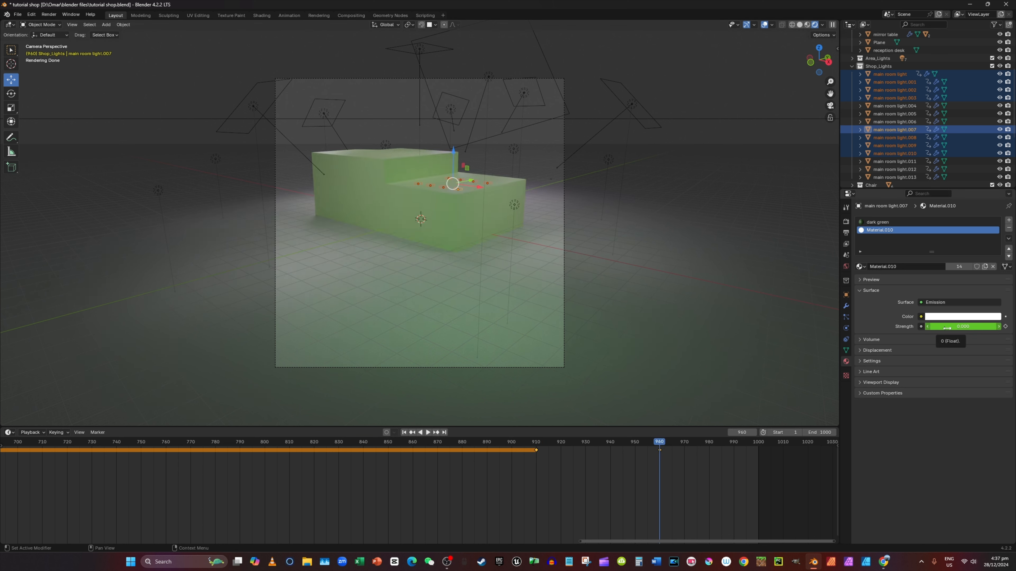
{"action": "left_click", "coordinate": [947, 328]}
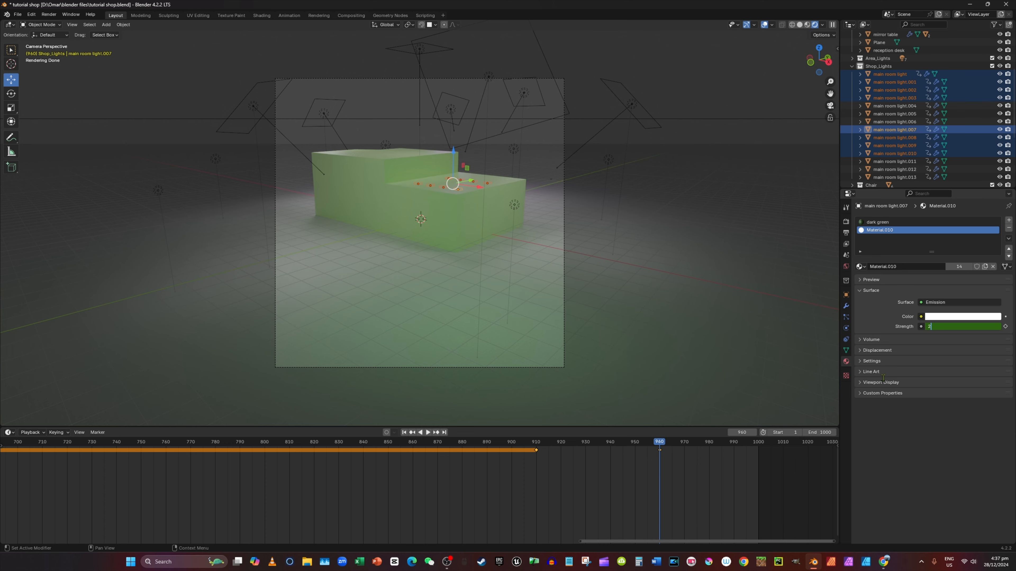
{"action": "key", "text": "Return"}
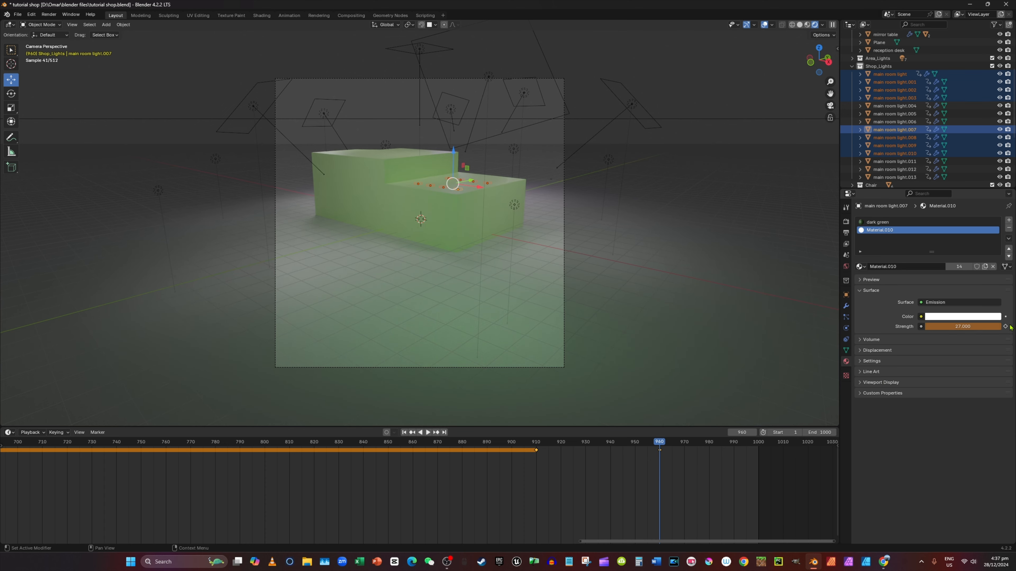
Examine the lit ceiling lights inside the shop in rendered shading at frame 960.
{"action": "middle_click_drag", "start_coordinate": [384, 208], "coordinate": [362, 146]}
{"action": "scroll", "coordinate": [320, 149], "scroll_direction": "up", "scroll_amount": 2}
{"action": "middle_click_drag", "start_coordinate": [136, 128], "coordinate": [490, 269]}
{"action": "scroll", "coordinate": [210, 156], "scroll_direction": "up", "scroll_amount": 4}
{"action": "scroll", "coordinate": [211, 156], "scroll_direction": "up", "scroll_amount": 2}
{"action": "scroll", "coordinate": [279, 122], "scroll_direction": "down", "scroll_amount": 6}
{"action": "scroll", "coordinate": [279, 121], "scroll_direction": "up", "scroll_amount": 3}
{"action": "scroll", "coordinate": [520, 156], "scroll_direction": "up", "scroll_amount": 2}
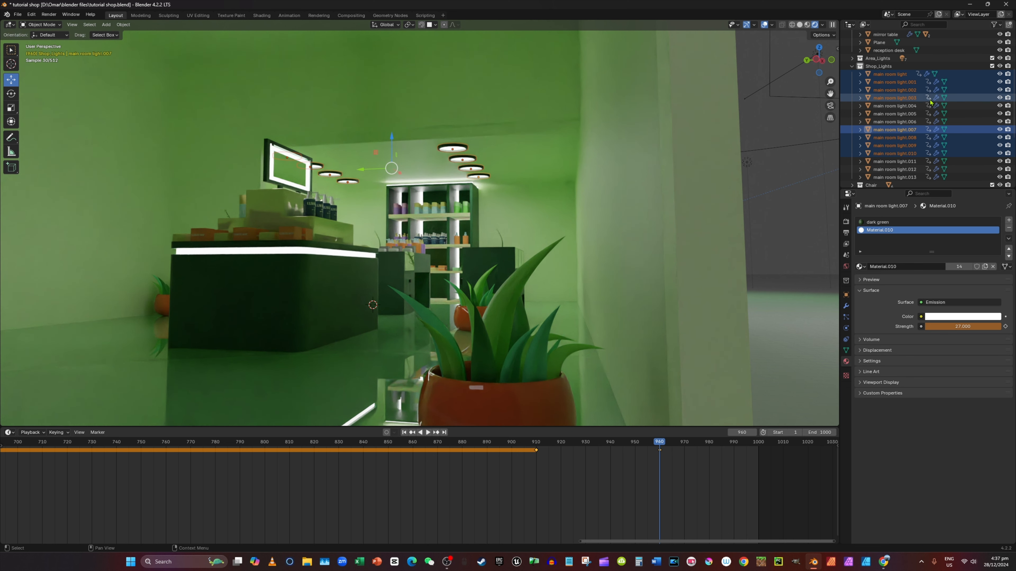
Select only the six lights still outside the shop: main room light.004, .005, .006, .011, .012 and .013.
{"action": "left_click", "coordinate": [908, 107], "text": "ctrl"}
{"action": "left_click", "coordinate": [908, 115], "text": "ctrl"}
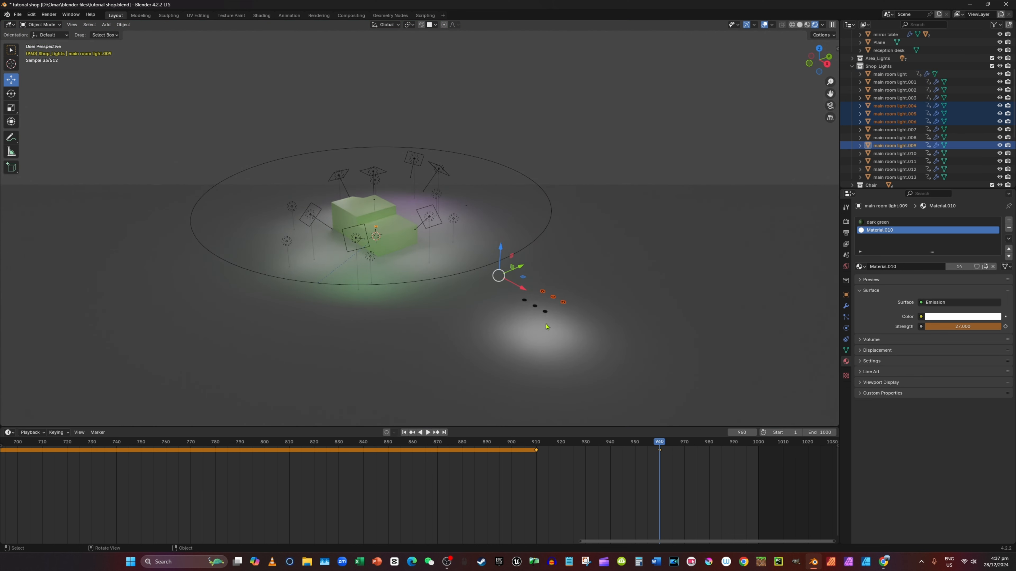
{"action": "scroll", "coordinate": [547, 326], "scroll_direction": "up", "scroll_amount": 3}
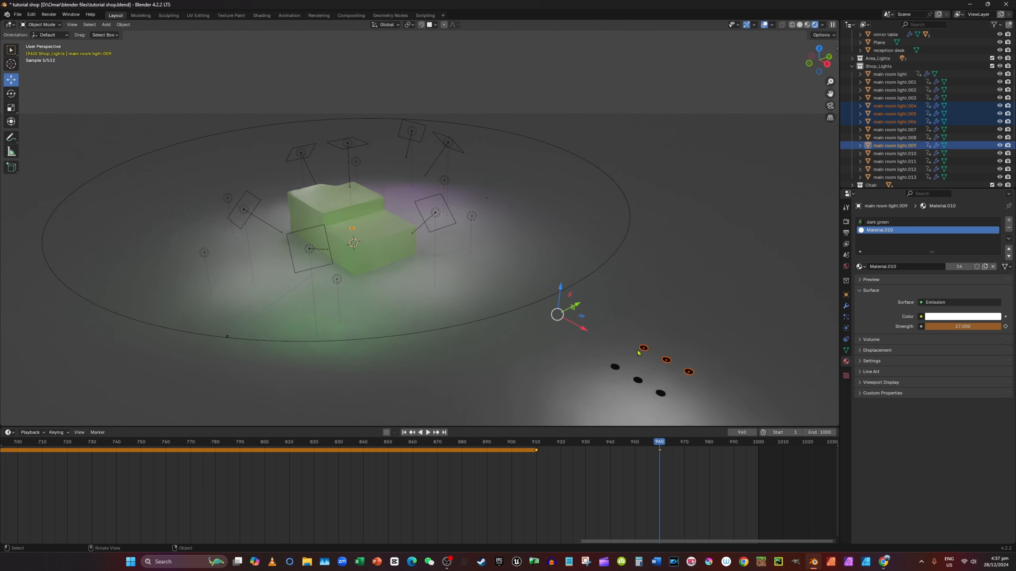
{"action": "left_click", "coordinate": [615, 367], "text": "shift"}
{"action": "left_click", "coordinate": [638, 380]}
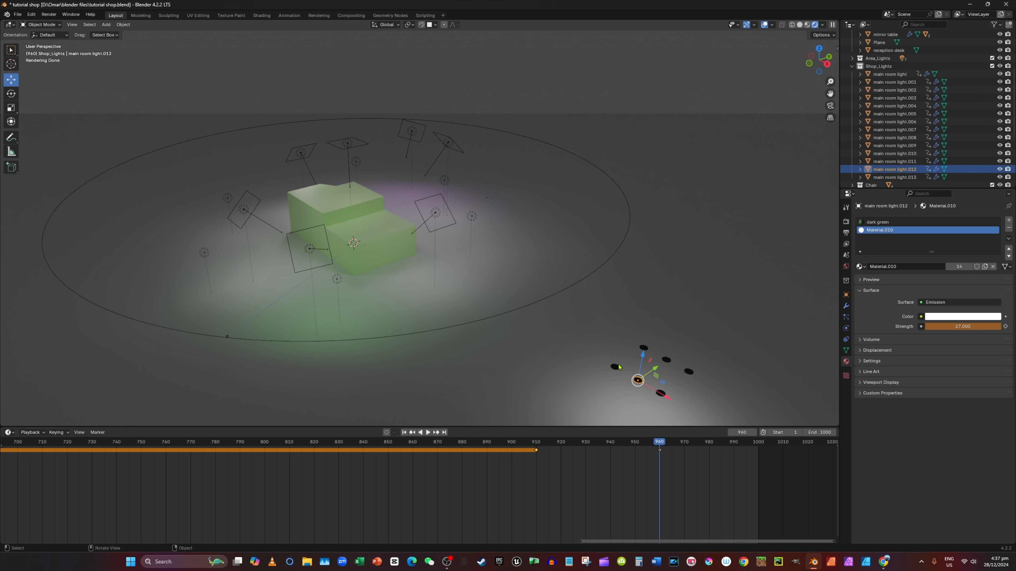
{"action": "left_click", "coordinate": [616, 366], "text": "shift"}
{"action": "left_click", "coordinate": [643, 348], "text": "shift"}
{"action": "left_click", "coordinate": [666, 360], "text": "shift"}
{"action": "left_click", "coordinate": [688, 372], "text": "shift"}
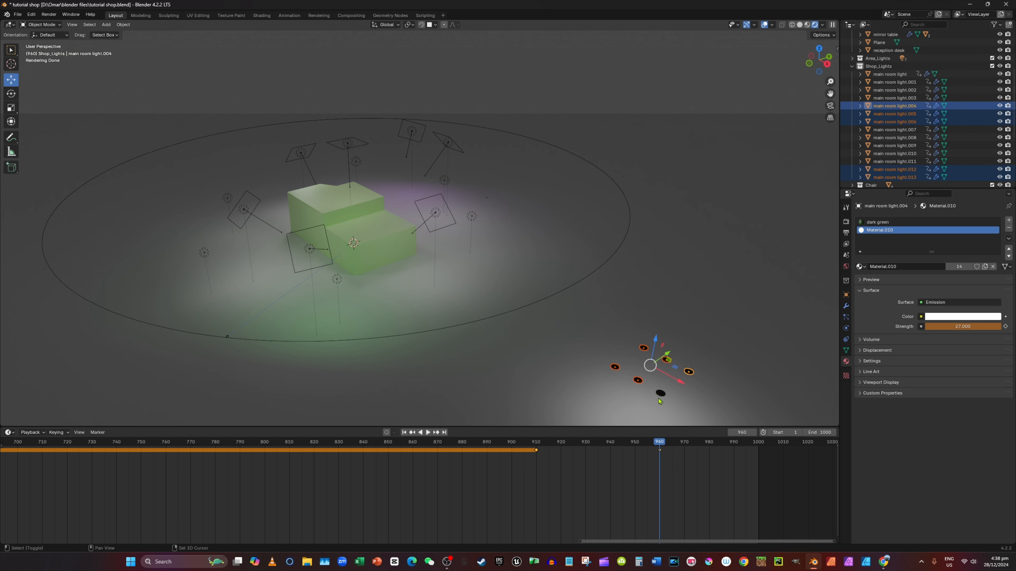
{"action": "left_click", "coordinate": [661, 394], "text": "shift"}
Compare the six selected lights at frames 910 and 960, and insert a keyframe on them at frame 910.
{"action": "left_click", "coordinate": [537, 464]}
{"action": "scroll", "coordinate": [659, 372], "scroll_direction": "down", "scroll_amount": 2}
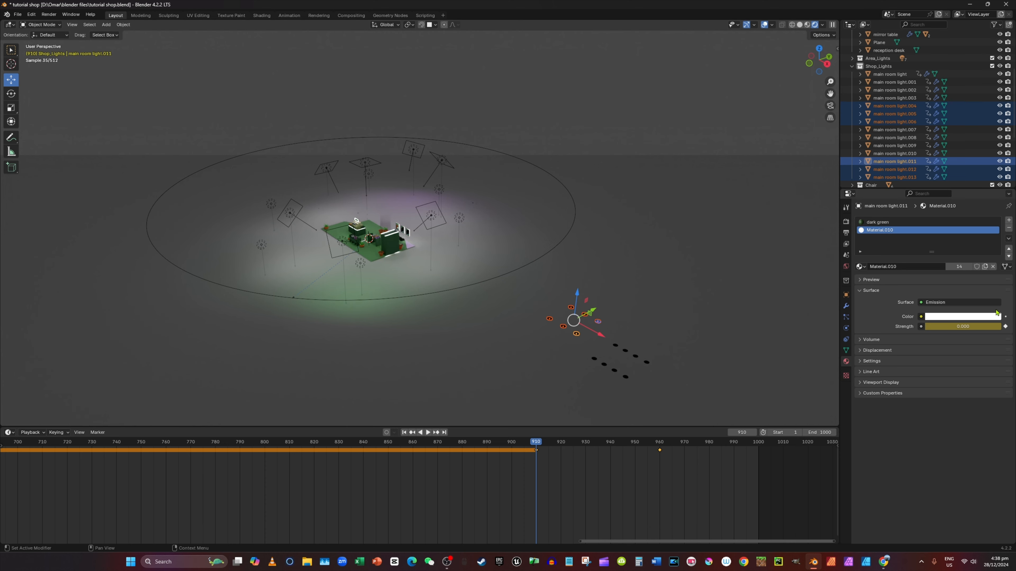
{"action": "left_click", "coordinate": [660, 447]}
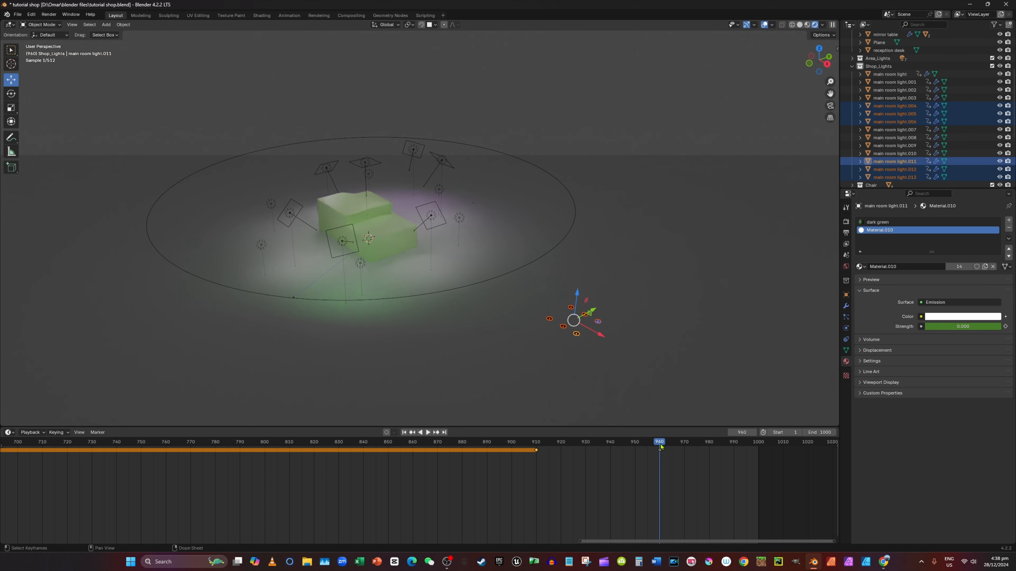
{"action": "middle_click_drag", "start_coordinate": [554, 297], "coordinate": [662, 275], "text": "shift"}
{"action": "scroll", "coordinate": [743, 342], "scroll_direction": "up", "scroll_amount": 2}
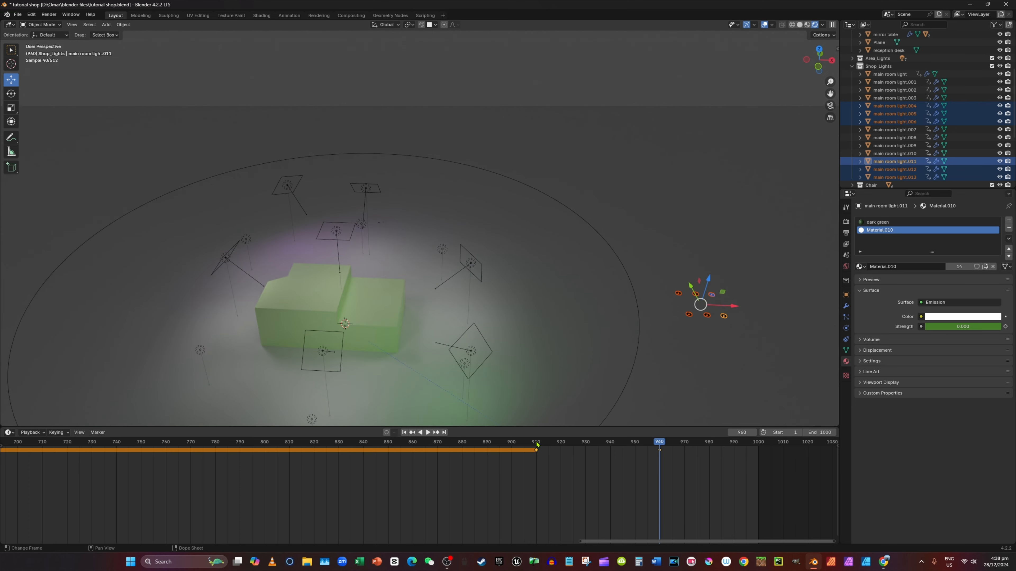
{"action": "left_click", "coordinate": [537, 444]}
{"action": "right_click", "coordinate": [689, 281]}
{"action": "left_click", "coordinate": [735, 315]}
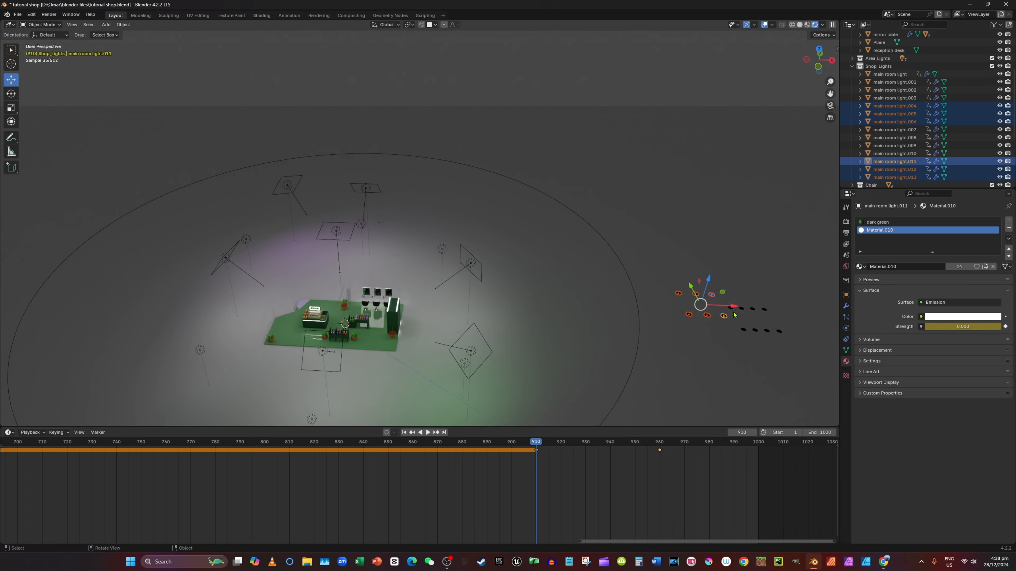
At frame 959, move the six selected lights along the X axis back onto the shop.
{"action": "left_click", "coordinate": [657, 443]}
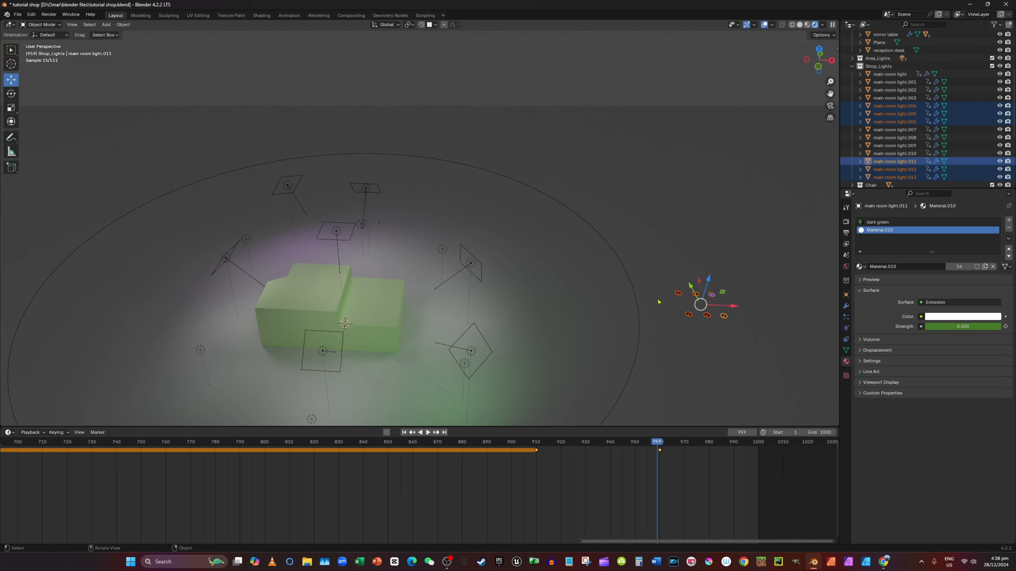
{"action": "middle_click_drag", "start_coordinate": [659, 300], "coordinate": [590, 118]}
{"action": "scroll", "coordinate": [587, 139], "scroll_direction": "up", "scroll_amount": 8}
{"action": "scroll", "coordinate": [587, 138], "scroll_direction": "down", "scroll_amount": 10}
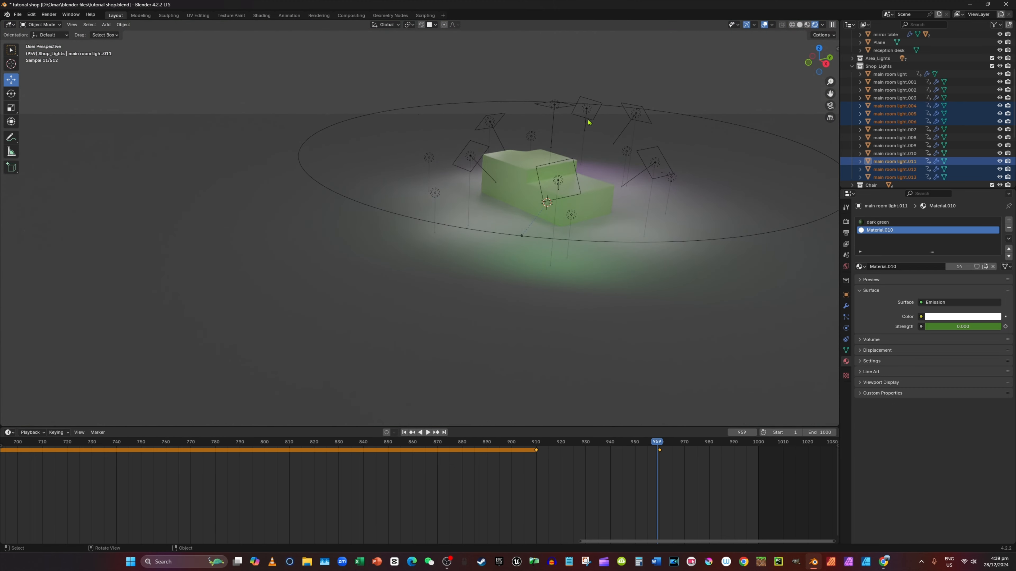
{"action": "key", "text": "g"}
{"action": "key", "text": "x"}
{"action": "left_click", "coordinate": [168, 74]}
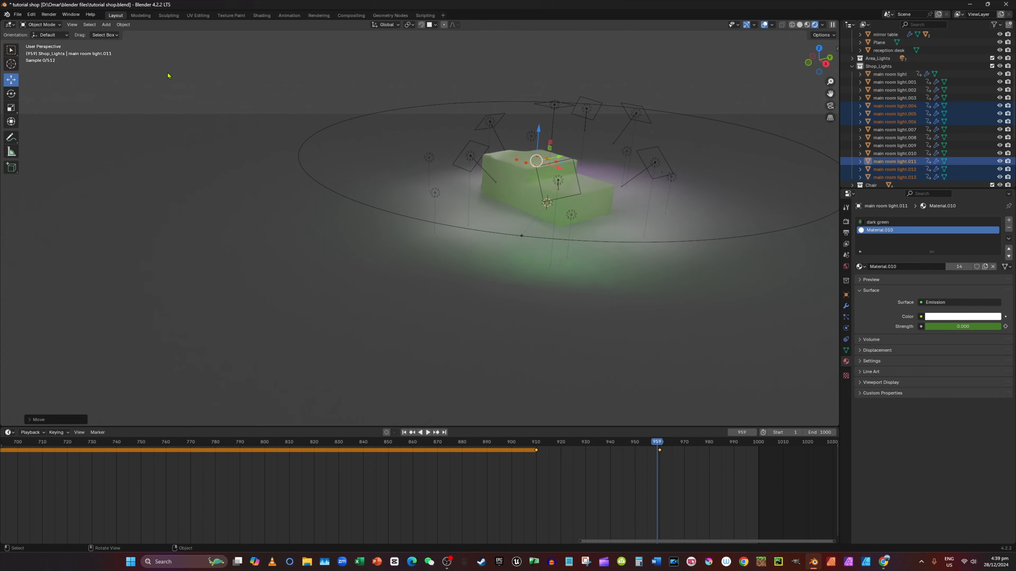
Raise the six lights about 1.3 m along Z at the shop's ceiling and insert a keyframe at frame 960.
{"action": "scroll", "coordinate": [692, 142], "scroll_direction": "up", "scroll_amount": 5}
{"action": "middle_click_drag", "start_coordinate": [692, 141], "coordinate": [461, 339], "text": "shift"}
{"action": "scroll", "coordinate": [461, 339], "scroll_direction": "up", "scroll_amount": 10}
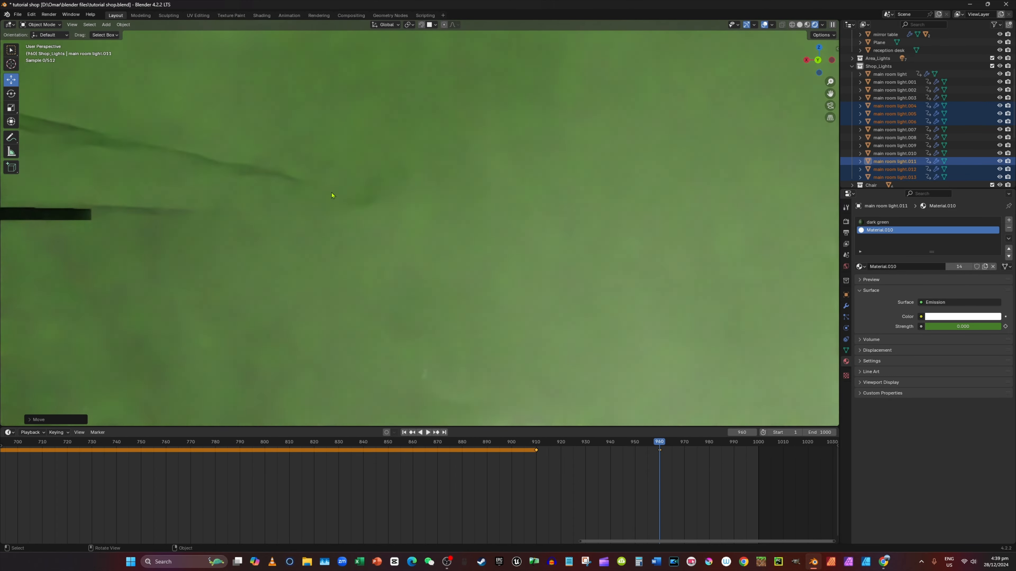
{"action": "scroll", "coordinate": [333, 196], "scroll_direction": "up", "scroll_amount": 3}
{"action": "middle_click_drag", "start_coordinate": [333, 195], "coordinate": [453, 302], "text": "shift"}
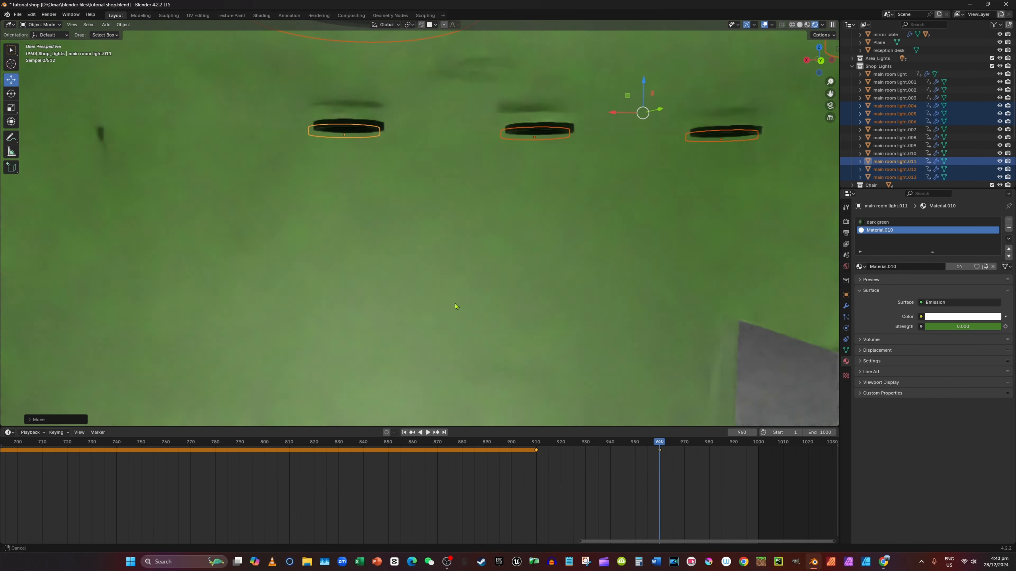
{"action": "key", "text": "g"}
{"action": "key", "text": "z"}
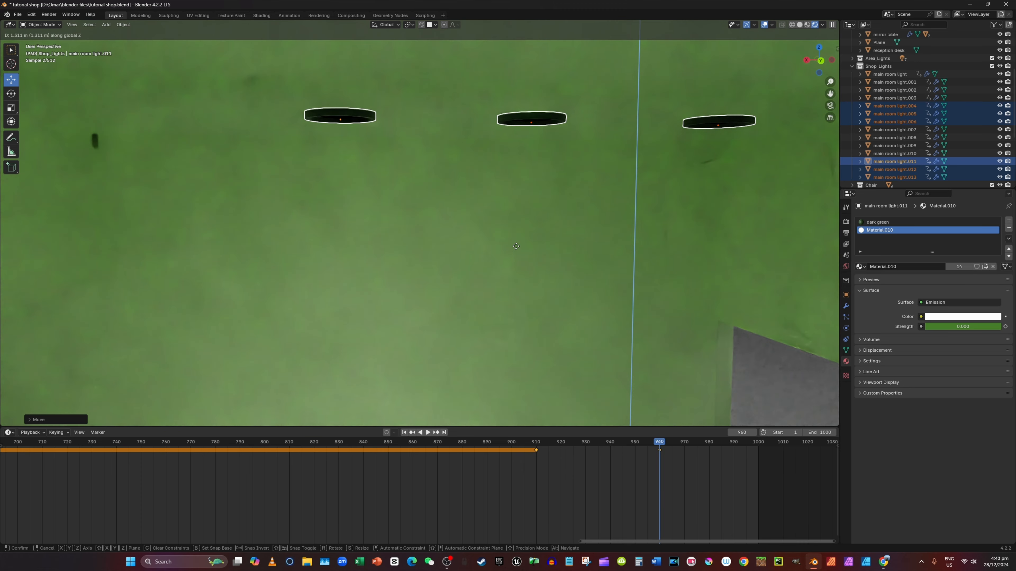
{"action": "left_click", "coordinate": [515, 246]}
{"action": "right_click", "coordinate": [741, 243]}
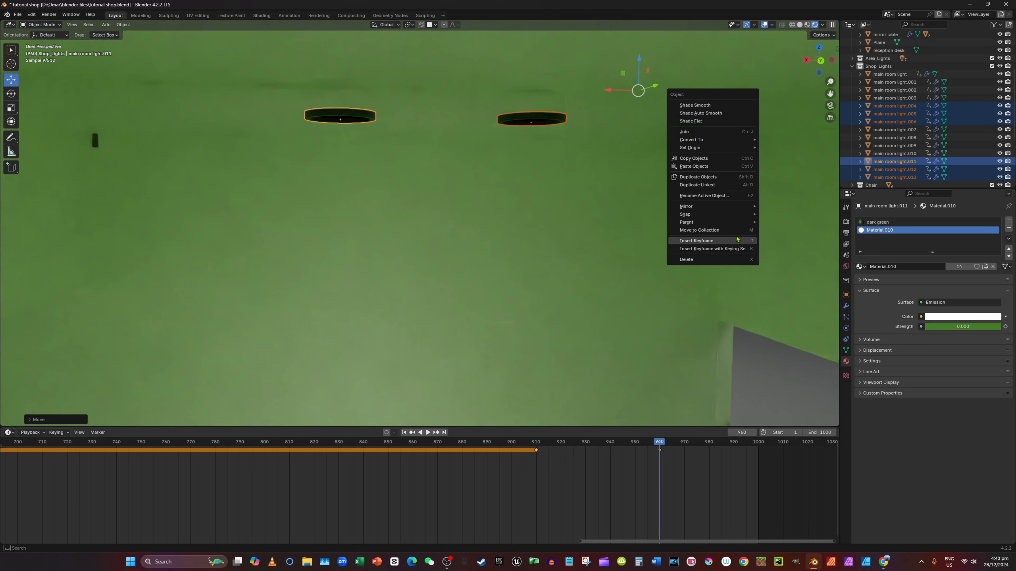
{"action": "left_click", "coordinate": [734, 240]}
Shift the six lights along X across the shop's ceiling, lower them slightly along Z, and keyframe them again at frame 960.
{"action": "scroll", "coordinate": [633, 236], "scroll_direction": "down", "scroll_amount": 11}
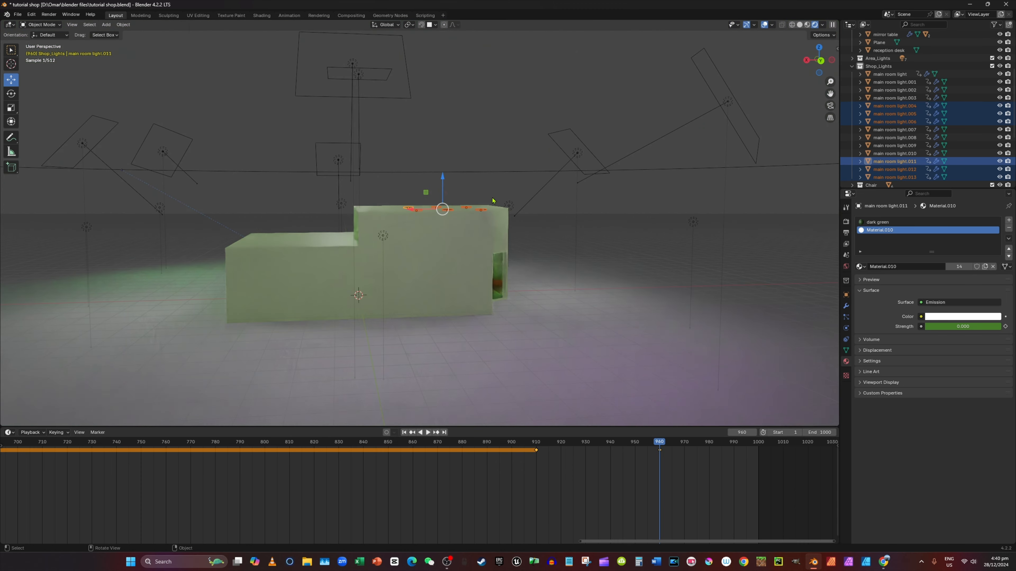
{"action": "middle_click_drag", "start_coordinate": [493, 201], "coordinate": [487, 222]}
{"action": "scroll", "coordinate": [561, 220], "scroll_direction": "up", "scroll_amount": 3}
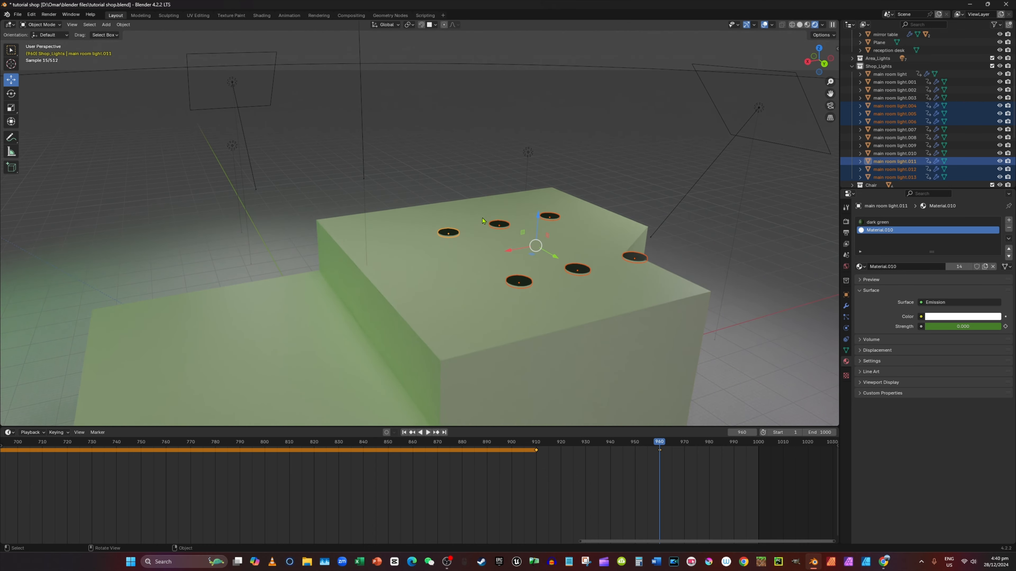
{"action": "key", "text": "g"}
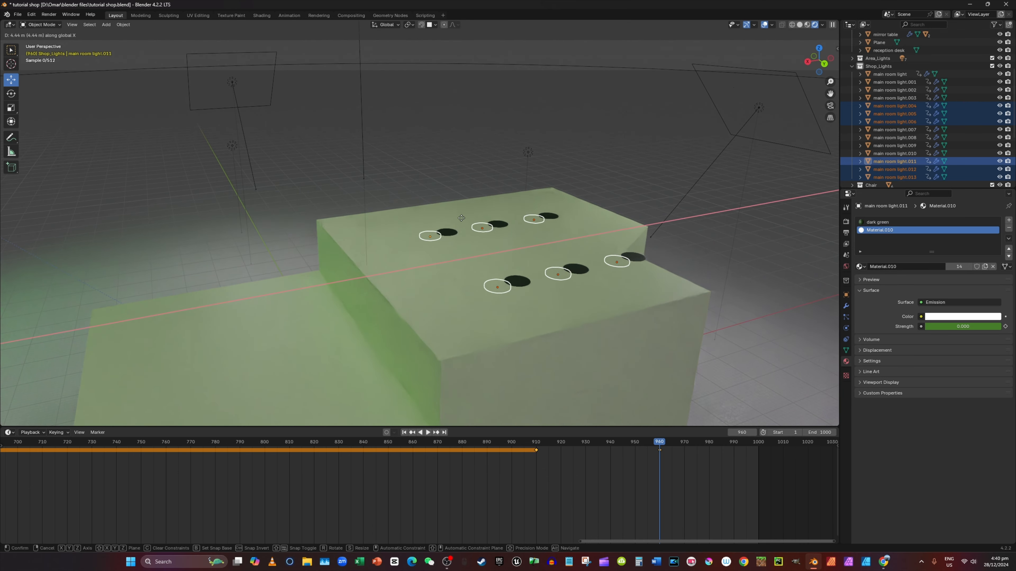
{"action": "left_click", "coordinate": [450, 224]}
{"action": "key", "text": "g"}
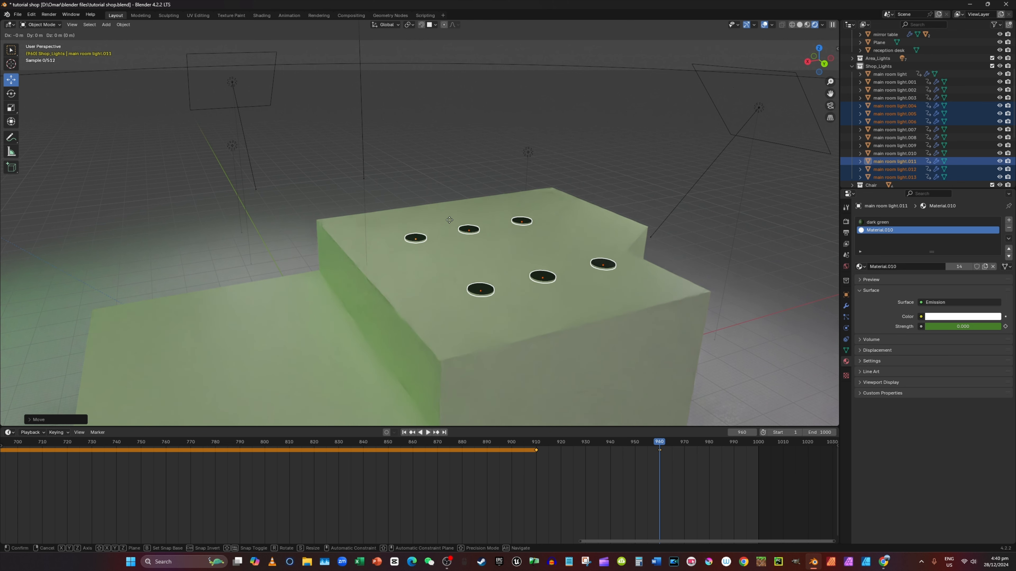
{"action": "key", "text": "z"}
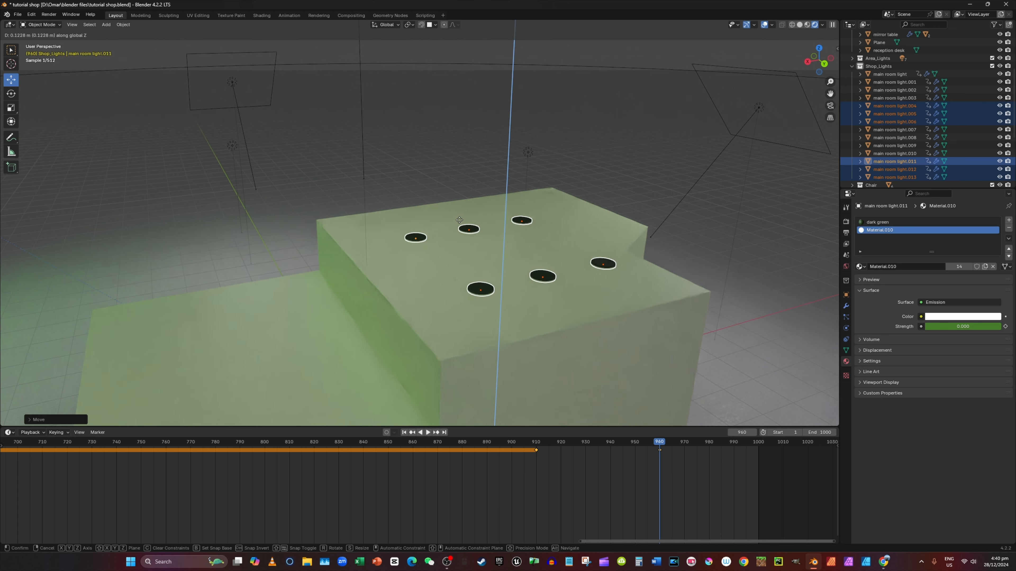
{"action": "left_click", "coordinate": [479, 227]}
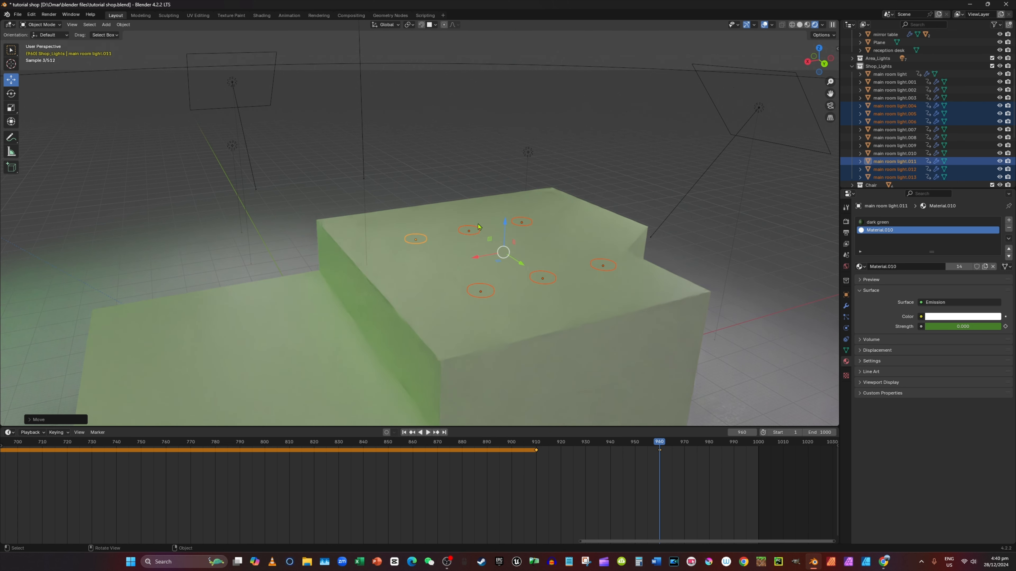
{"action": "right_click", "coordinate": [651, 265]}
{"action": "left_click", "coordinate": [652, 263]}
Set Material.010's emission strength to 27 and keyframe it at frame 960.
{"action": "middle_click_drag", "start_coordinate": [636, 240], "coordinate": [535, 113]}
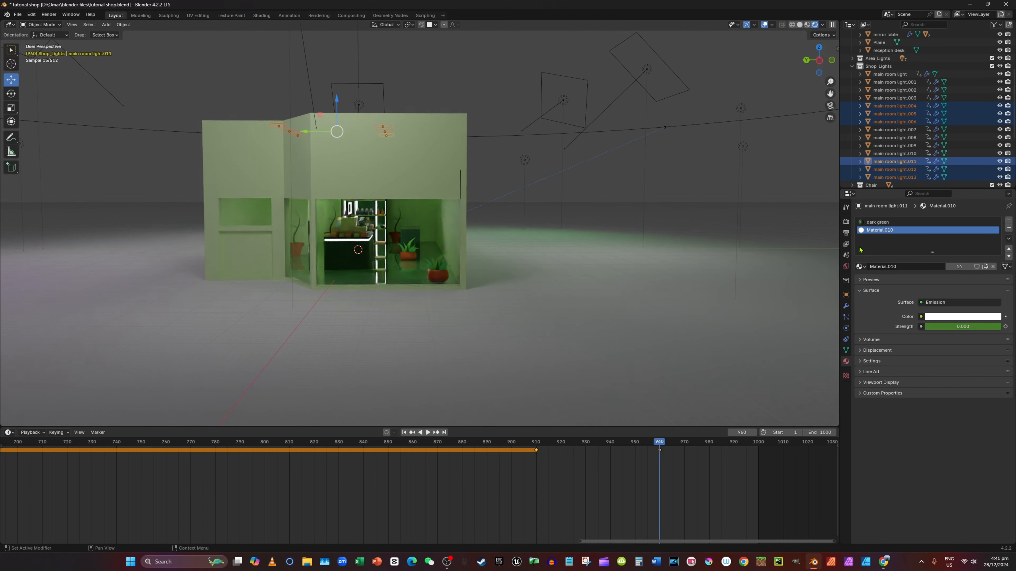
{"action": "left_click", "coordinate": [949, 326]}
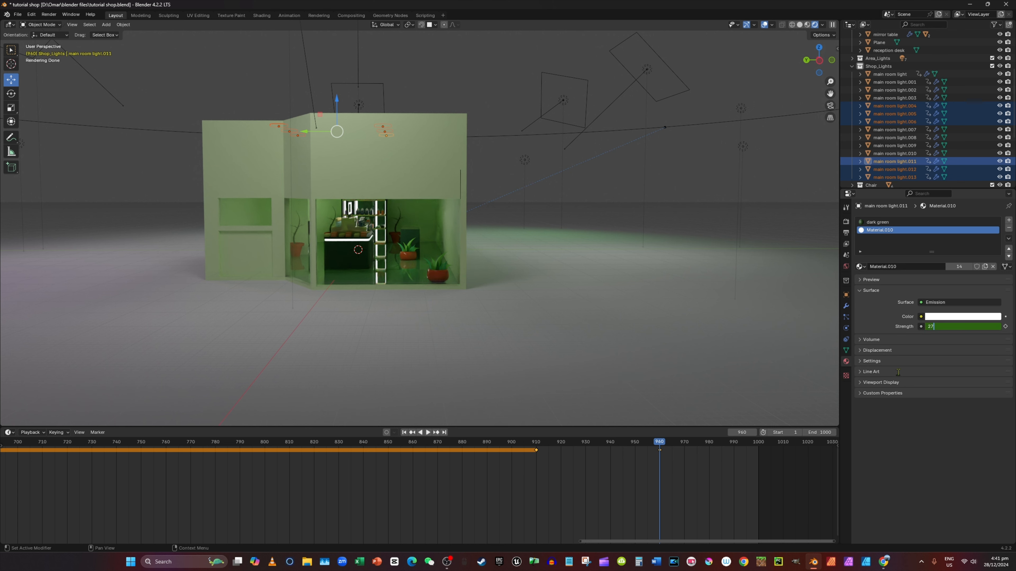
{"action": "key", "text": "Return"}
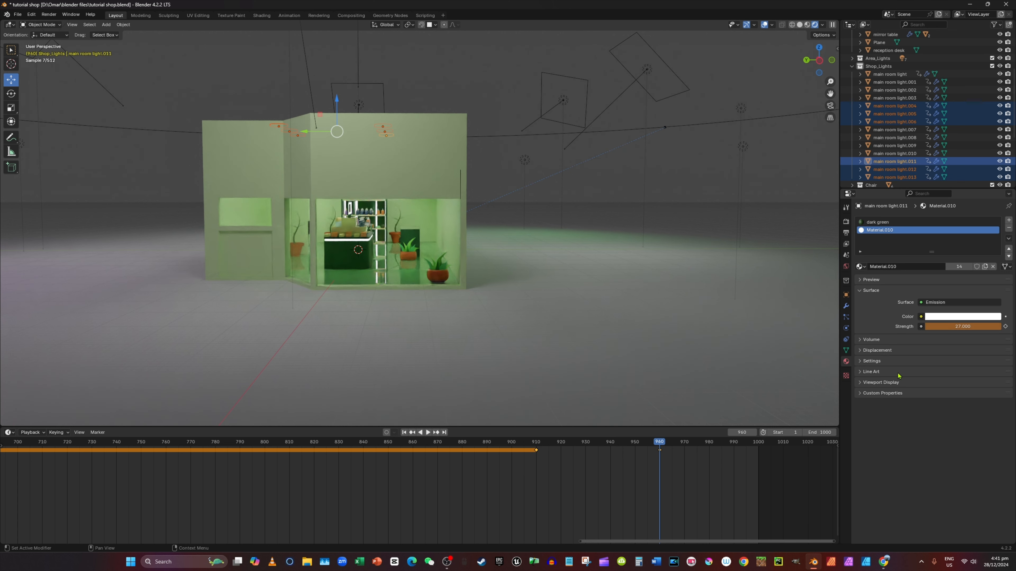
{"action": "left_click", "coordinate": [1006, 327]}
Select the camera and keyframe its Follow Path offset factor at 4.354 on frame 1000.
{"action": "left_click", "coordinate": [536, 447]}
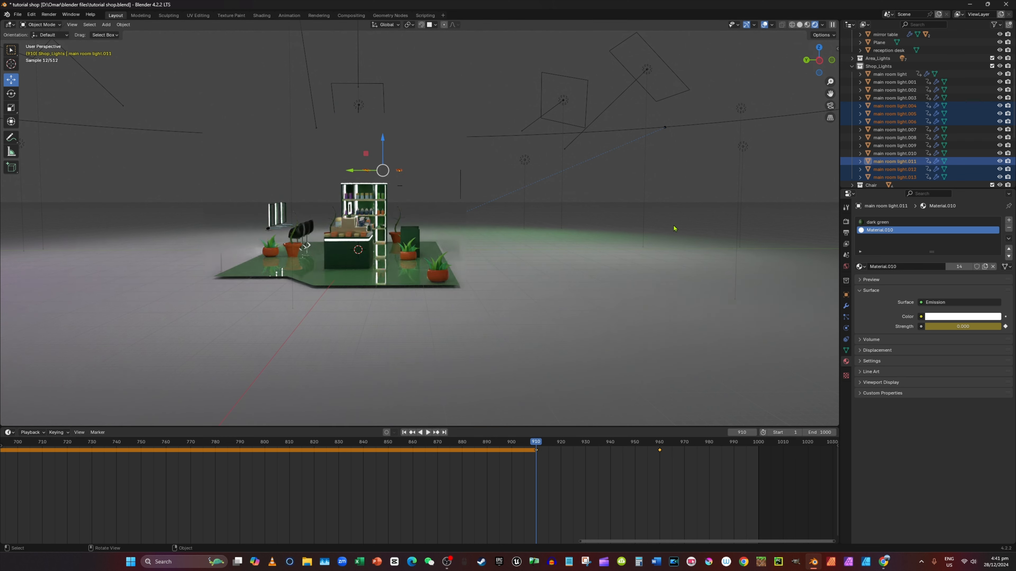
{"action": "left_click", "coordinate": [852, 66]}
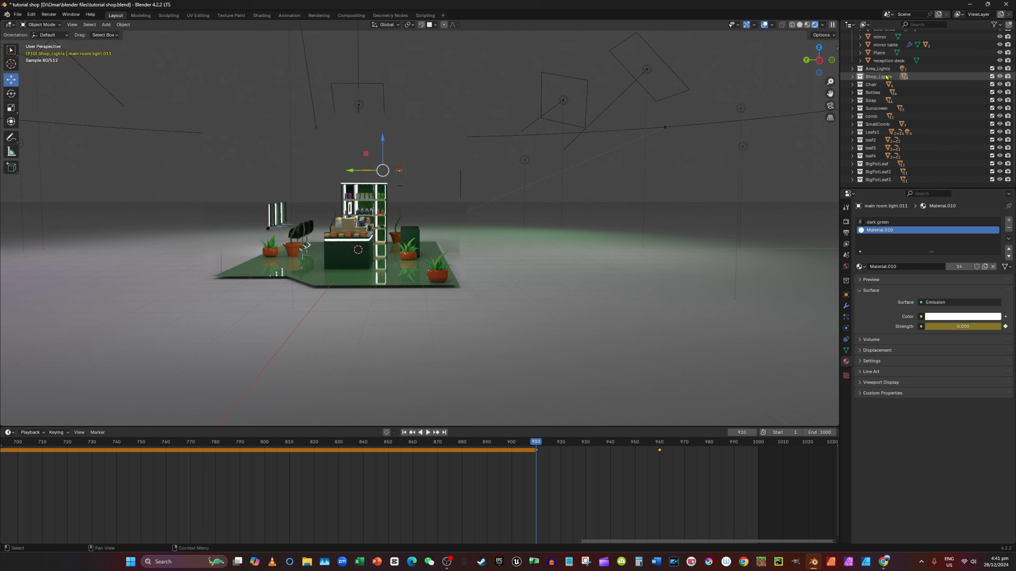
{"action": "scroll", "coordinate": [926, 86], "scroll_direction": "up", "scroll_amount": 3}
{"action": "scroll", "coordinate": [927, 86], "scroll_direction": "up", "scroll_amount": 2}
{"action": "left_click", "coordinate": [884, 74]}
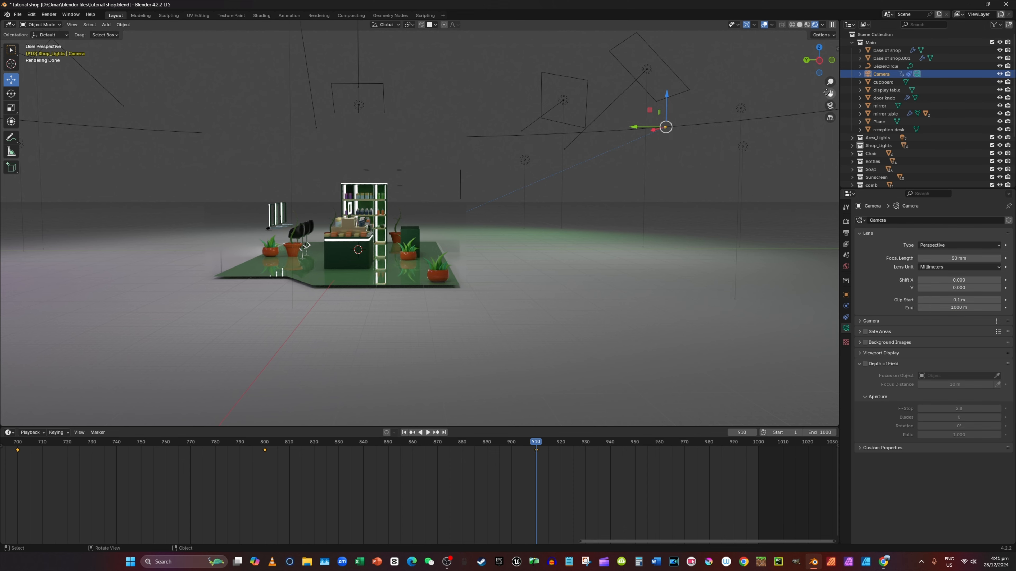
{"action": "scroll", "coordinate": [704, 225], "scroll_direction": "down", "scroll_amount": 5}
{"action": "middle_click_drag", "start_coordinate": [661, 242], "coordinate": [651, 249]}
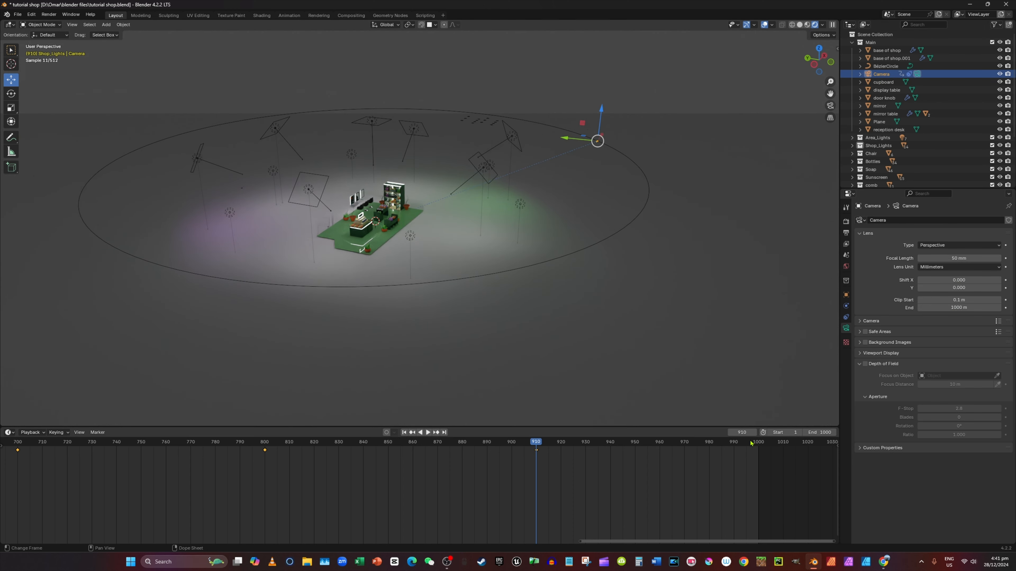
{"action": "left_click", "coordinate": [760, 445]}
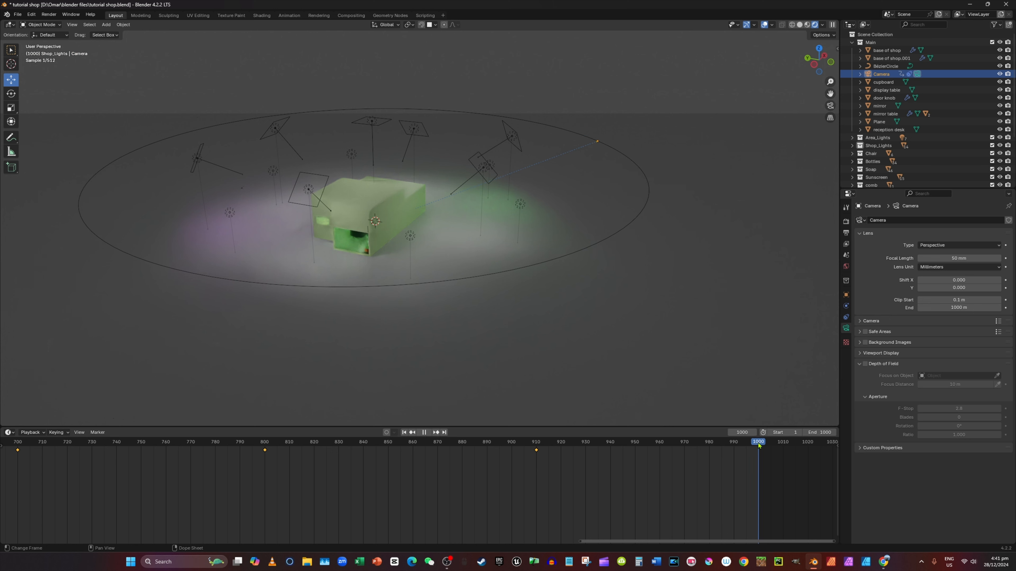
{"action": "left_click", "coordinate": [846, 317]}
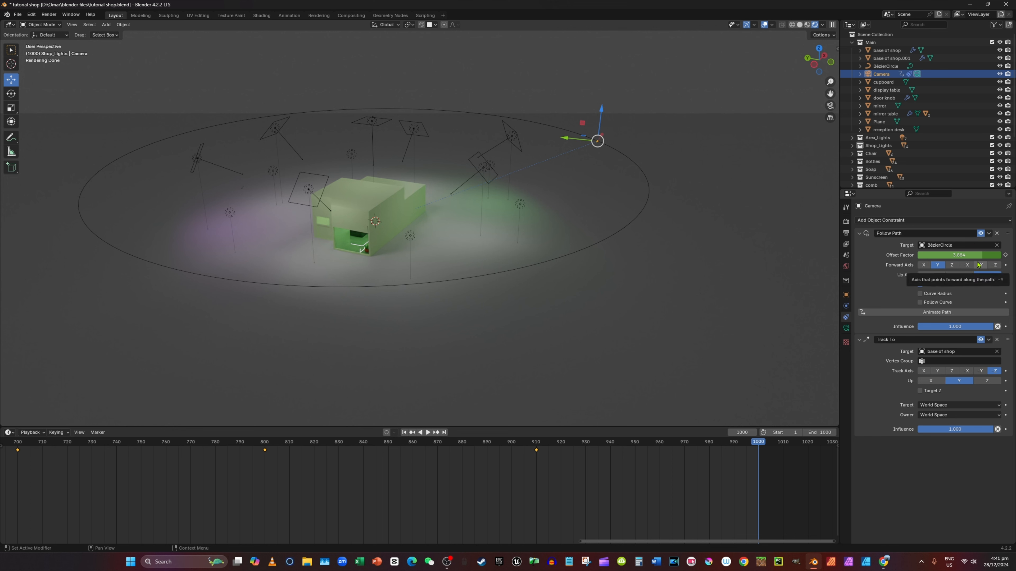
{"action": "left_click_drag", "start_coordinate": [970, 256], "coordinate": [990, 257]}
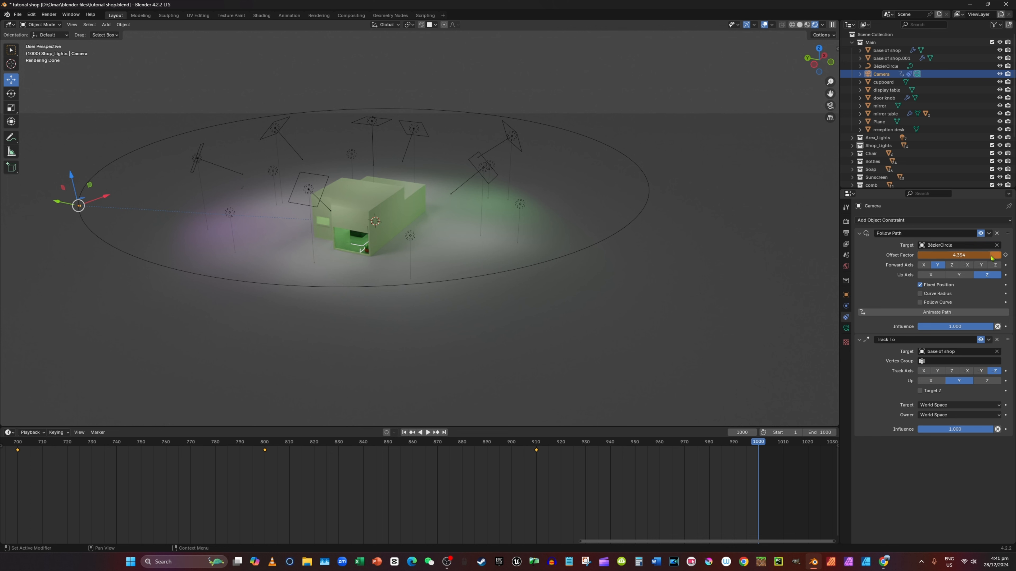
{"action": "left_click", "coordinate": [1006, 255]}
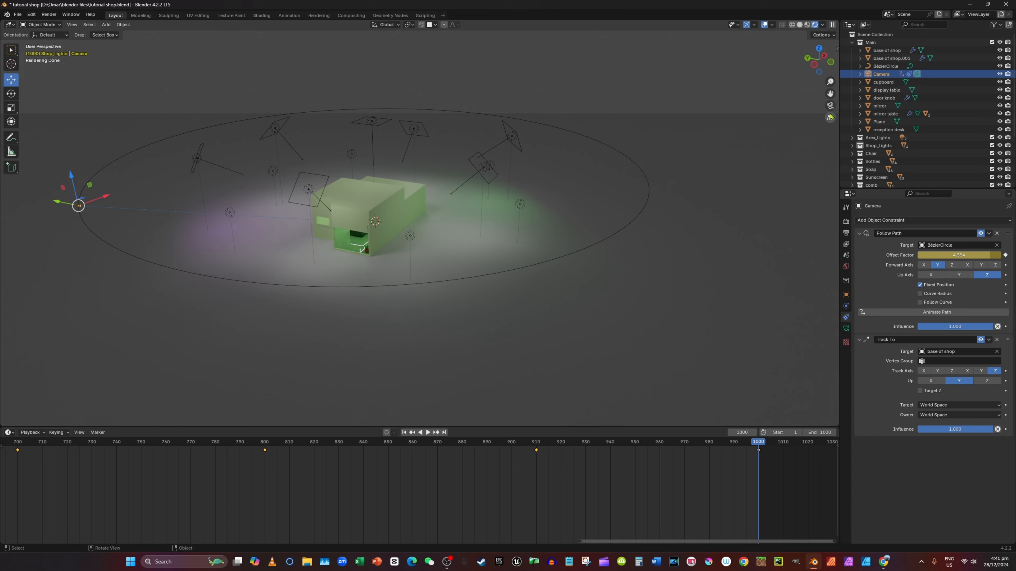
Play the animation through the camera, stop it, and inspect the shop from outside the camera in solid shading.
{"action": "left_click", "coordinate": [830, 105]}
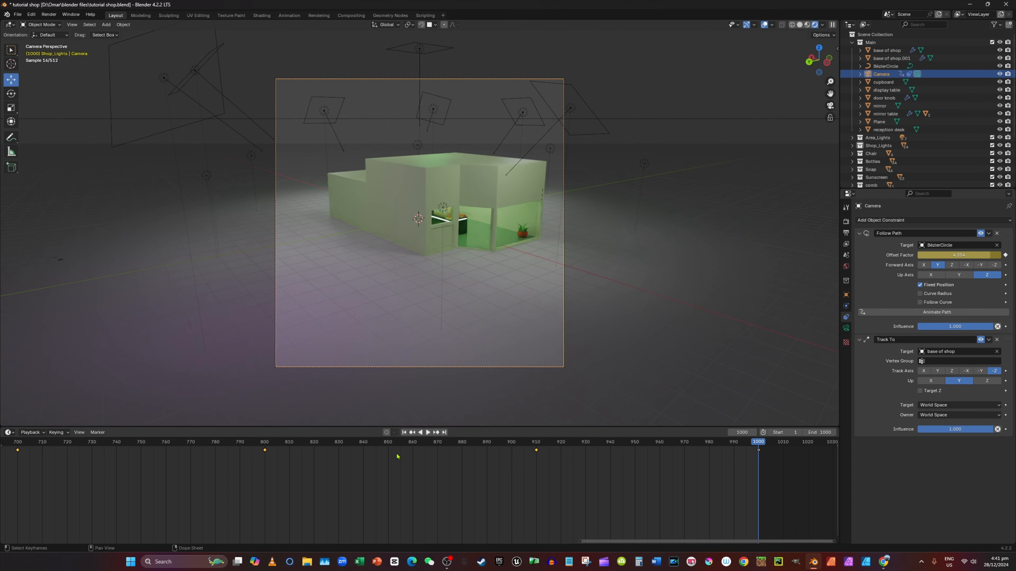
{"action": "left_click", "coordinate": [427, 432]}
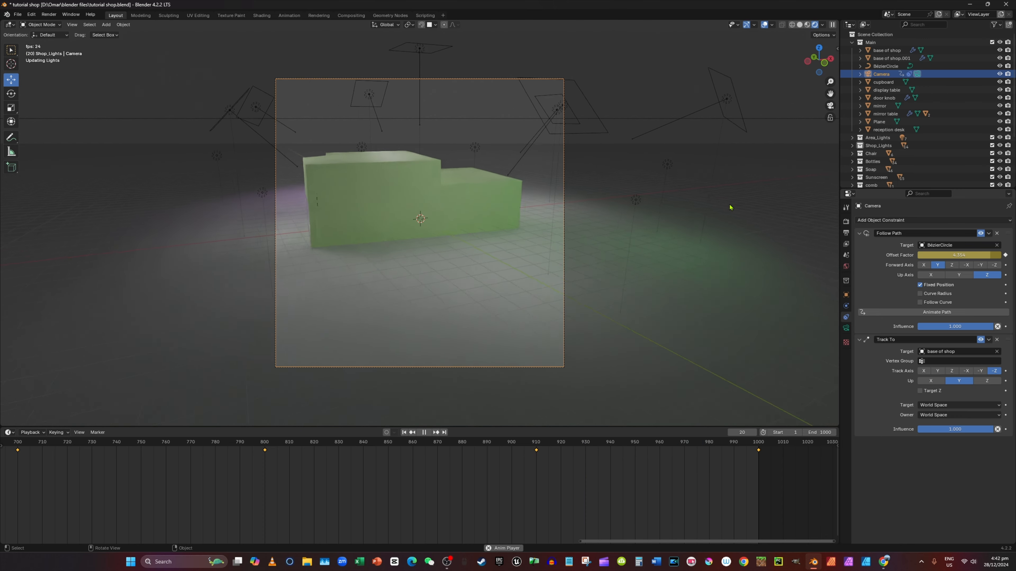
{"action": "key", "text": "space"}
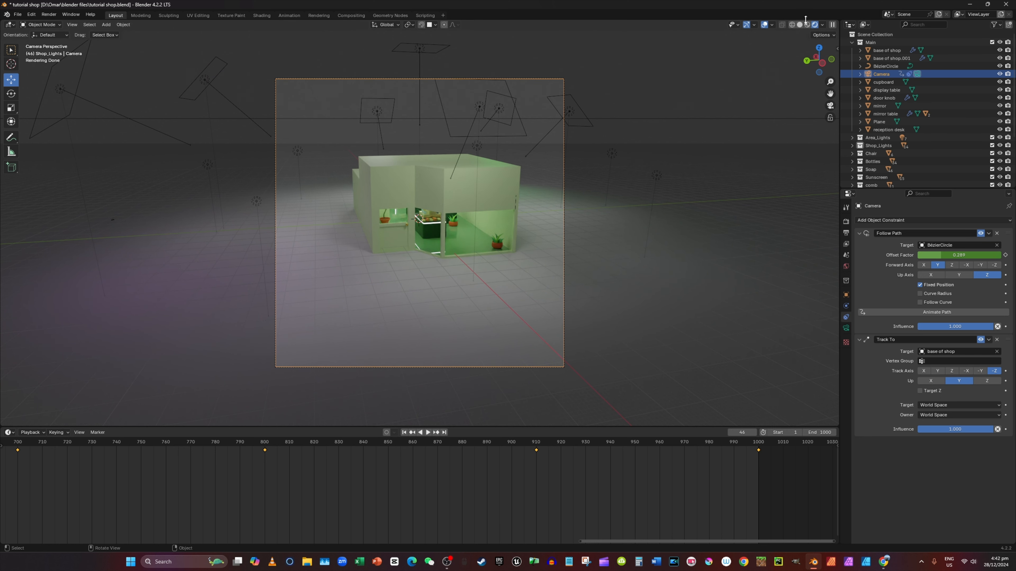
{"action": "left_click", "coordinate": [800, 25]}
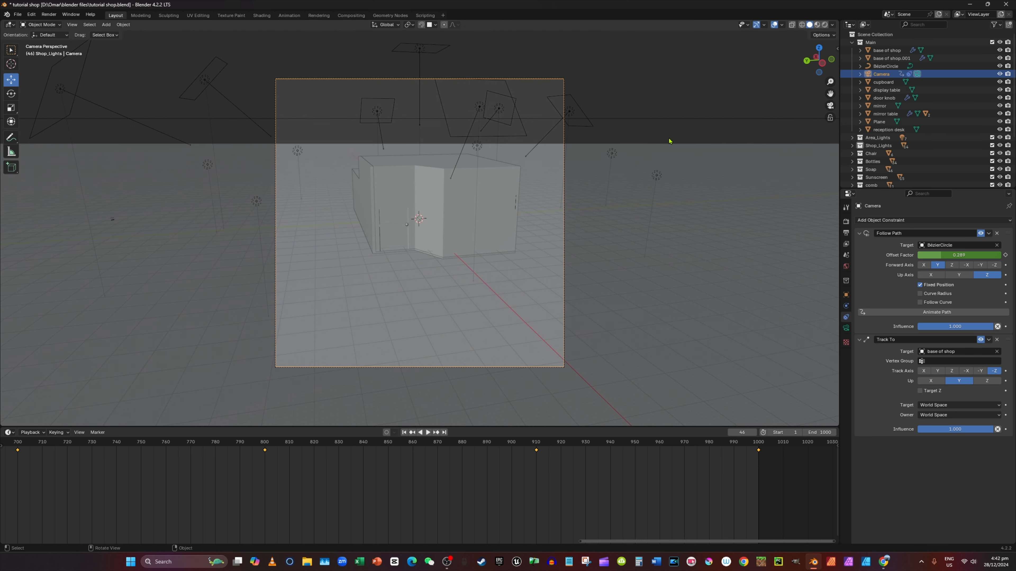
{"action": "middle_click_drag", "start_coordinate": [448, 219], "coordinate": [587, 218]}
{"action": "scroll", "coordinate": [463, 171], "scroll_direction": "down", "scroll_amount": 5}
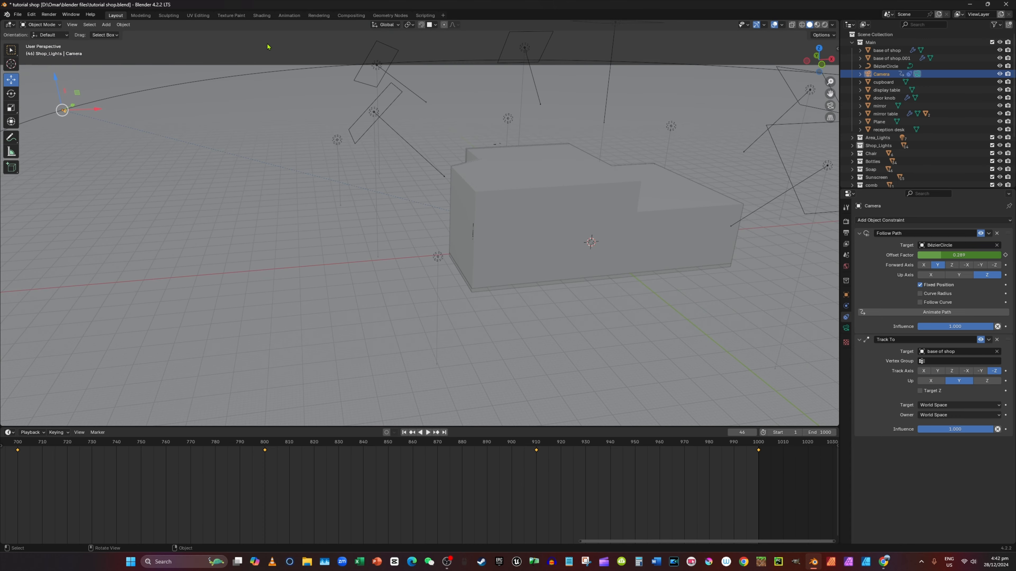
Set the render output file to SHOPTUTORIAL in the Blender projects folder and the file format to FFmpeg Video.
{"action": "left_click", "coordinate": [847, 233]}
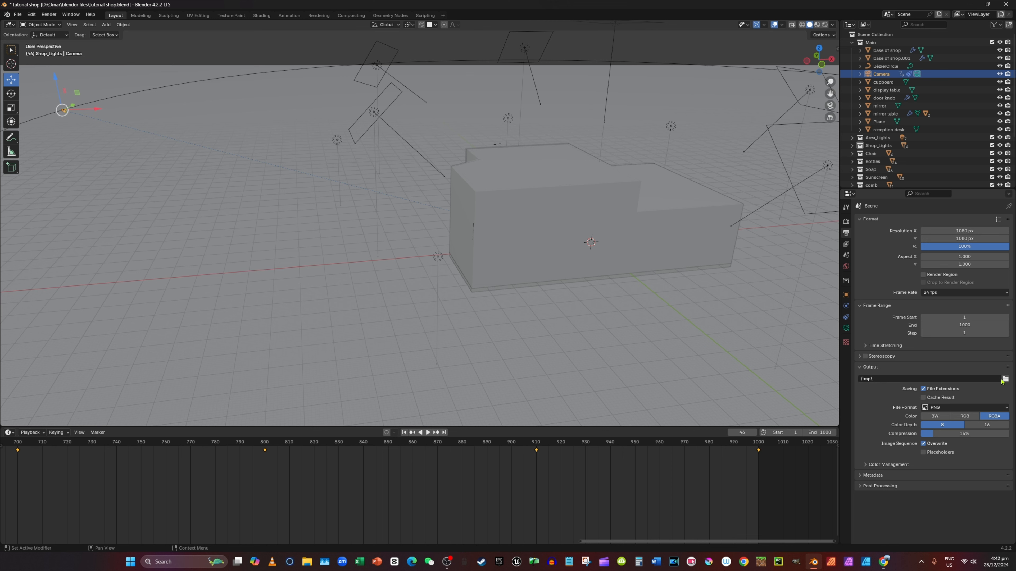
{"action": "left_click", "coordinate": [1001, 379]}
{"action": "left_click", "coordinate": [1005, 379]}
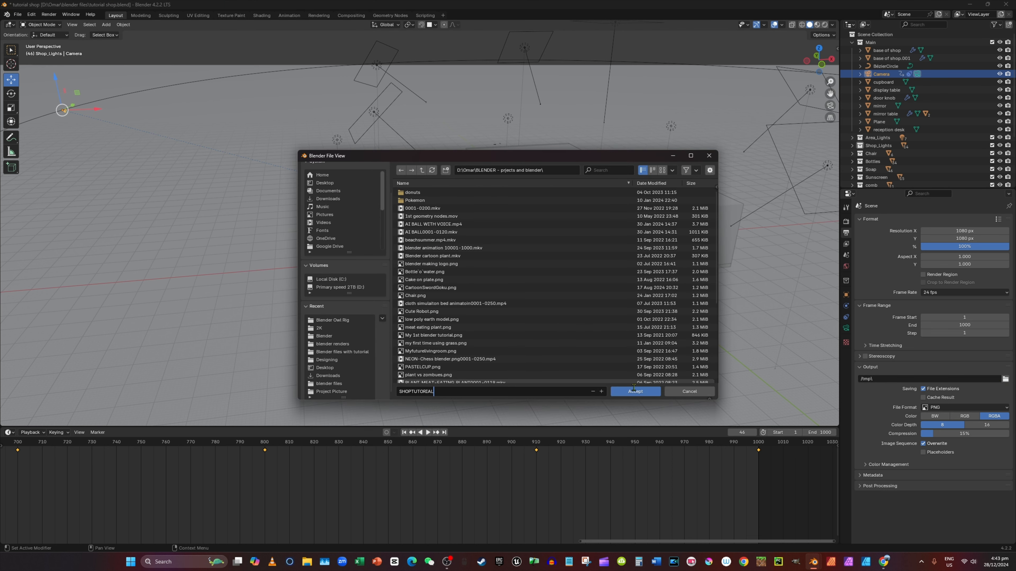
{"action": "left_click", "coordinate": [634, 391]}
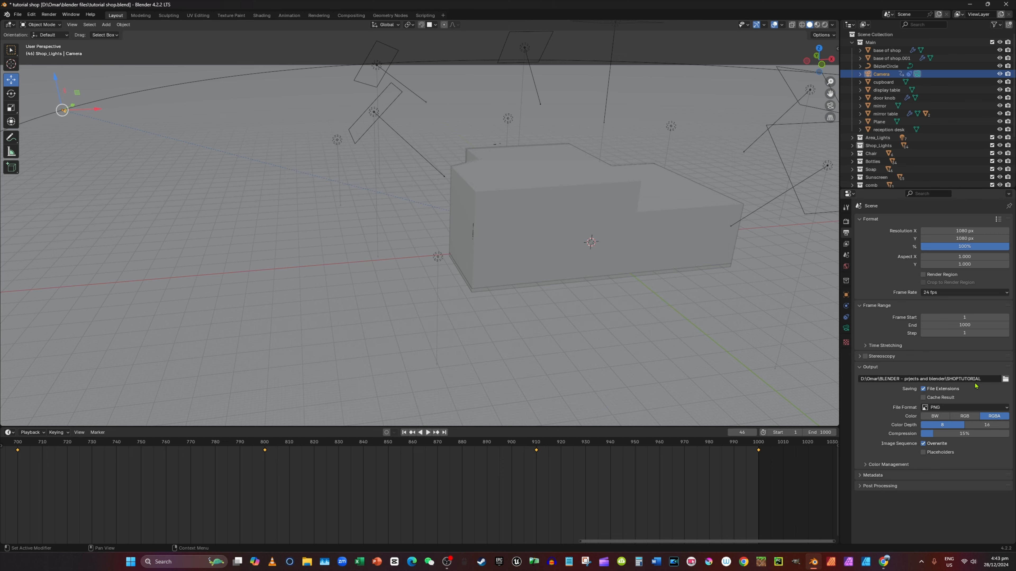
{"action": "left_click", "coordinate": [991, 408]}
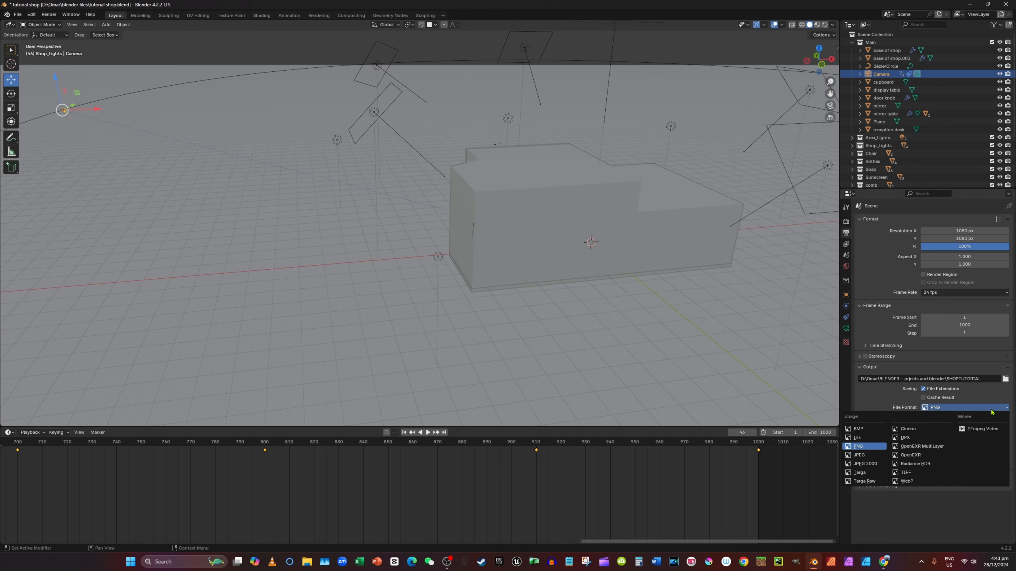
{"action": "left_click", "coordinate": [997, 429]}
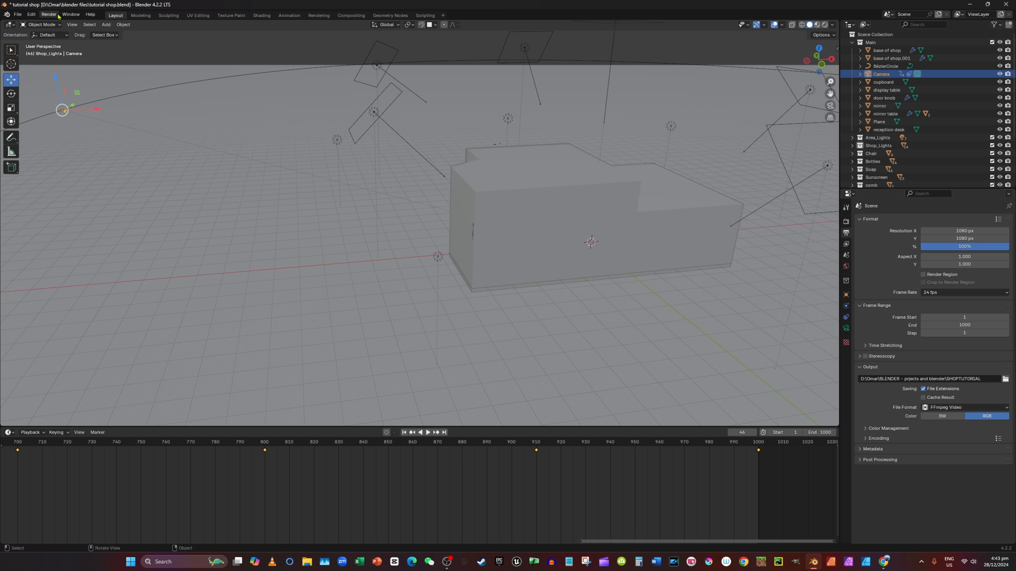
Examine the shop's front and lit interior in rendered shading outside the camera view.
{"action": "left_click", "coordinate": [47, 14]}
{"action": "left_click", "coordinate": [826, 25]}
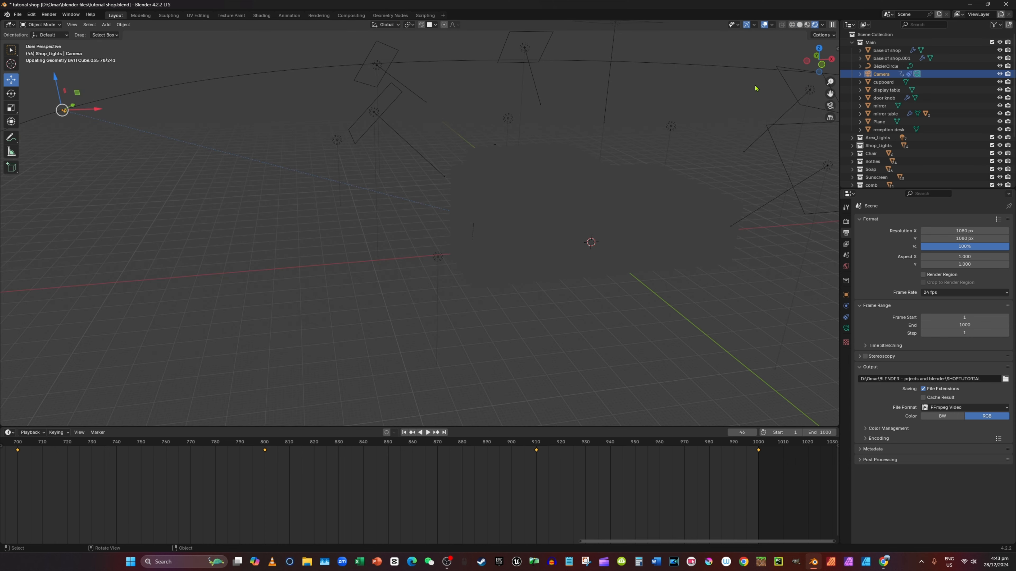
{"action": "middle_click_drag", "start_coordinate": [396, 173], "coordinate": [440, 179]}
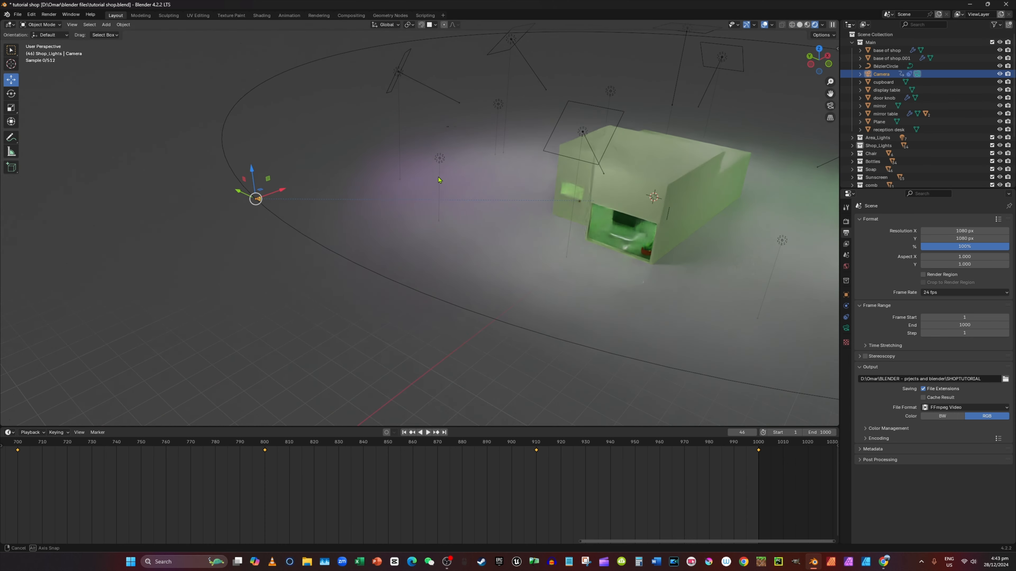
{"action": "left_click_drag", "start_coordinate": [831, 93], "coordinate": [590, 107]}
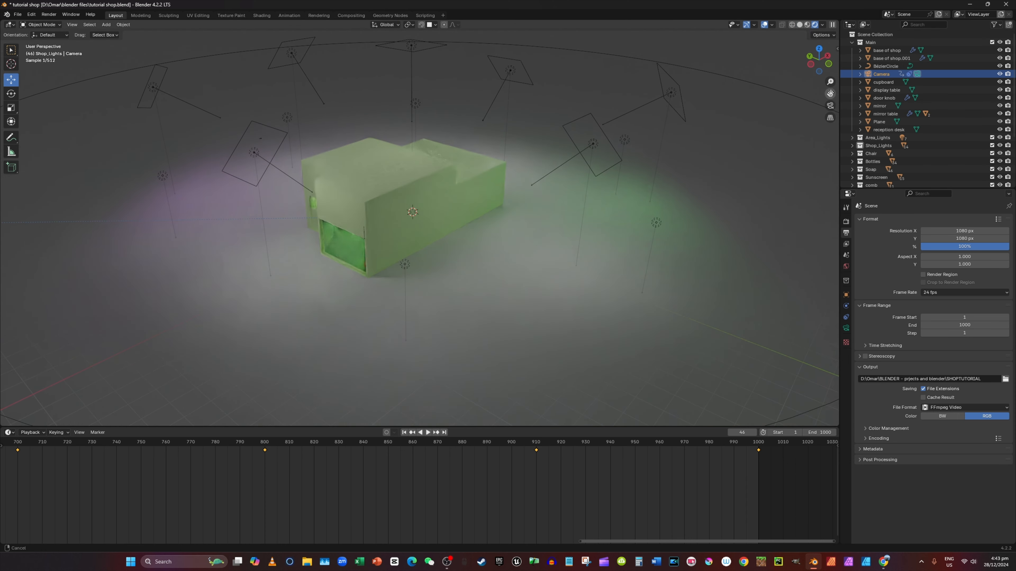
{"action": "scroll", "coordinate": [650, 192], "scroll_direction": "up", "scroll_amount": 2}
{"action": "middle_click_drag", "start_coordinate": [650, 192], "coordinate": [675, 176]}
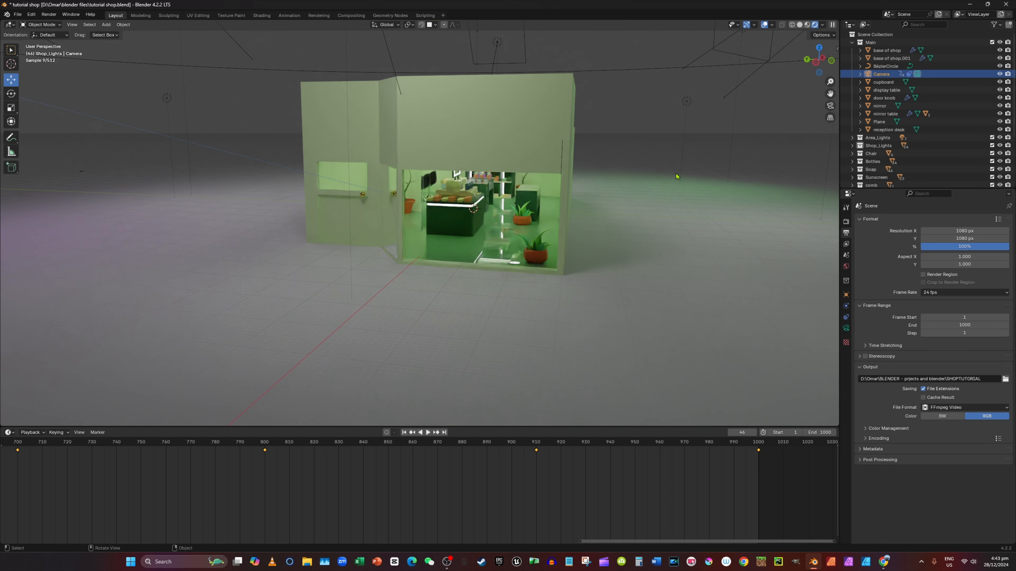